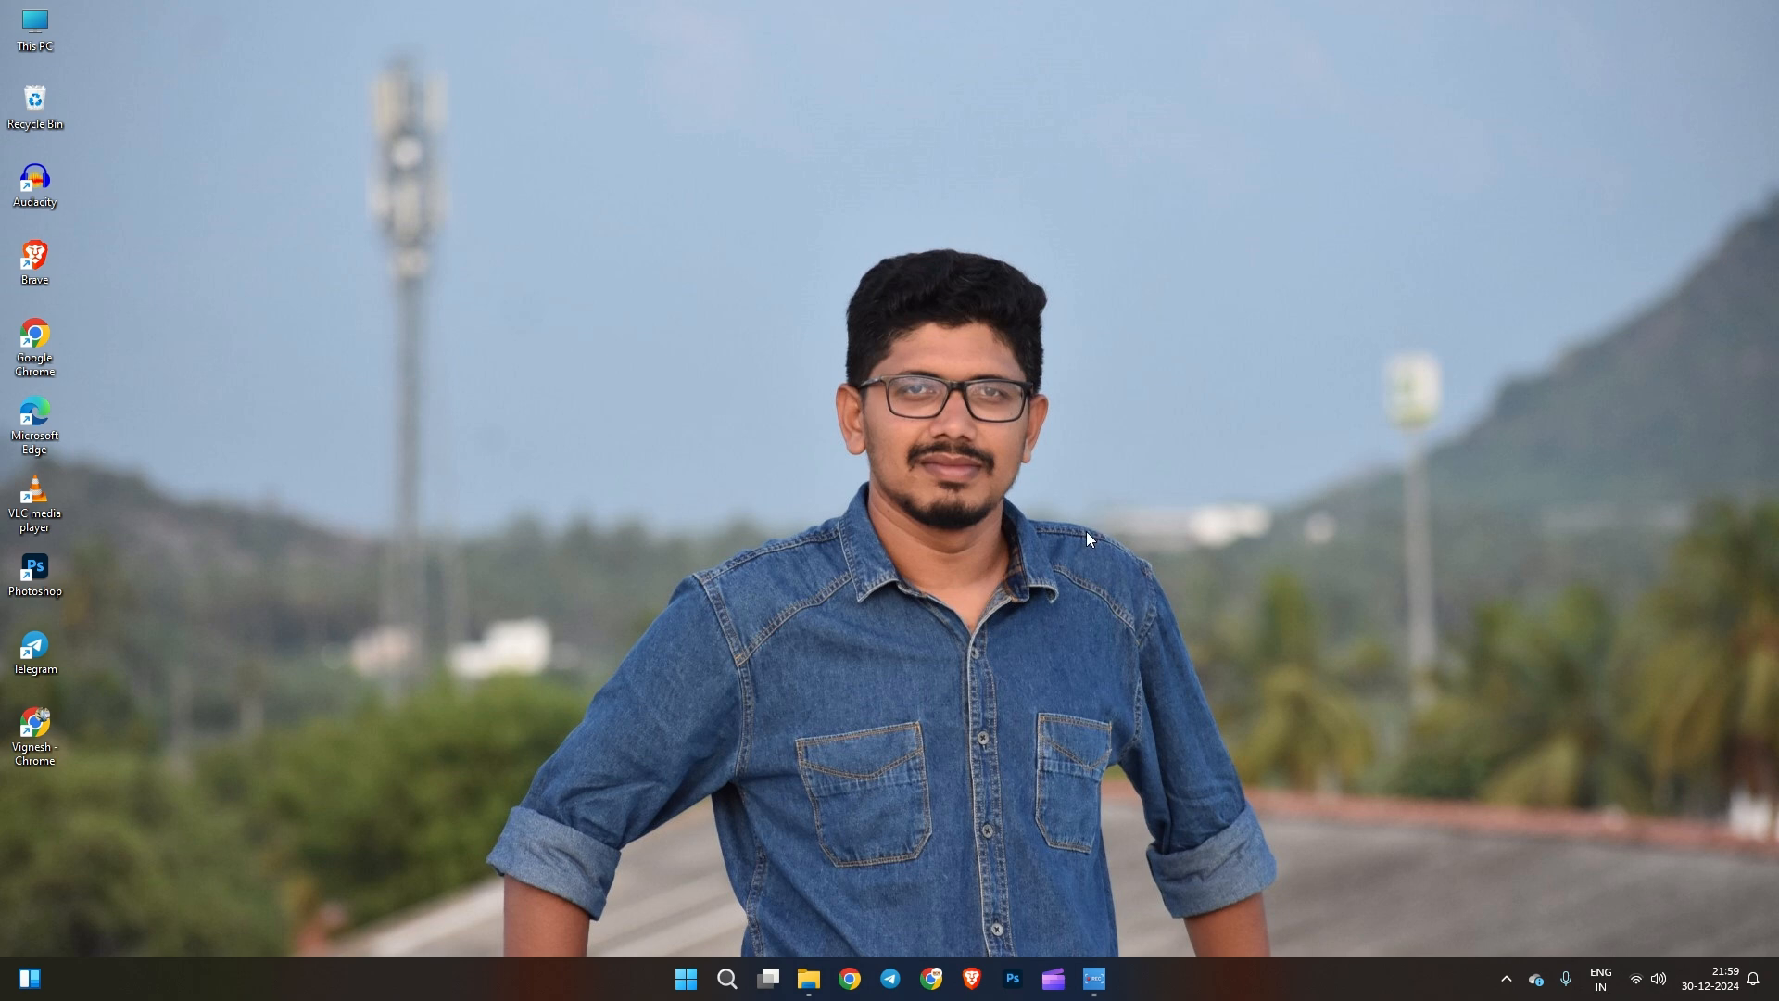
- Find the Microsoft Store through the system search and open it
click(737, 984)
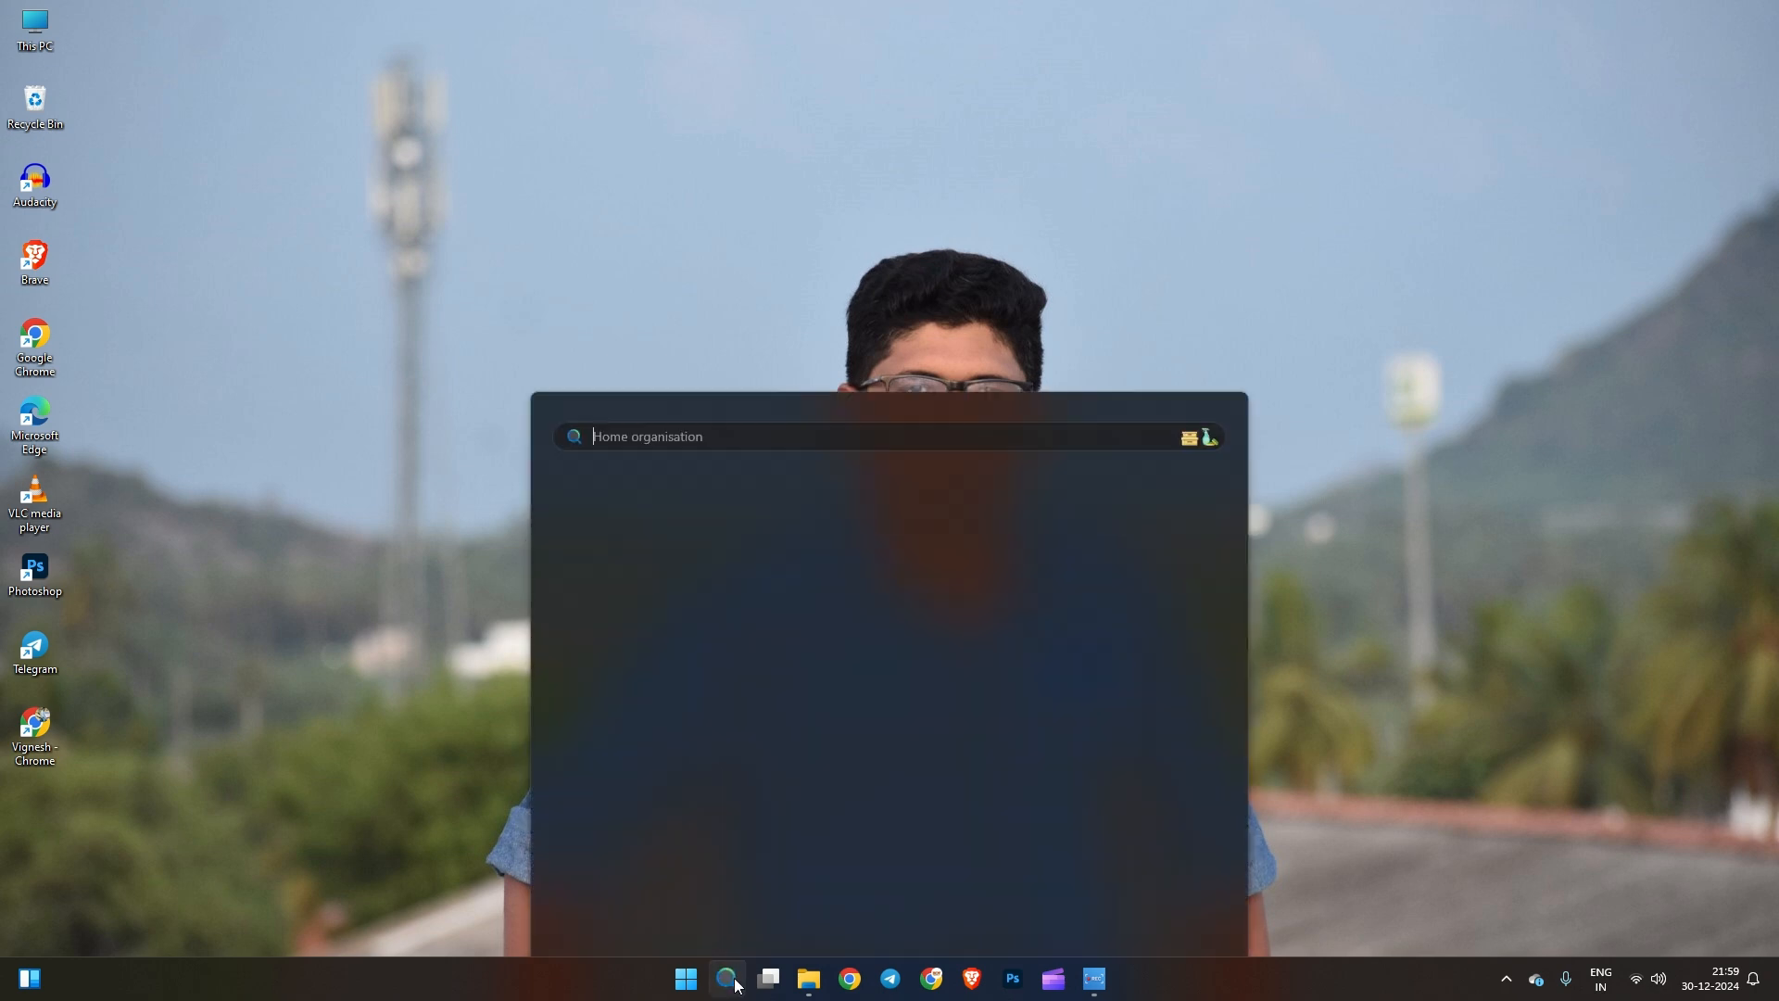
text(store)
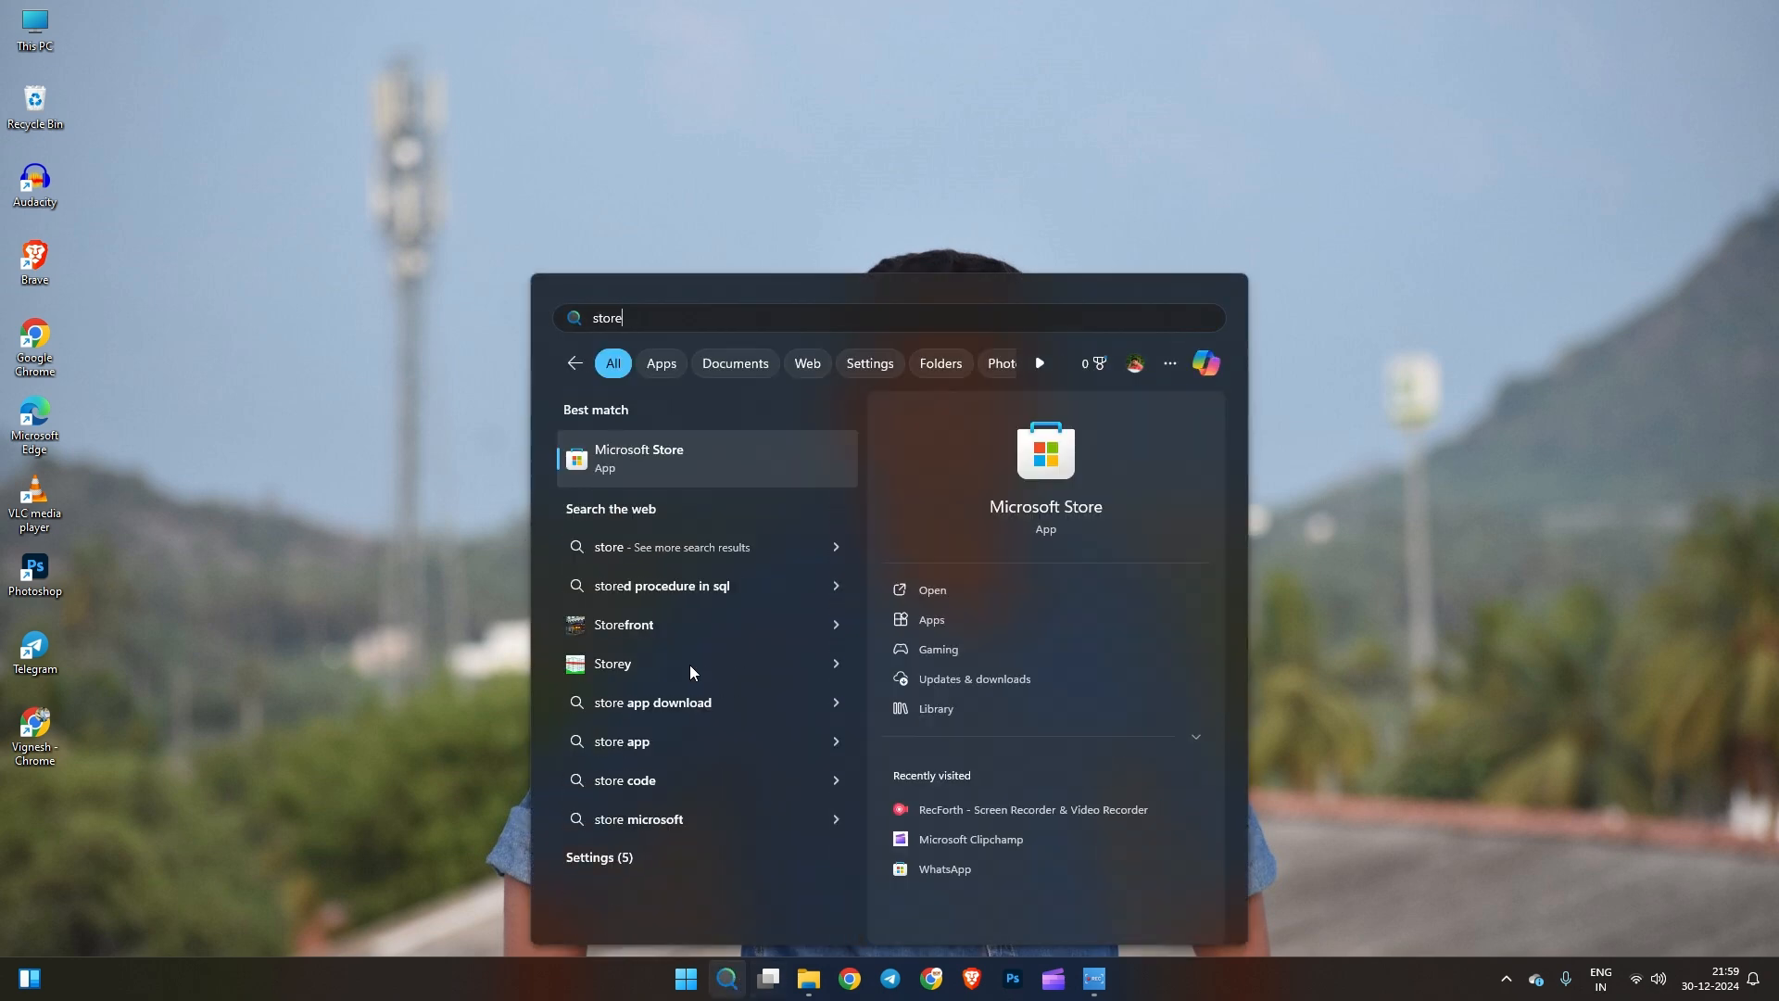
click(714, 452)
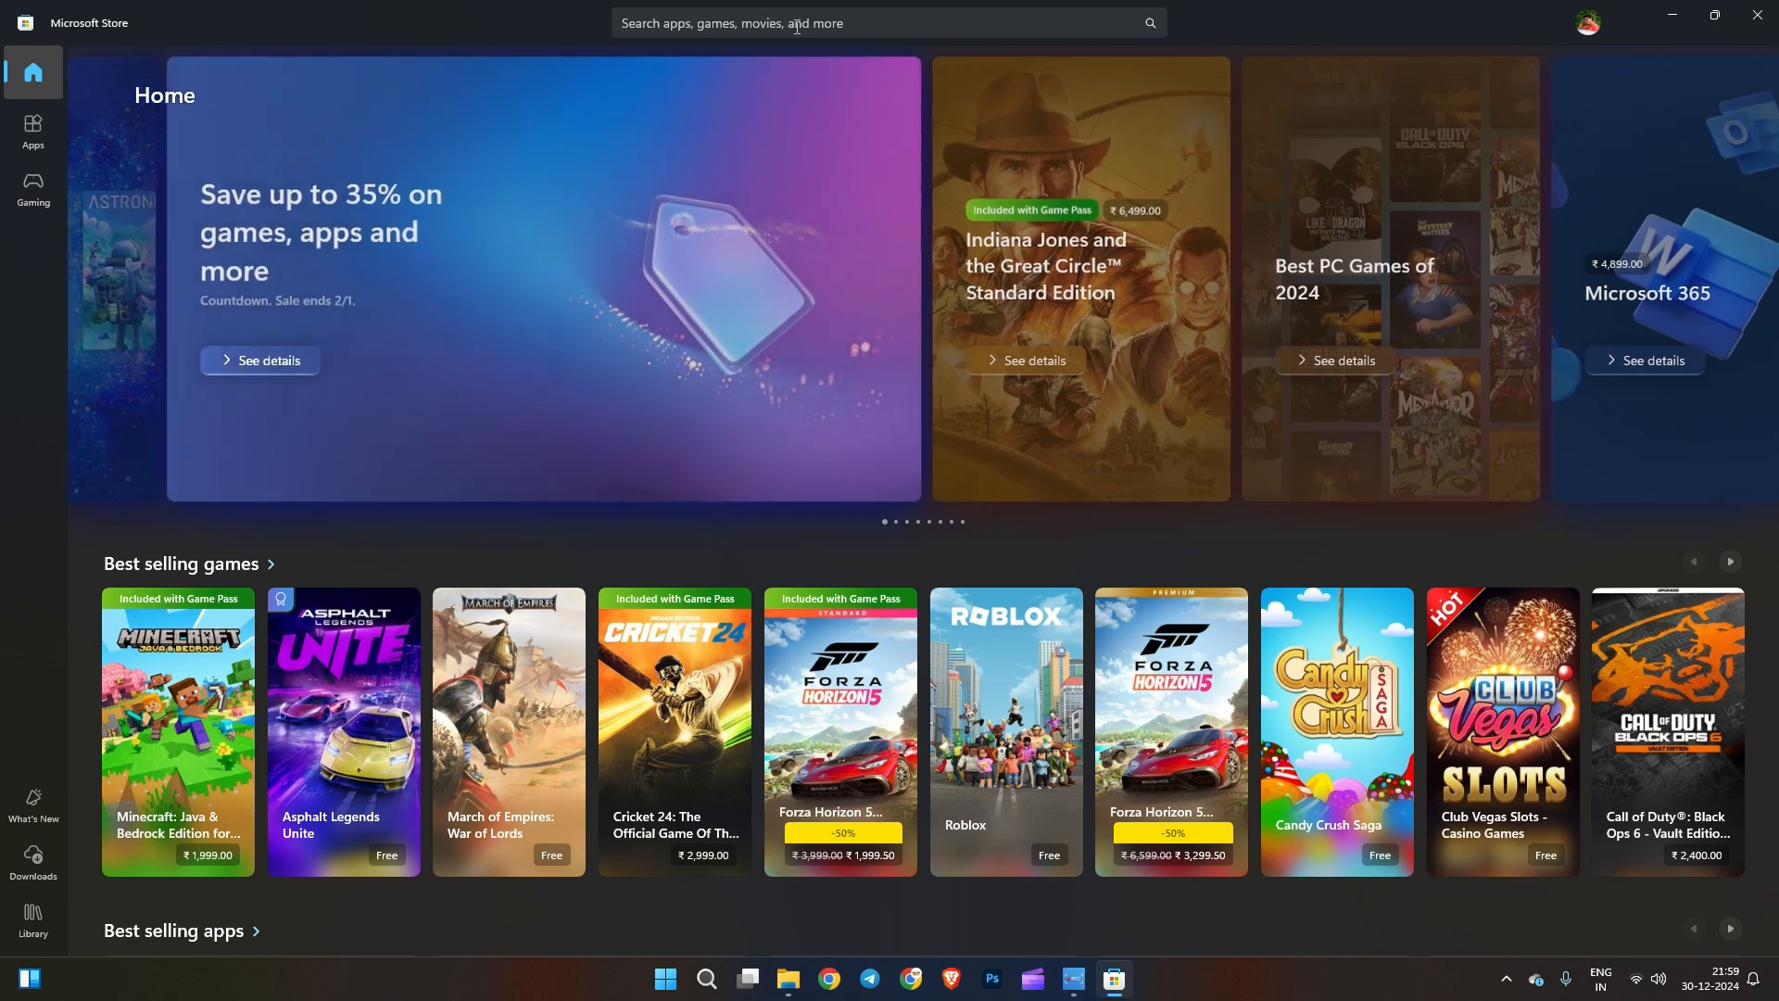
- Search the Store for "clipchamp" and locate the Microsoft Clipchamp listing
click(797, 23)
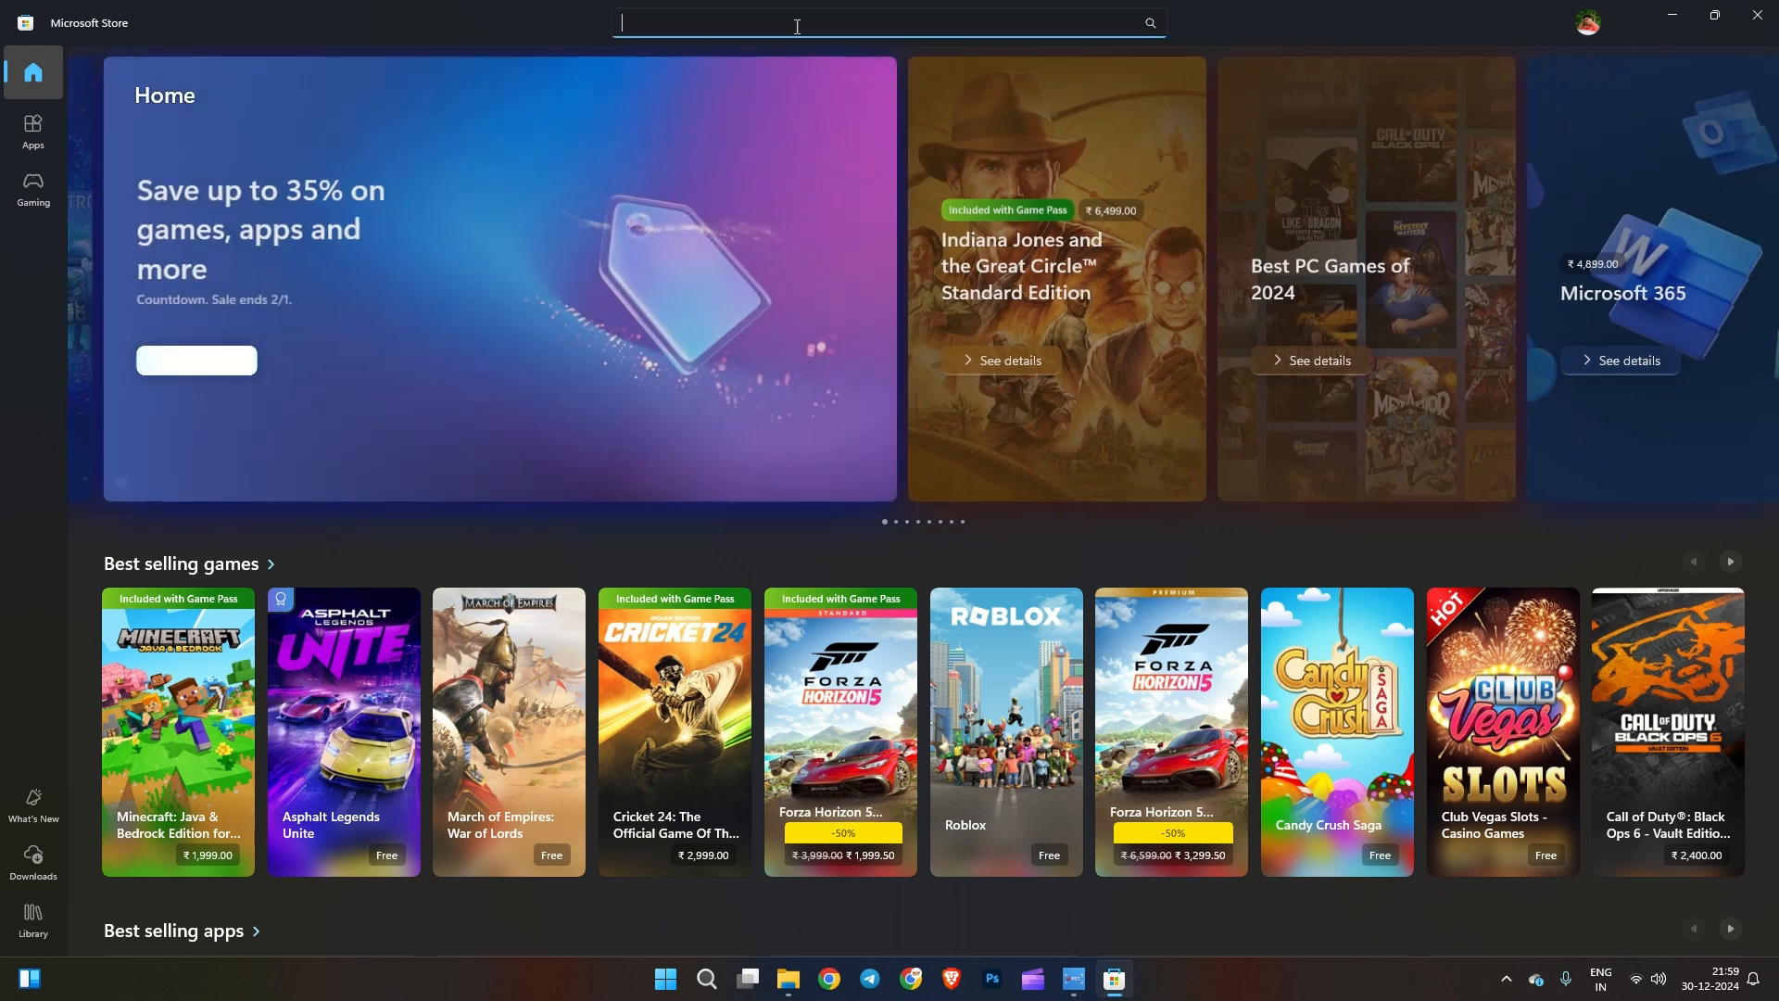
text(clip)
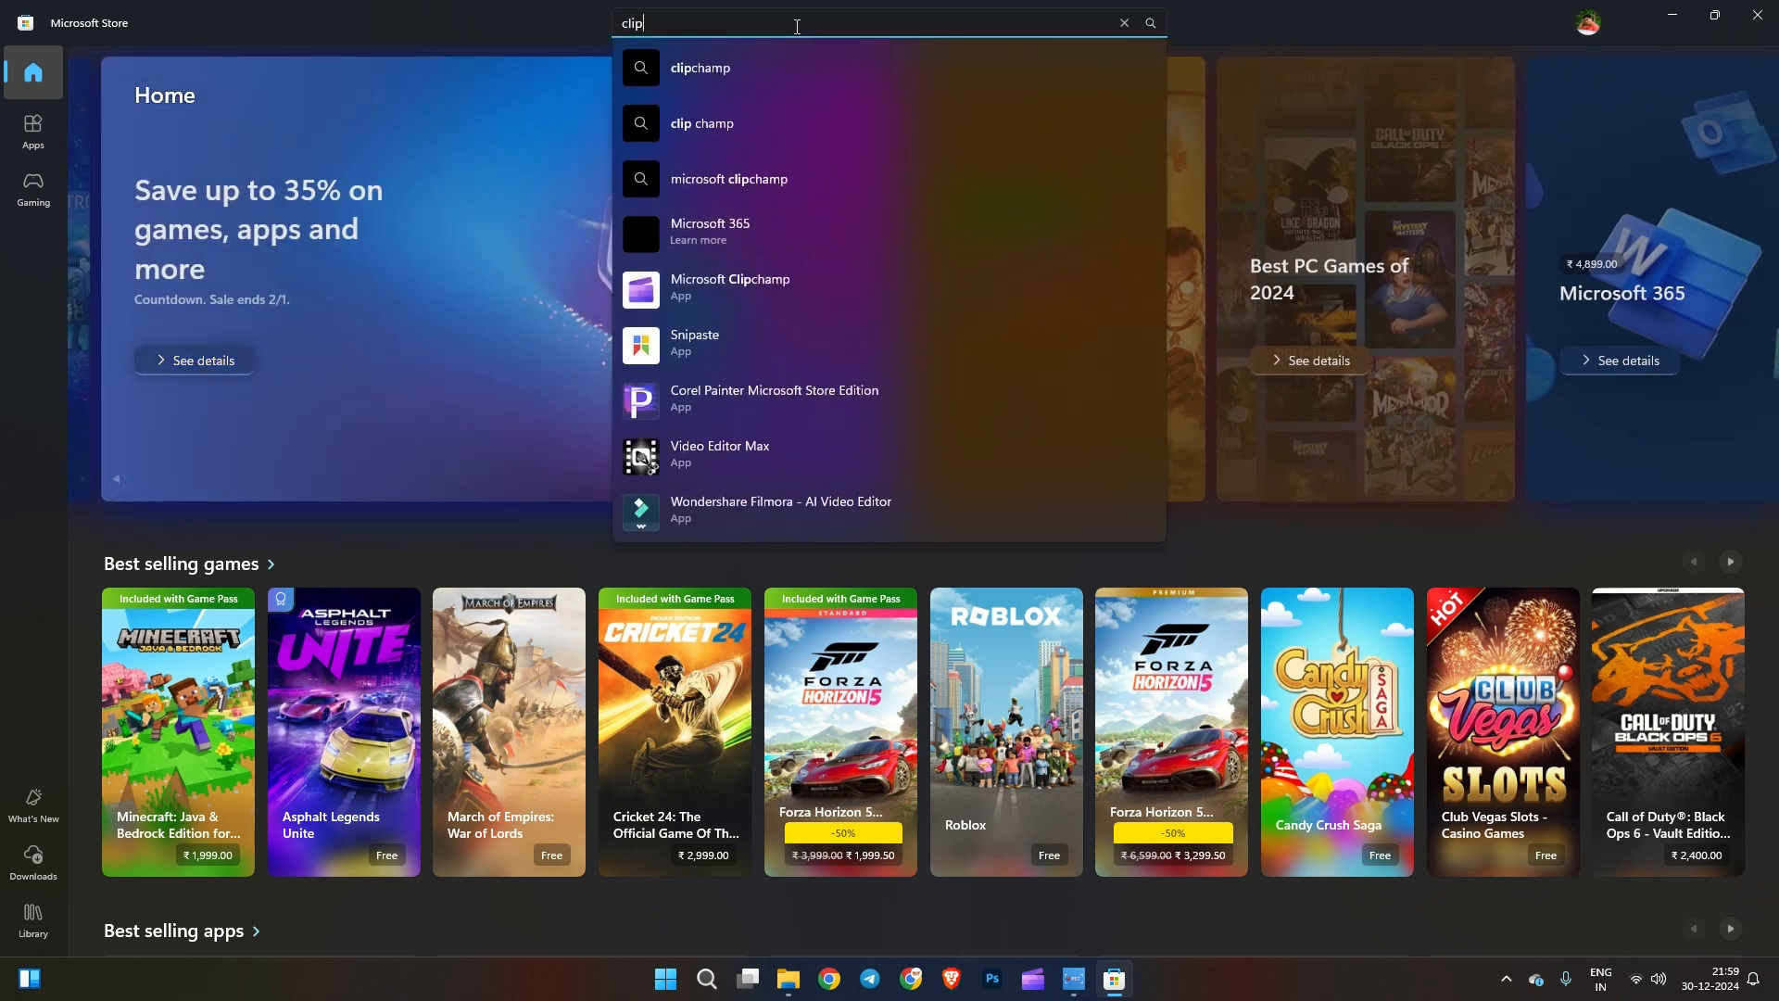
click(749, 87)
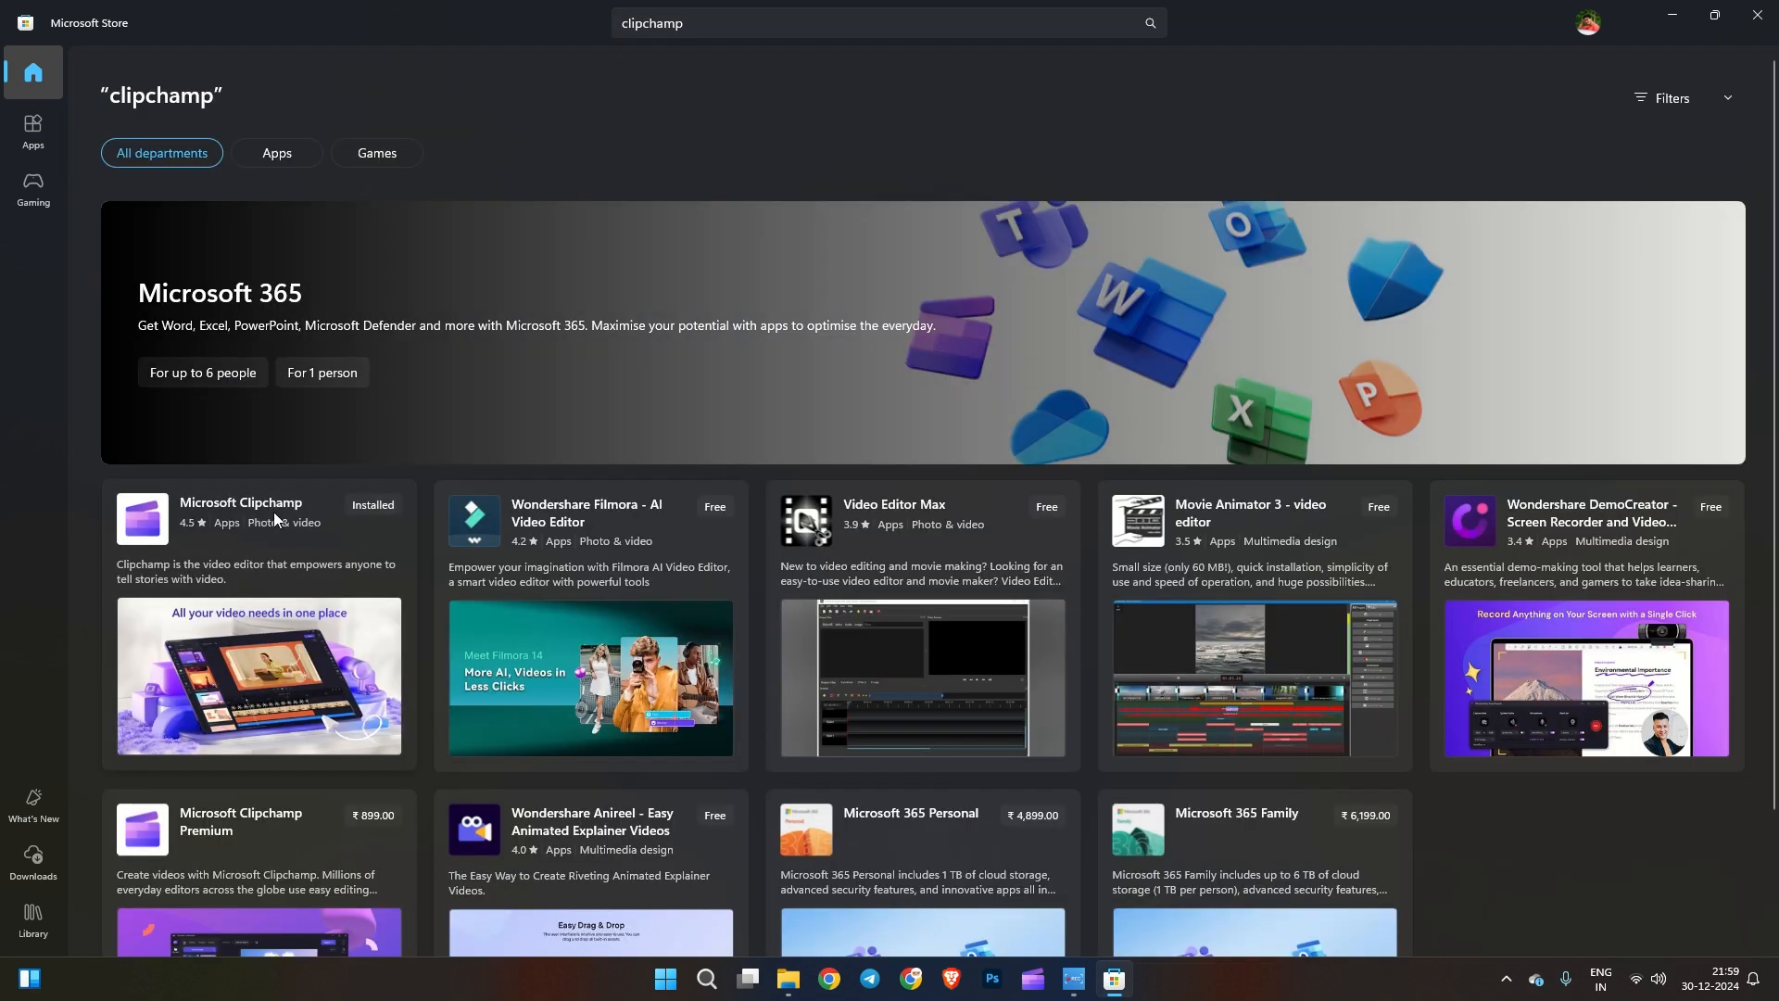
mouse_move(304, 511)
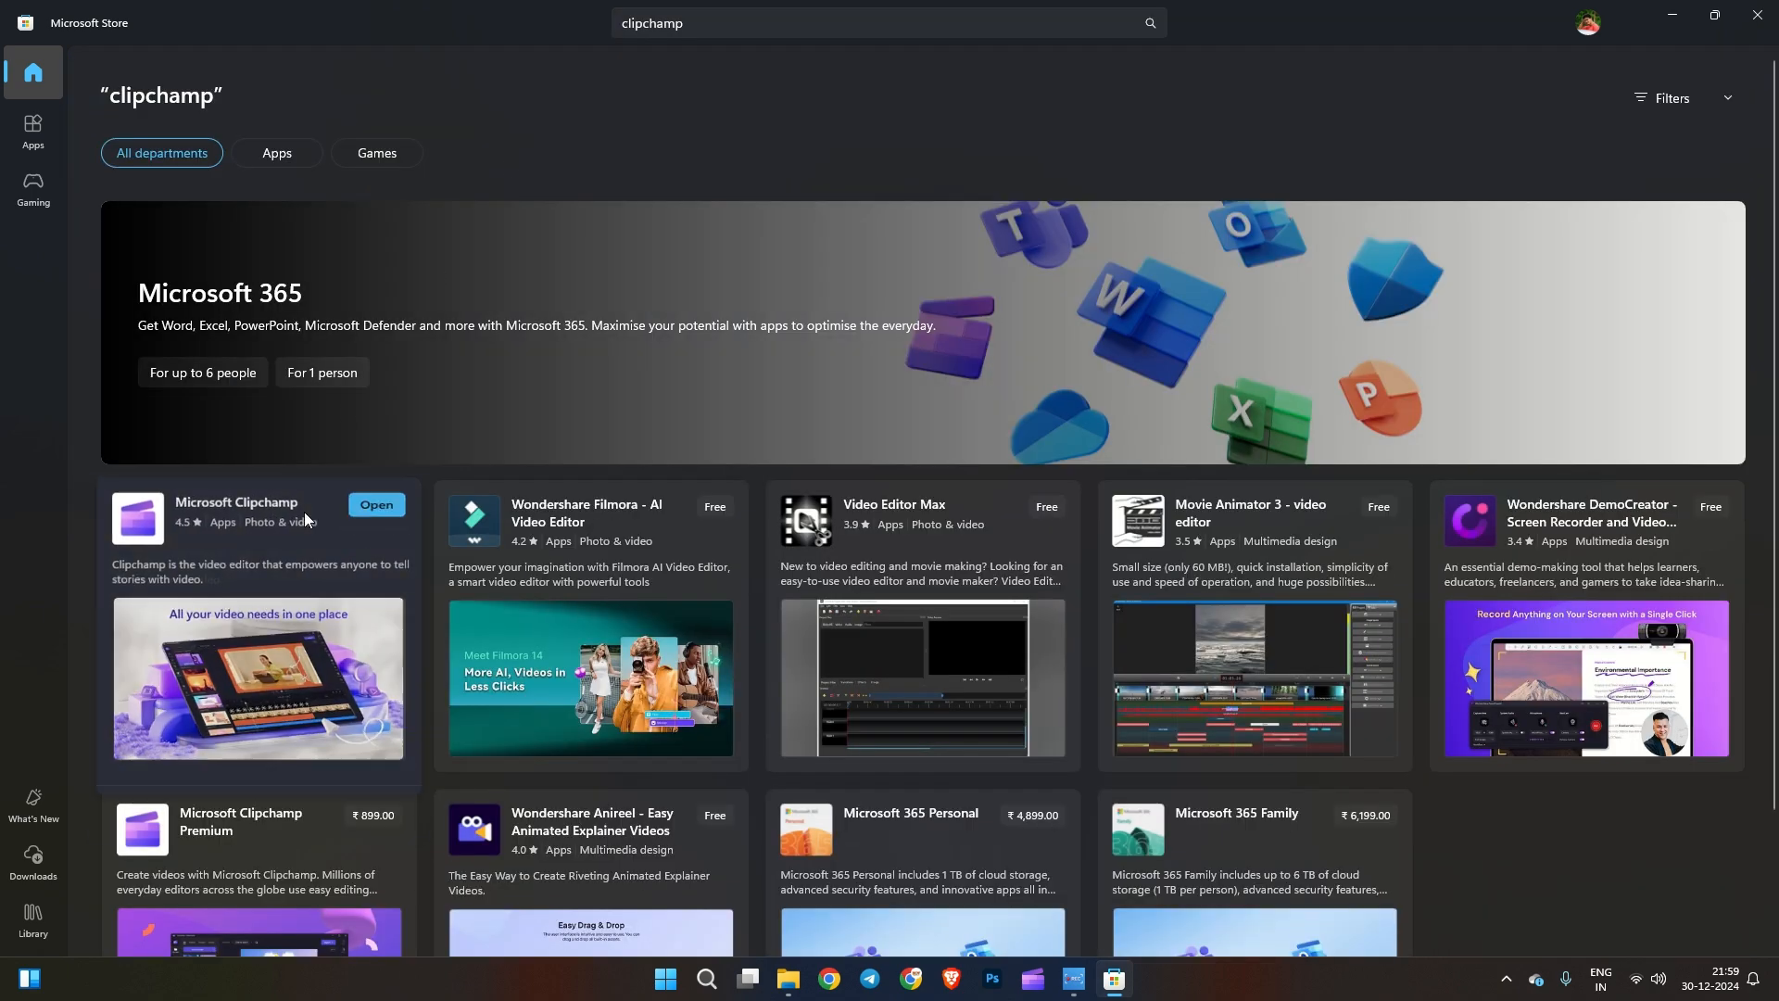
- Launch Microsoft Clipchamp from its Store listing and start a new video from scratch
click(391, 508)
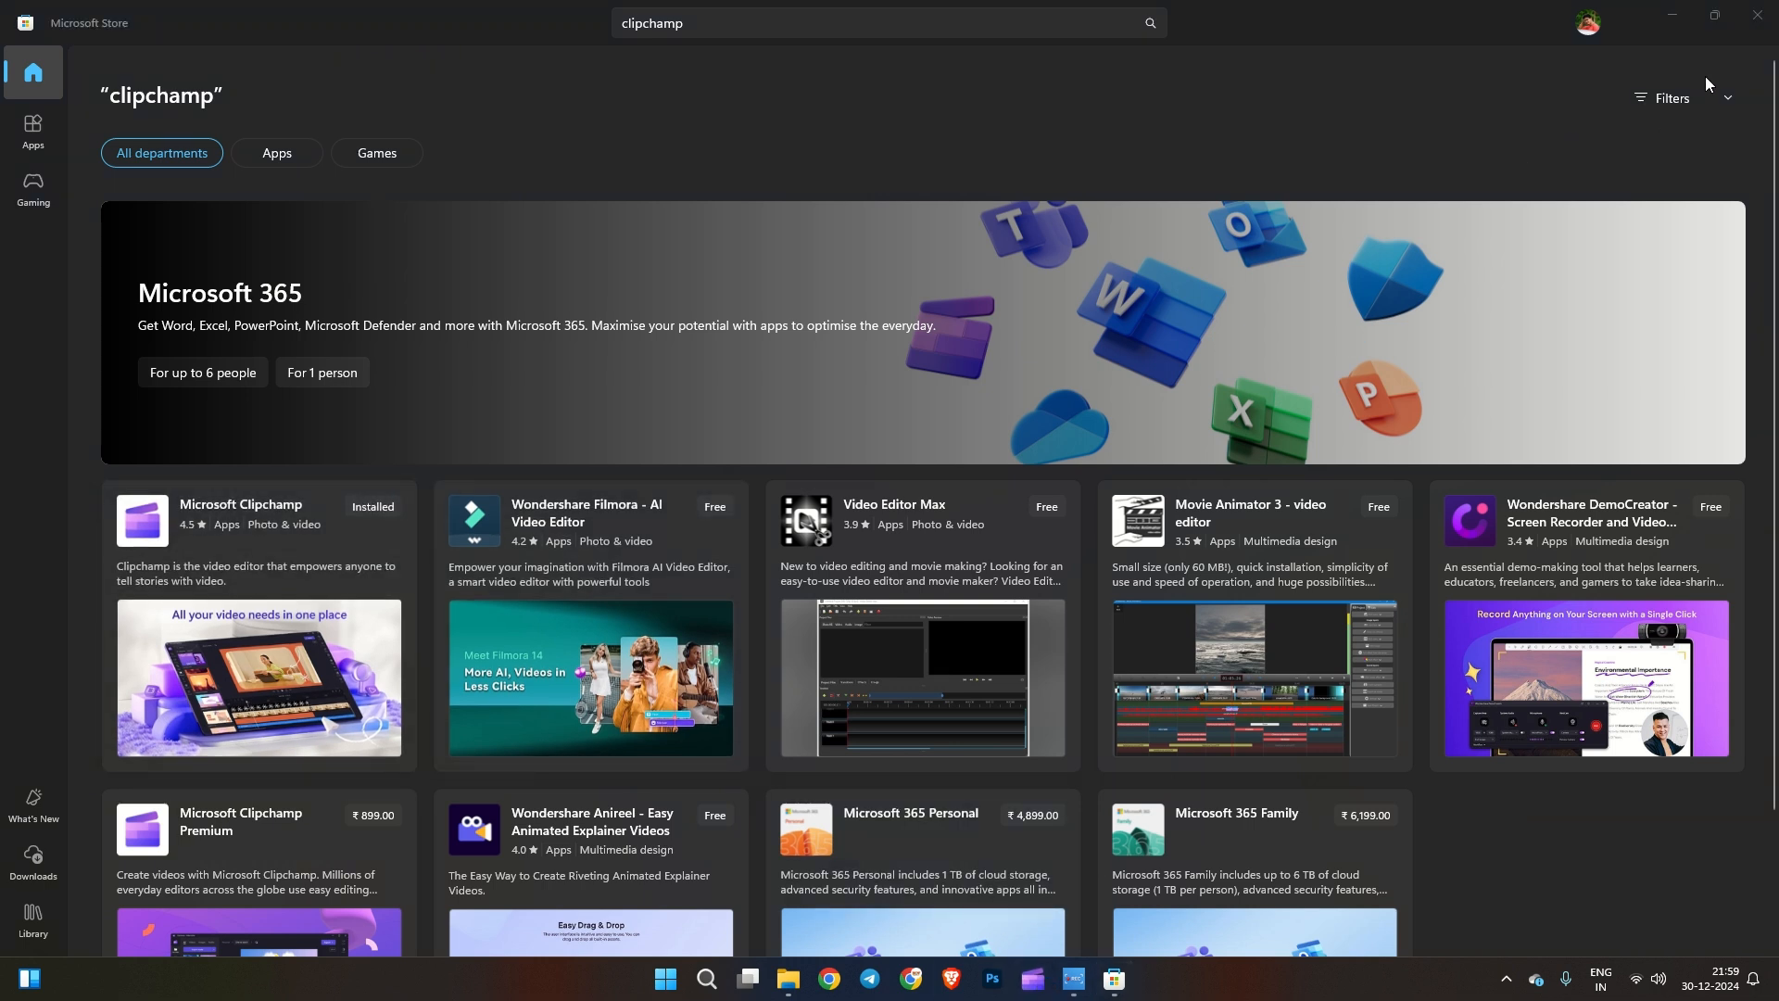
click(1756, 16)
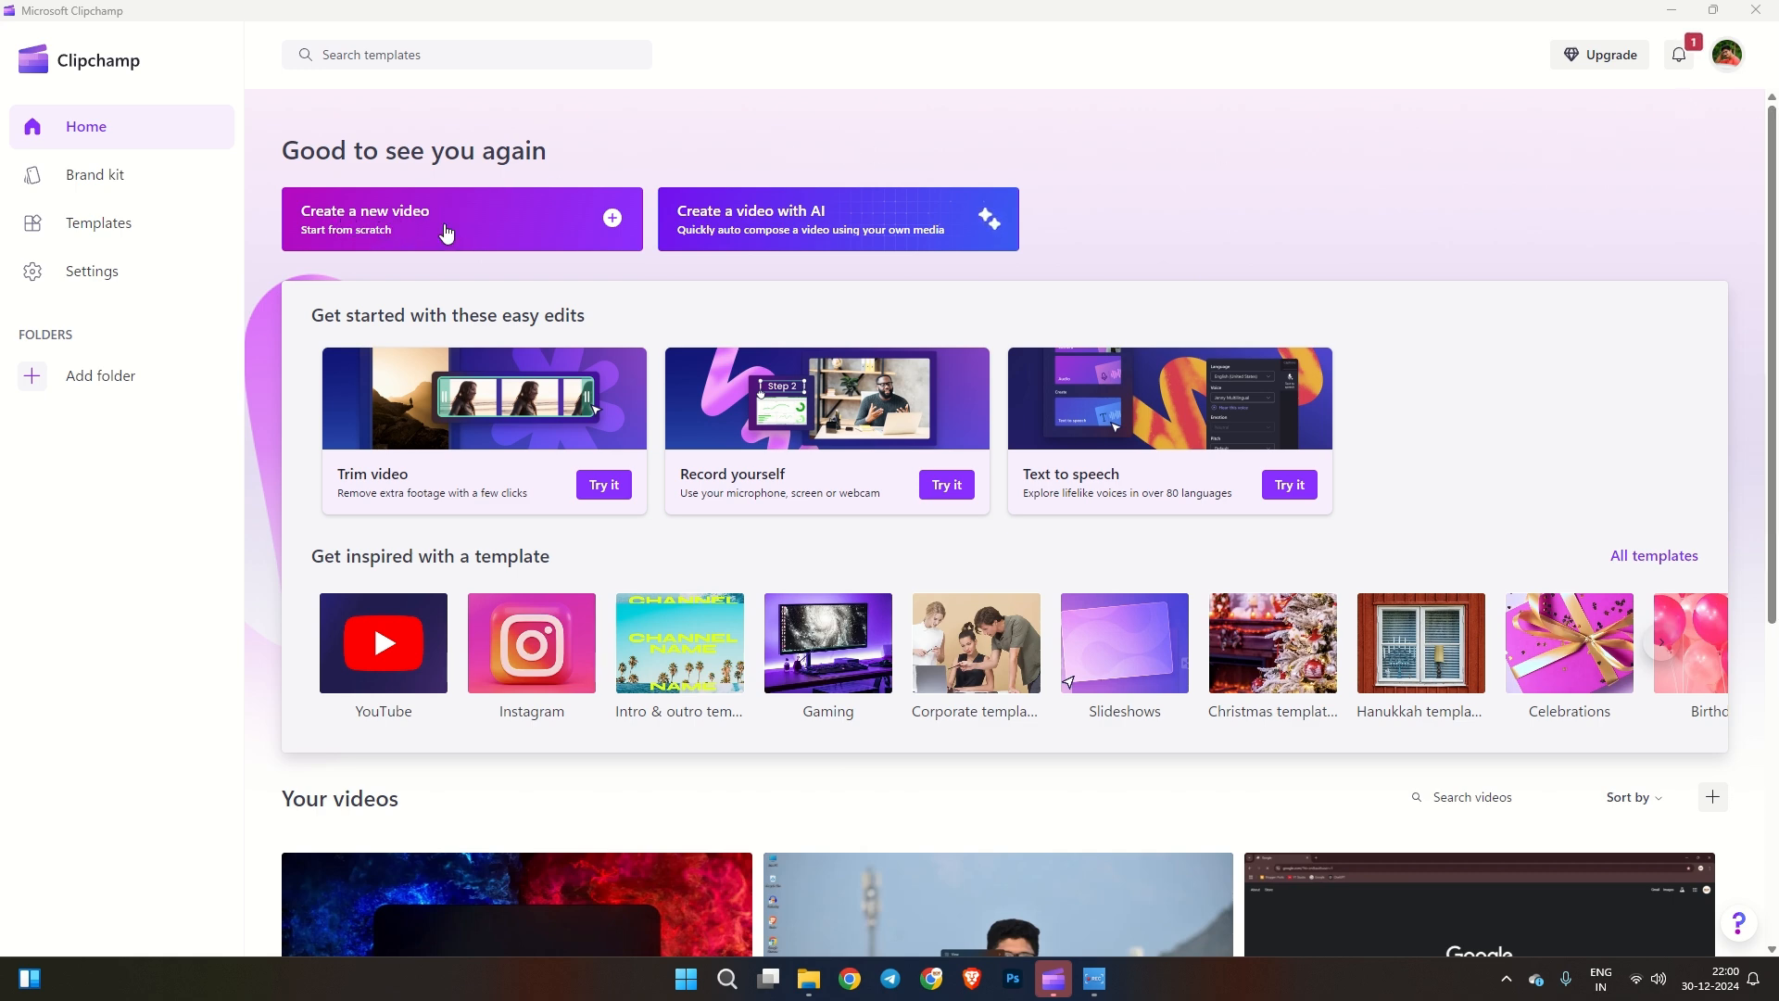
click(493, 232)
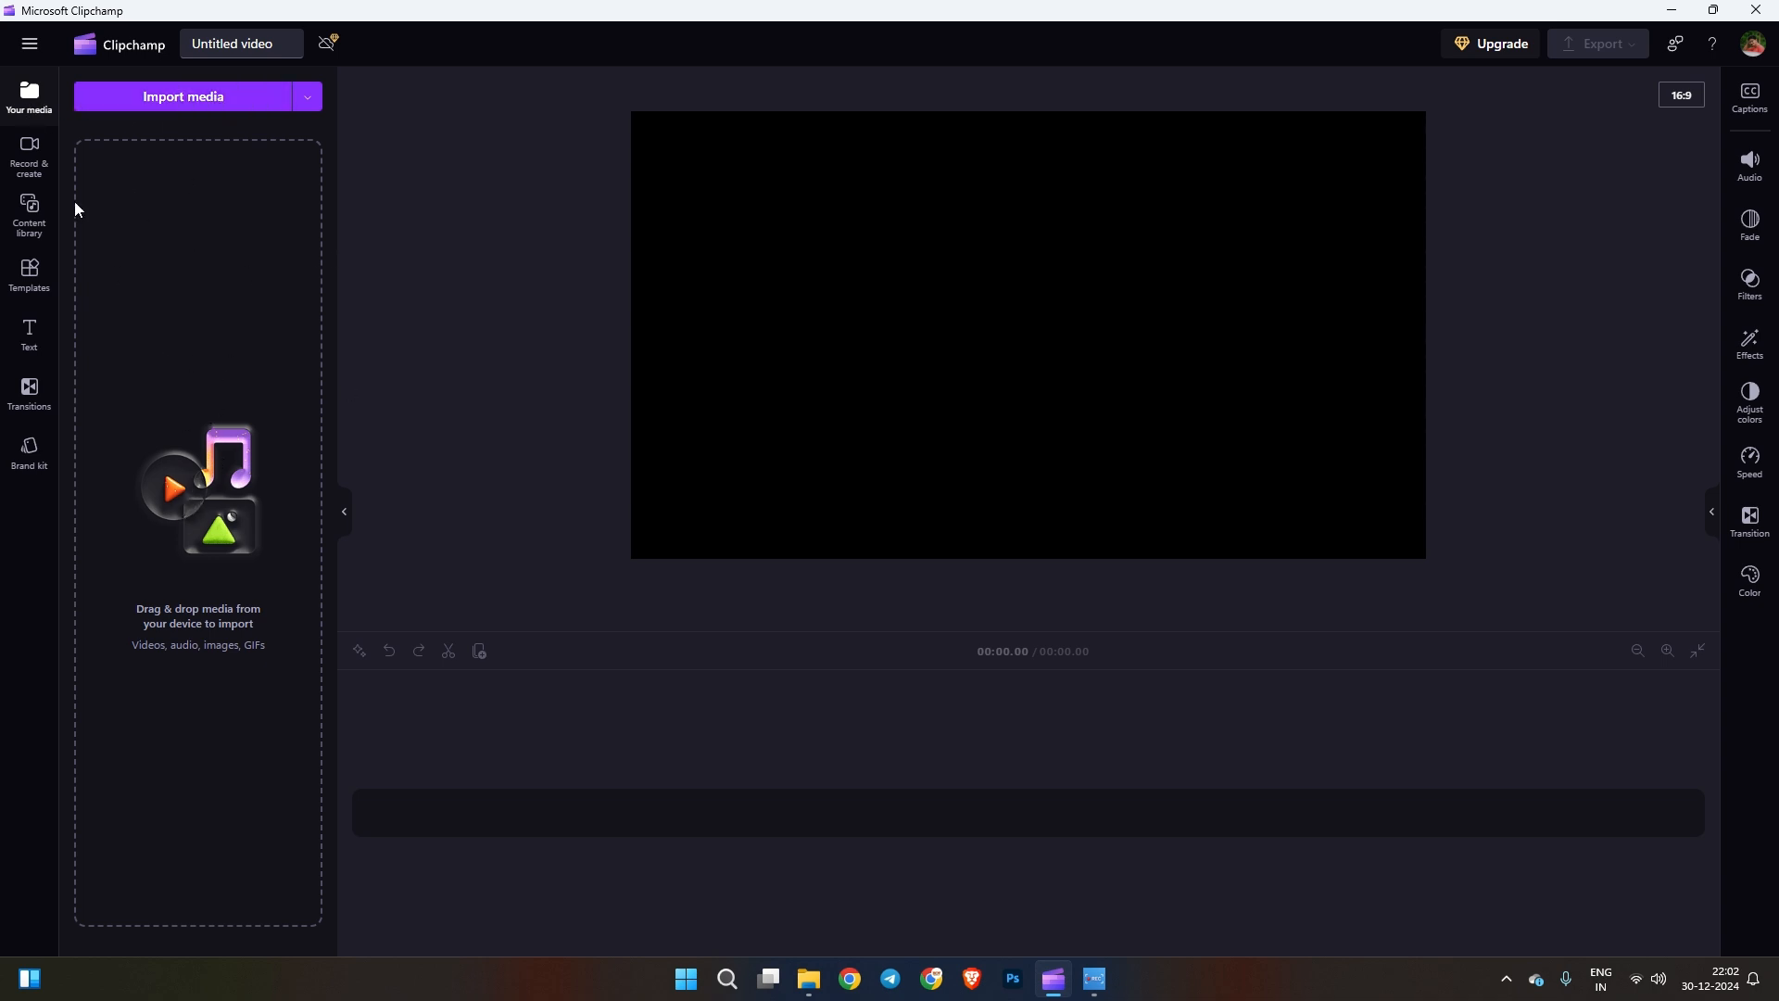
- Add a text-to-speech clip with the text "Hello" and preview its voice
click(34, 168)
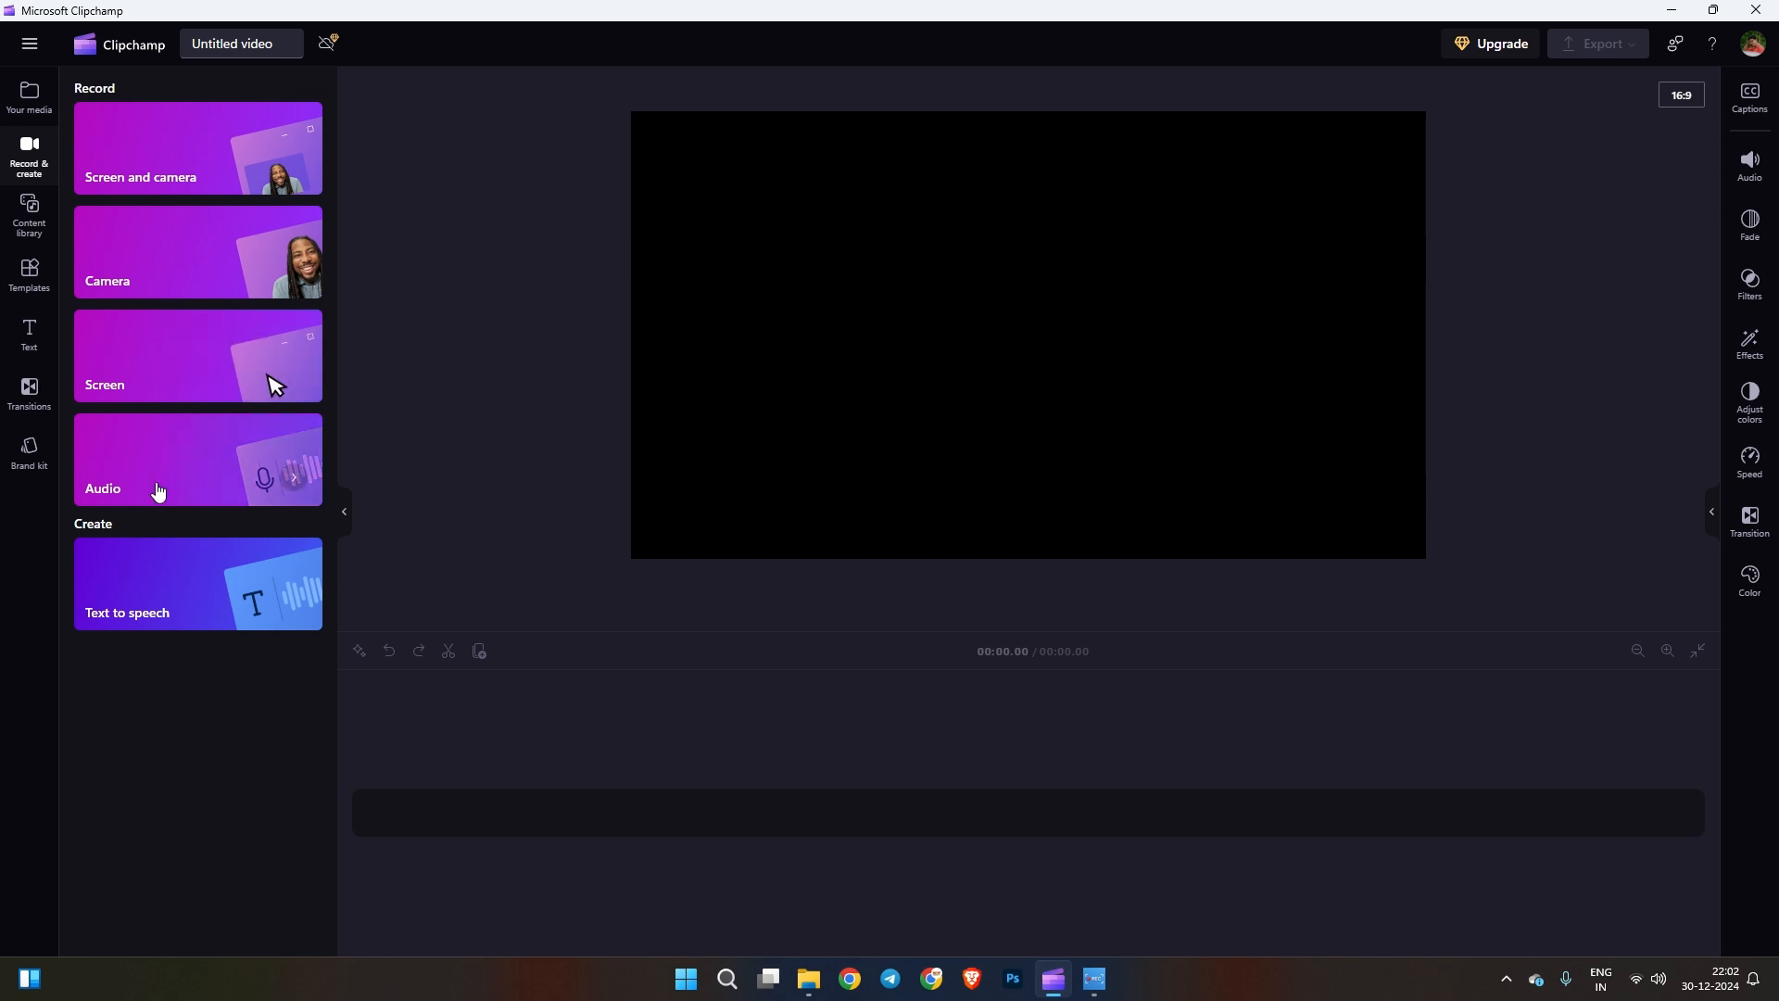
click(184, 609)
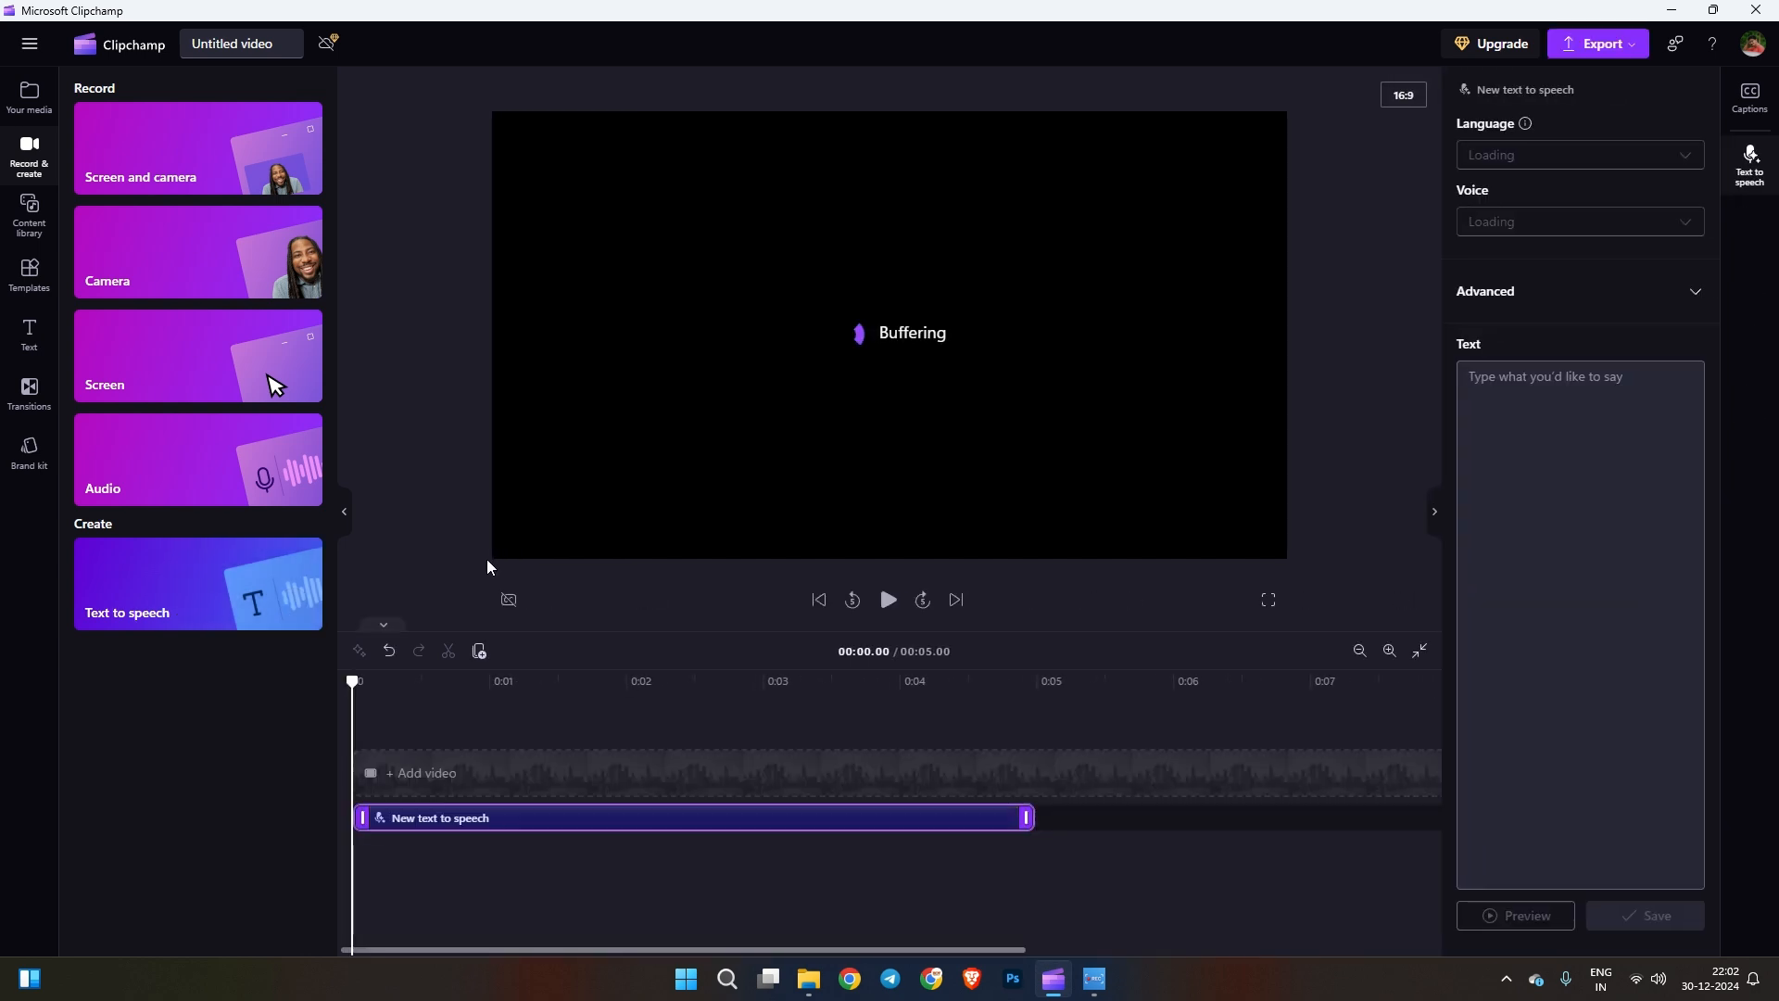
click(1519, 380)
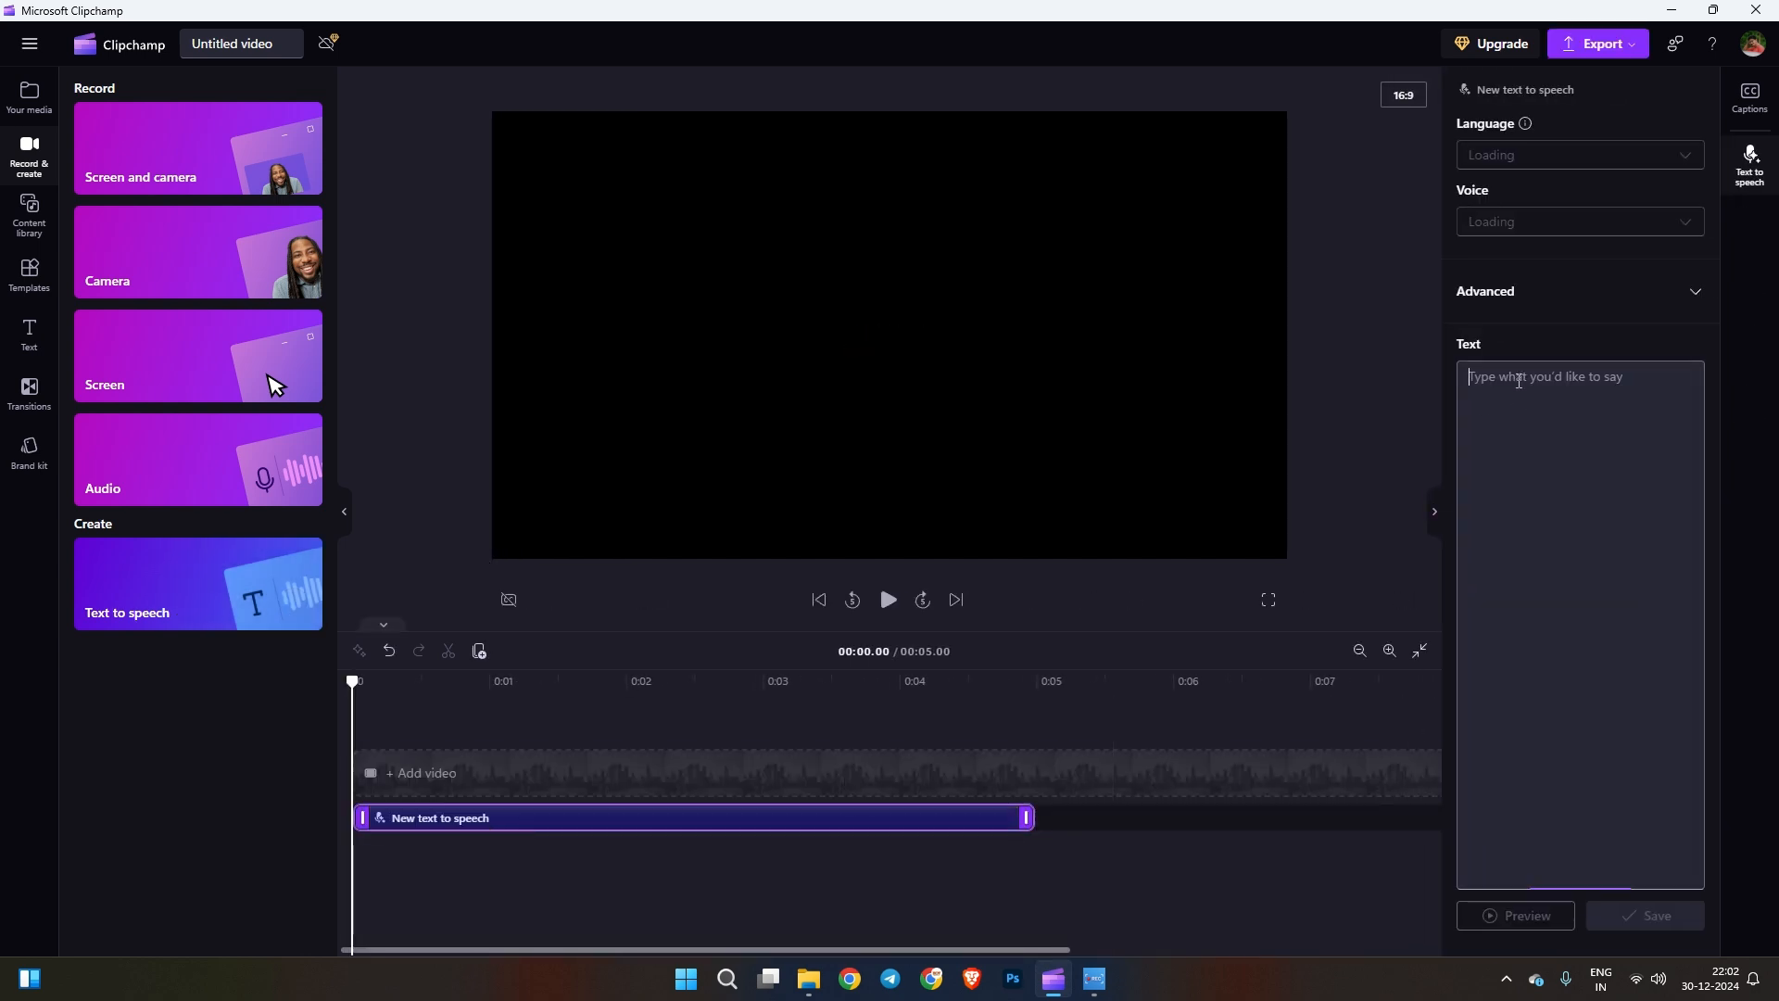
text(Hello)
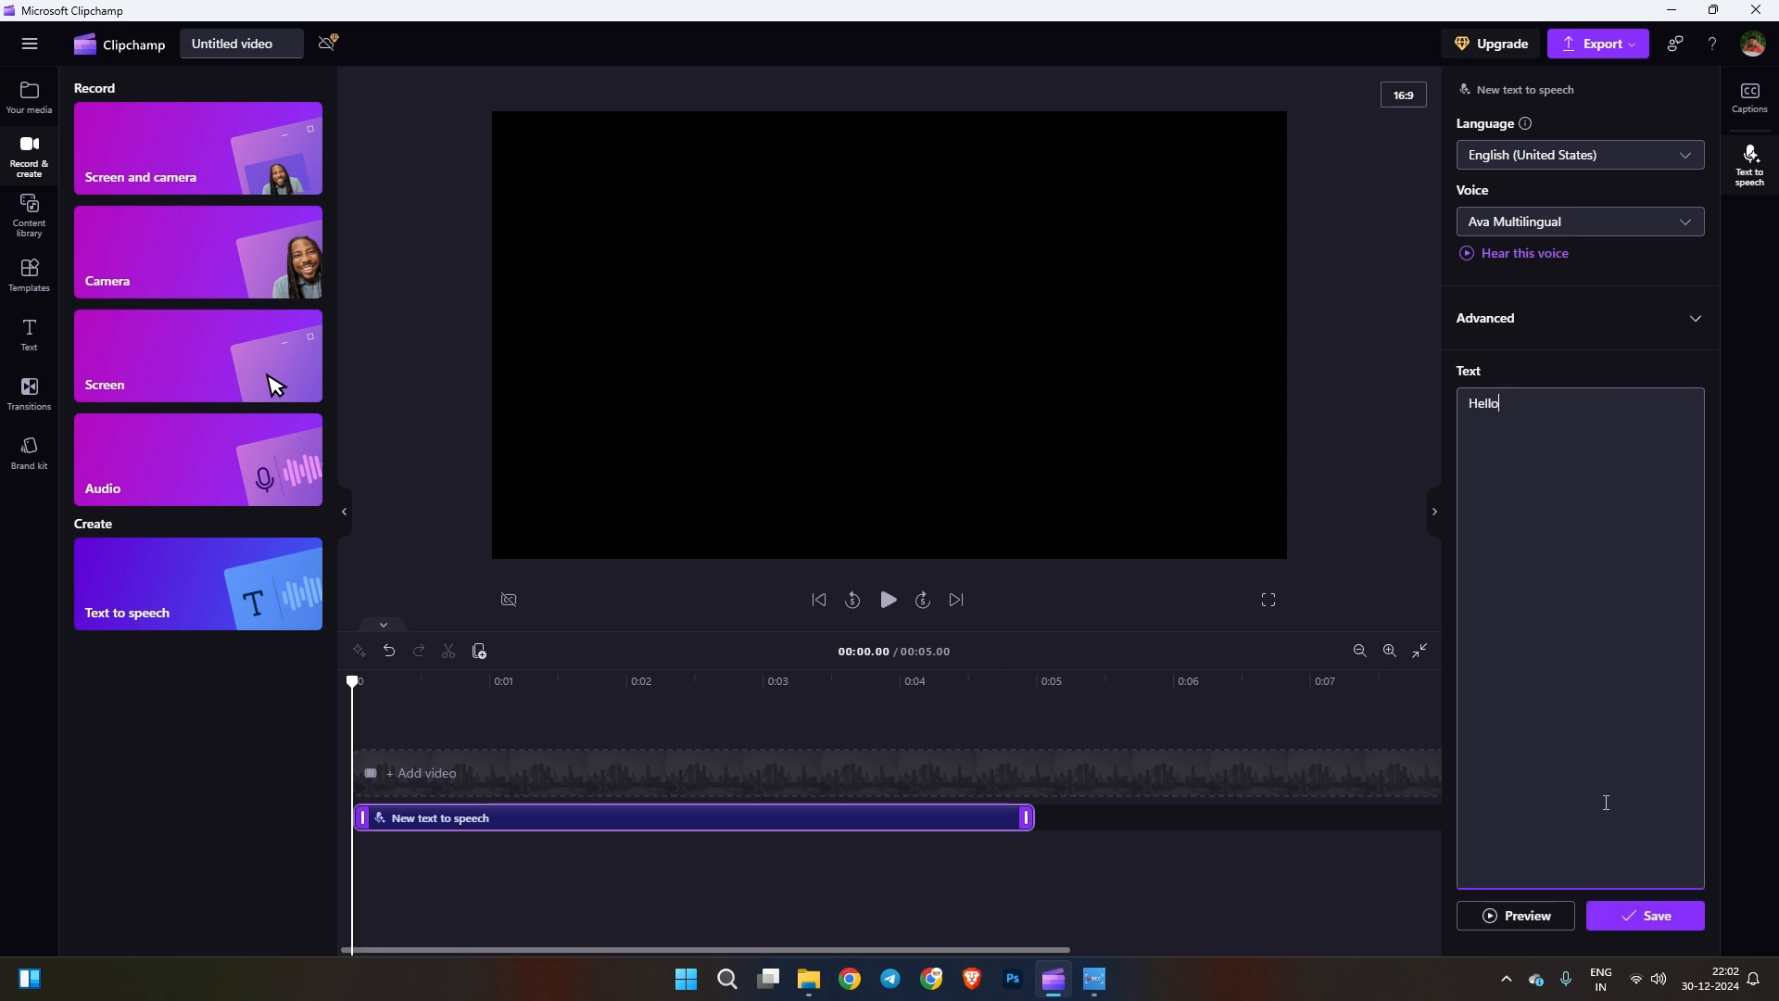
click(1517, 917)
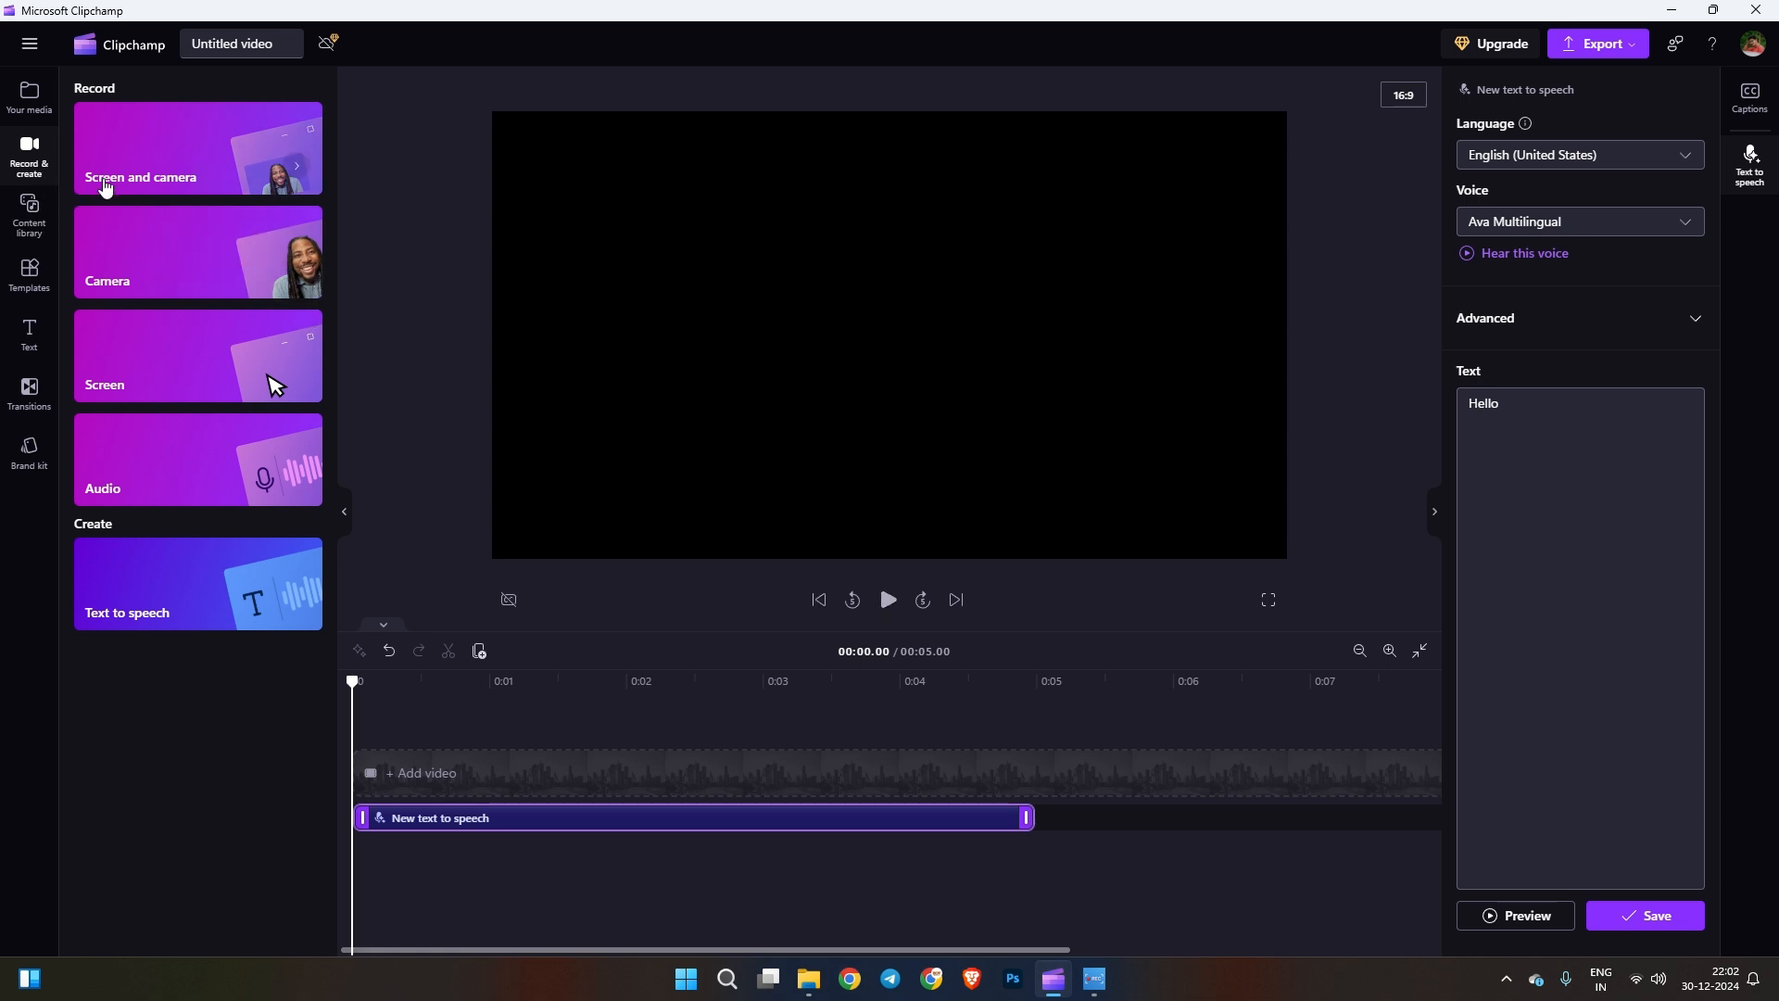
- Browse the content library's categories and narrow the library to audio content
click(20, 222)
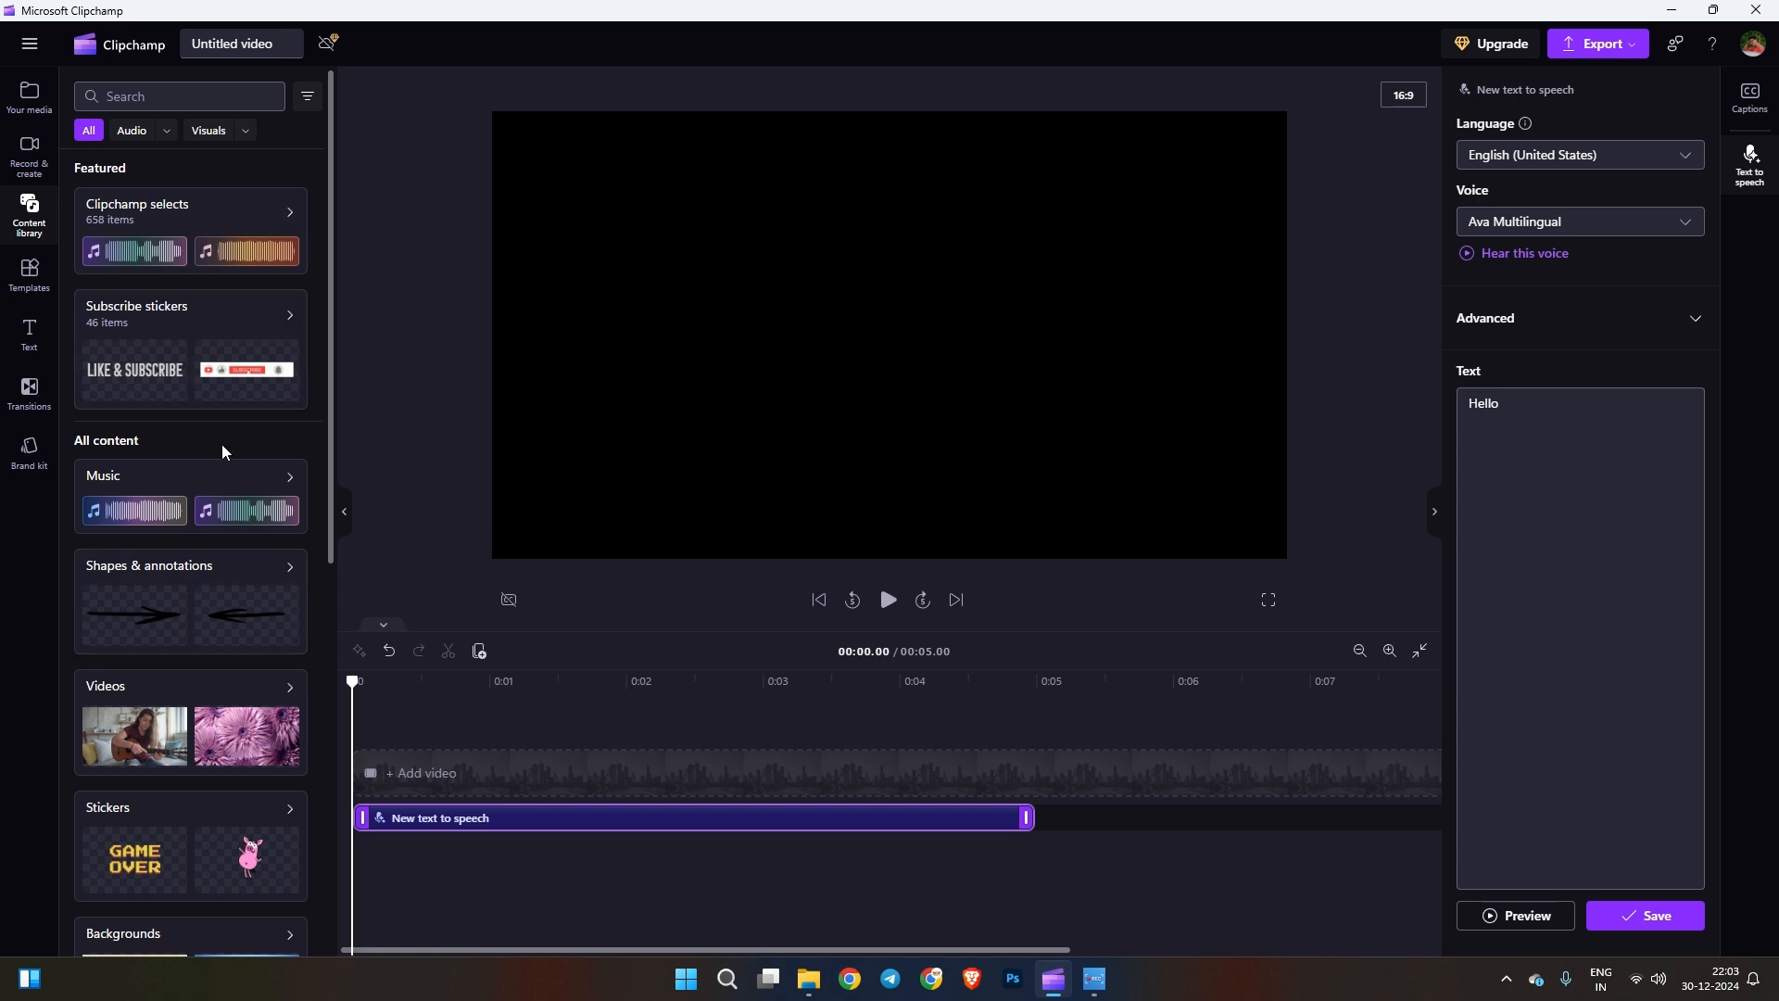
scroll(227, 444, down, 2)
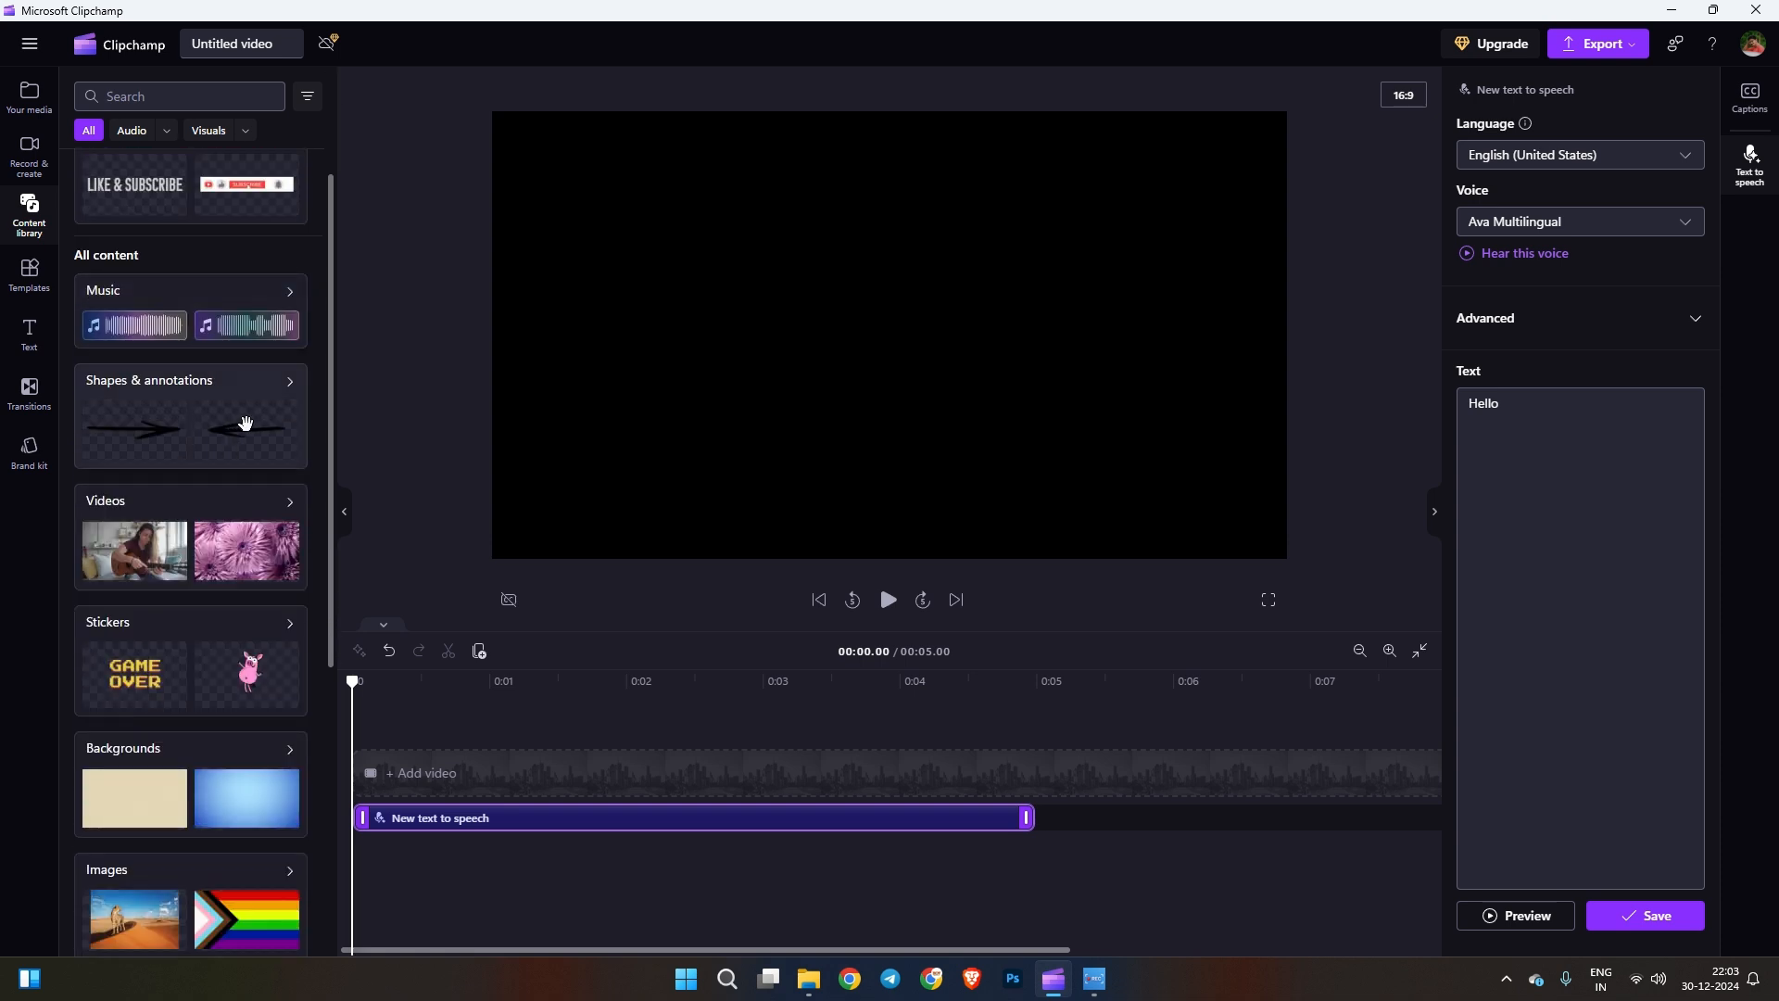
scroll(246, 423, up, 2)
scroll(248, 408, down, 6)
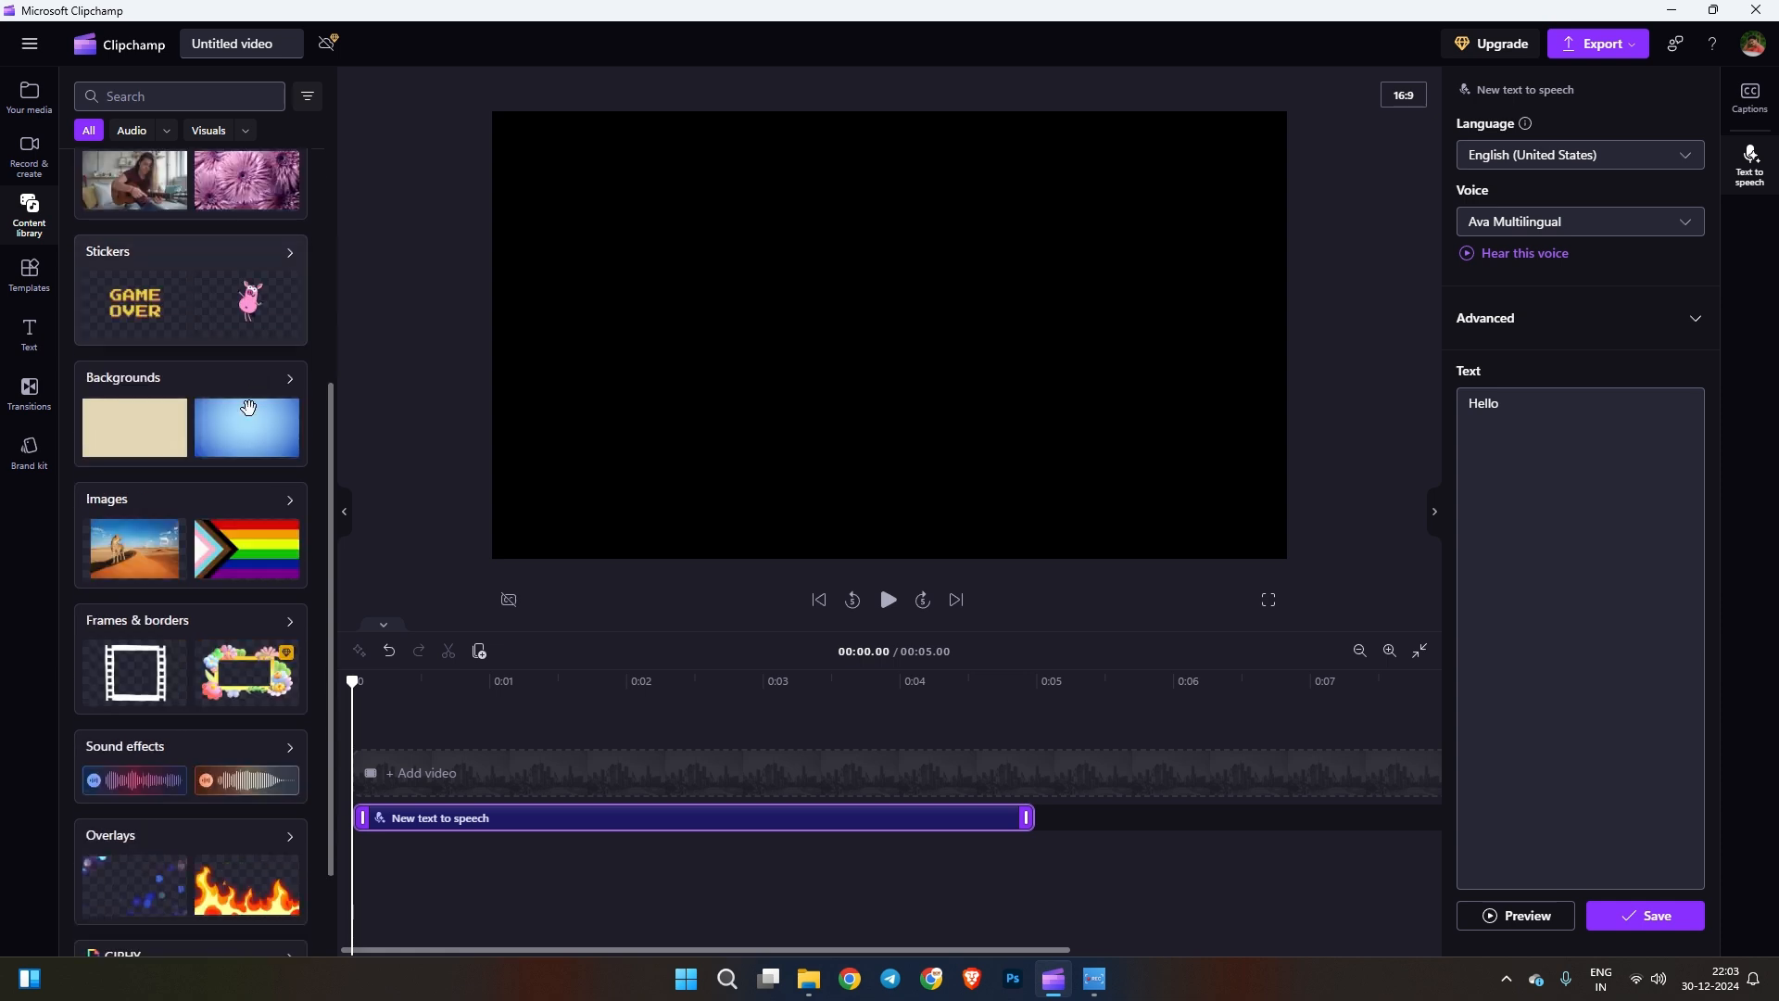
scroll(246, 411, up, 5)
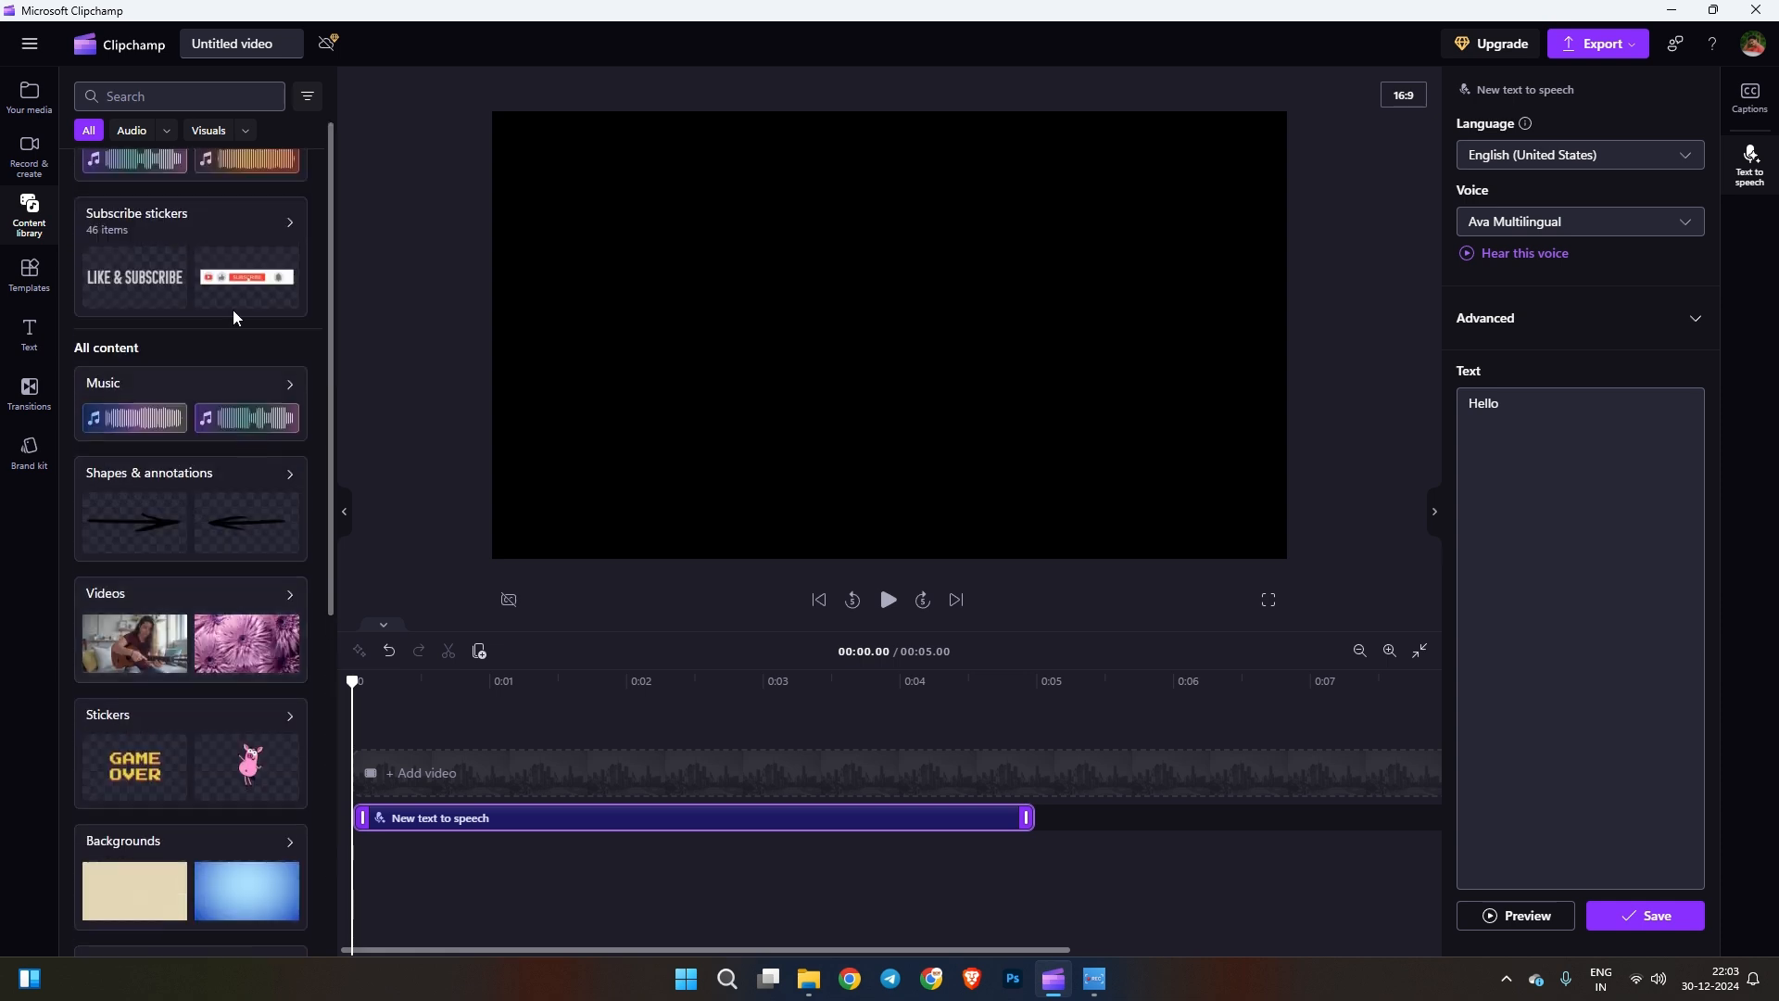
click(156, 134)
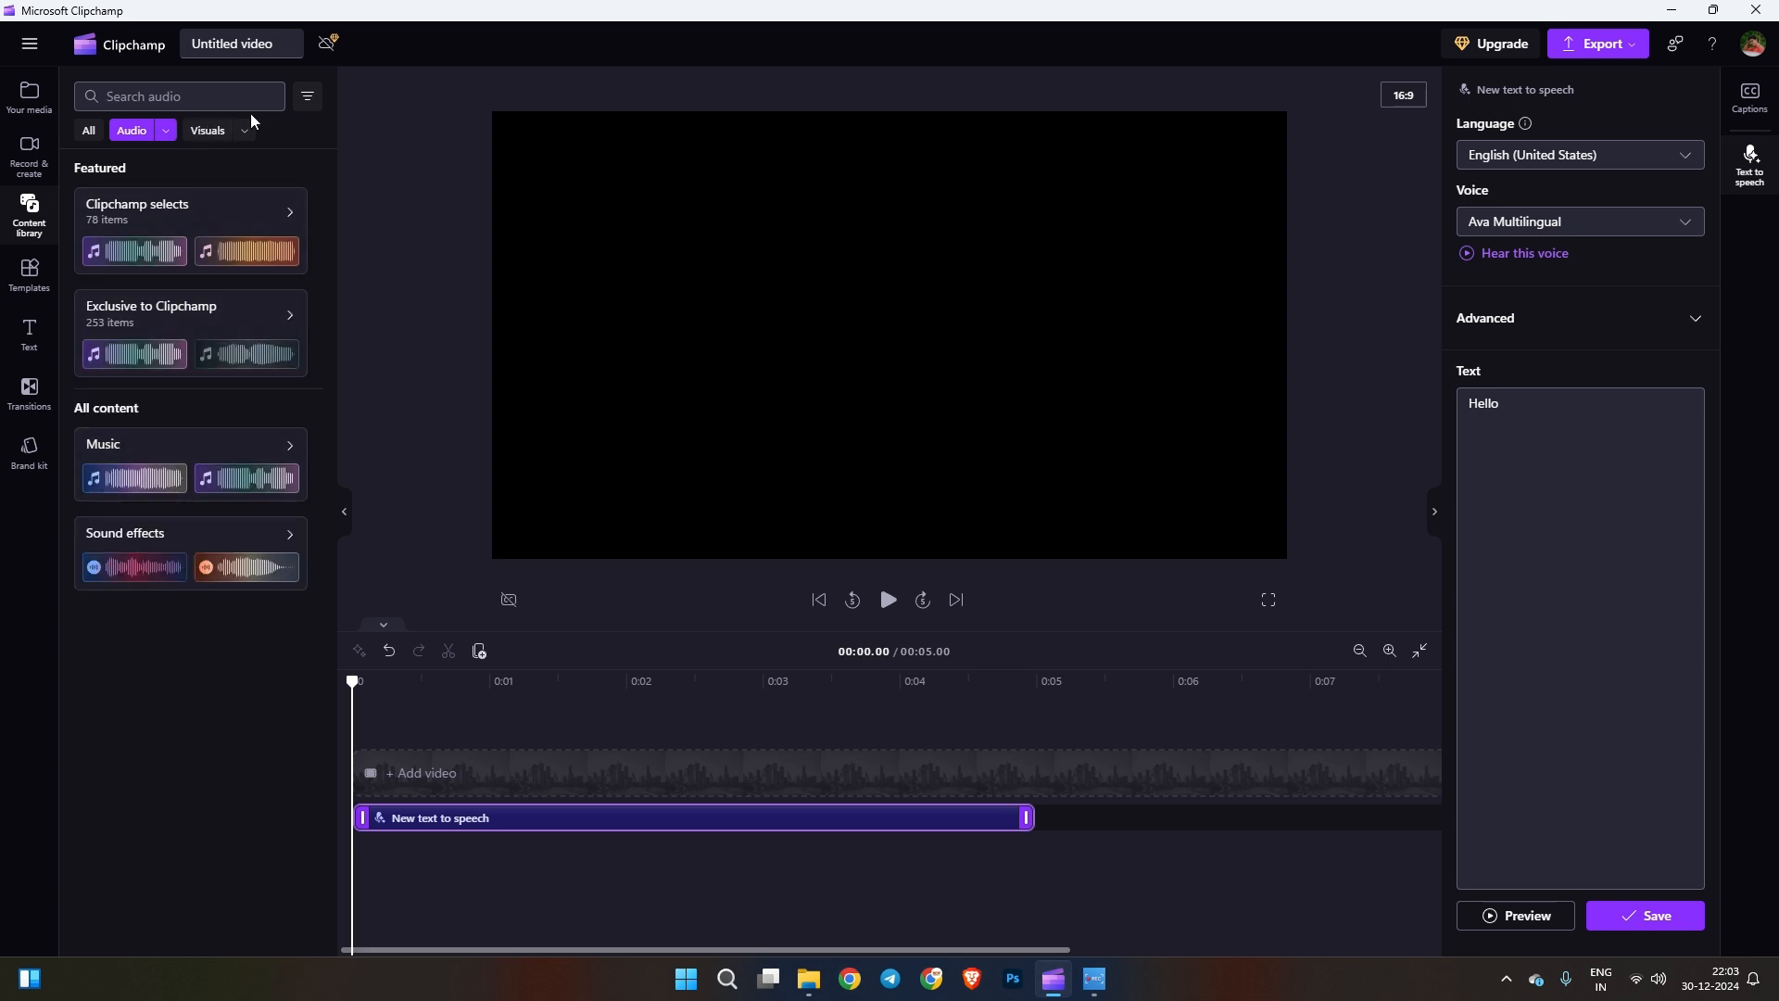
- Show the YouTube template category and remove the text-to-speech clip from the timeline
click(31, 283)
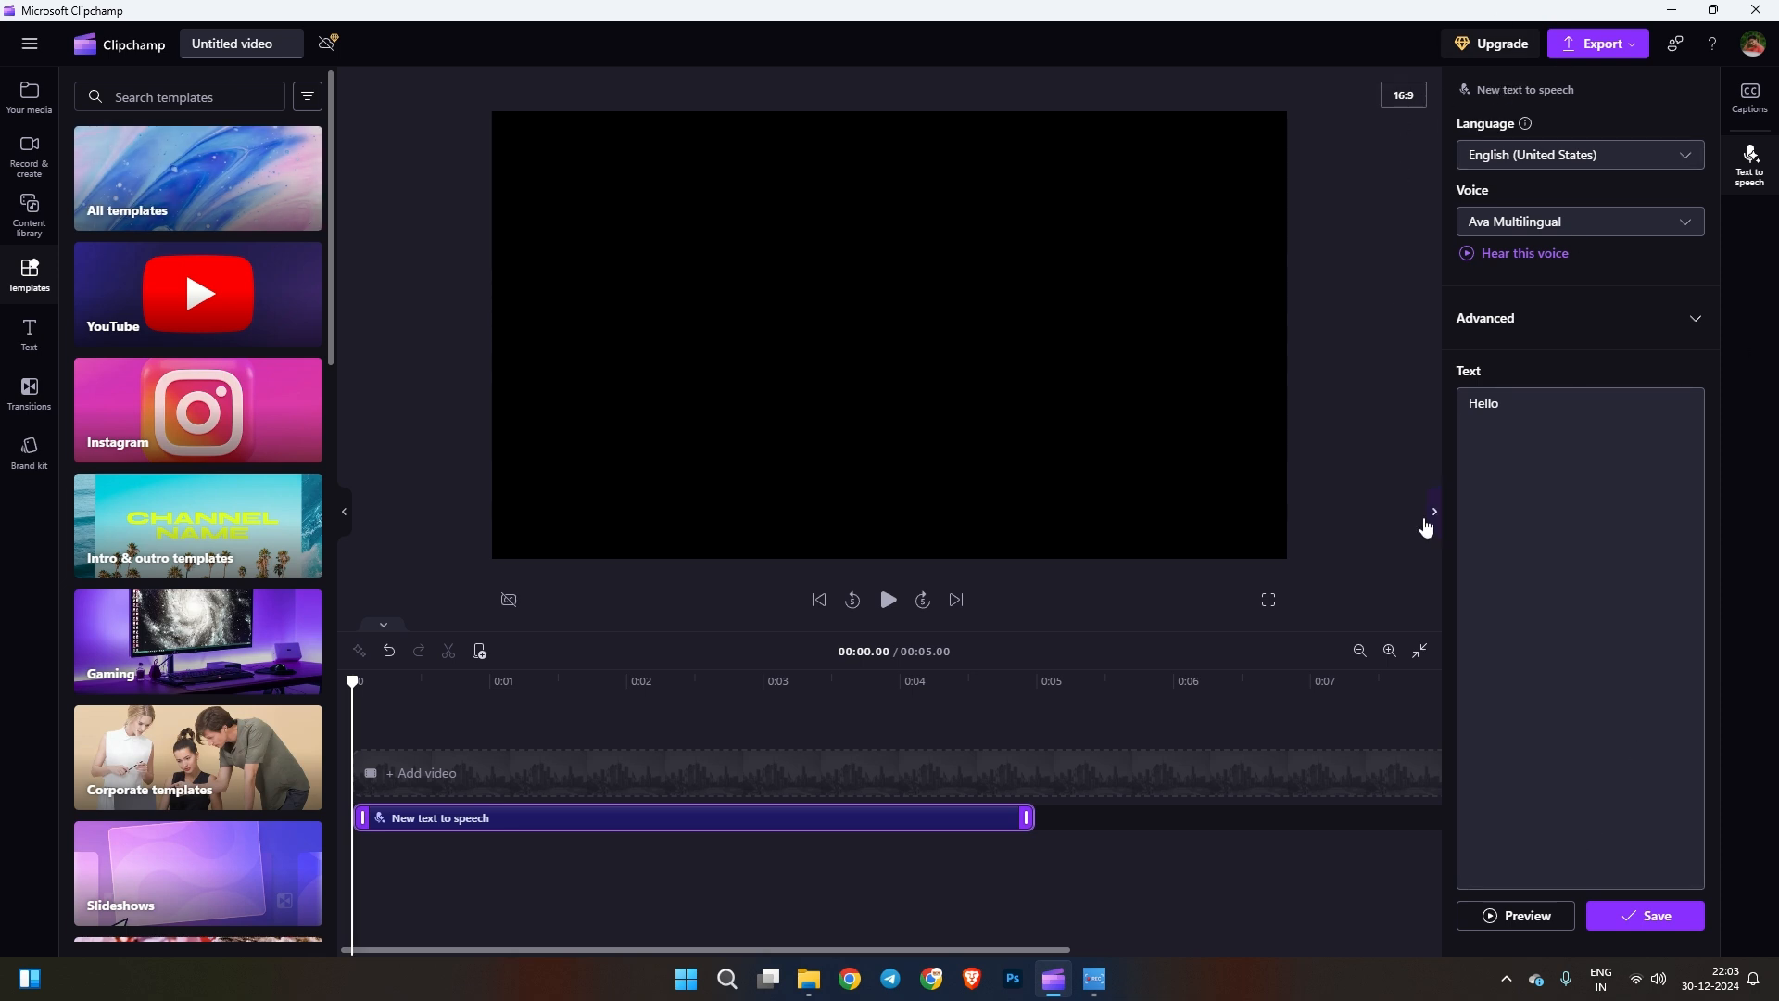
click(1428, 521)
click(276, 285)
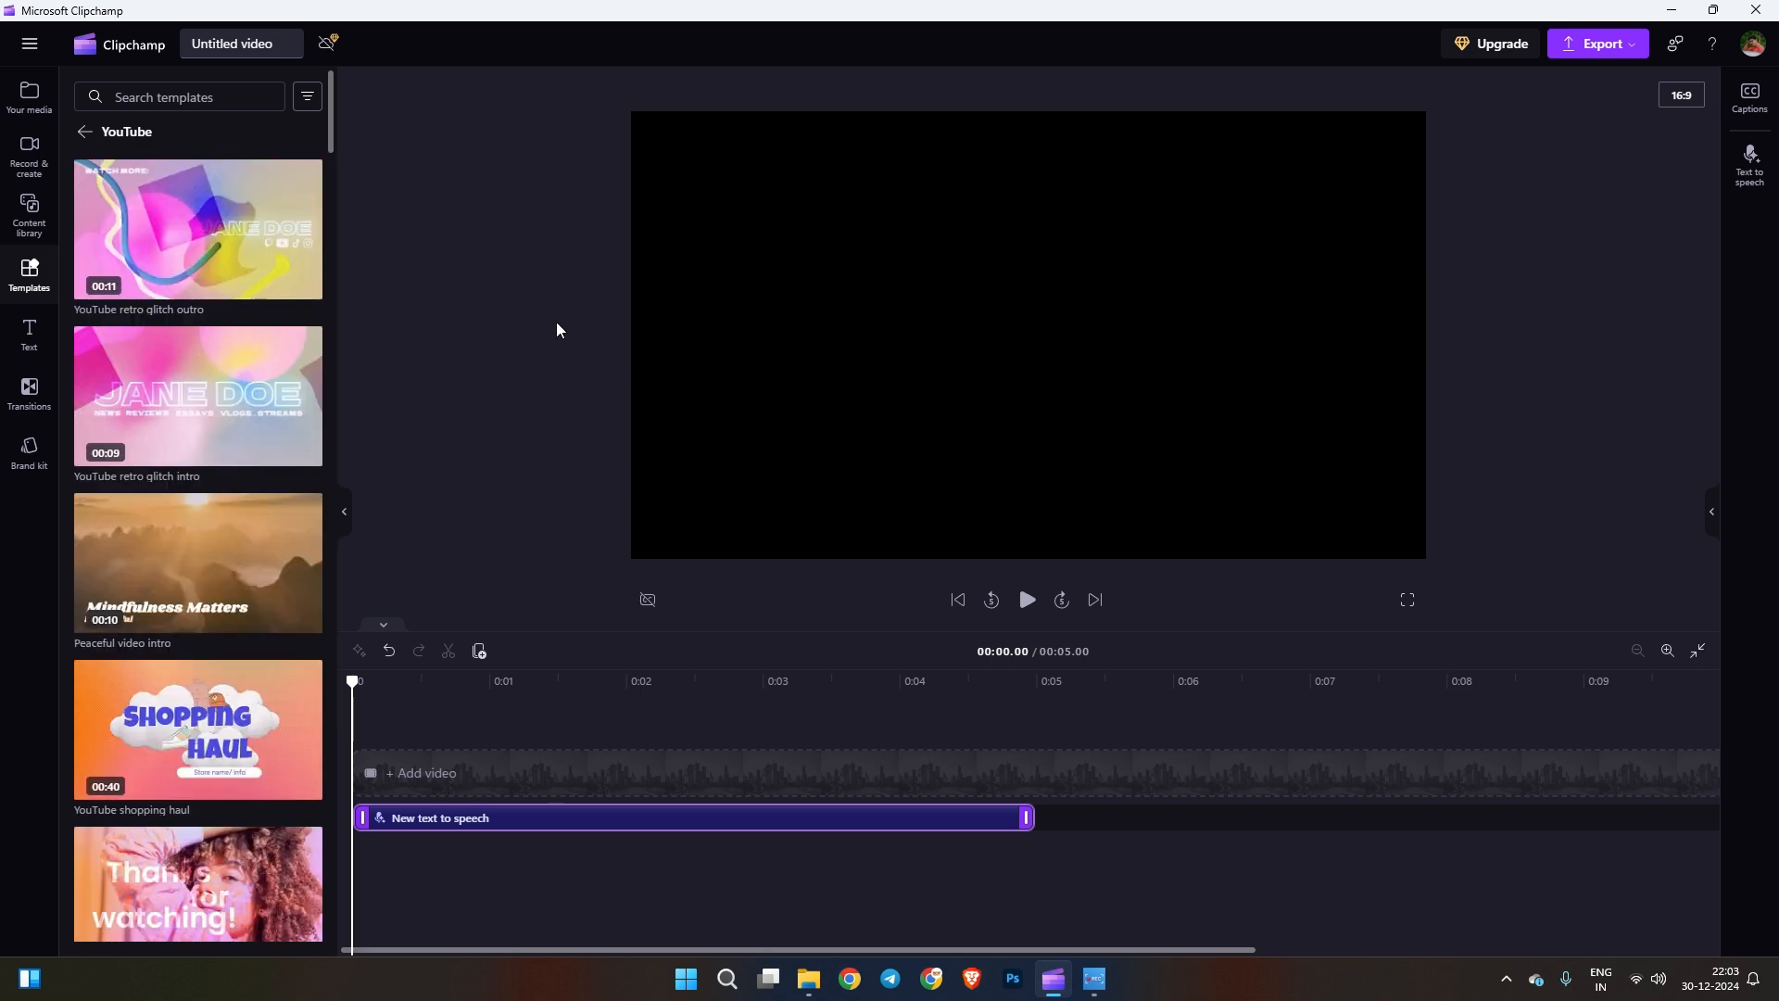
mouse_move(152, 279)
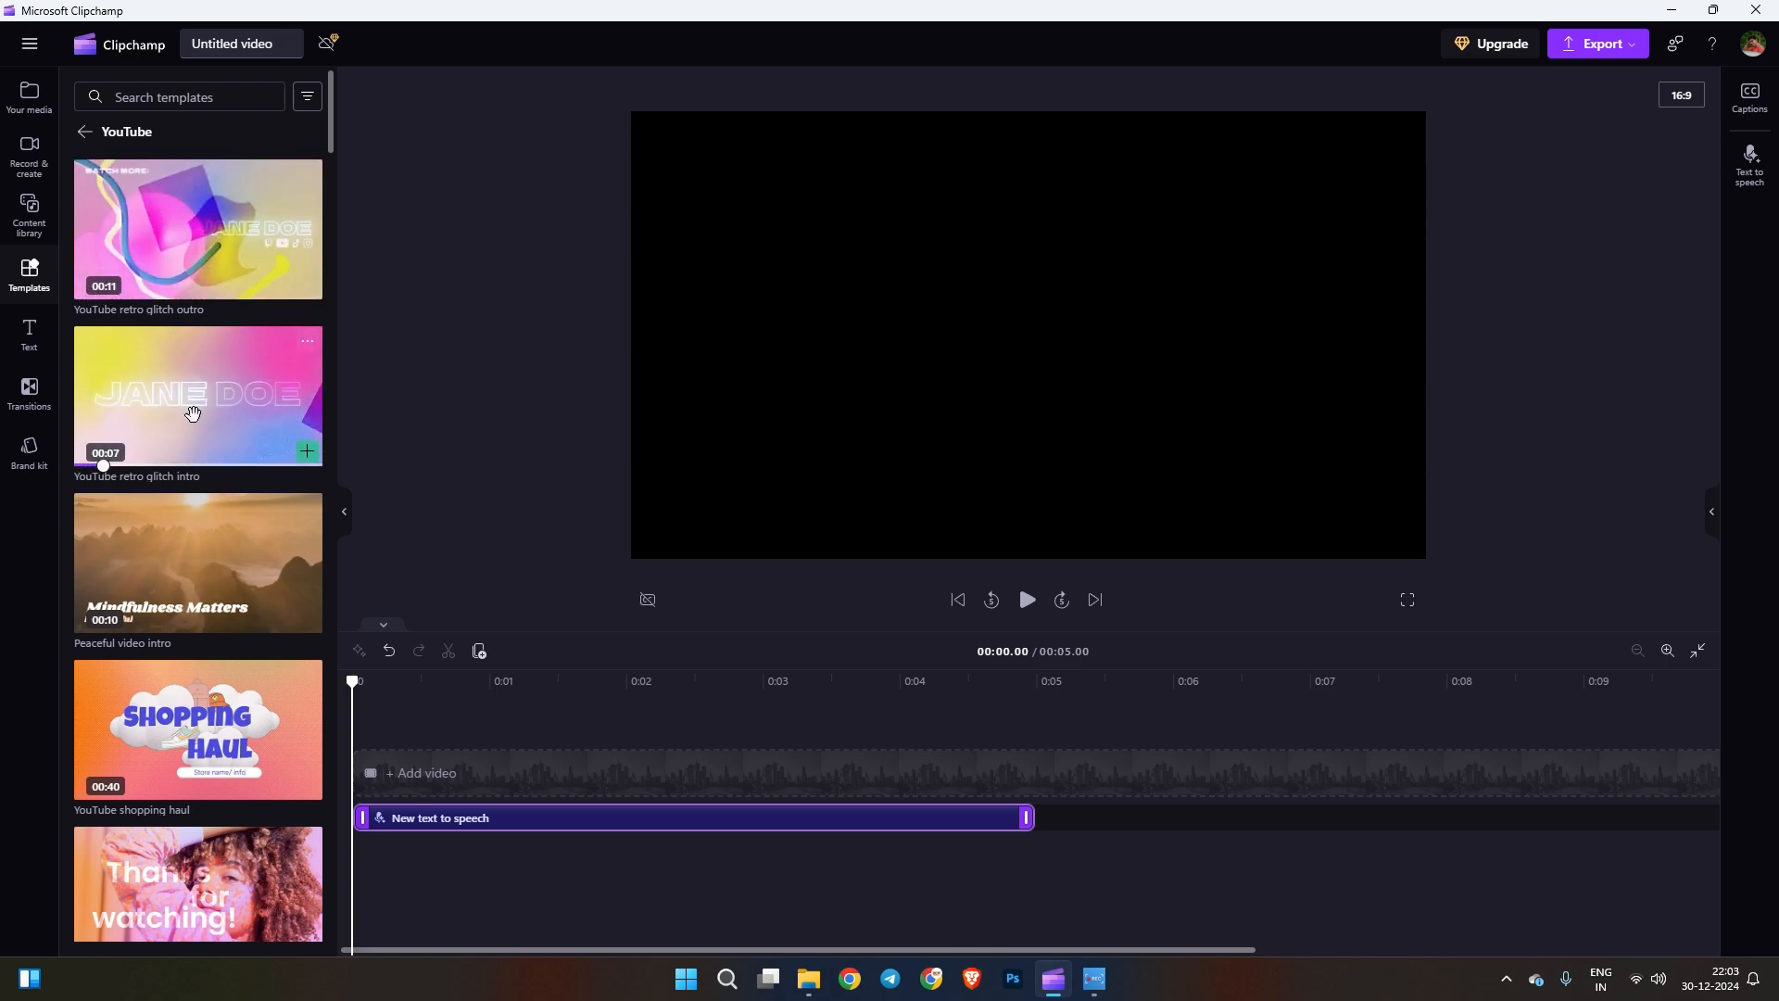
click(426, 782)
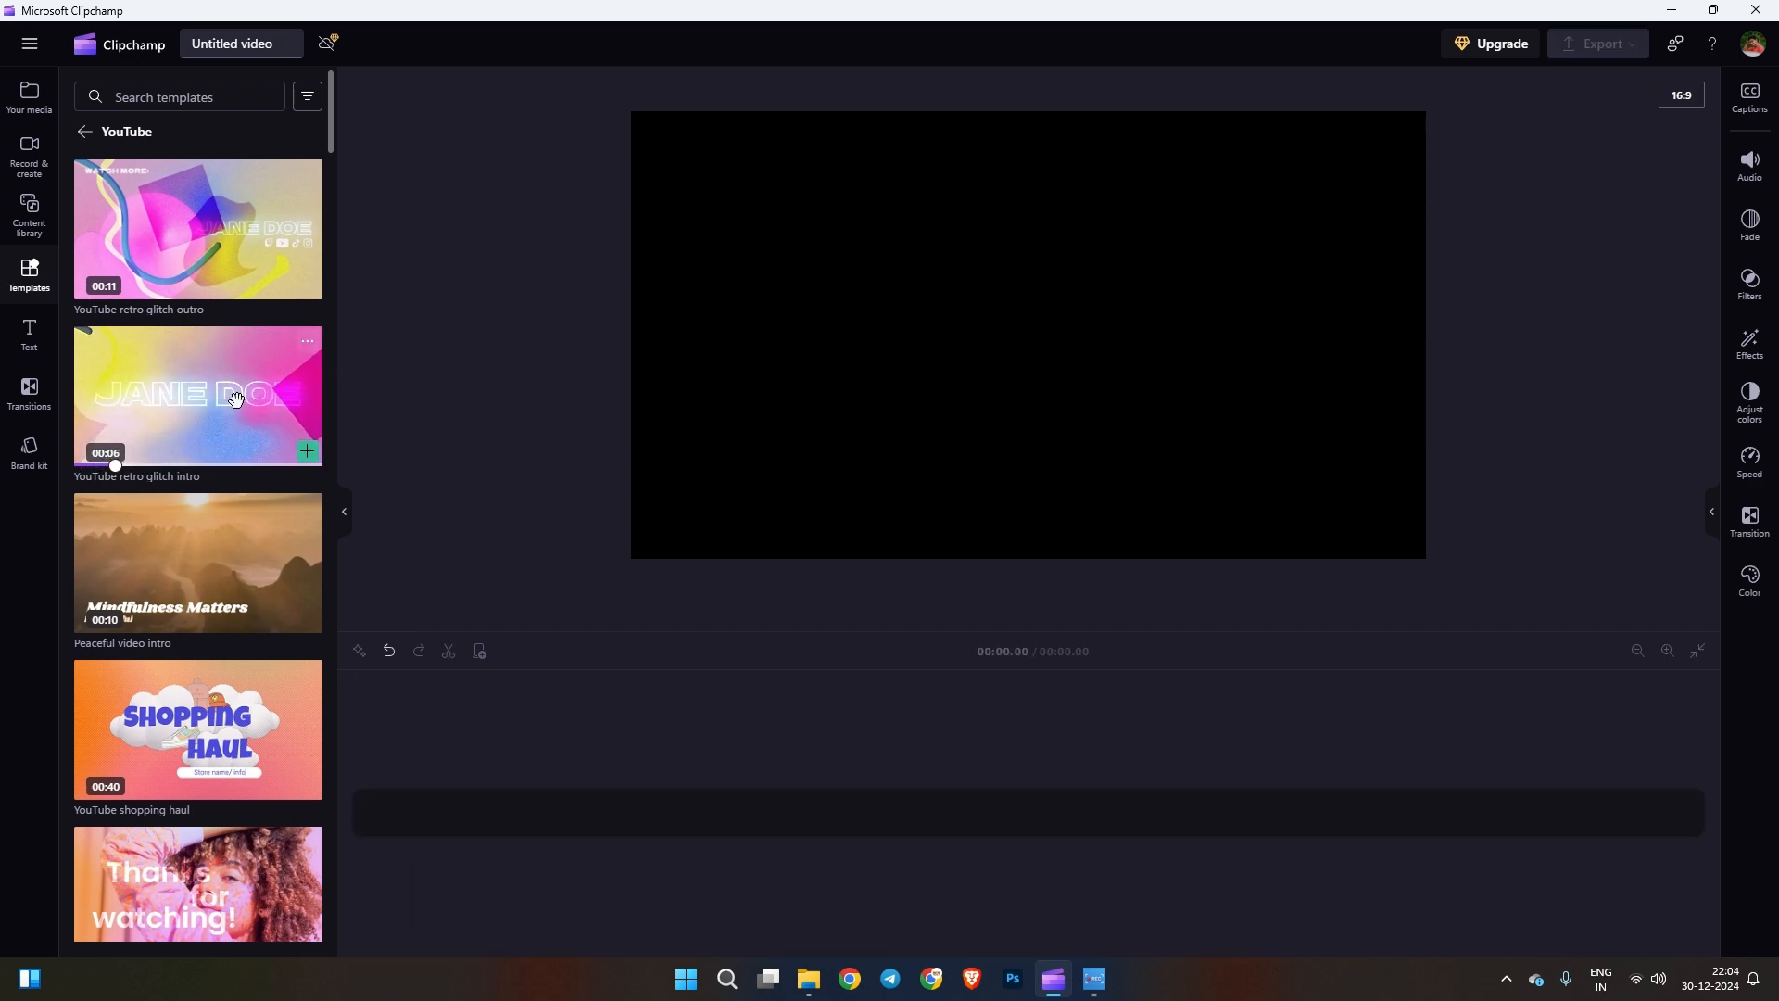
- Add the YouTube retro glitch intro template to the timeline and play back part of it
click(307, 453)
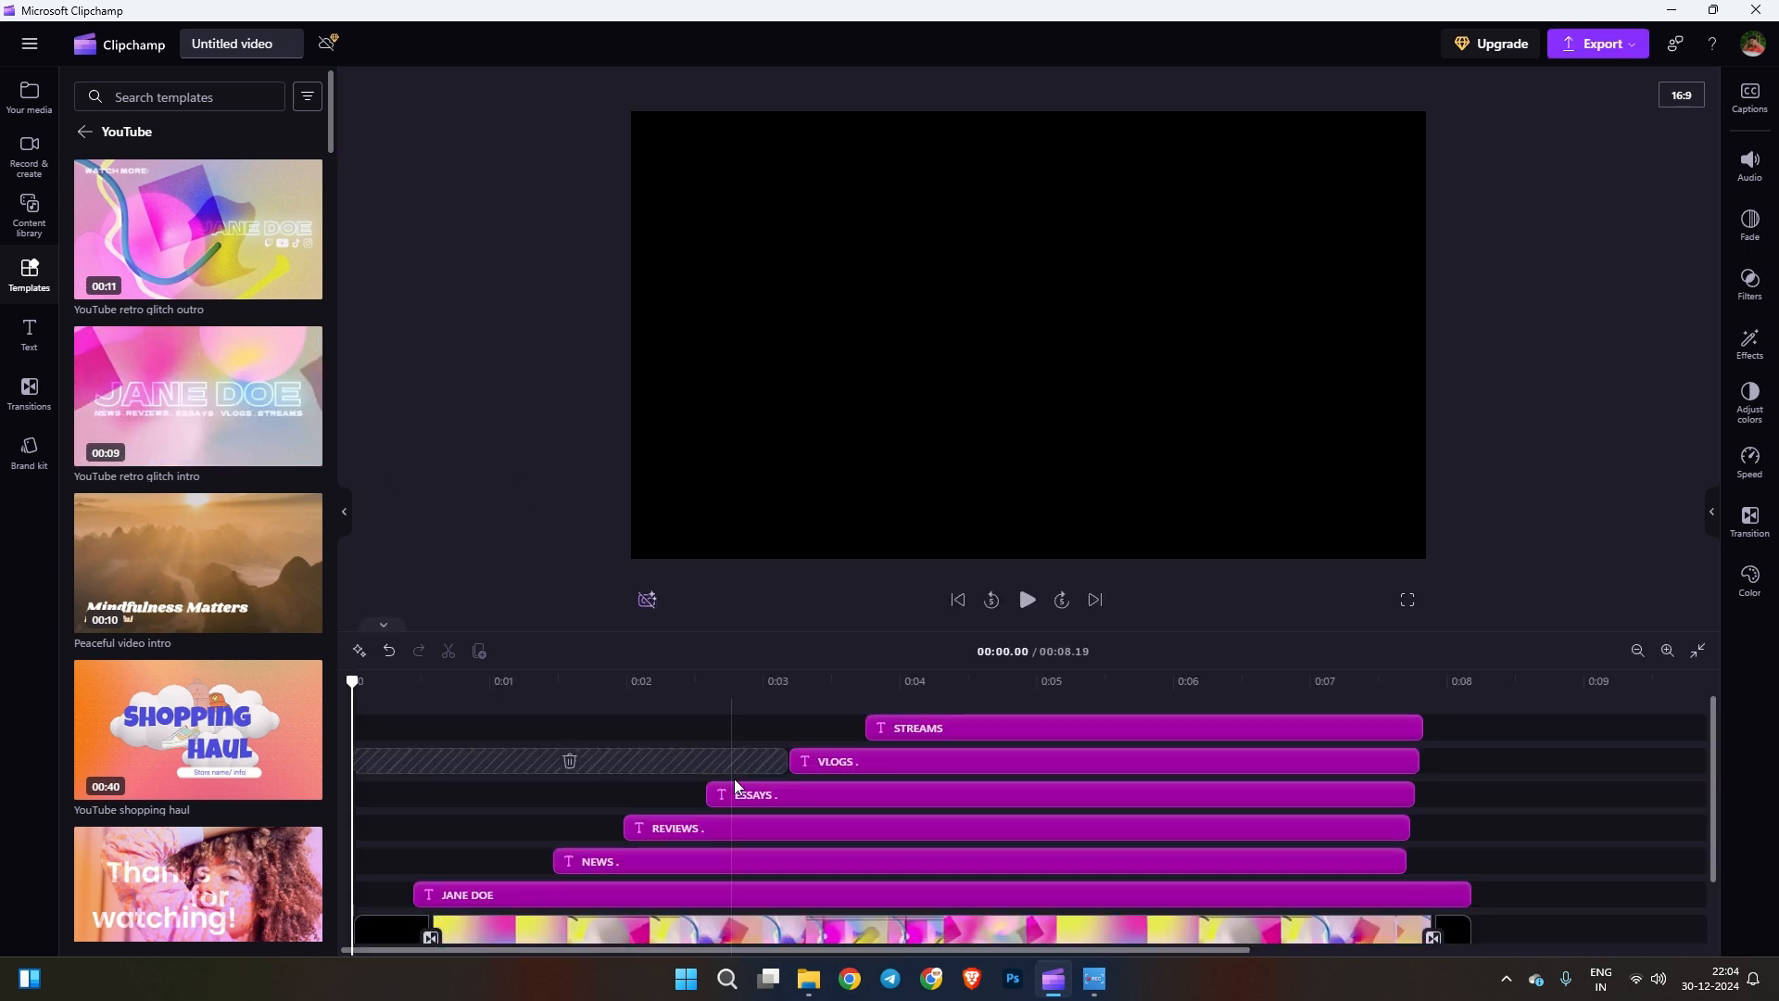
click(1025, 604)
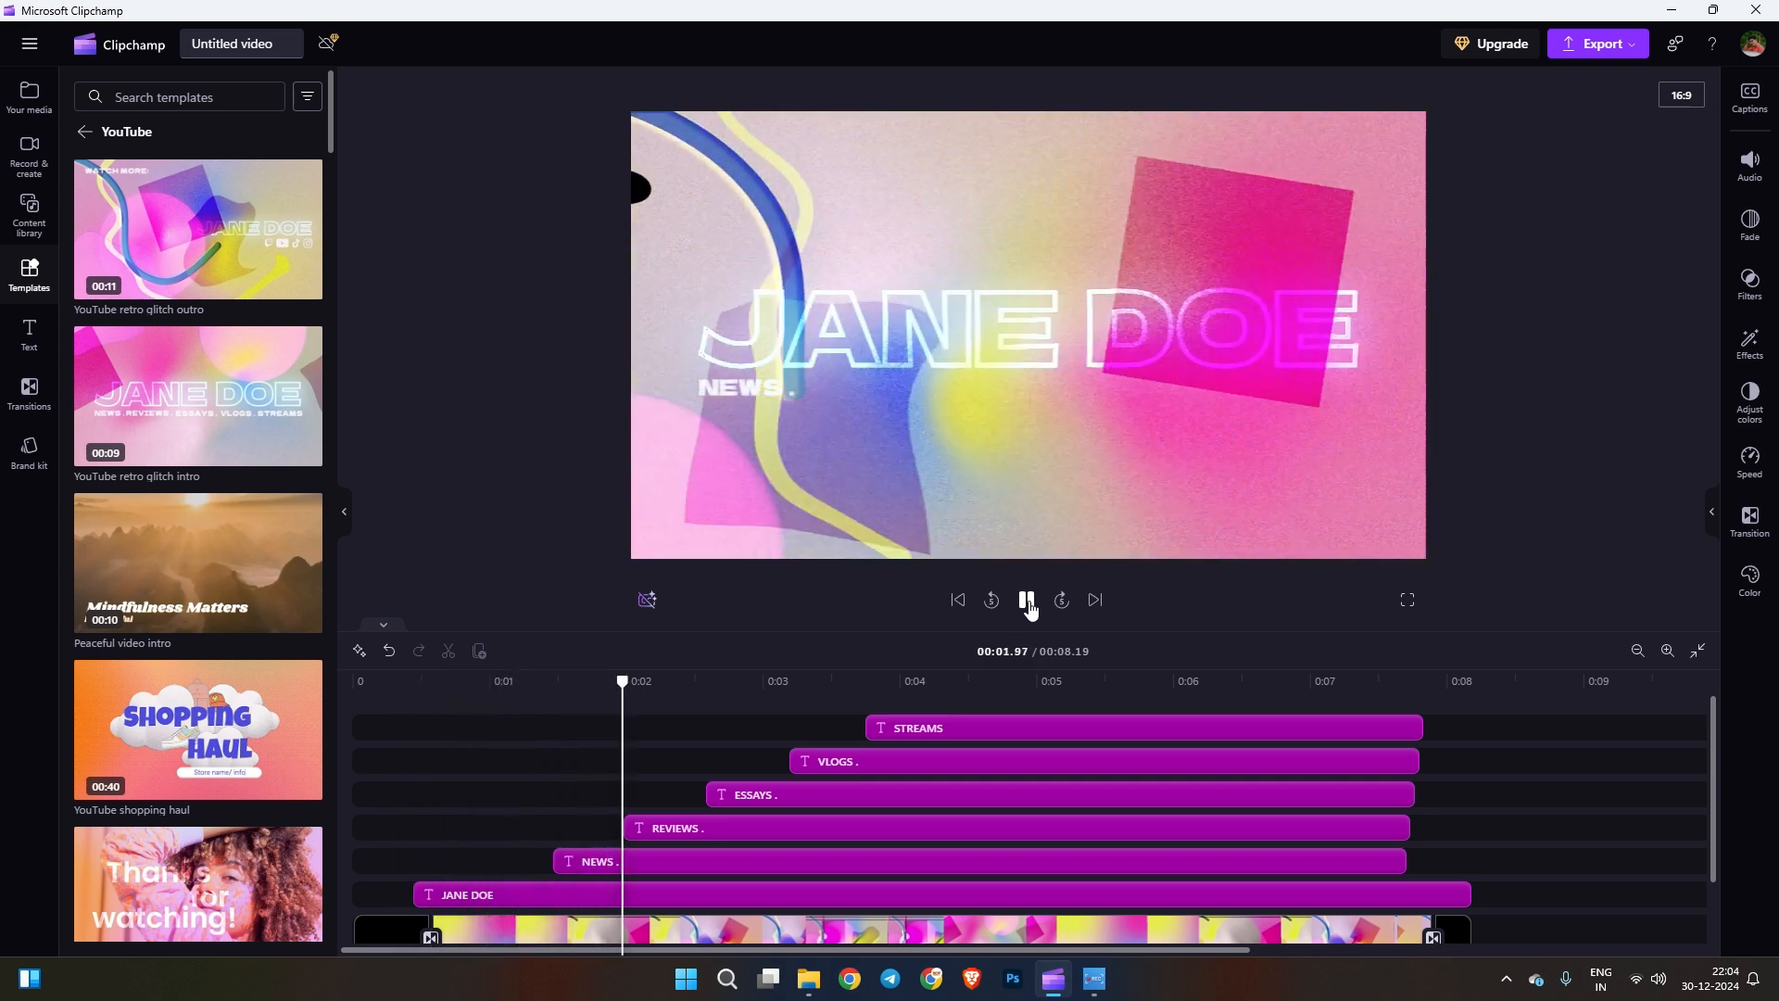
click(1026, 600)
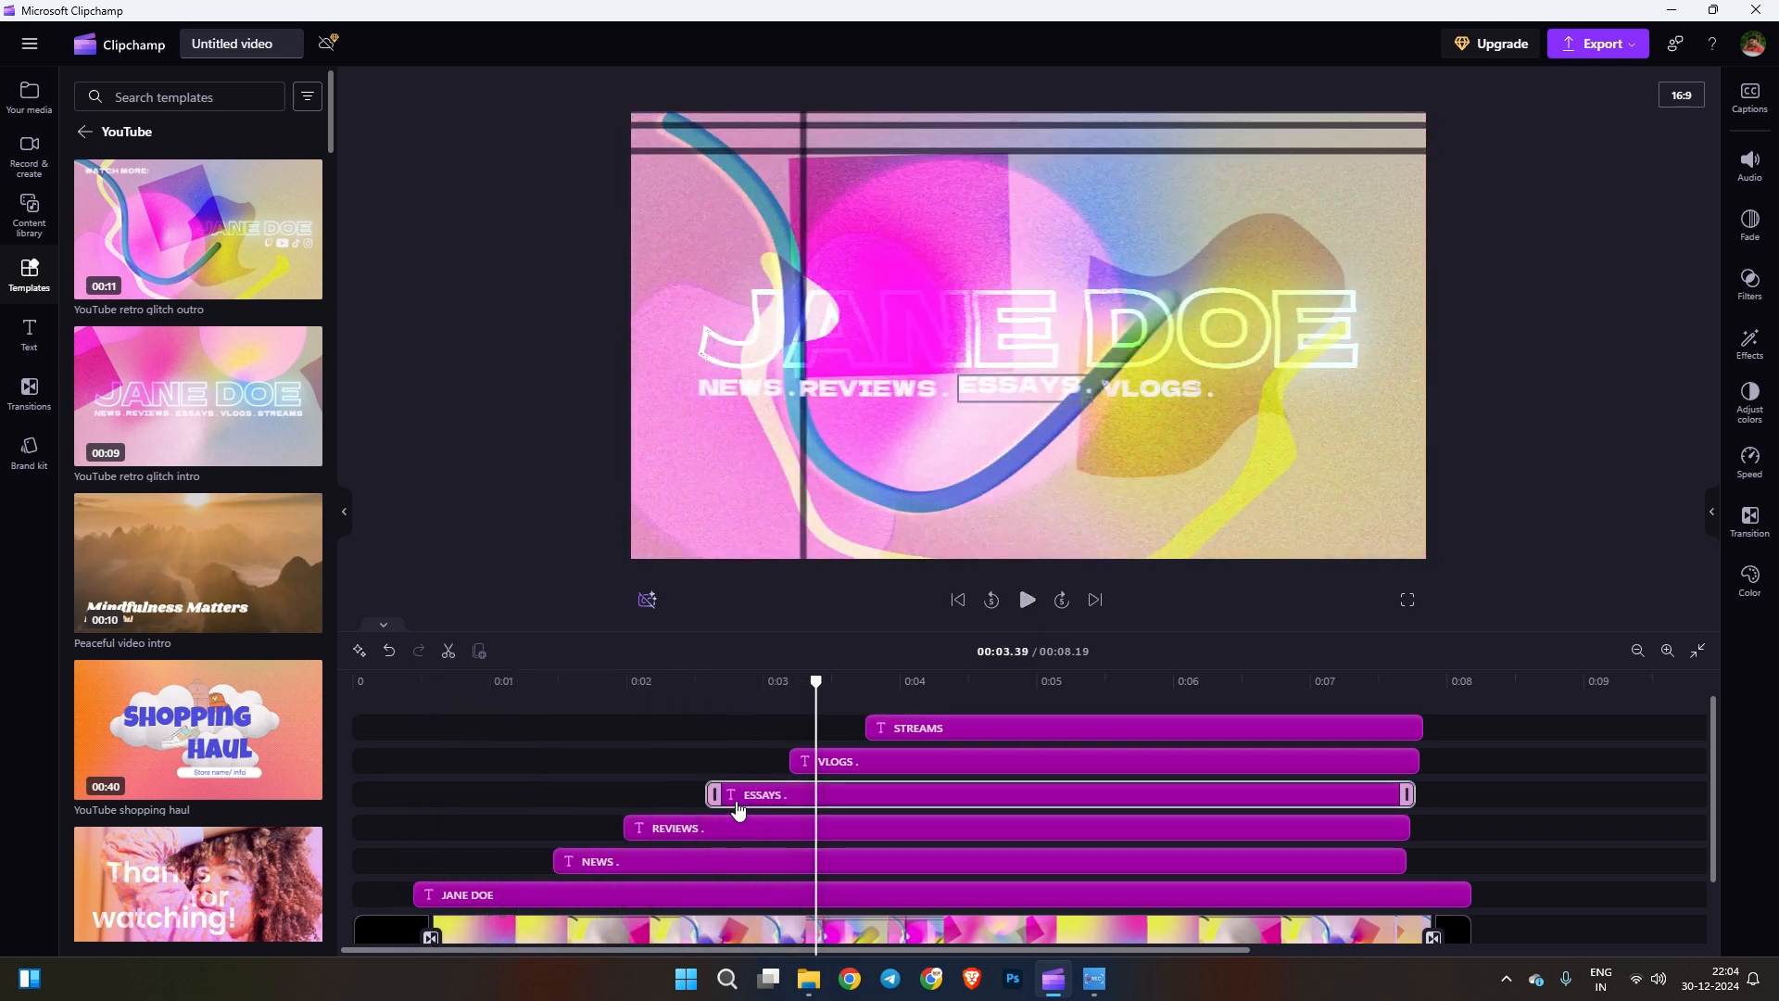
- Delete all clips of the YouTube intro template from the timeline
scroll(739, 811, down, 1)
click(740, 811)
click(739, 811)
scroll(739, 812, up, 1)
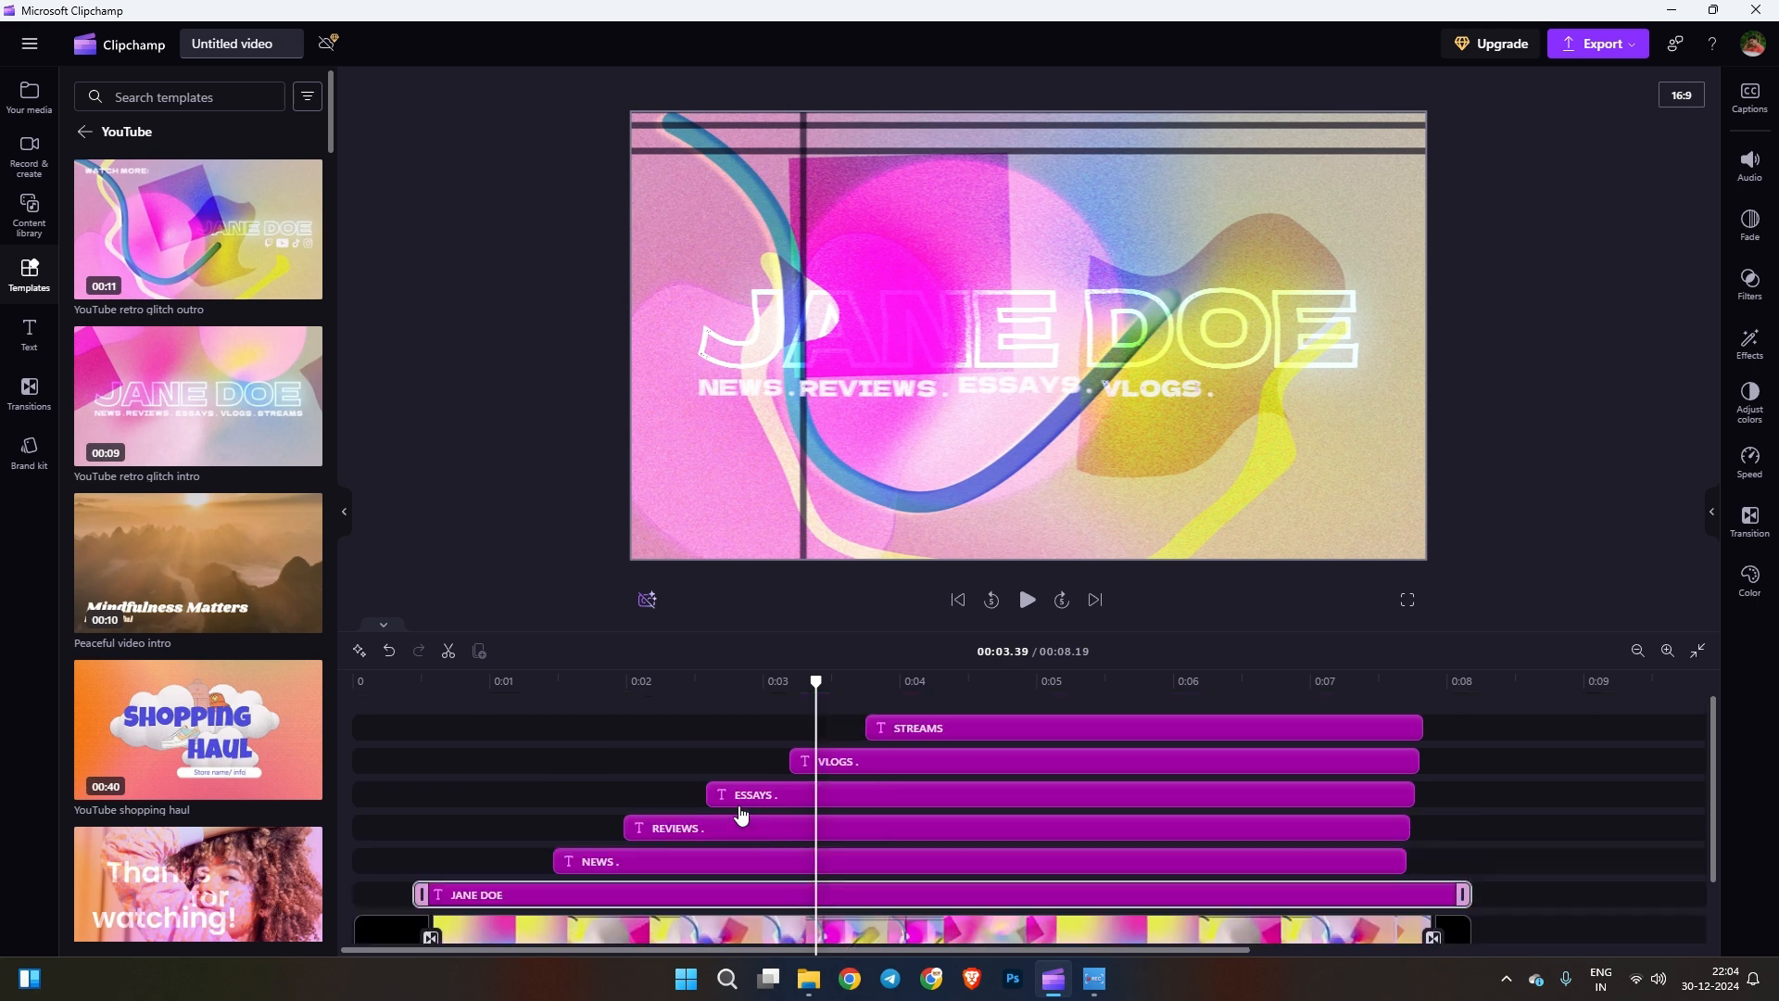
click(741, 810)
key(ctrl+a)
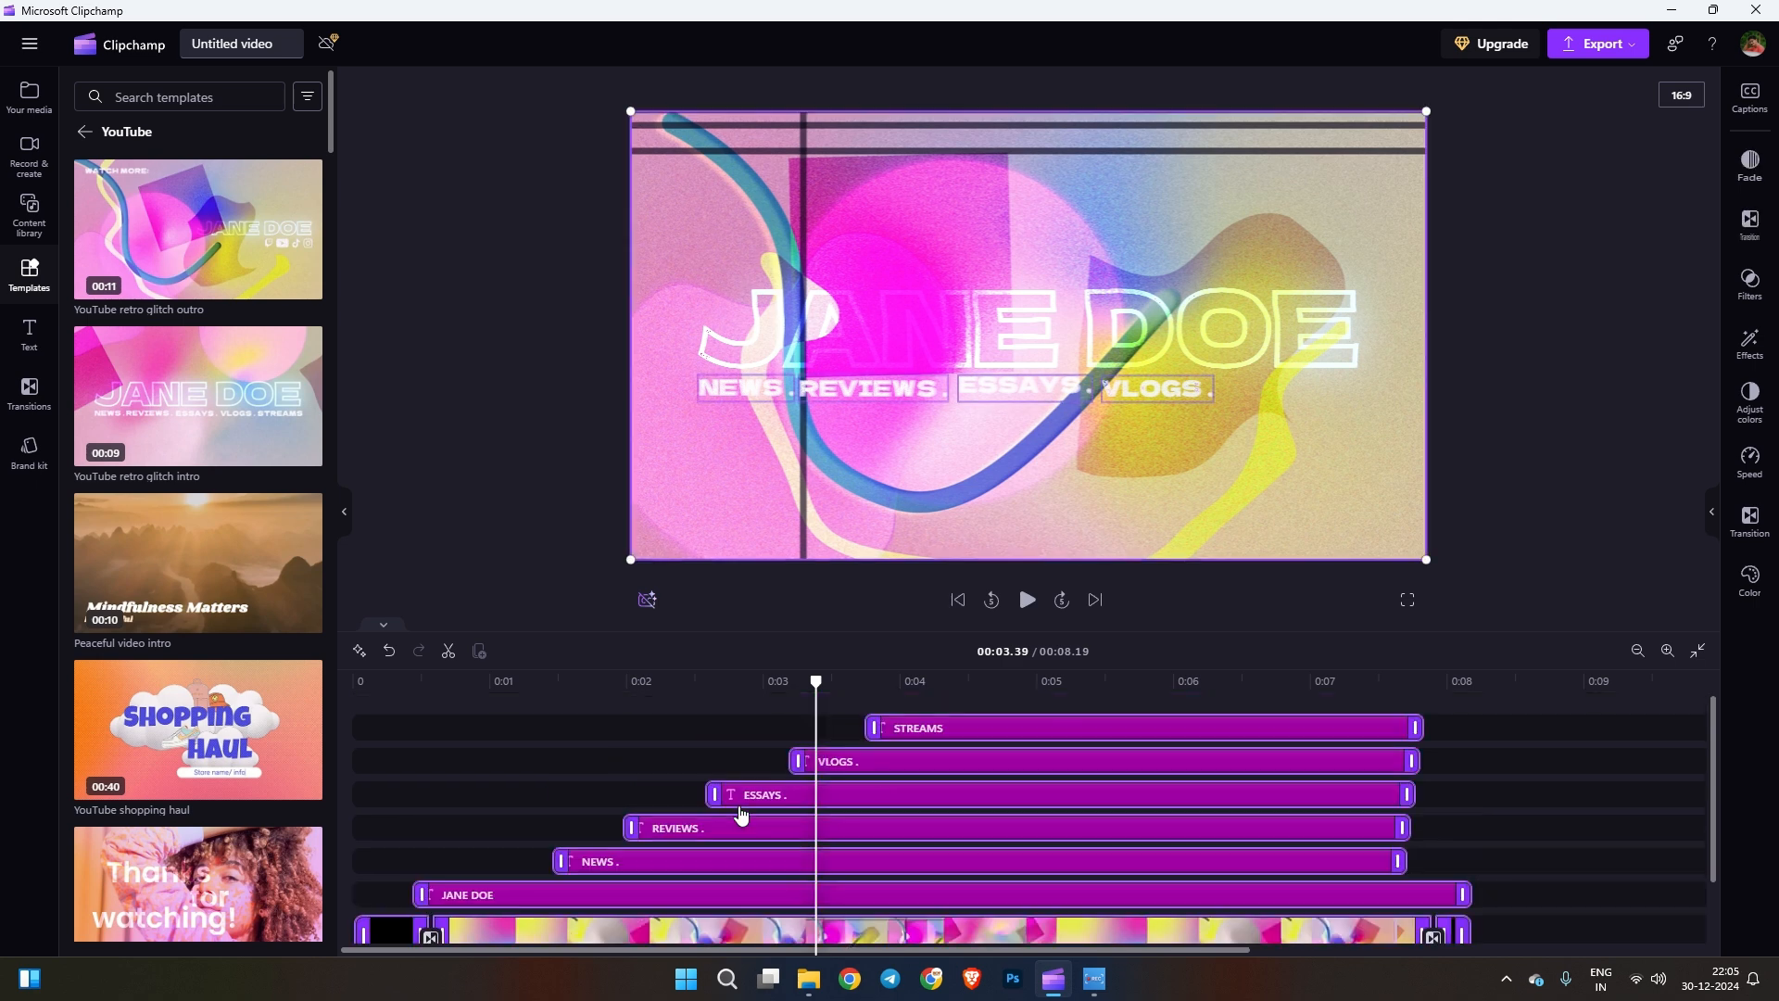
key(Delete)
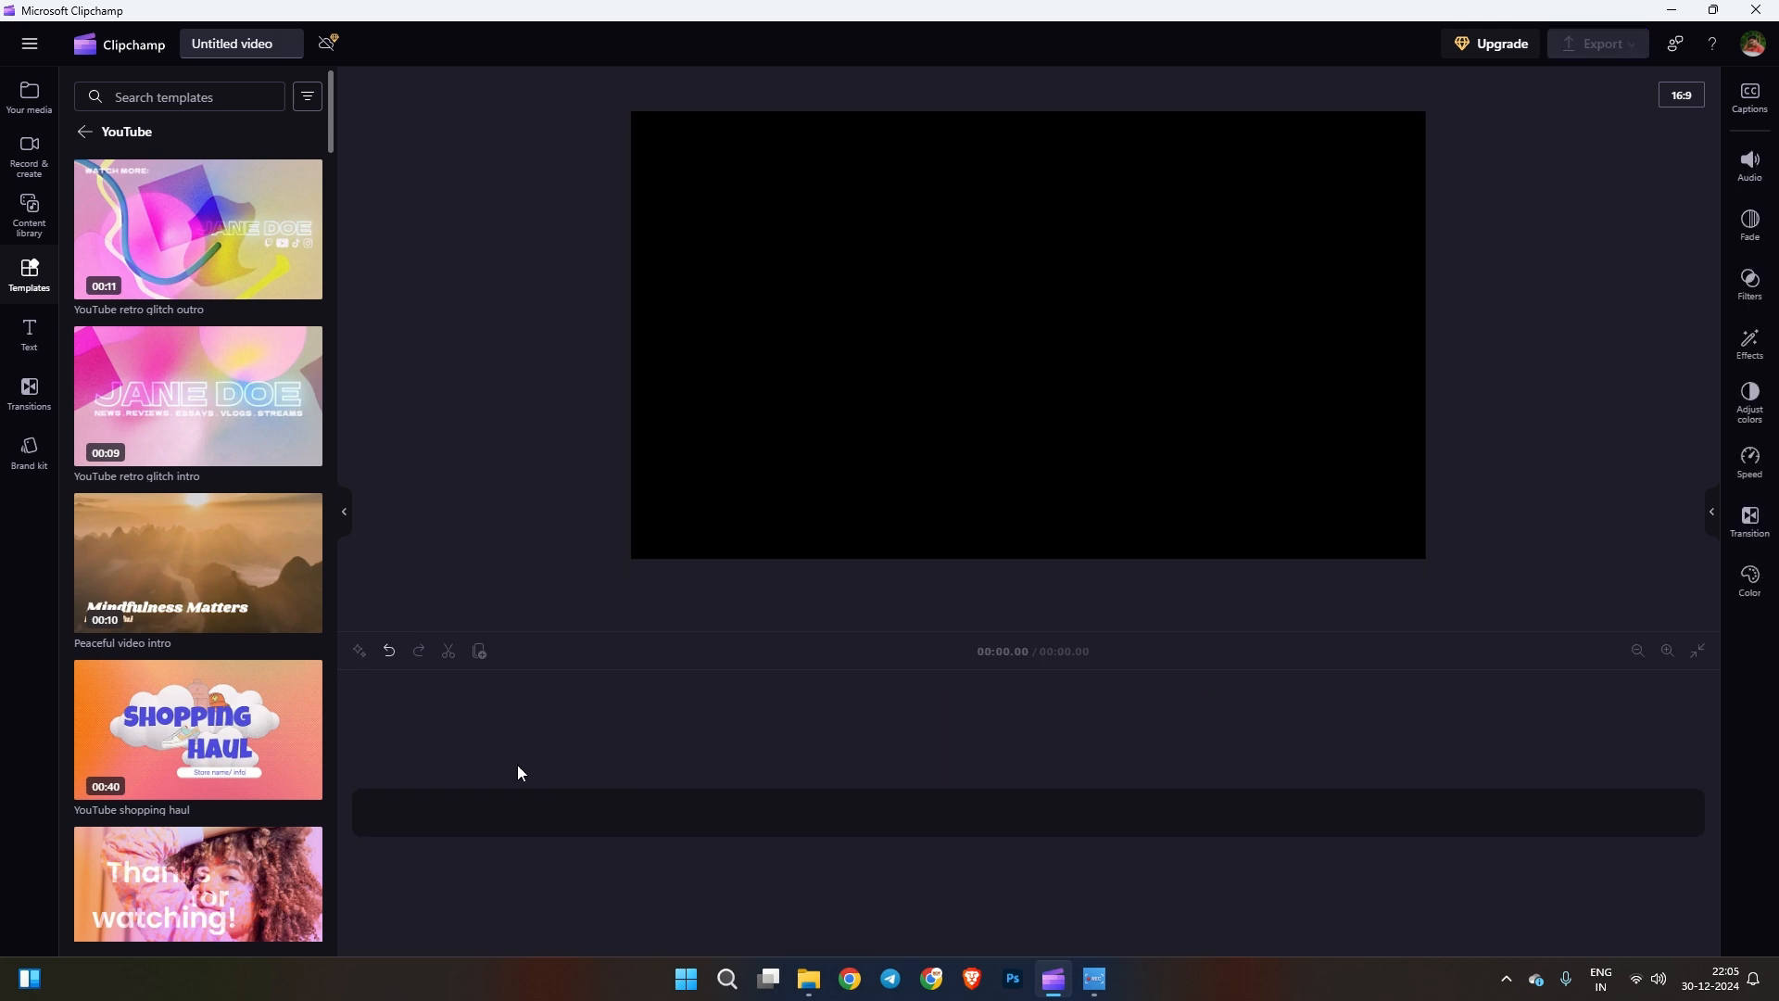
- Look through the text styles and add a plain text clip to the start of the timeline
click(29, 344)
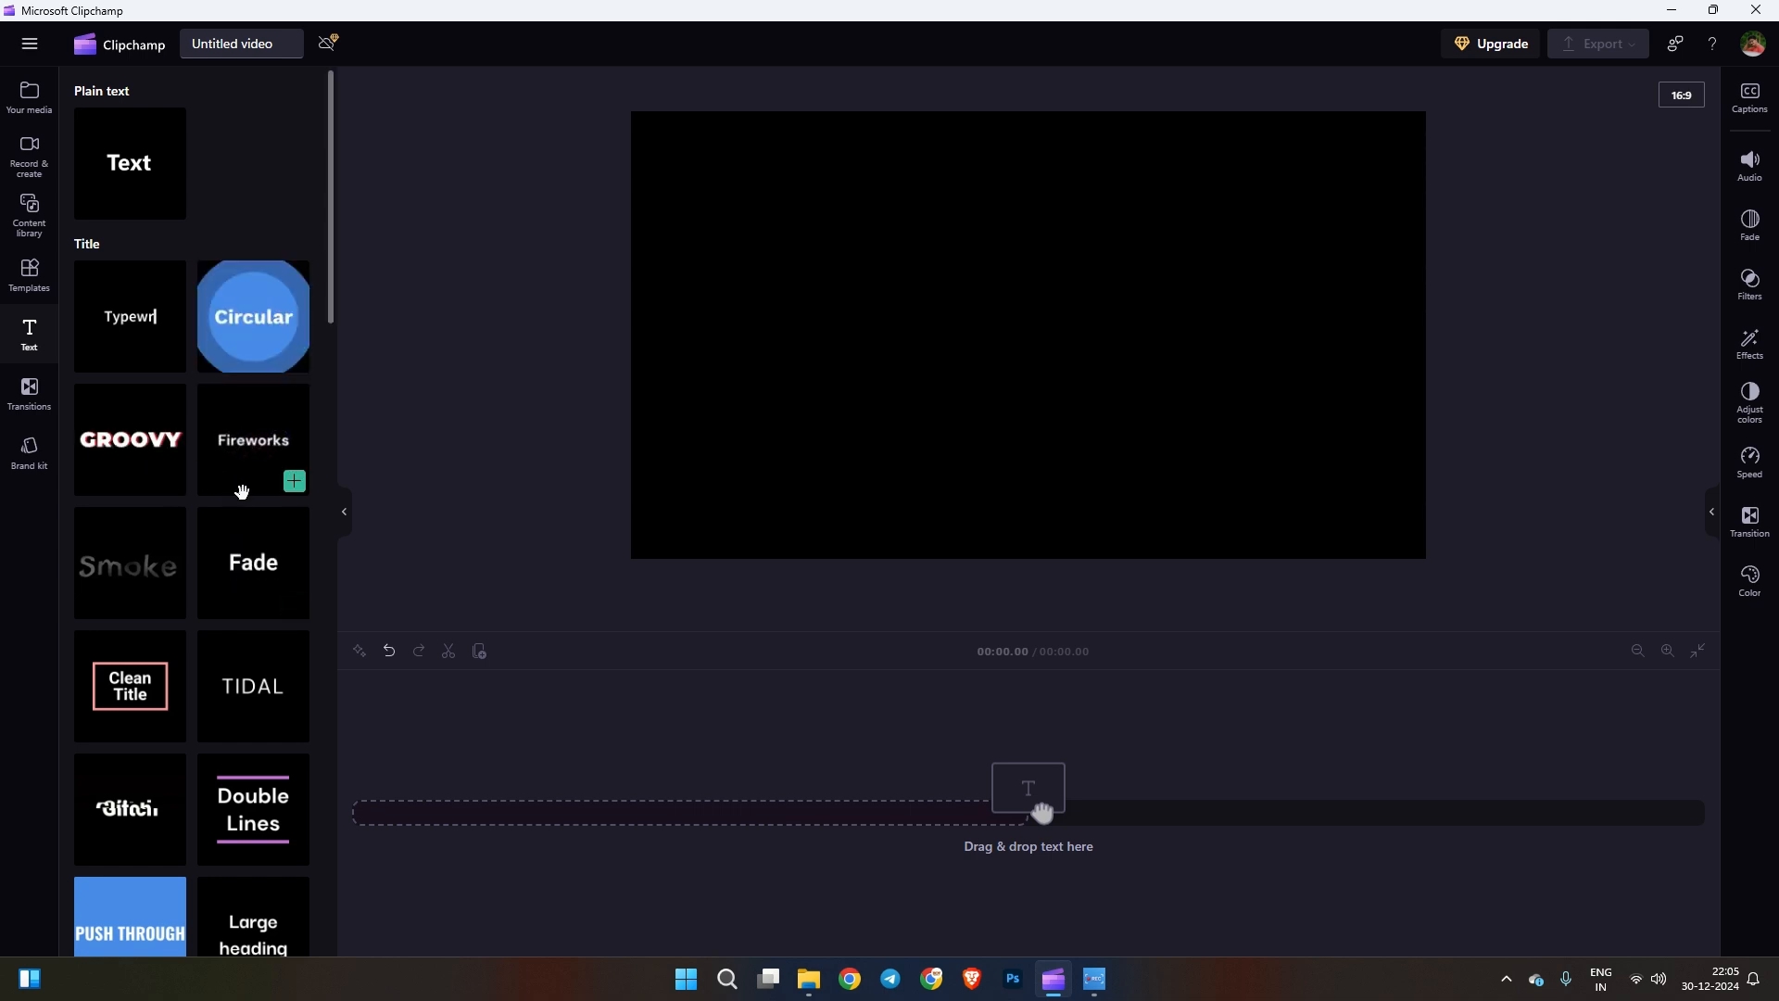
scroll(241, 495, down, 2)
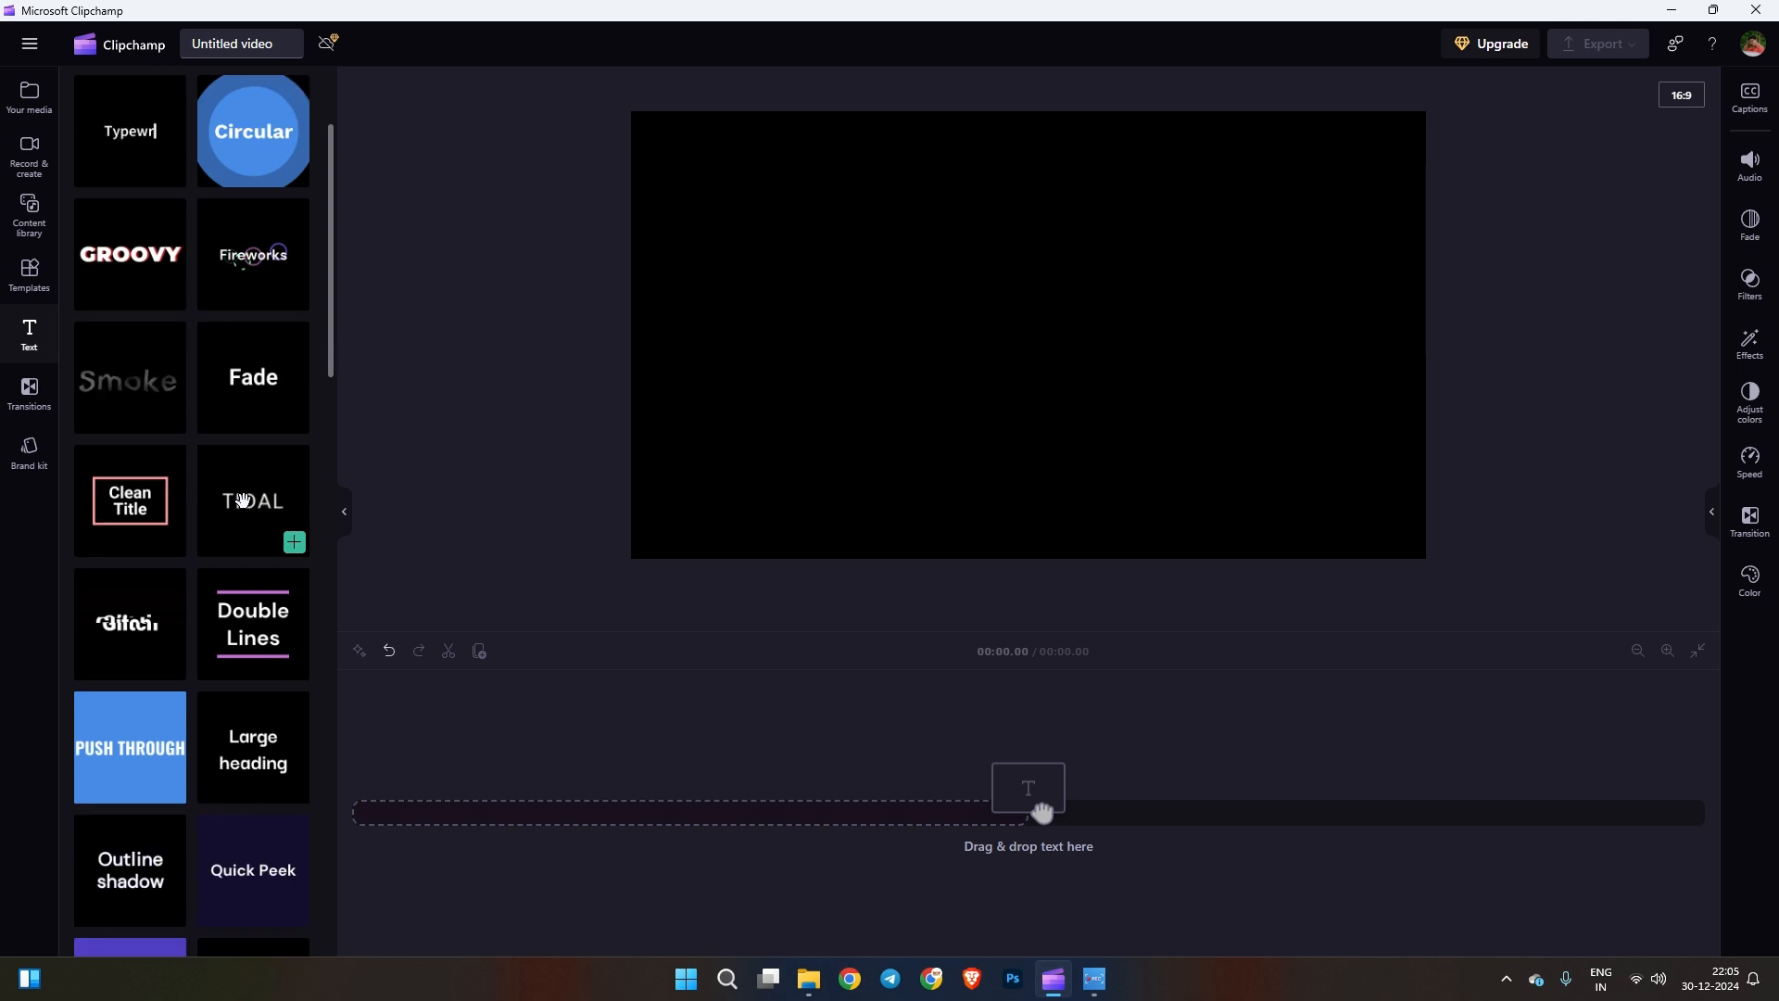
scroll(243, 501, up, 2)
drag(130, 162, 414, 758)
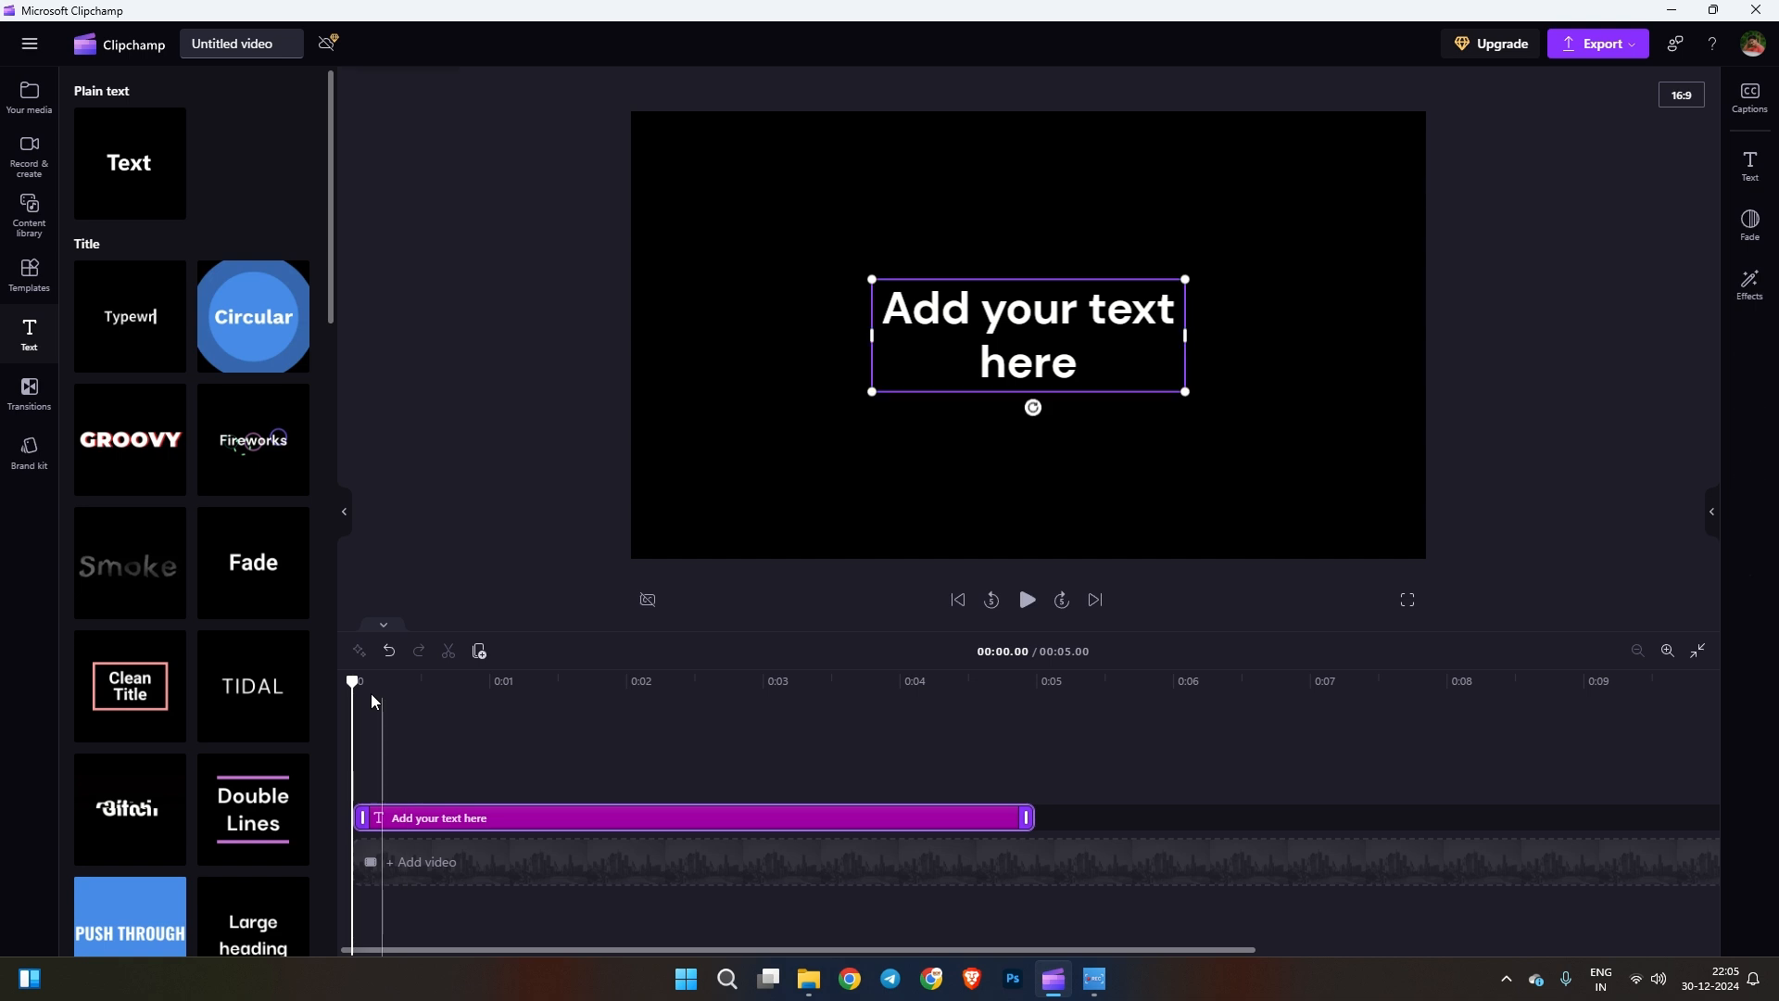
- Replace the placeholder of the plain text clip with the title "Namma Ooru Tech"
drag(352, 677, 564, 681)
double_click(977, 362)
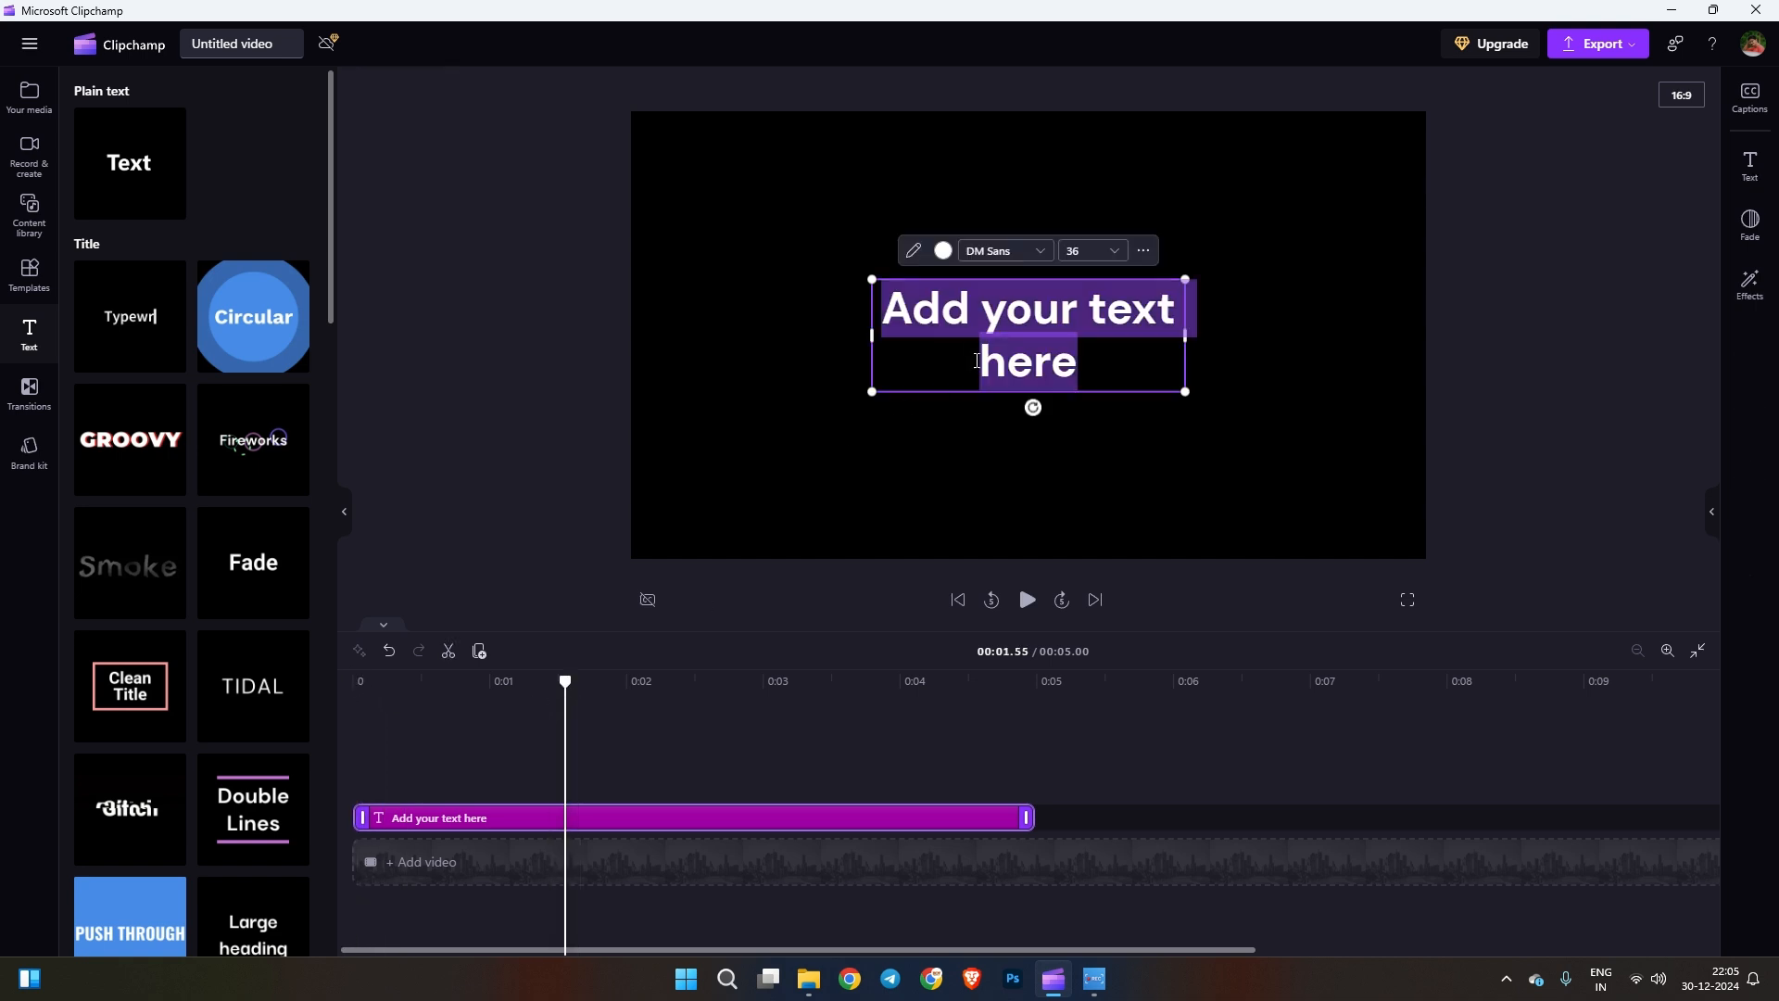
text(Namma O)
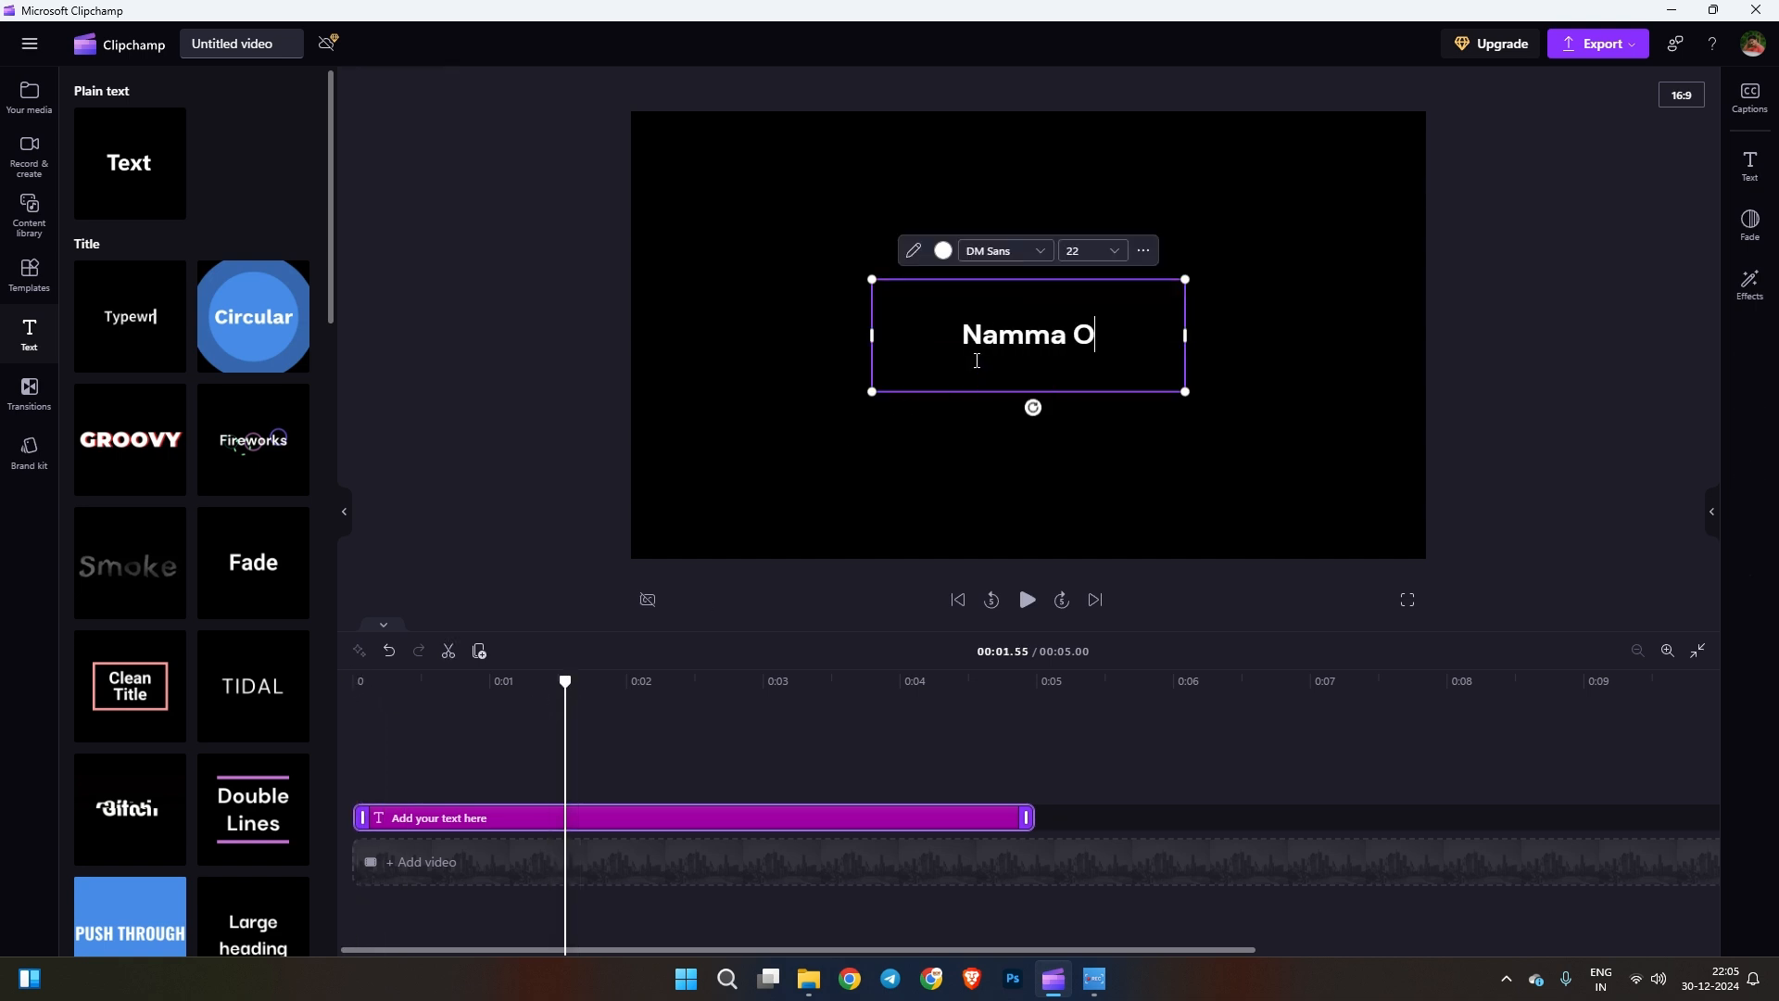
text(oru Tceh)
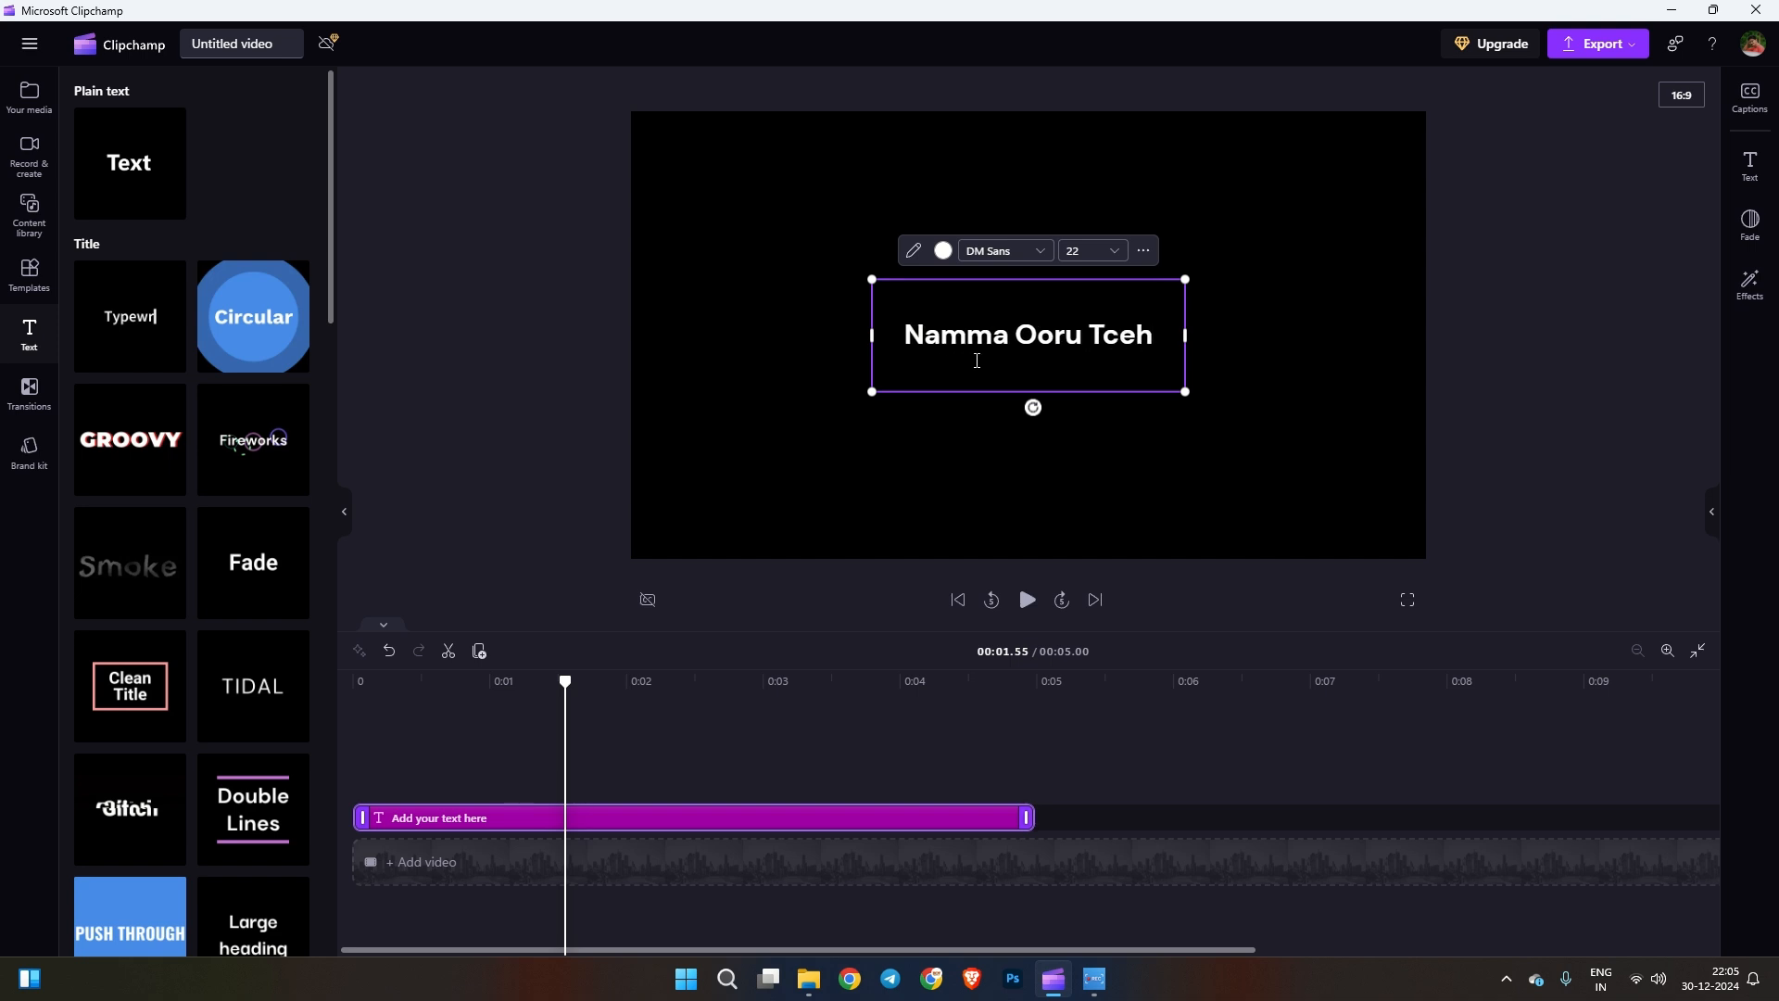
key(BackSpace)
key(BackSpace)
key(BackSpace)
text(ech)
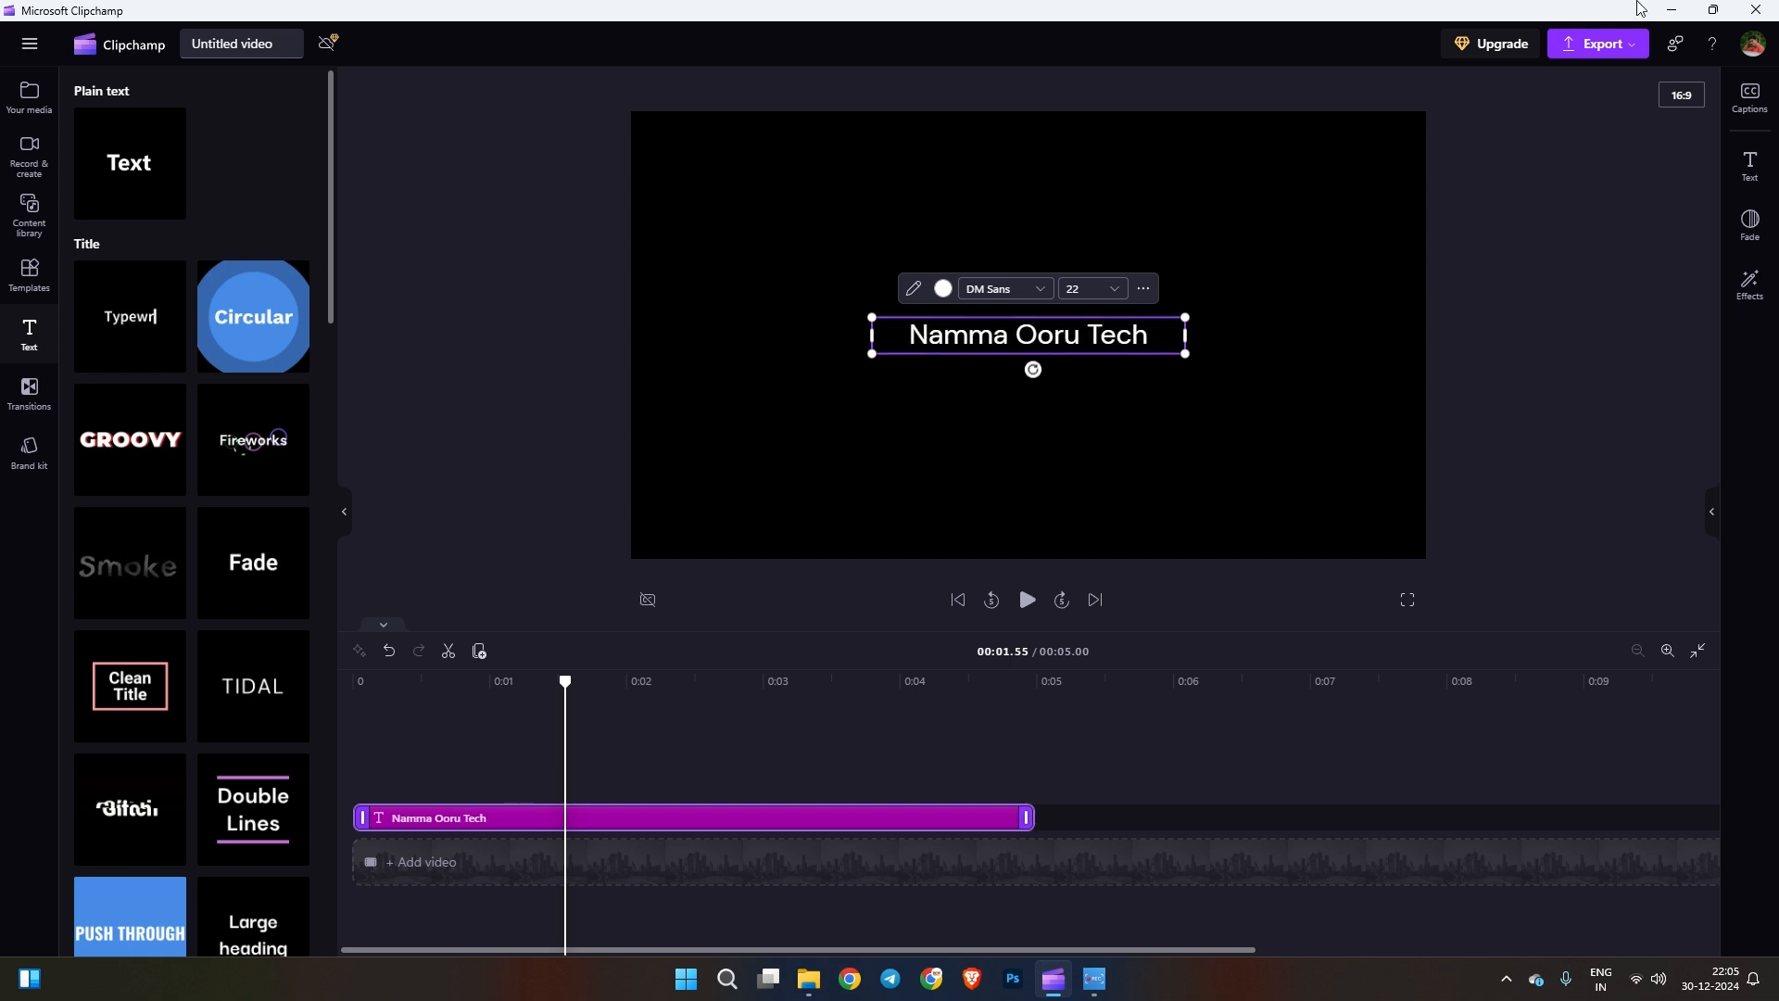
click(1080, 476)
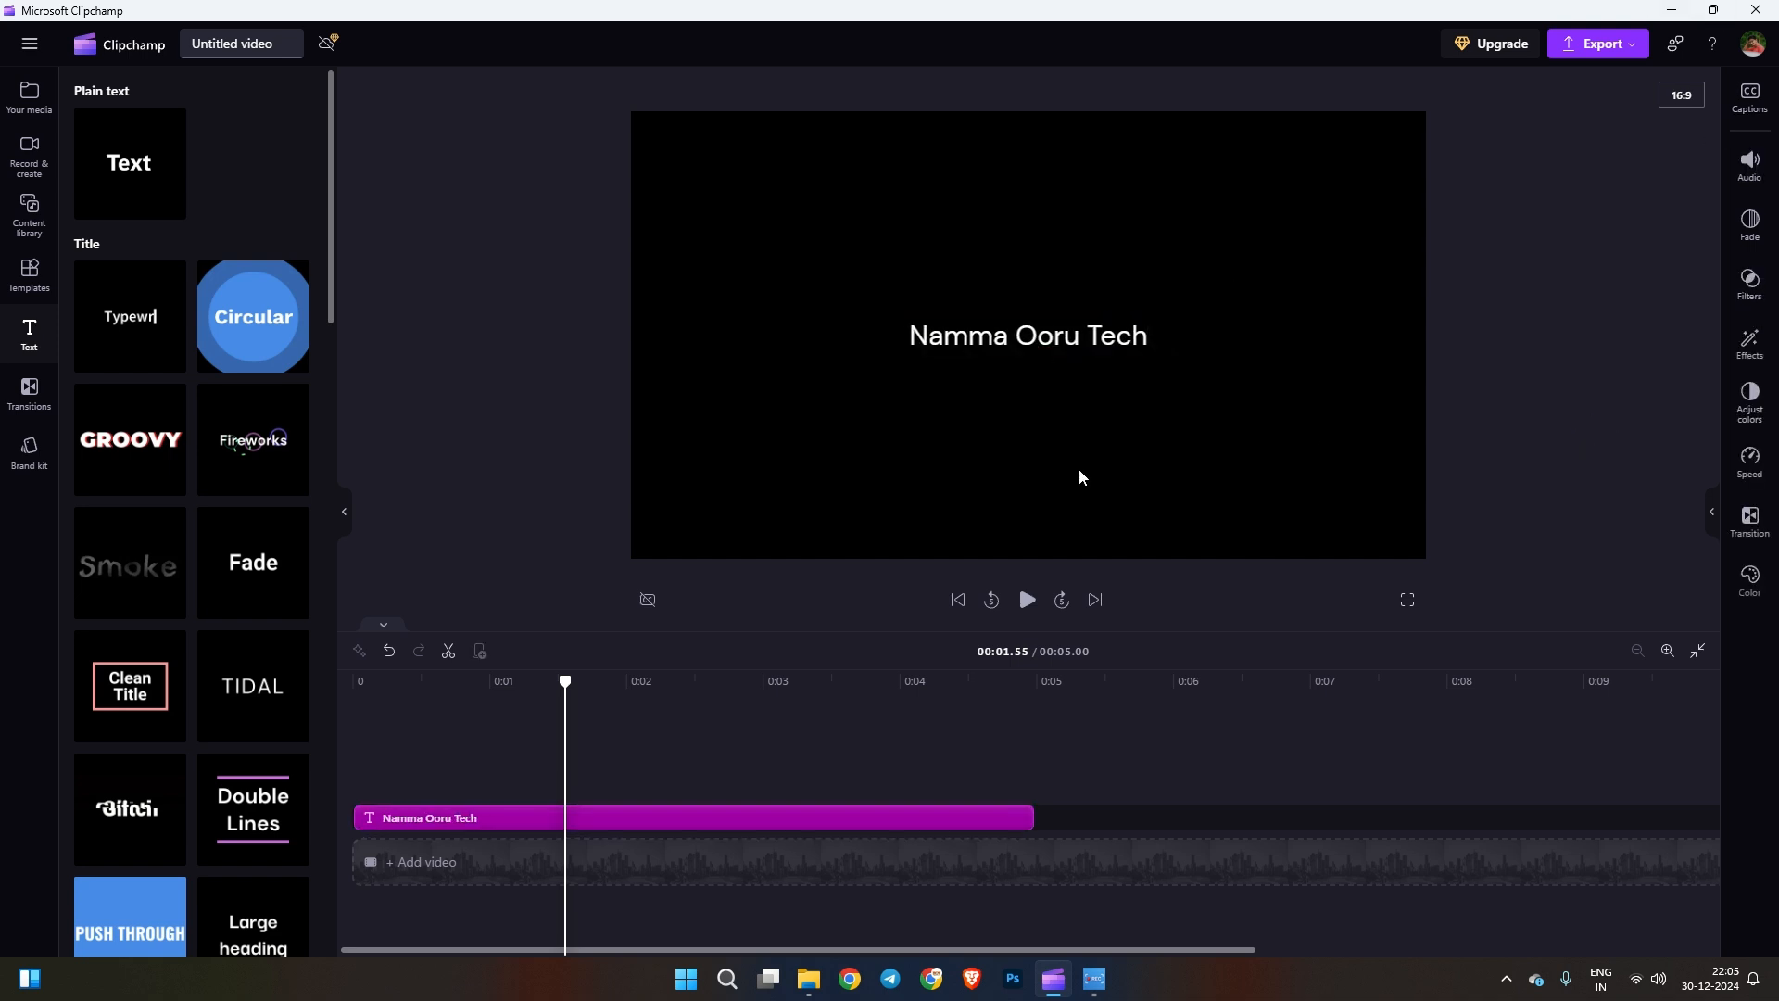
- Examine the font and font weight options for the title text
click(1086, 343)
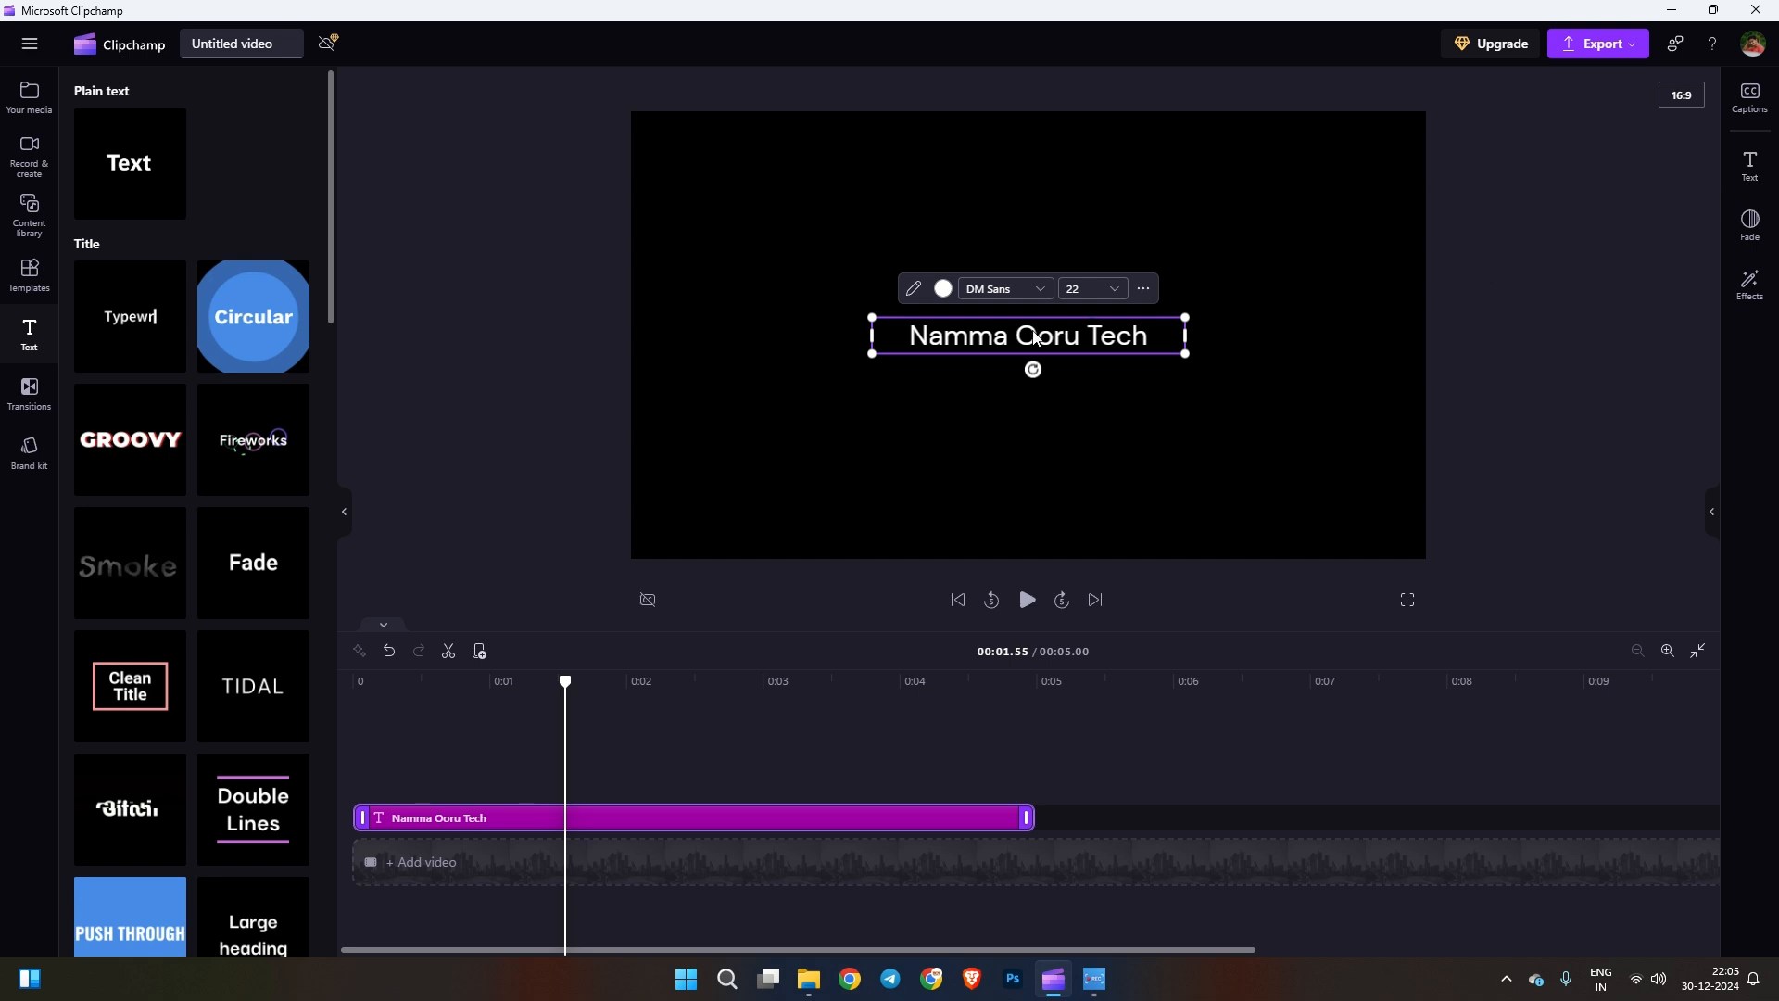
click(1753, 164)
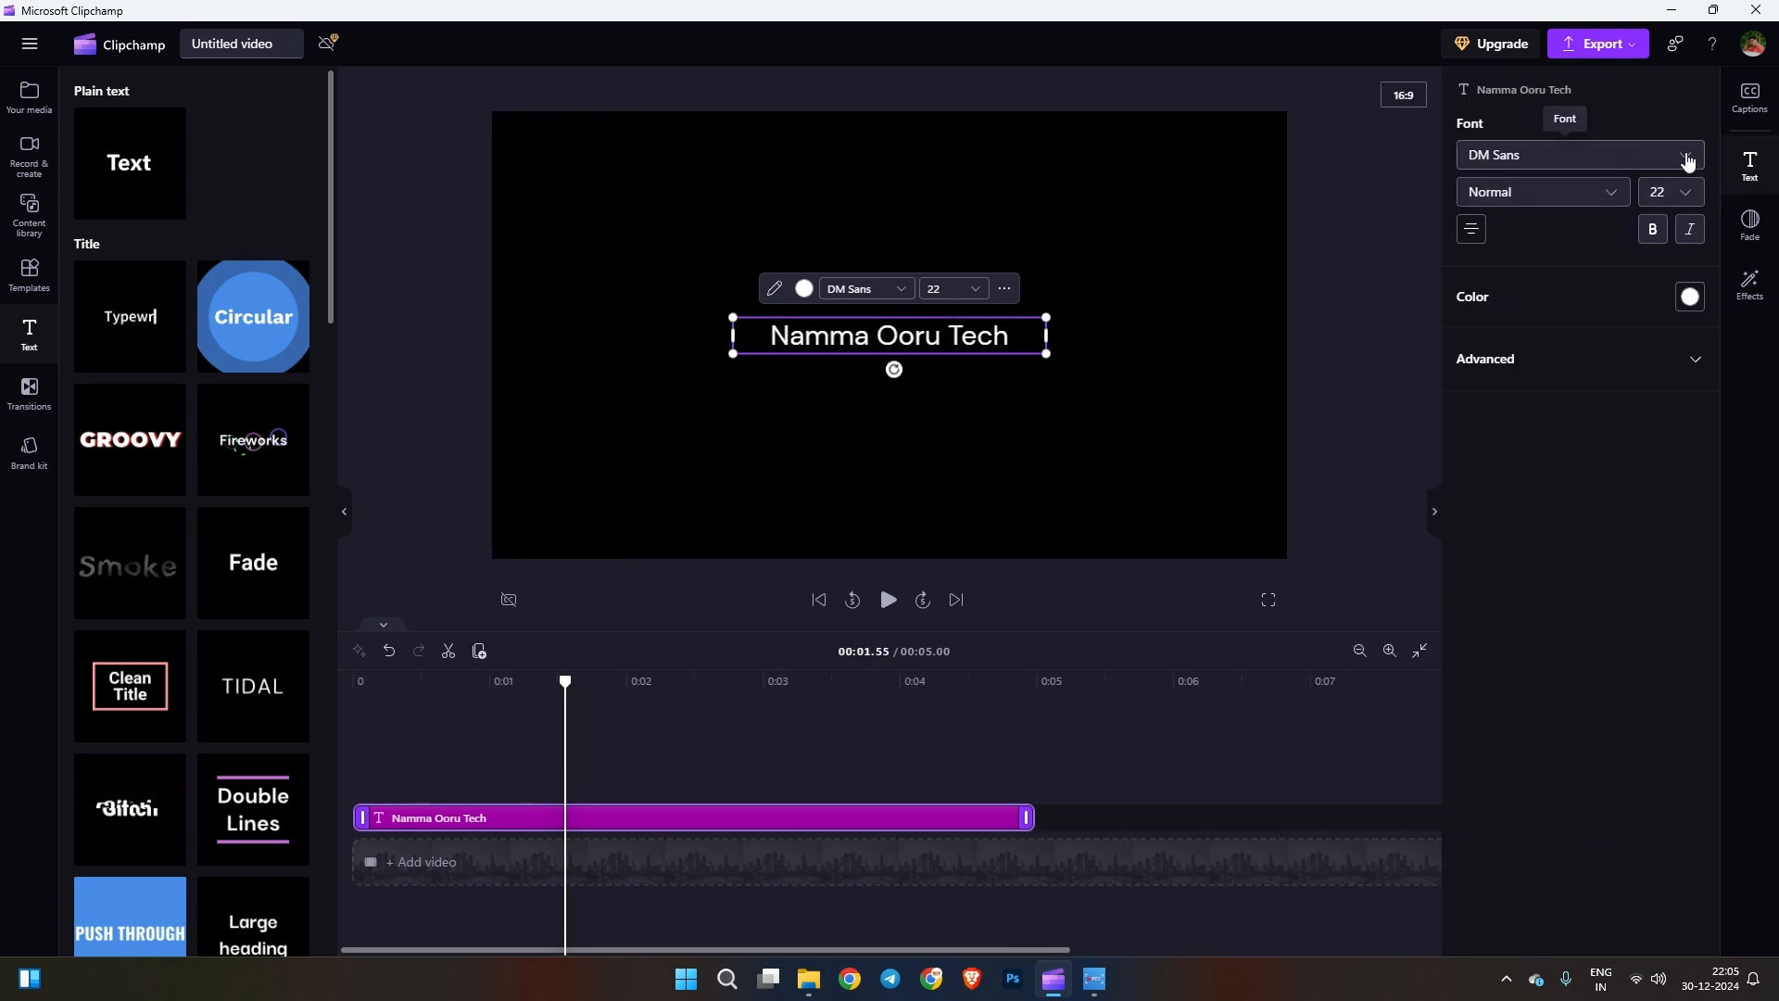
click(1687, 161)
click(1569, 495)
click(1612, 190)
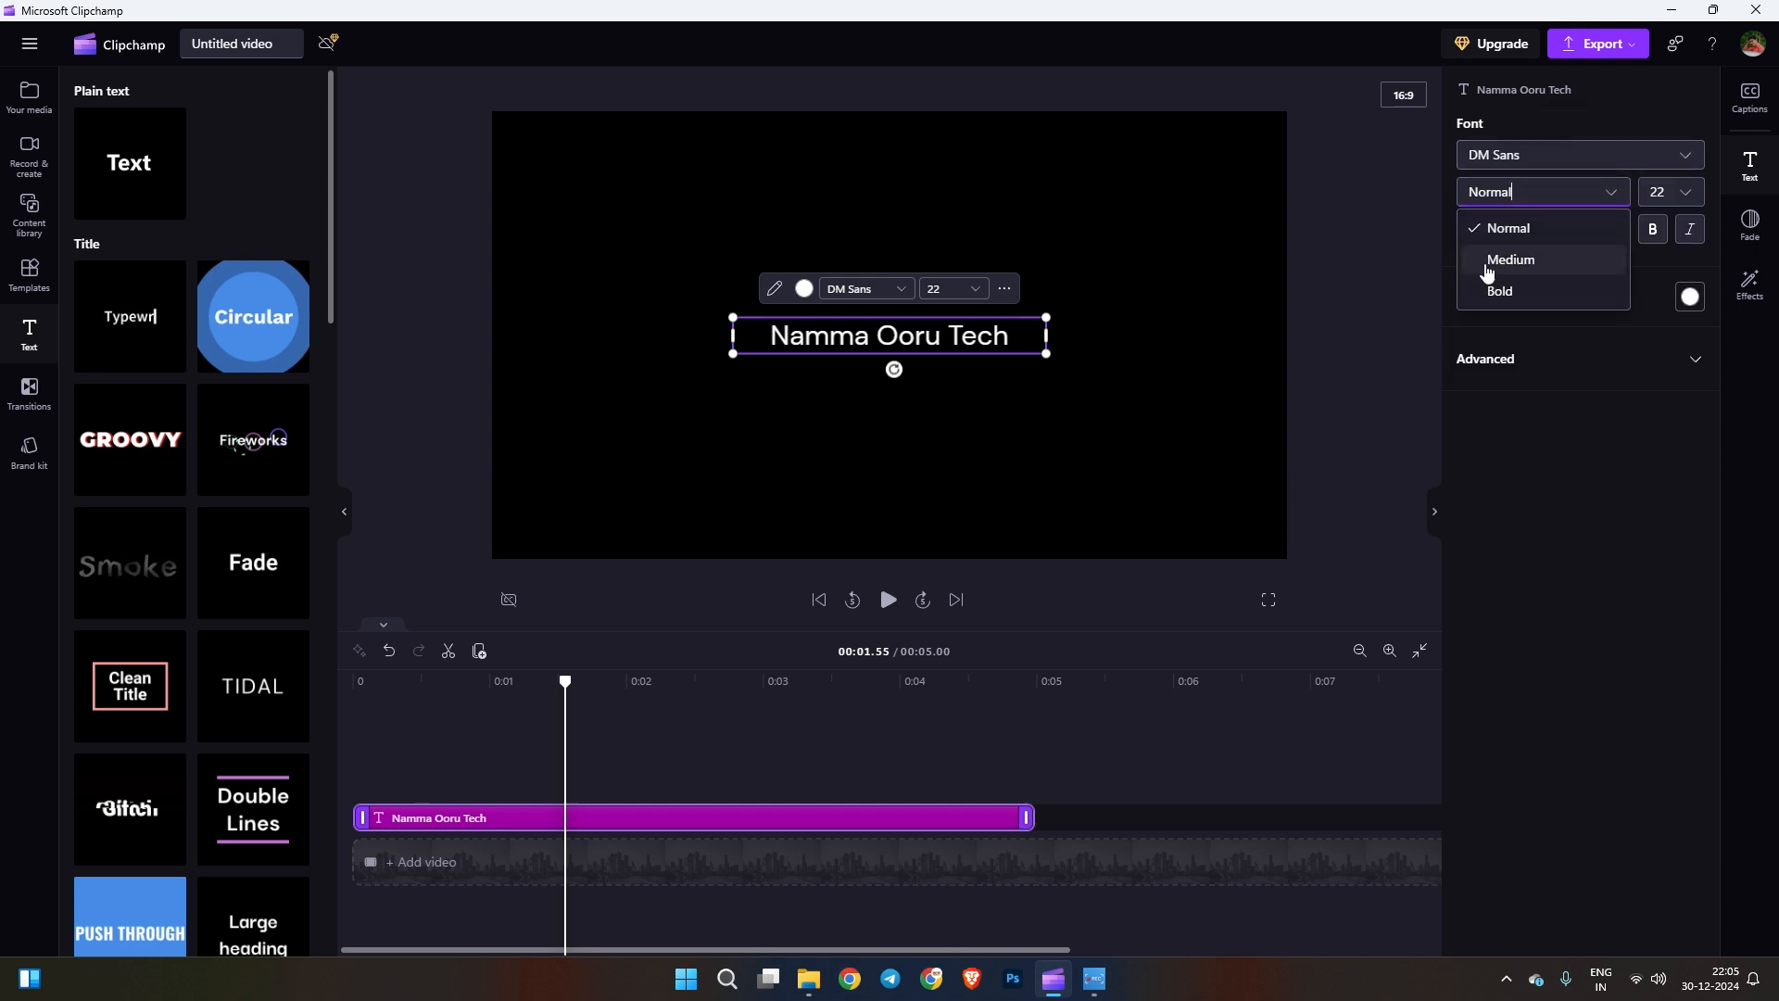
click(1576, 419)
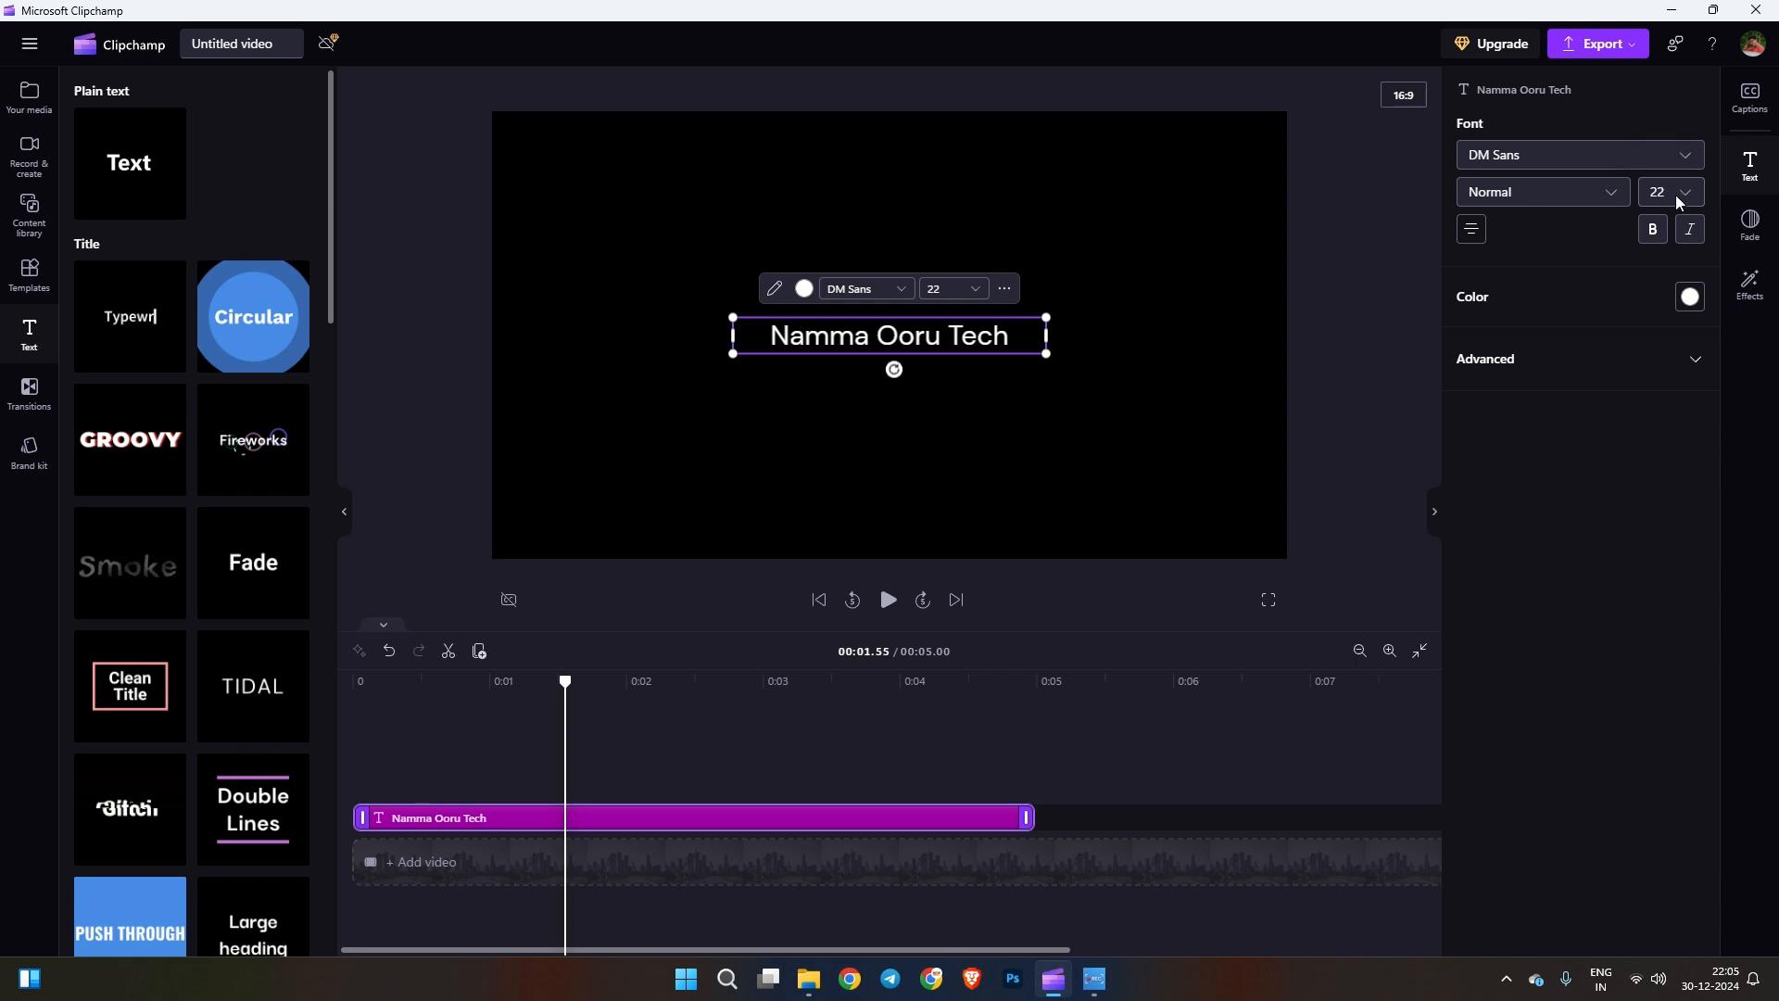
- Try left, center and right alignment on the title text, and return it to center
click(1483, 242)
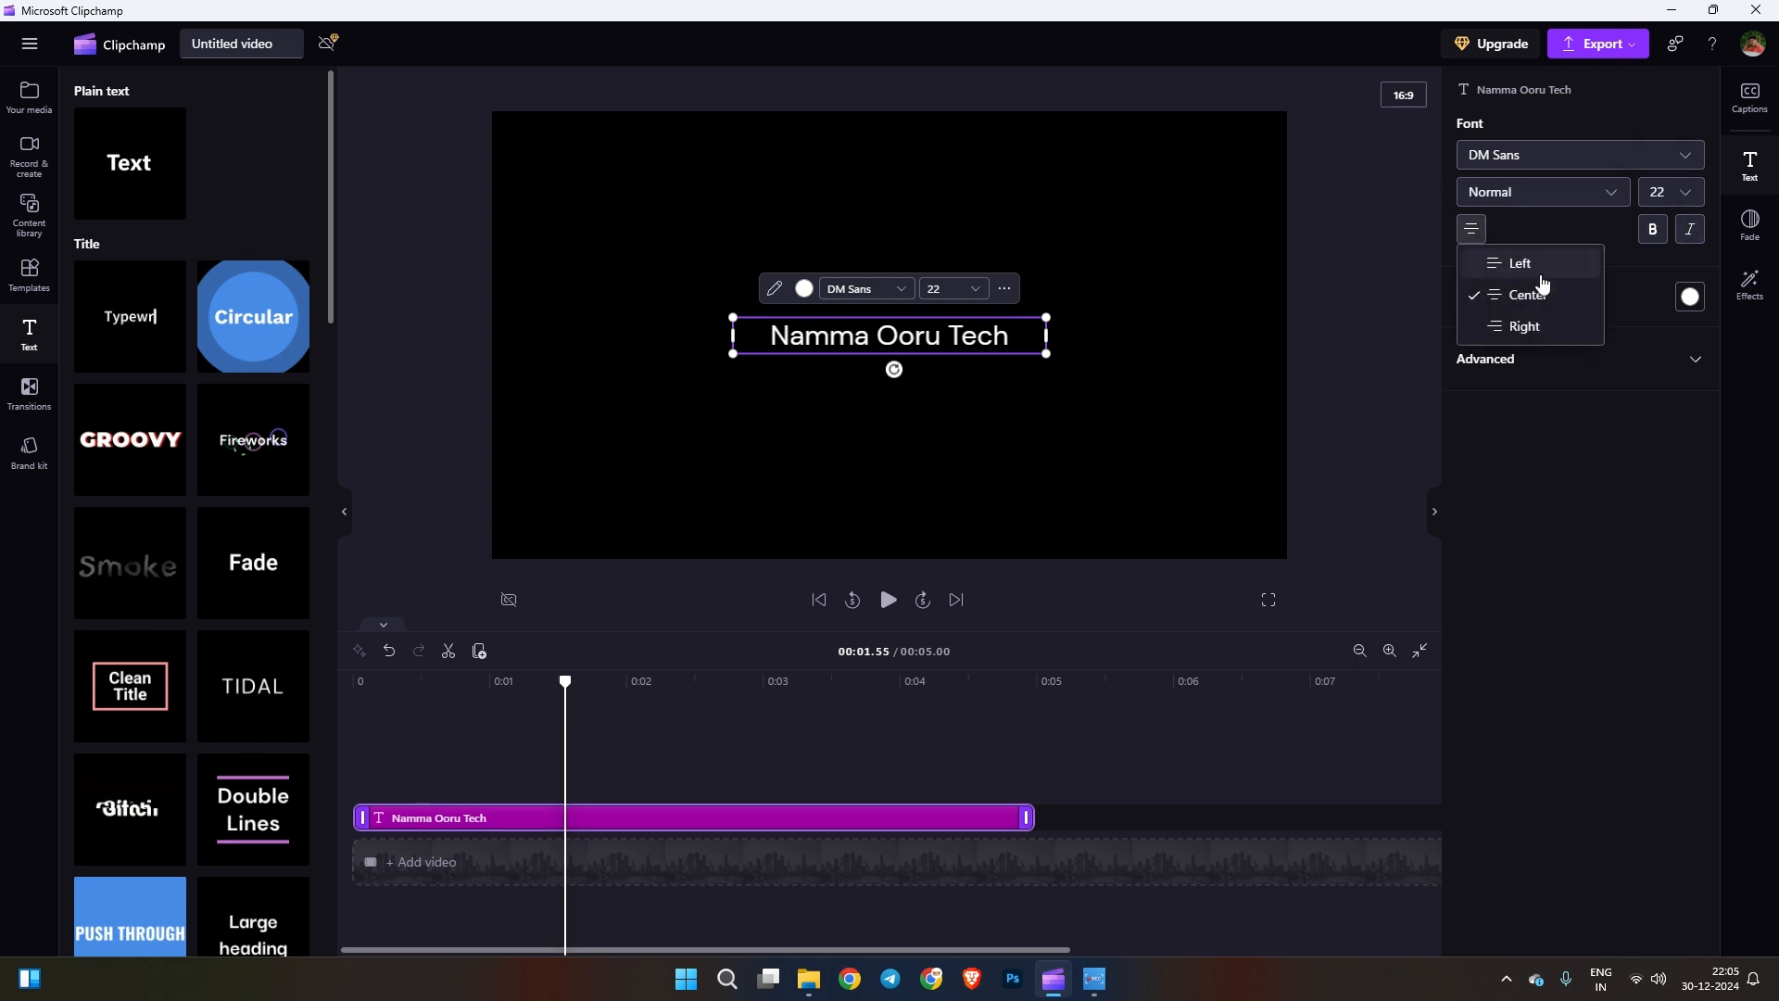
click(1538, 269)
click(1471, 229)
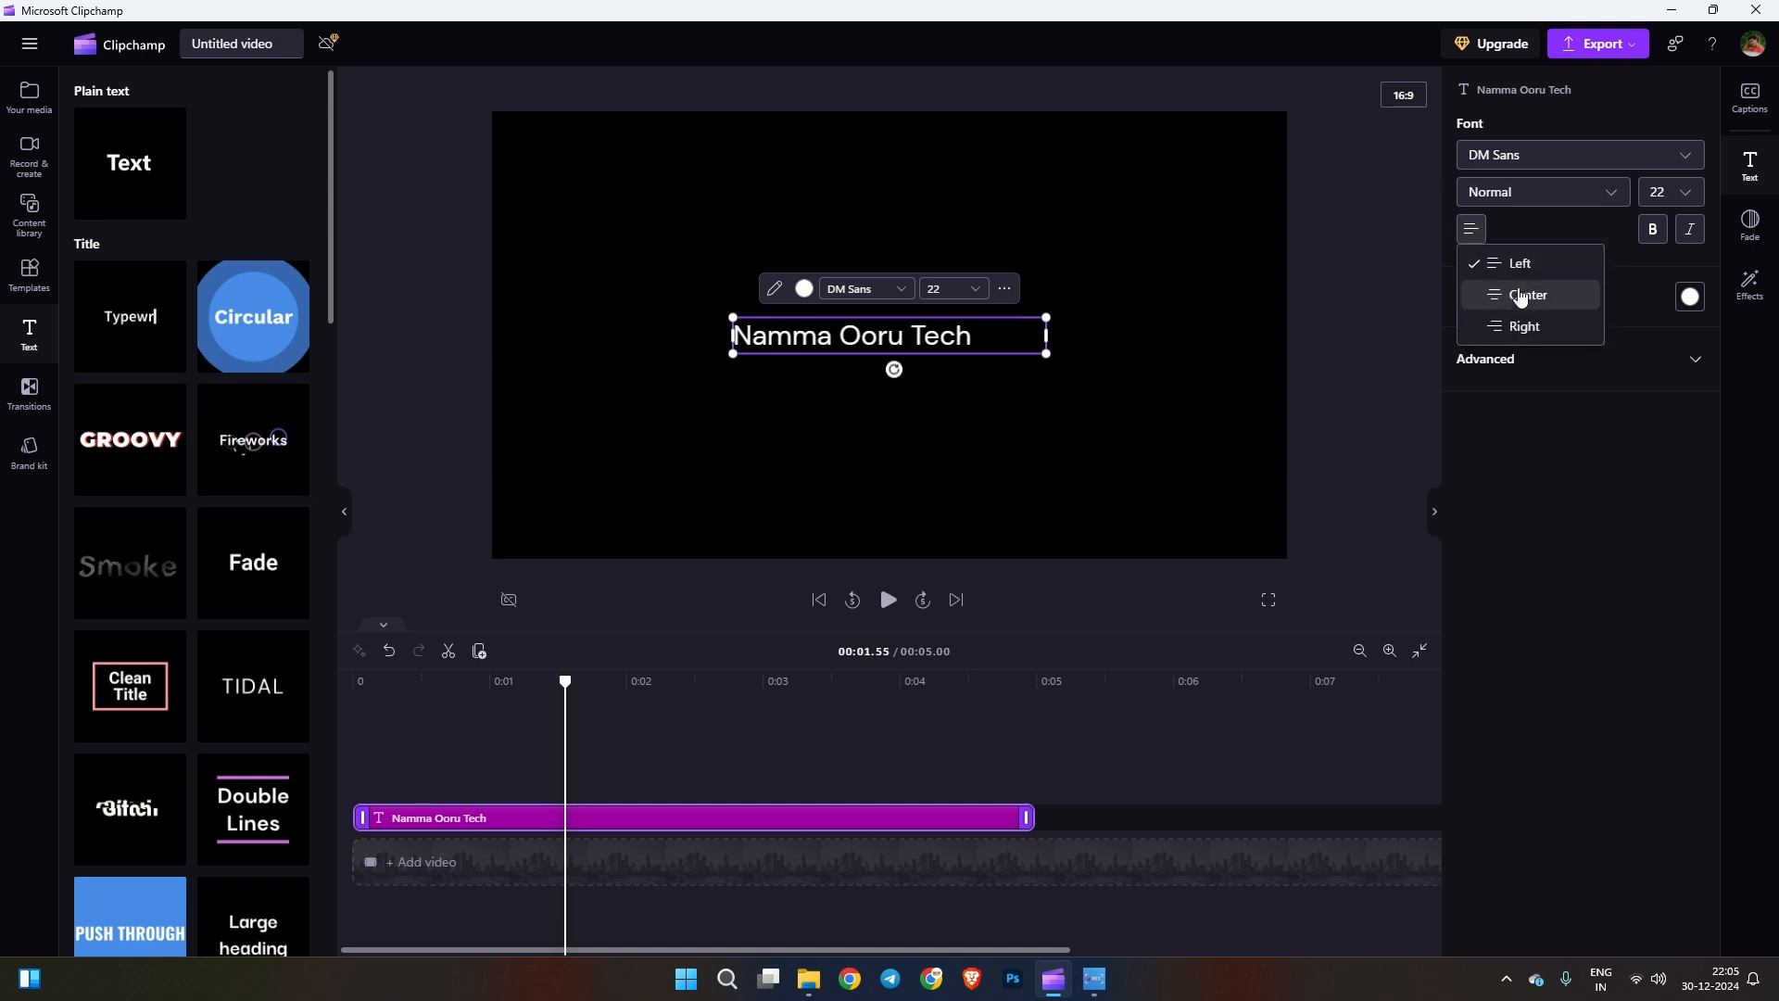
click(1521, 296)
click(1471, 229)
click(1524, 326)
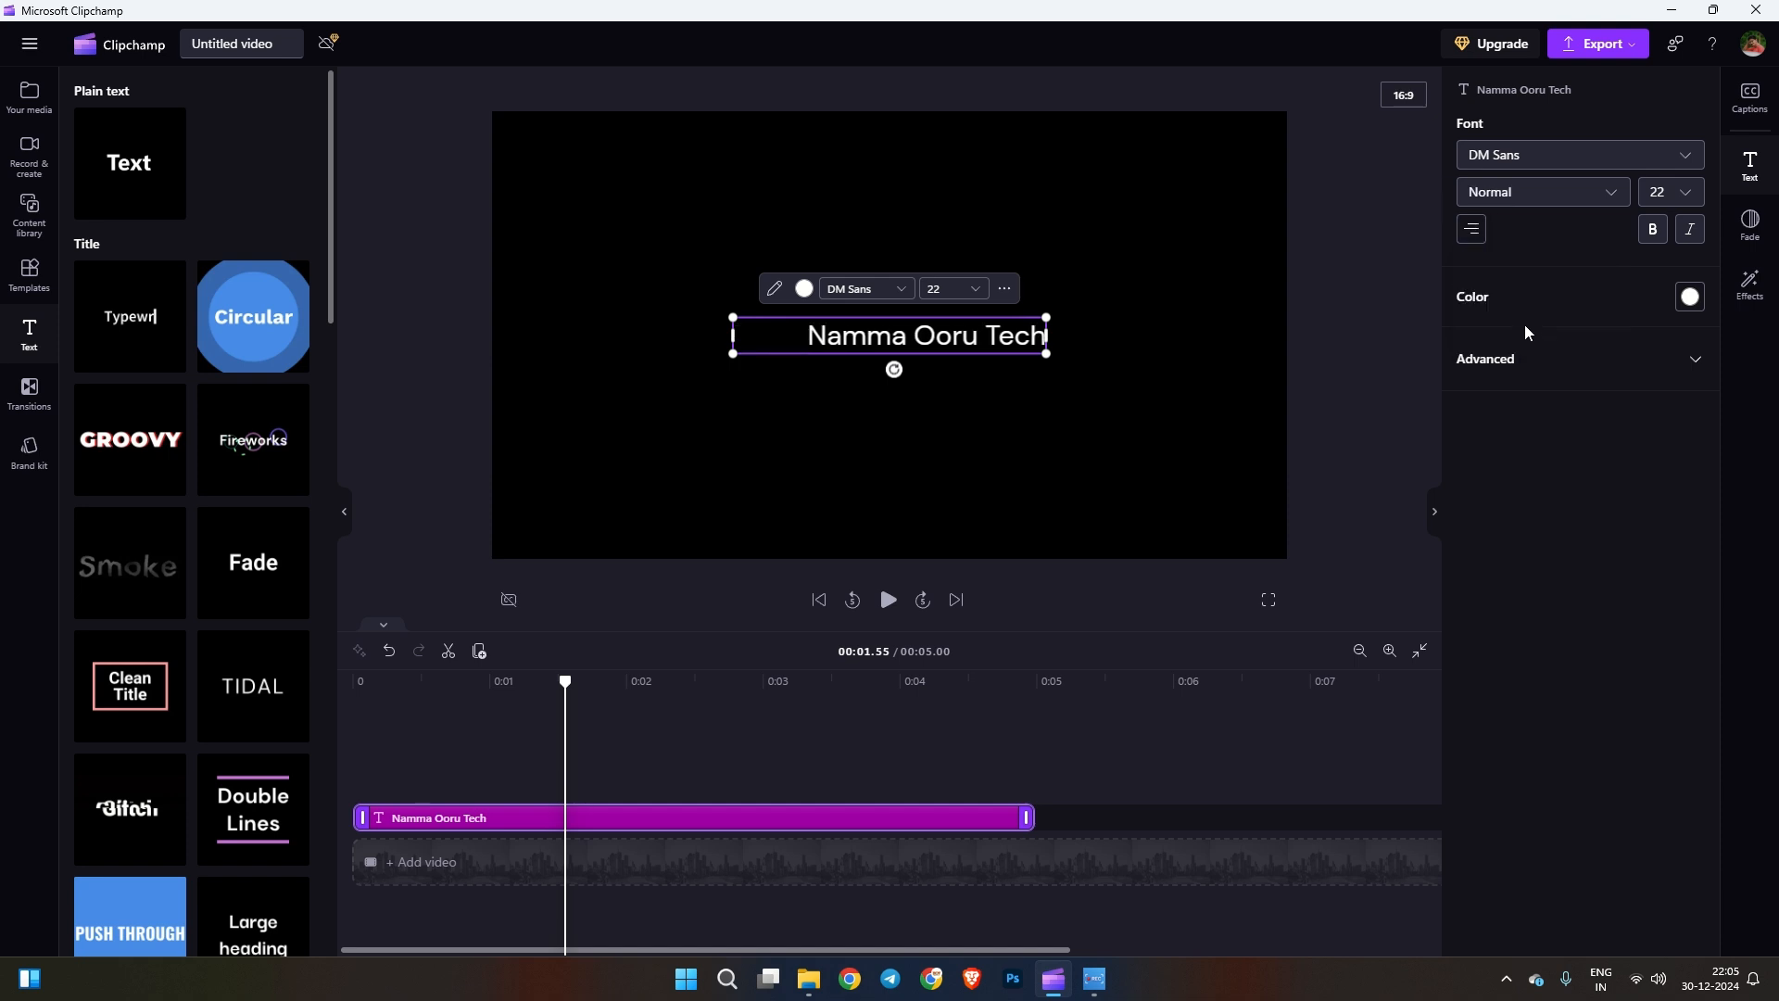
click(1475, 231)
click(1519, 297)
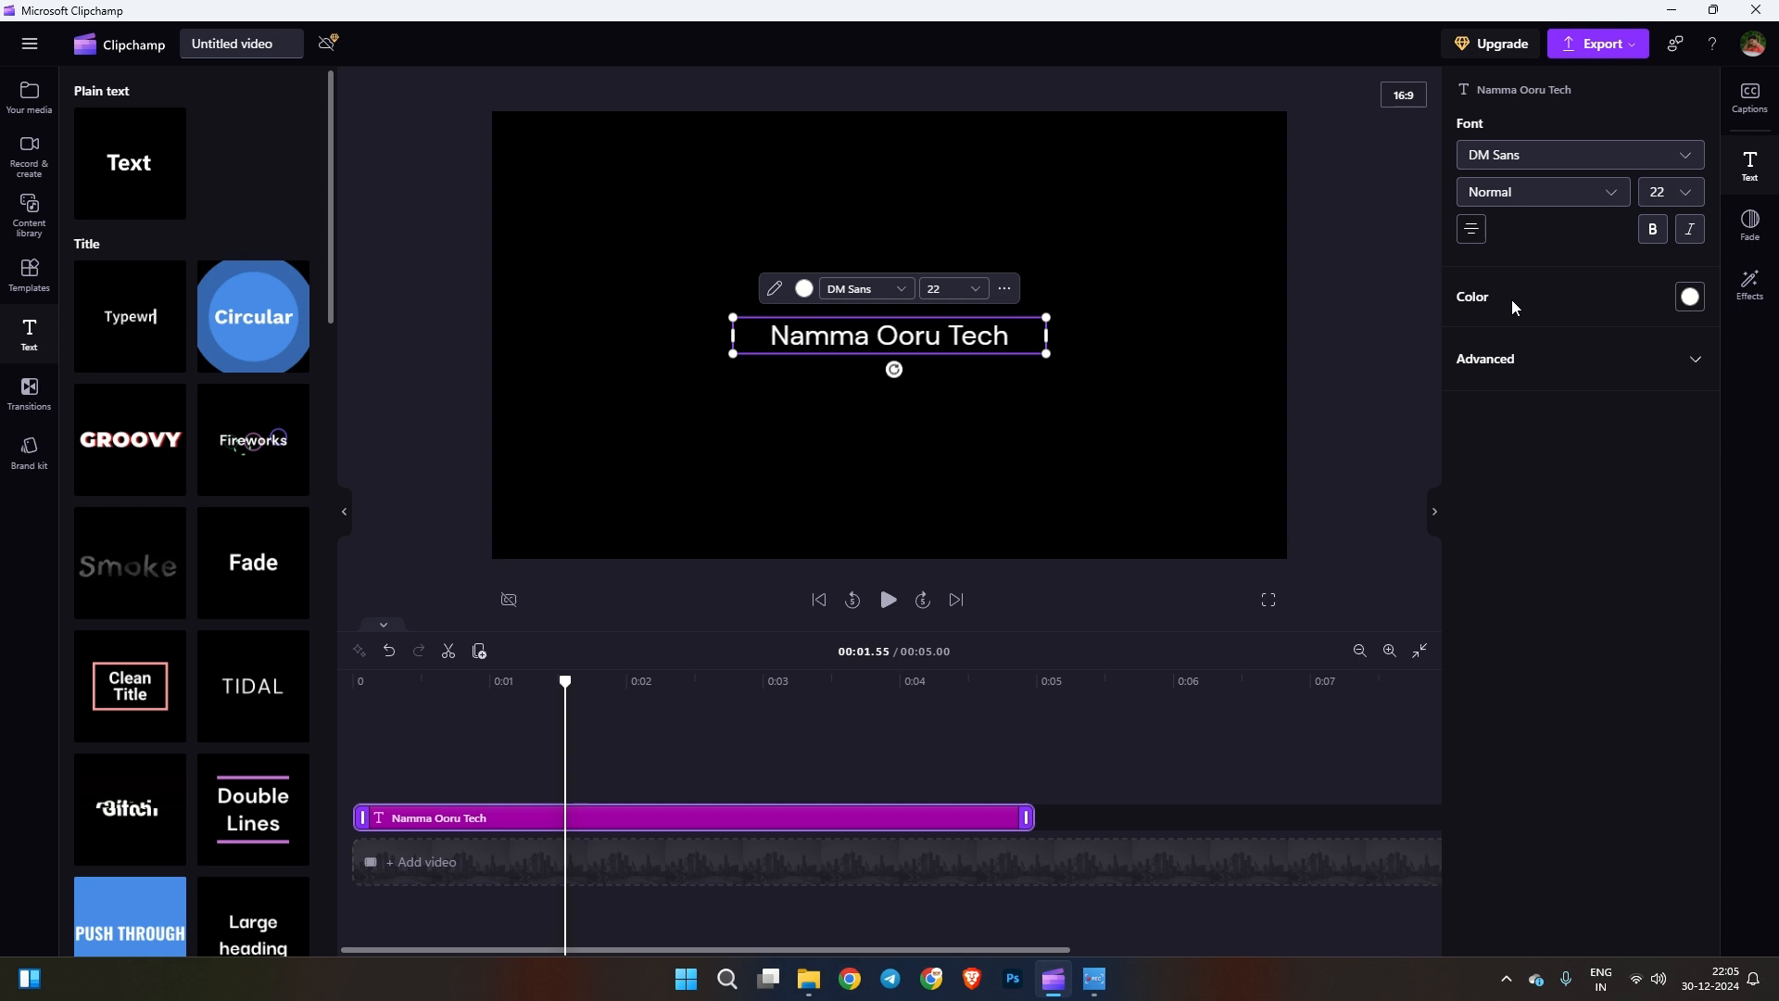
- Look through the title's advanced, fade and effects settings, and show the available transitions
click(1545, 366)
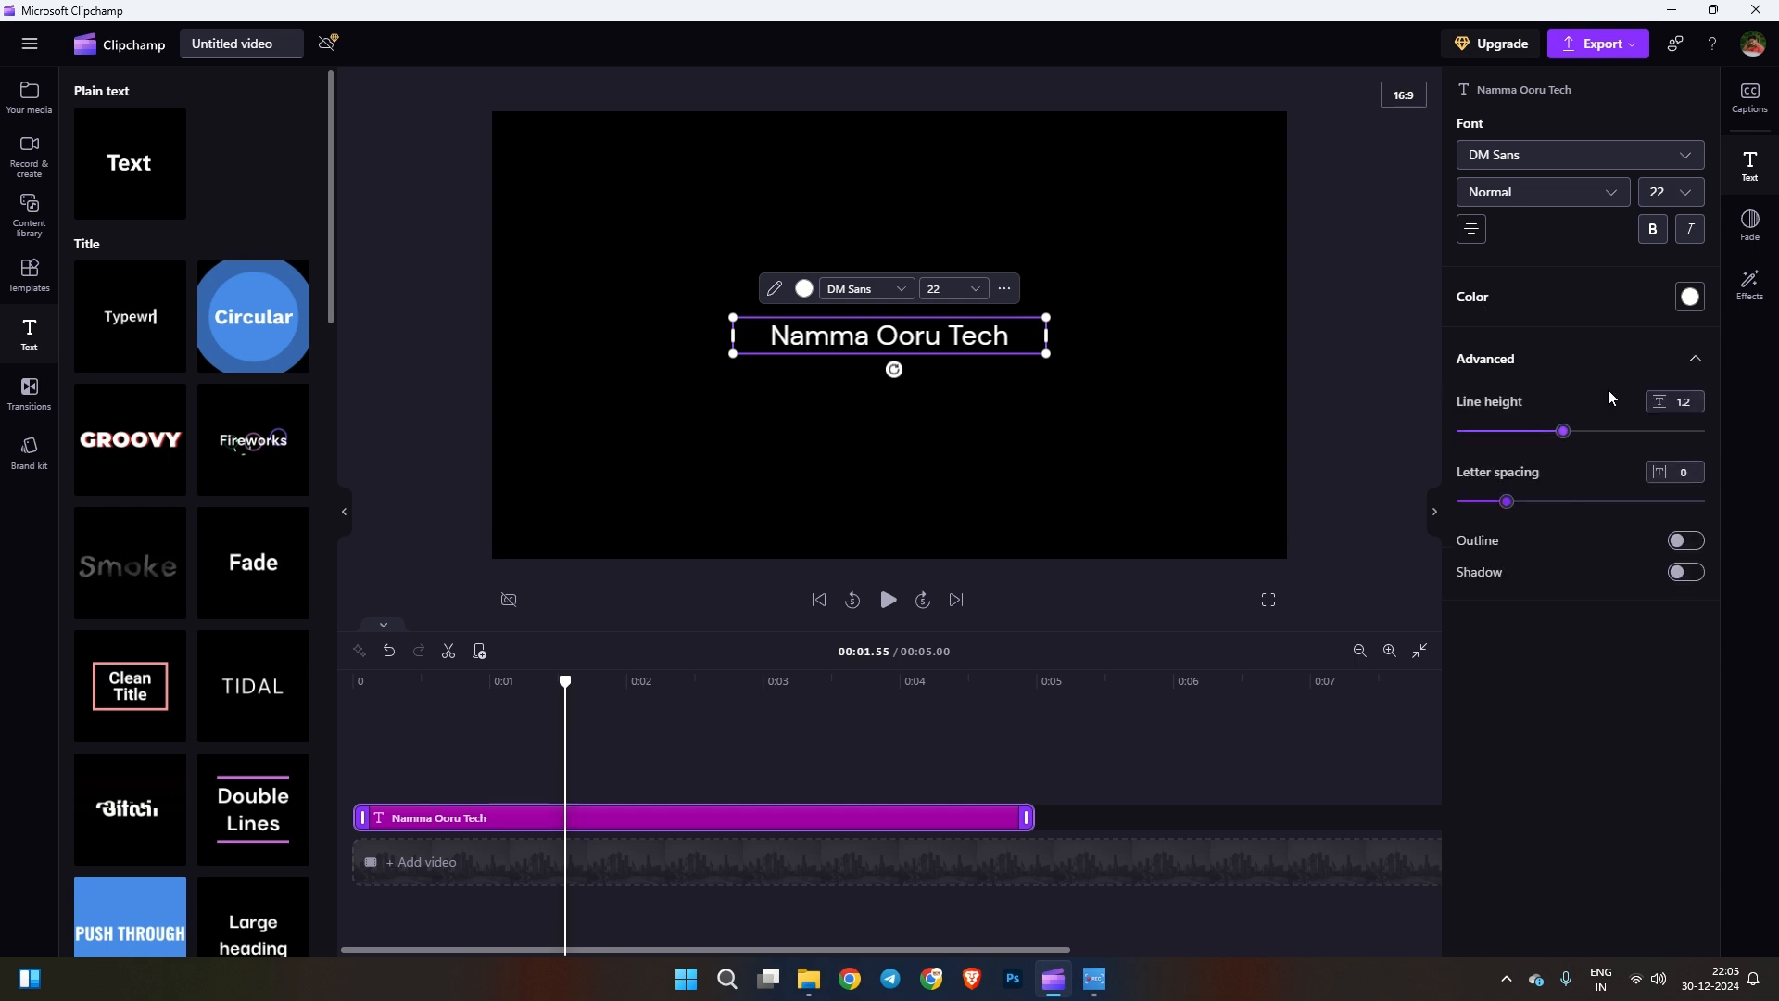
click(1750, 224)
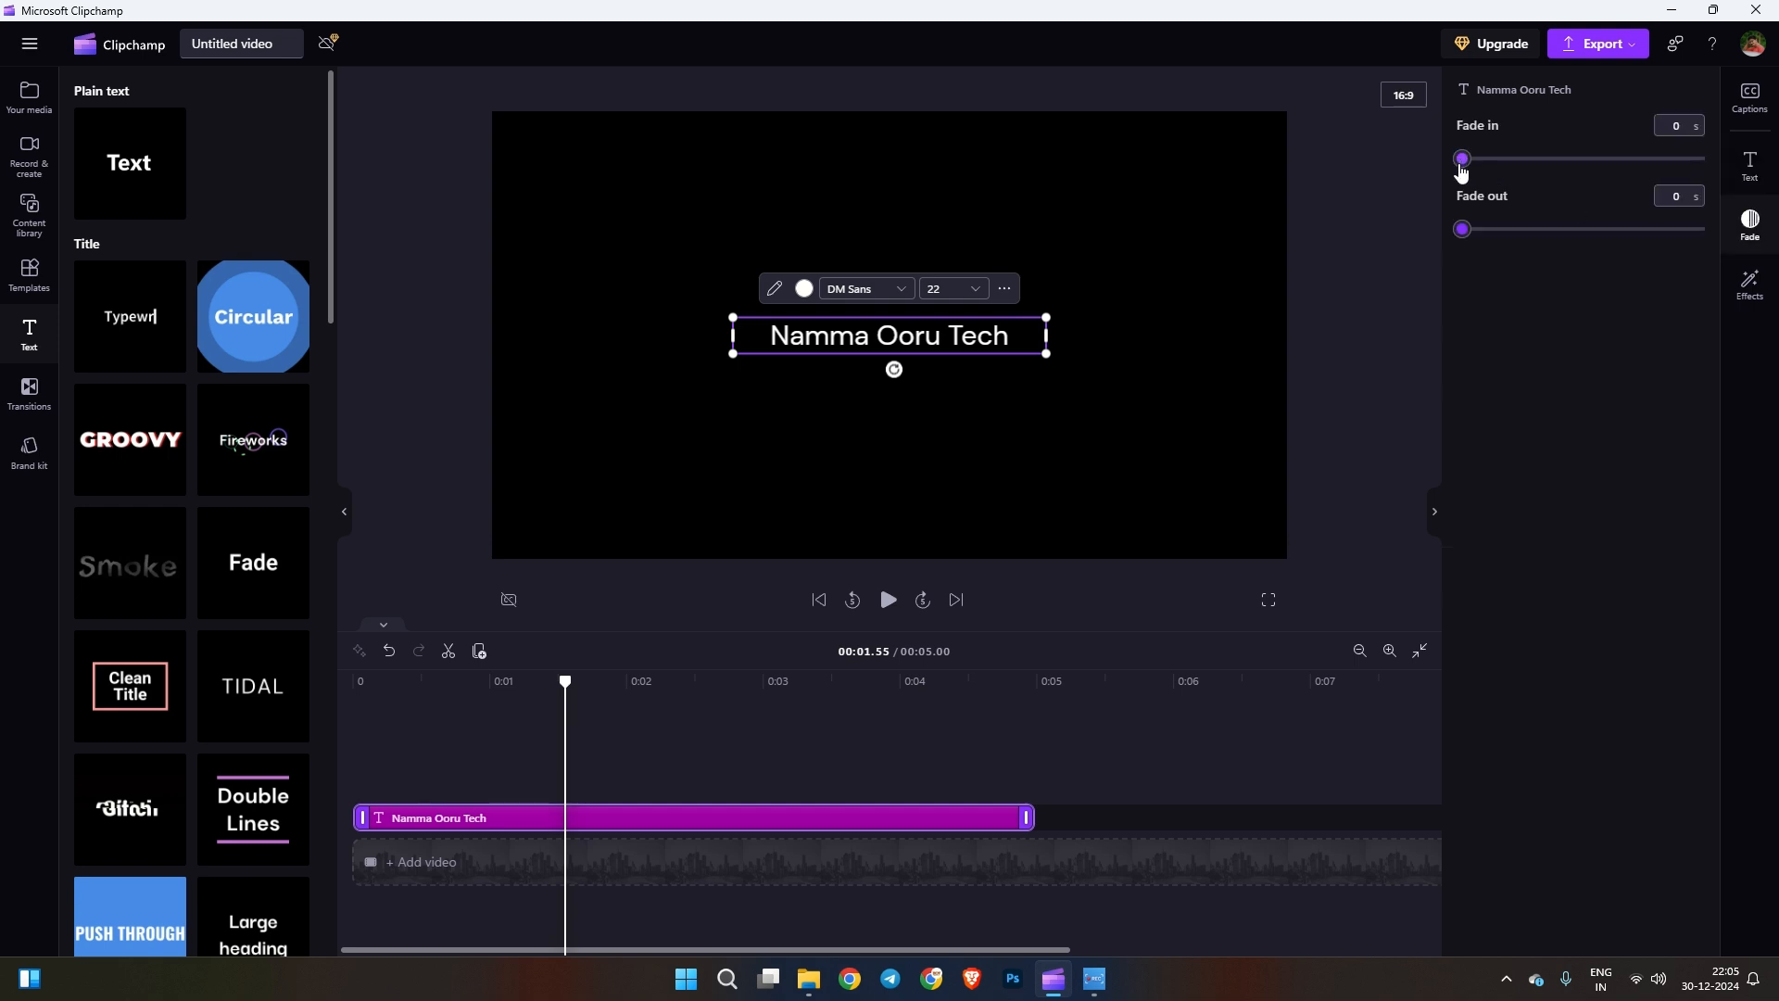
drag(1462, 158, 1414, 173)
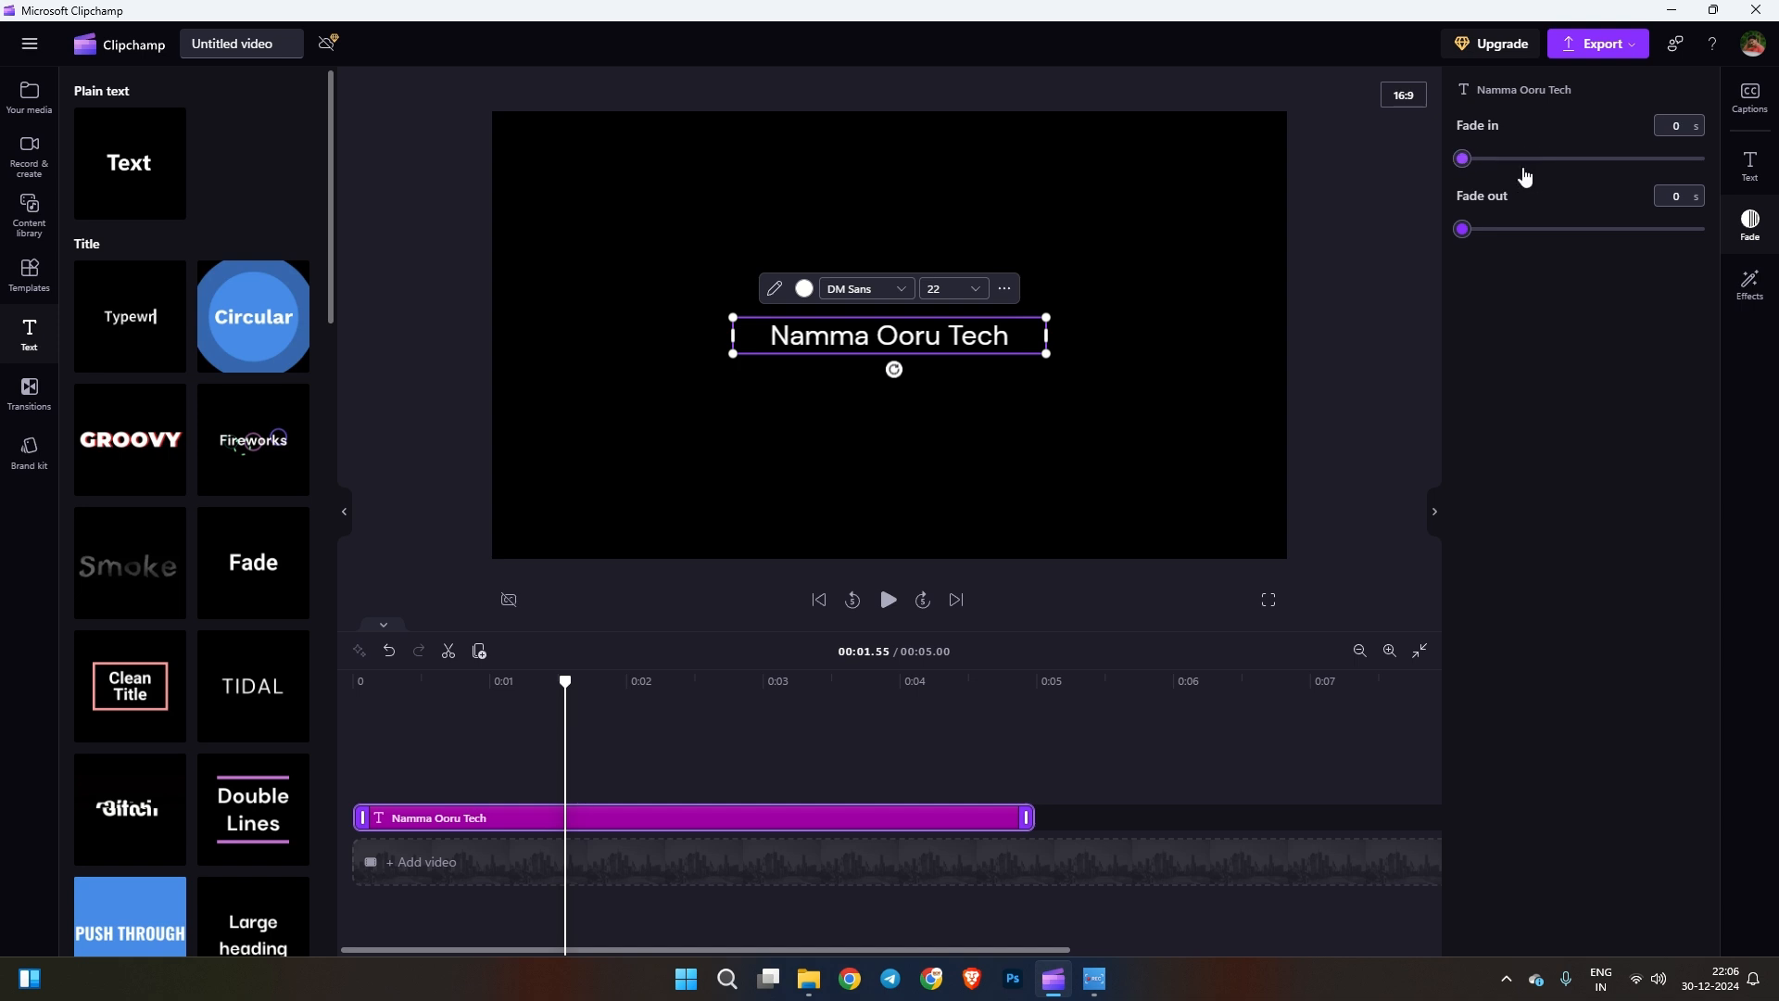
click(1752, 291)
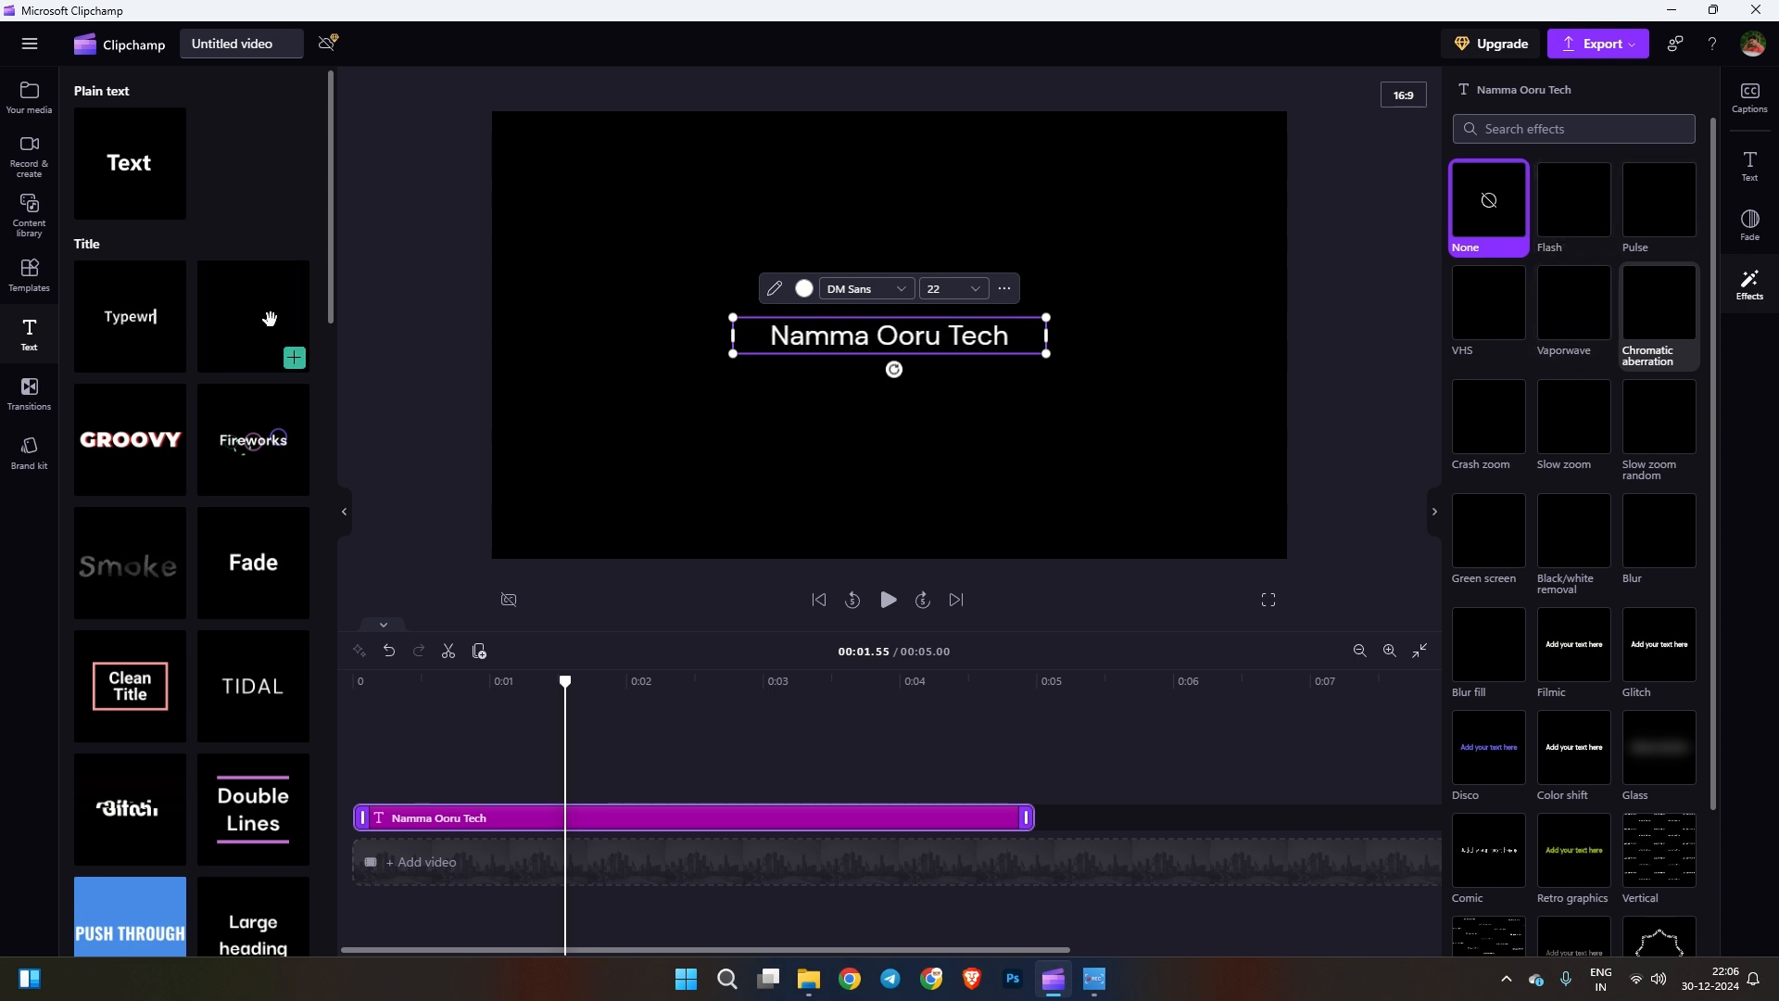
click(32, 397)
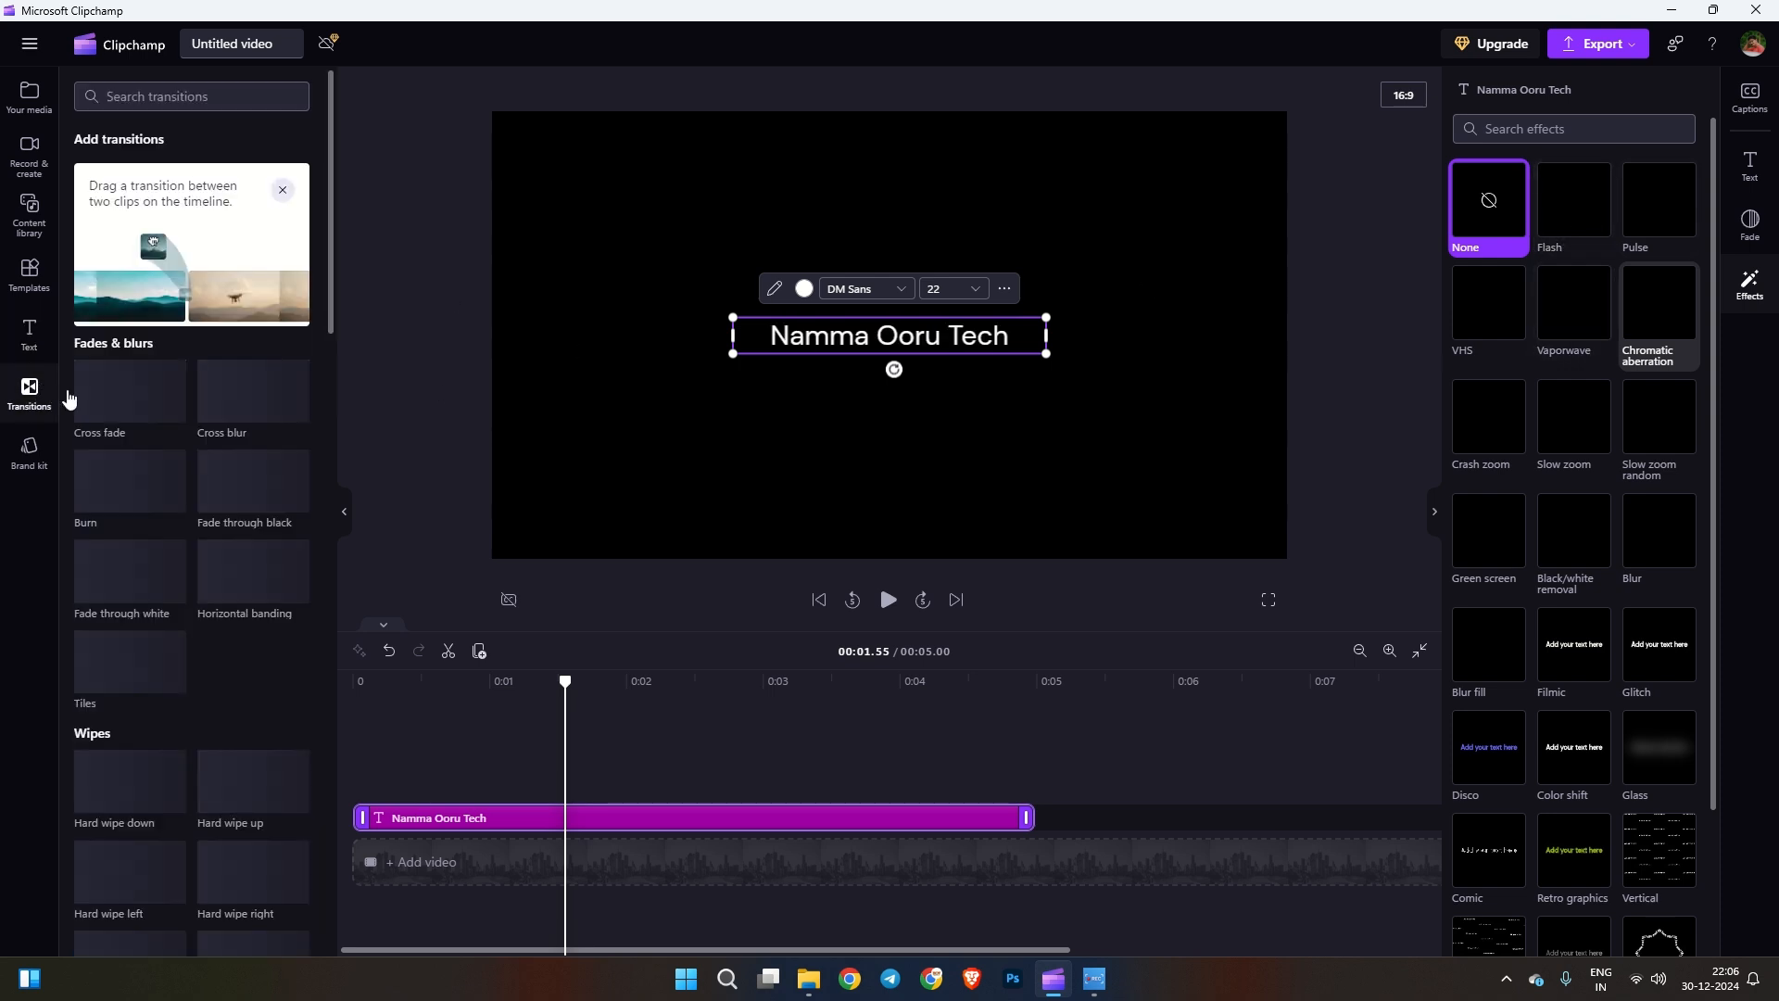
- Delete the title clip from the timeline and remove all imported media from the project
click(24, 99)
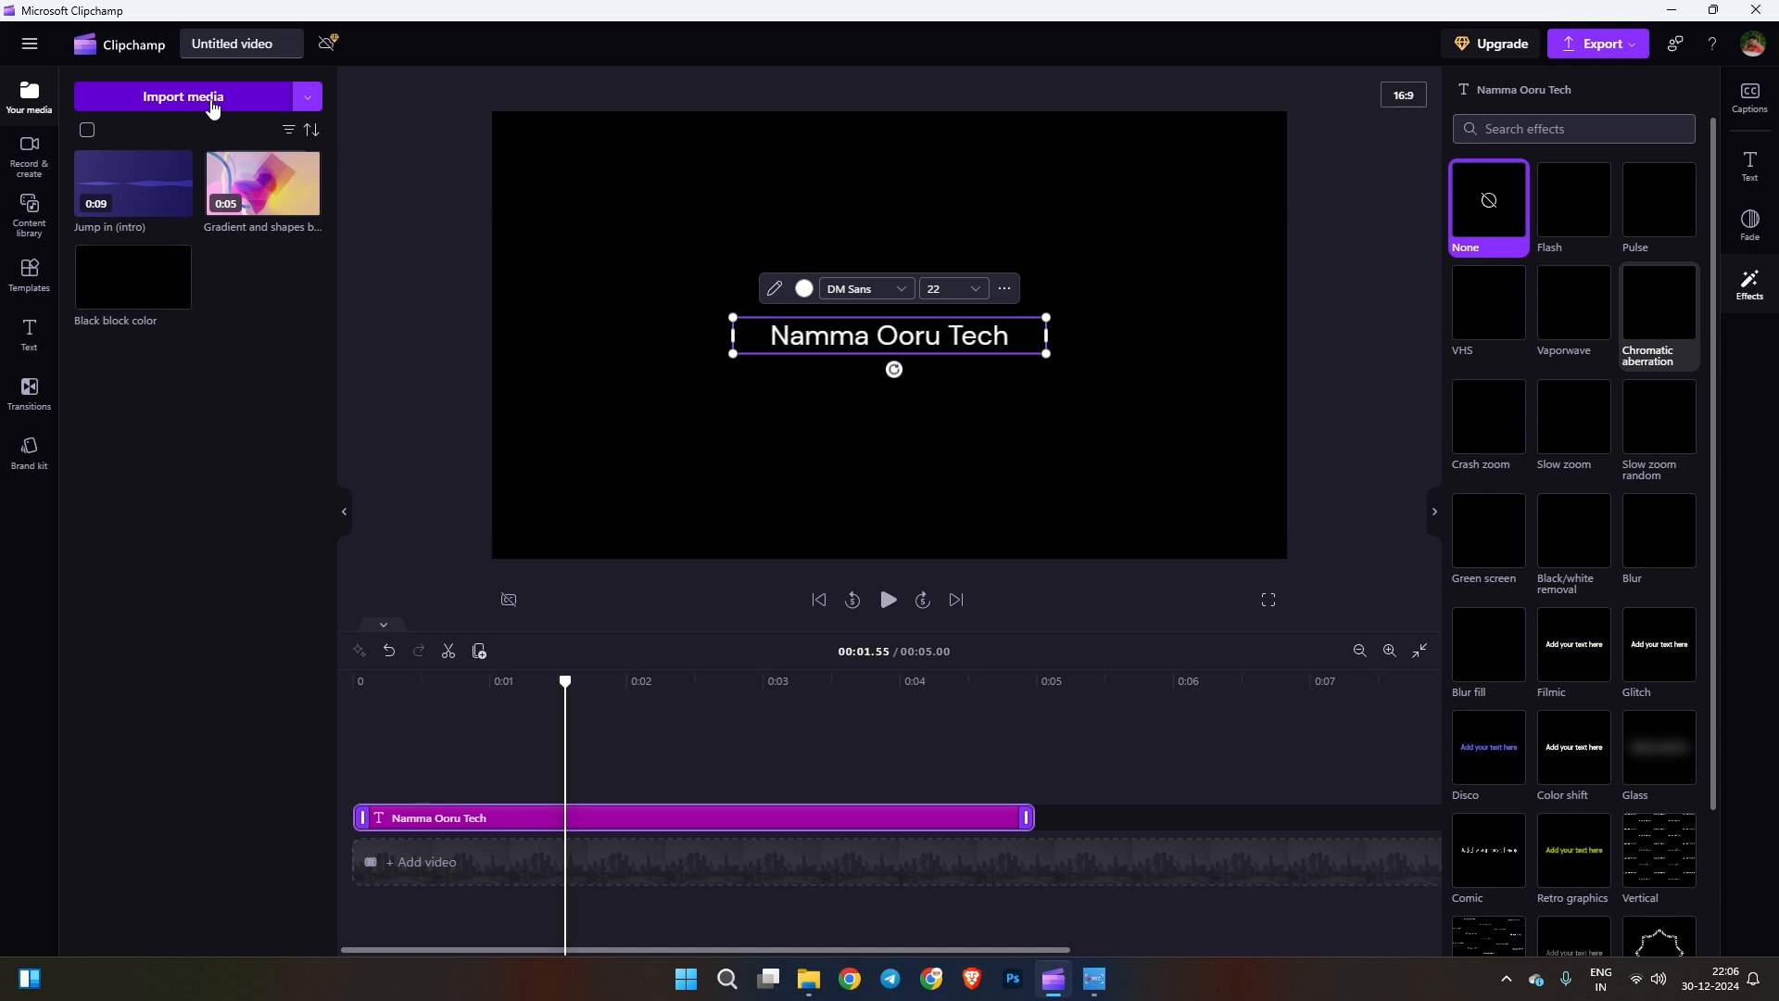
click(473, 751)
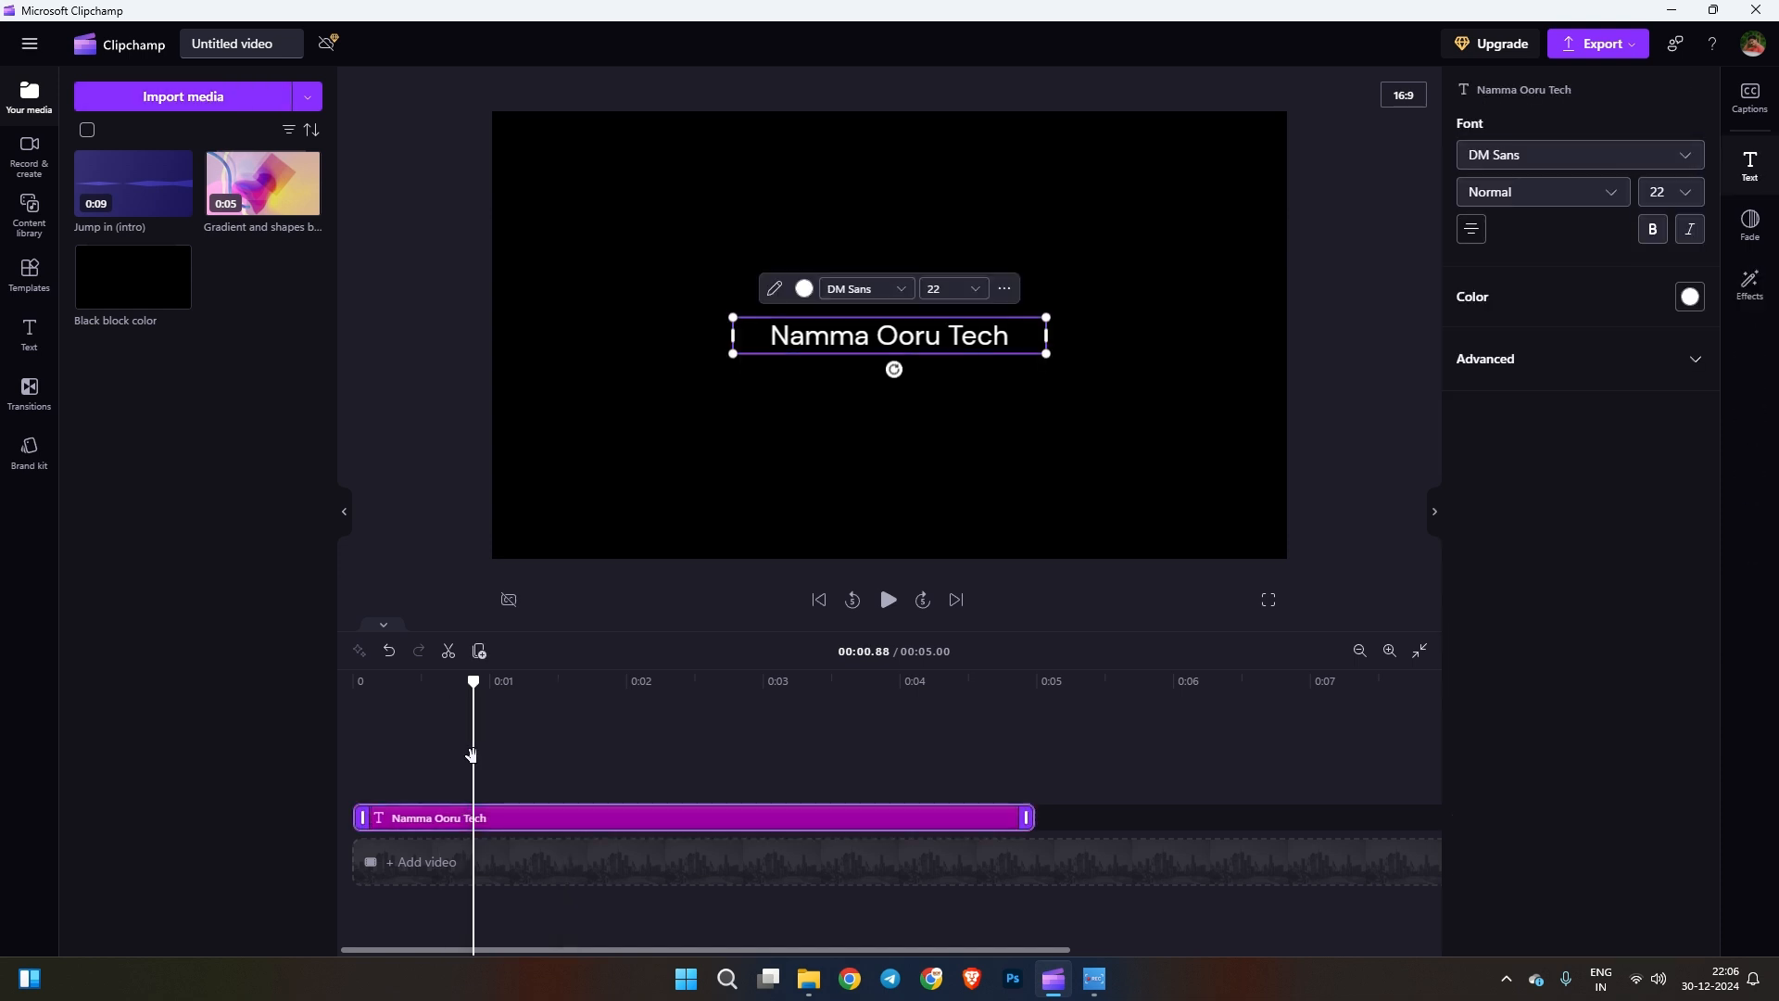
key(Delete)
click(159, 180)
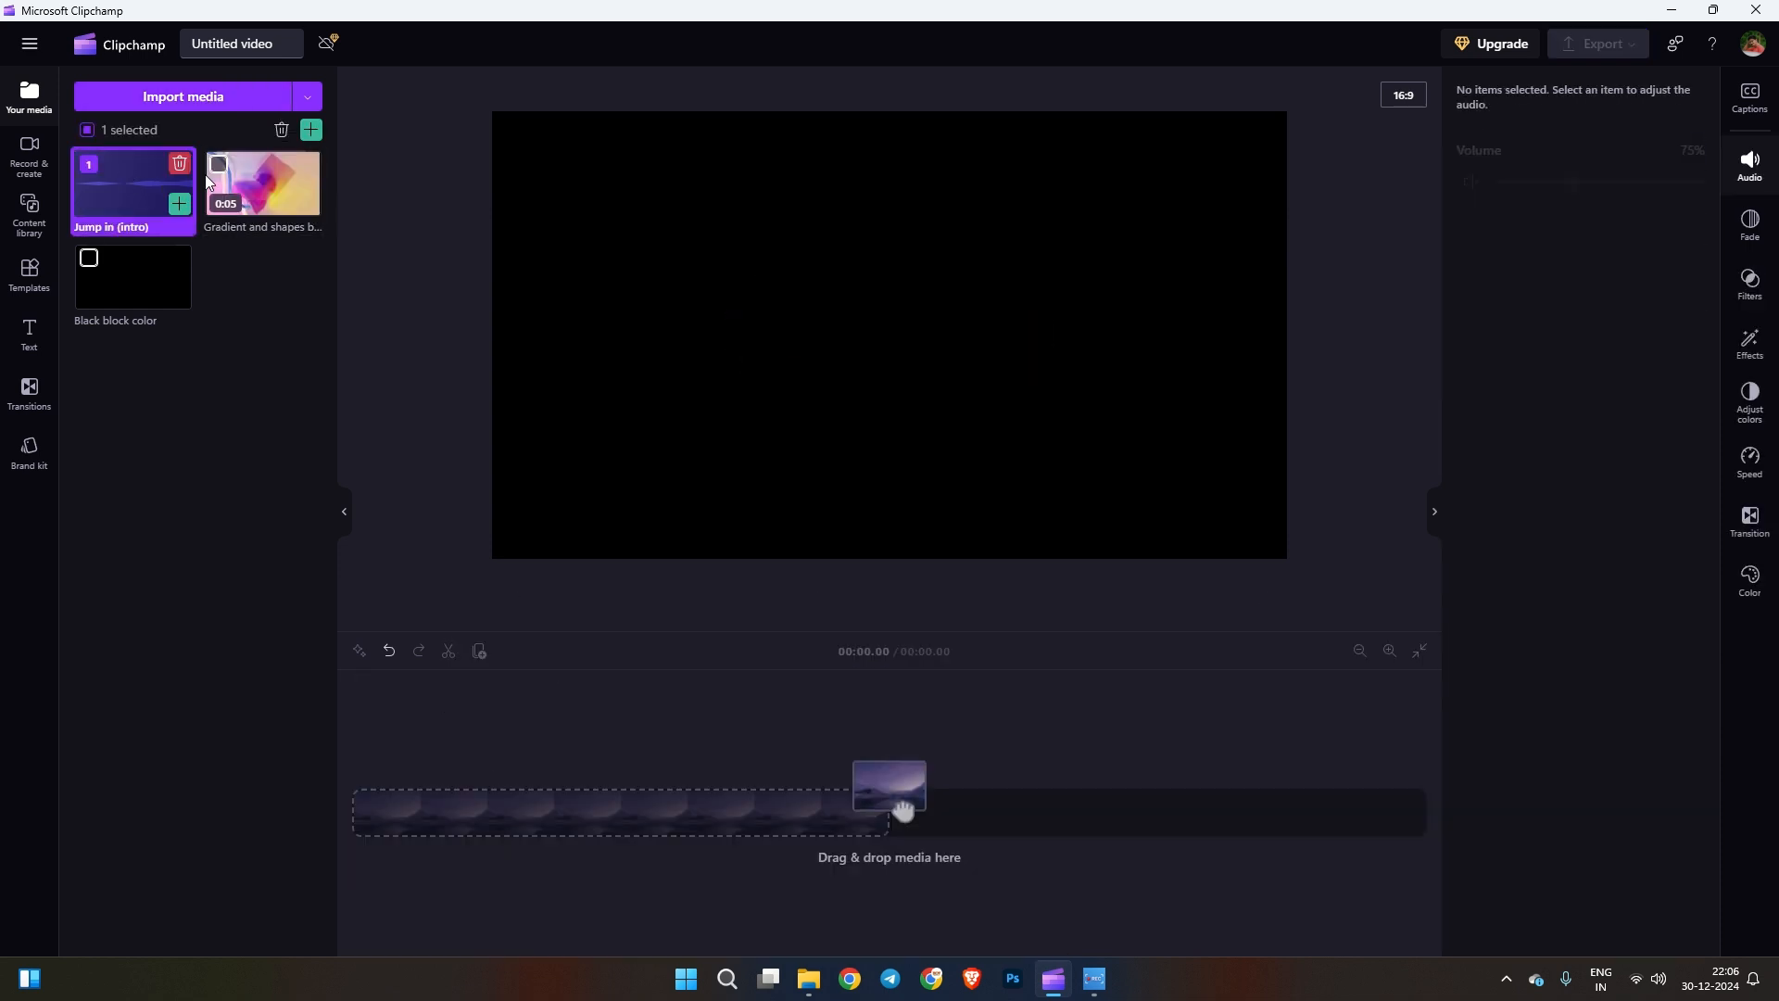
click(87, 130)
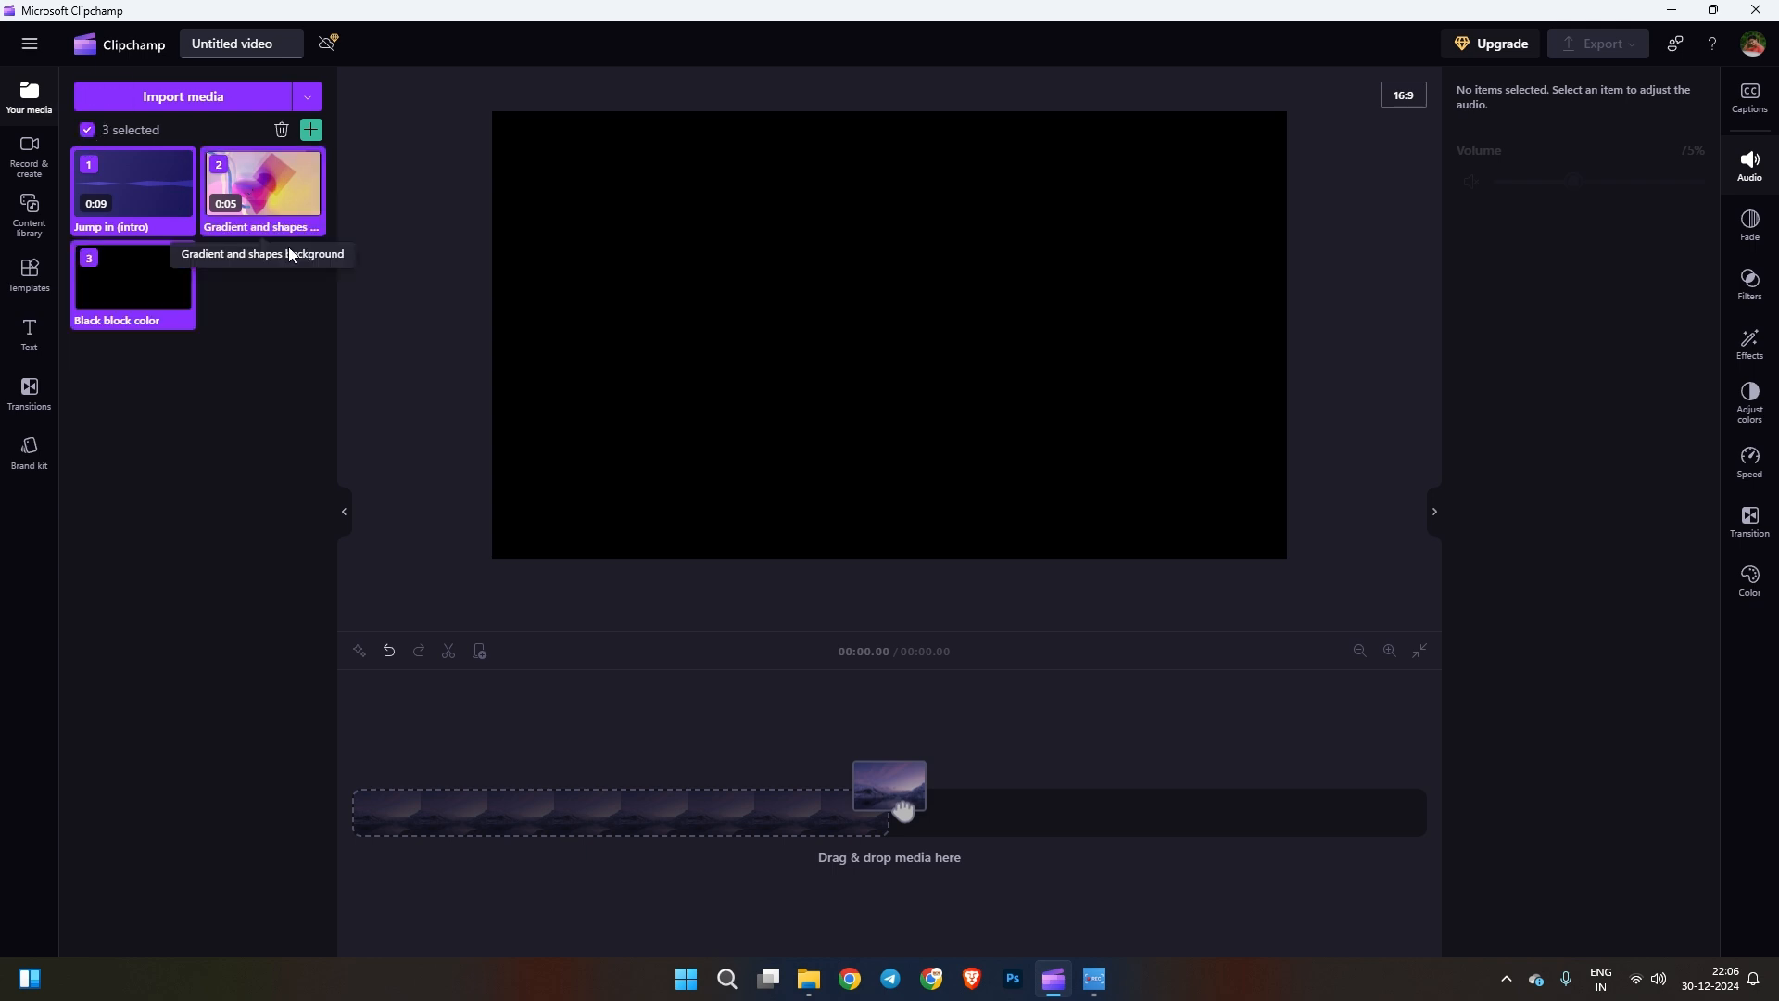
click(282, 129)
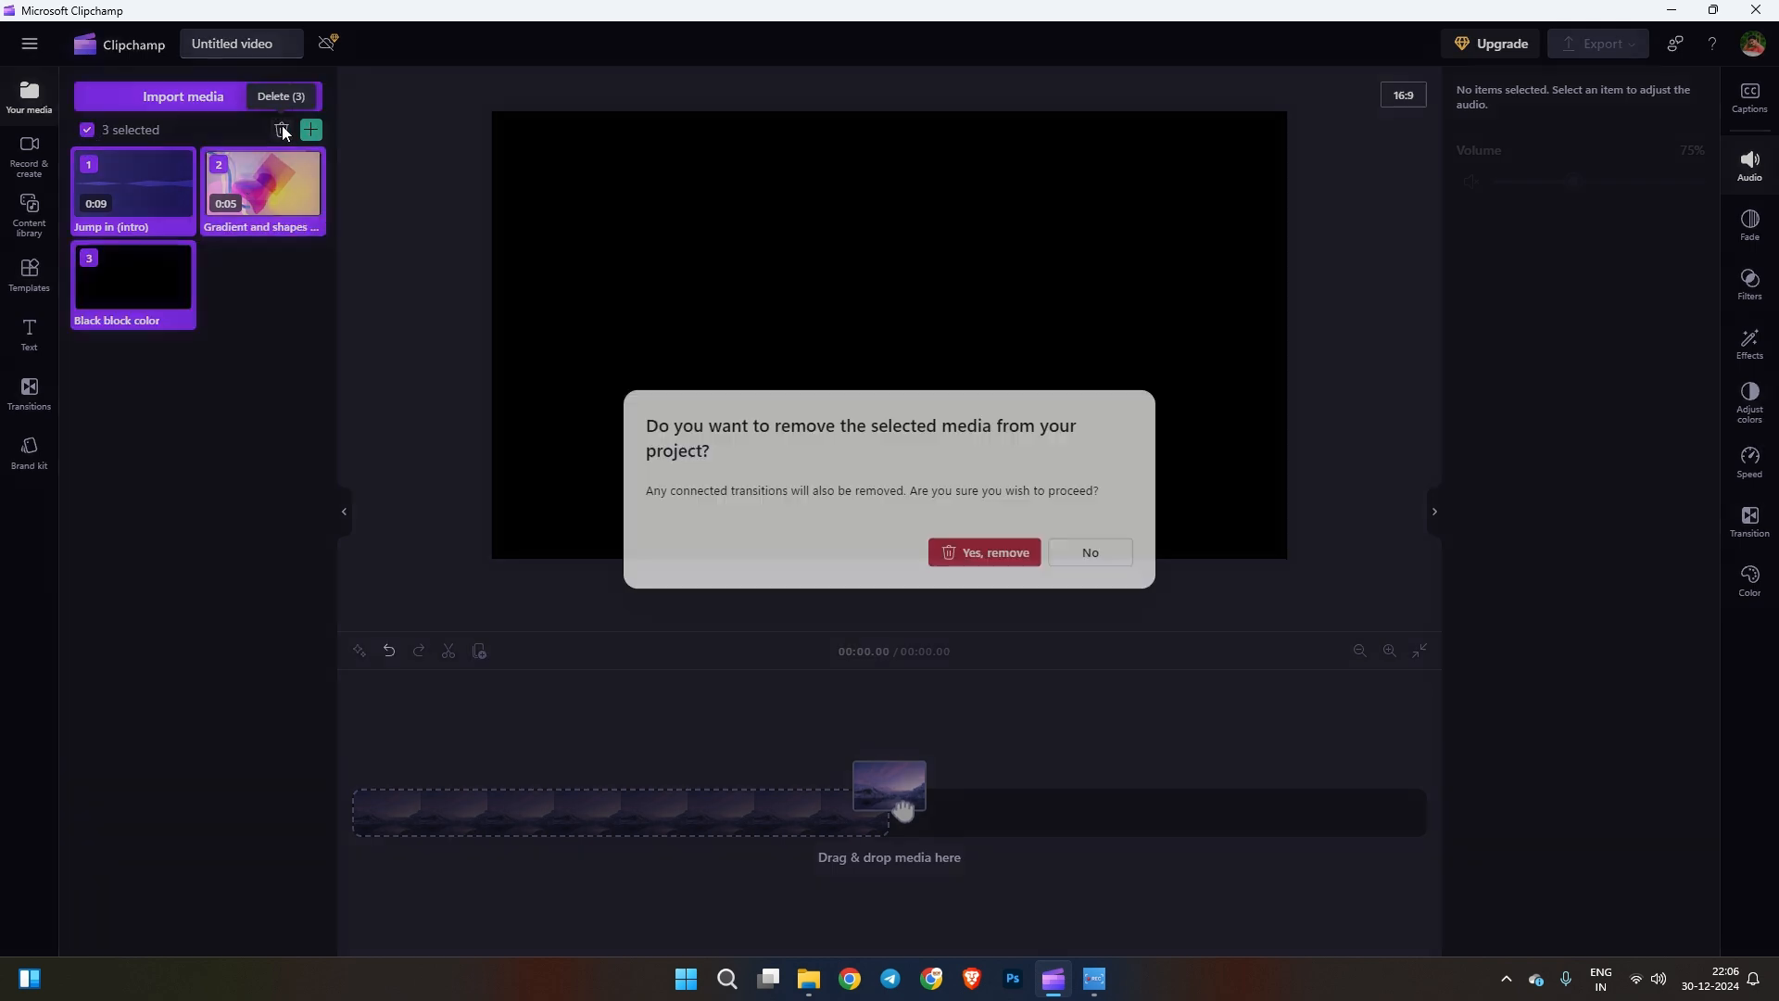
click(949, 566)
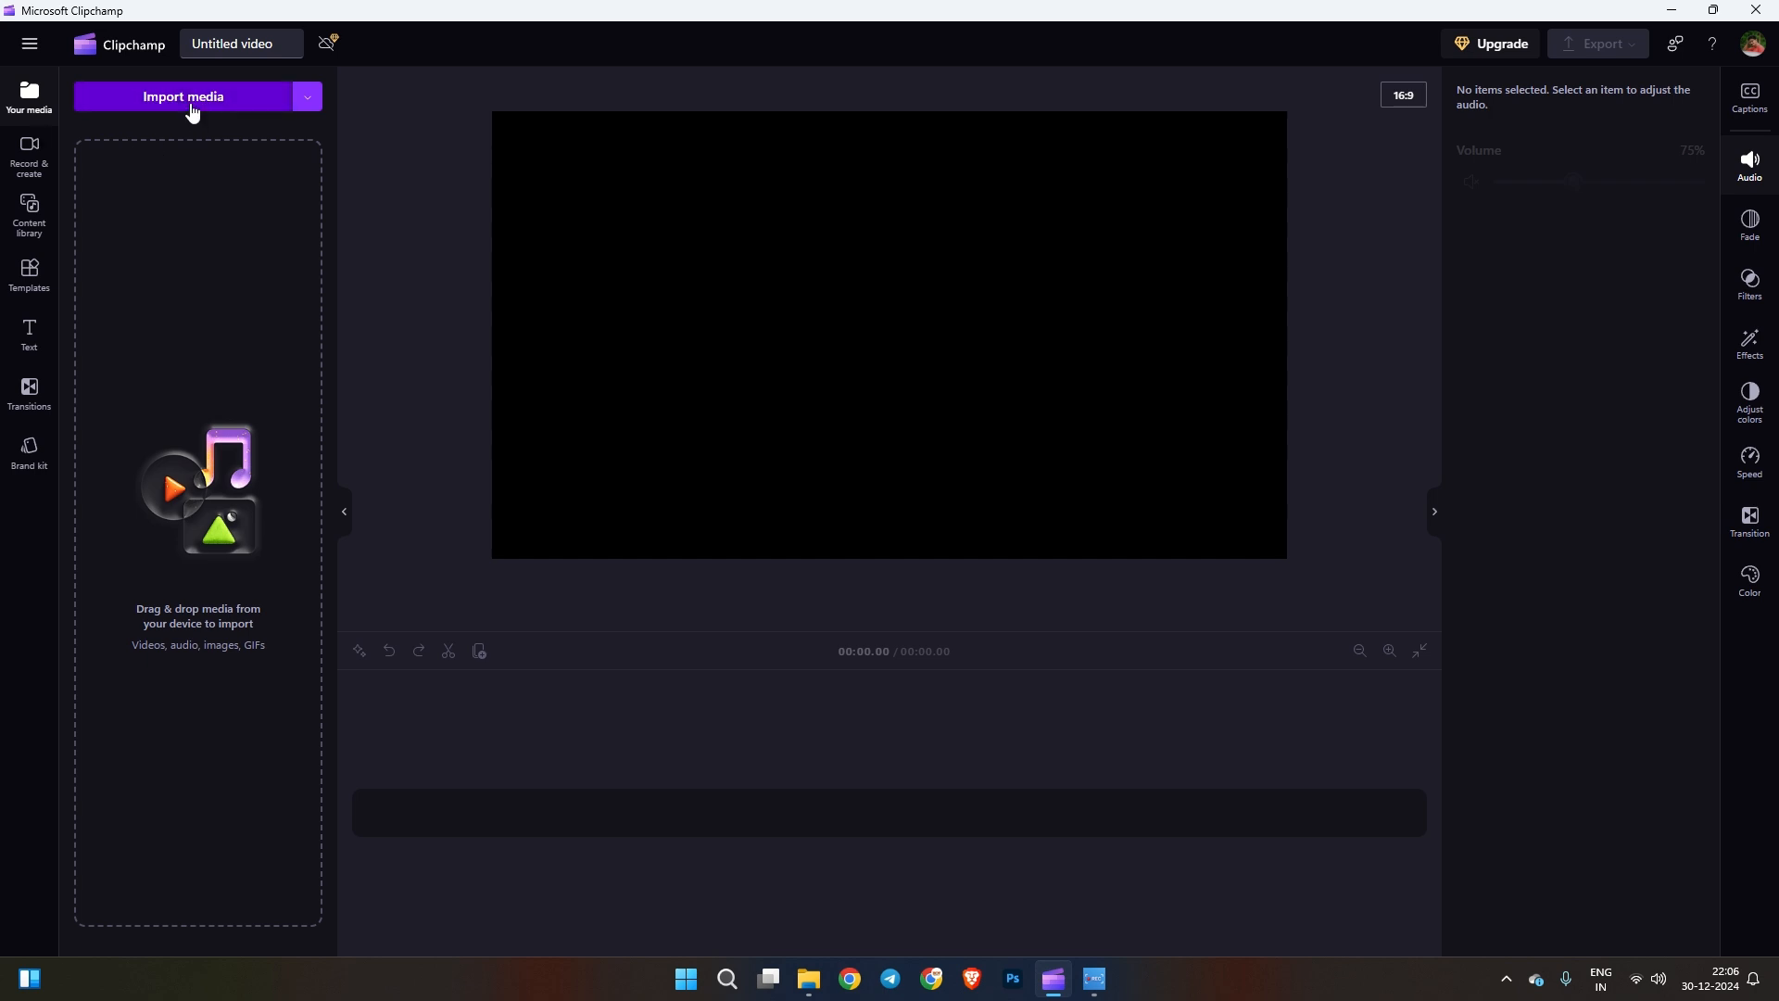
- Import the Noise Color Fit Caliber Smartwatch Unboxing video from the Downloads folder
click(191, 104)
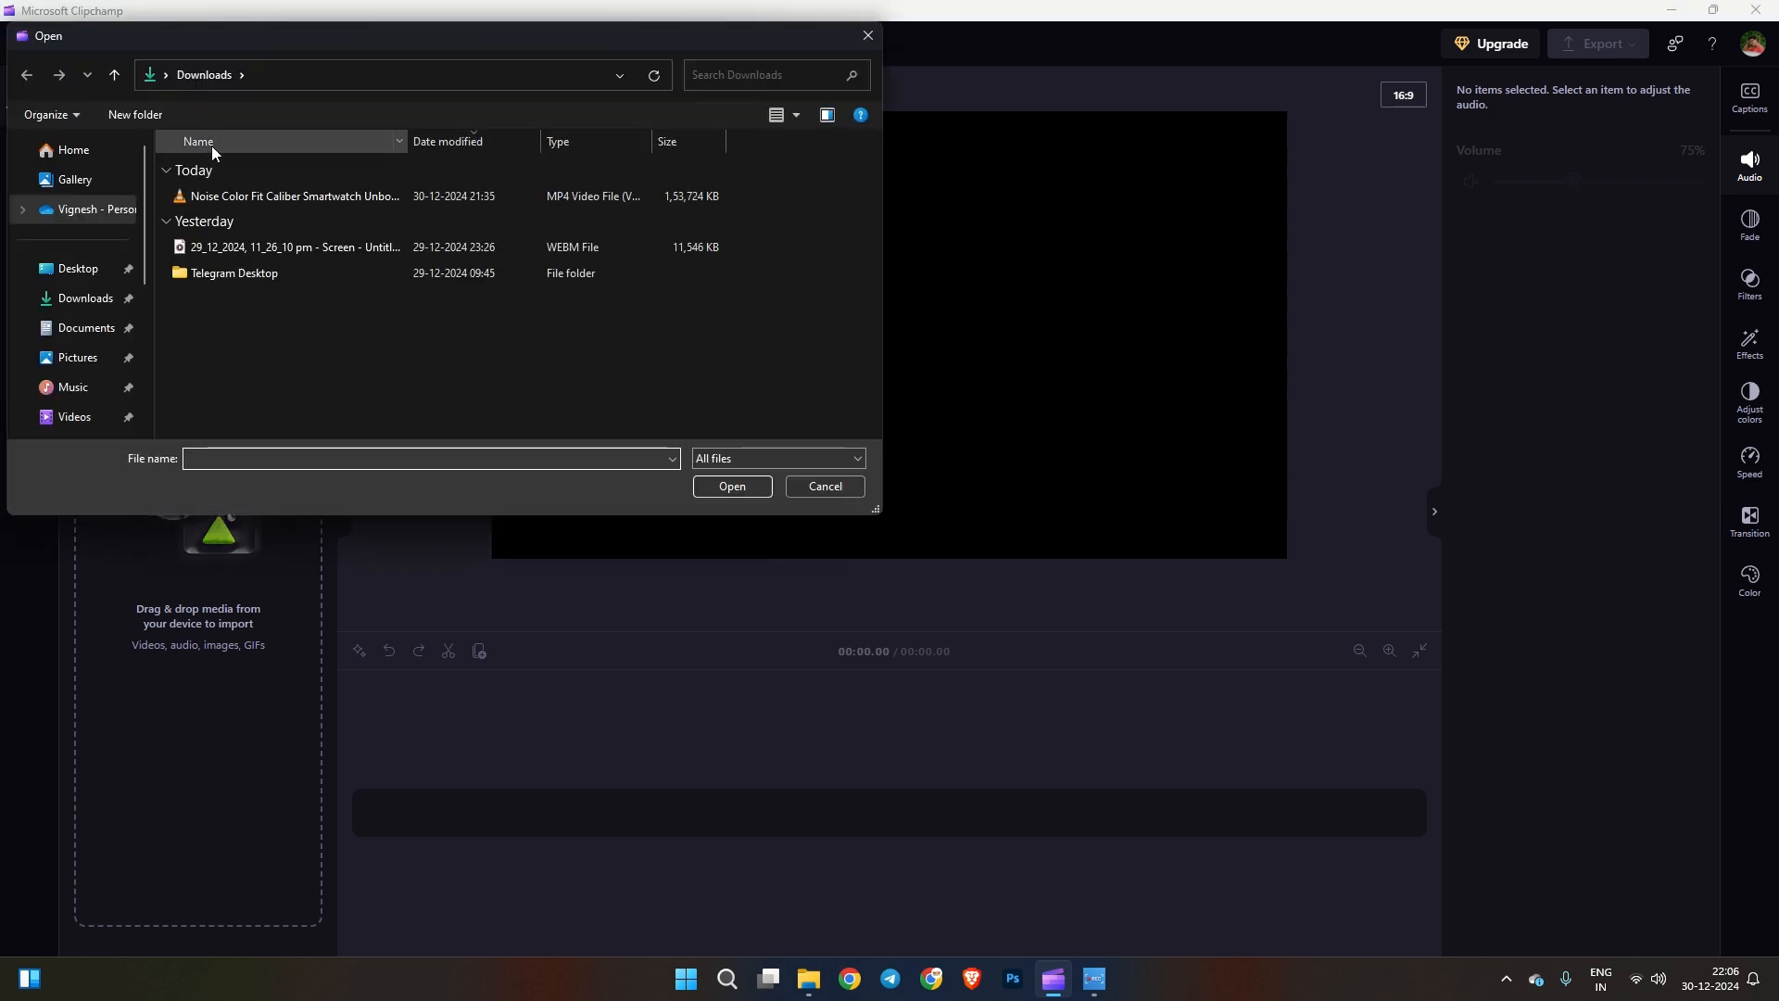
click(302, 22)
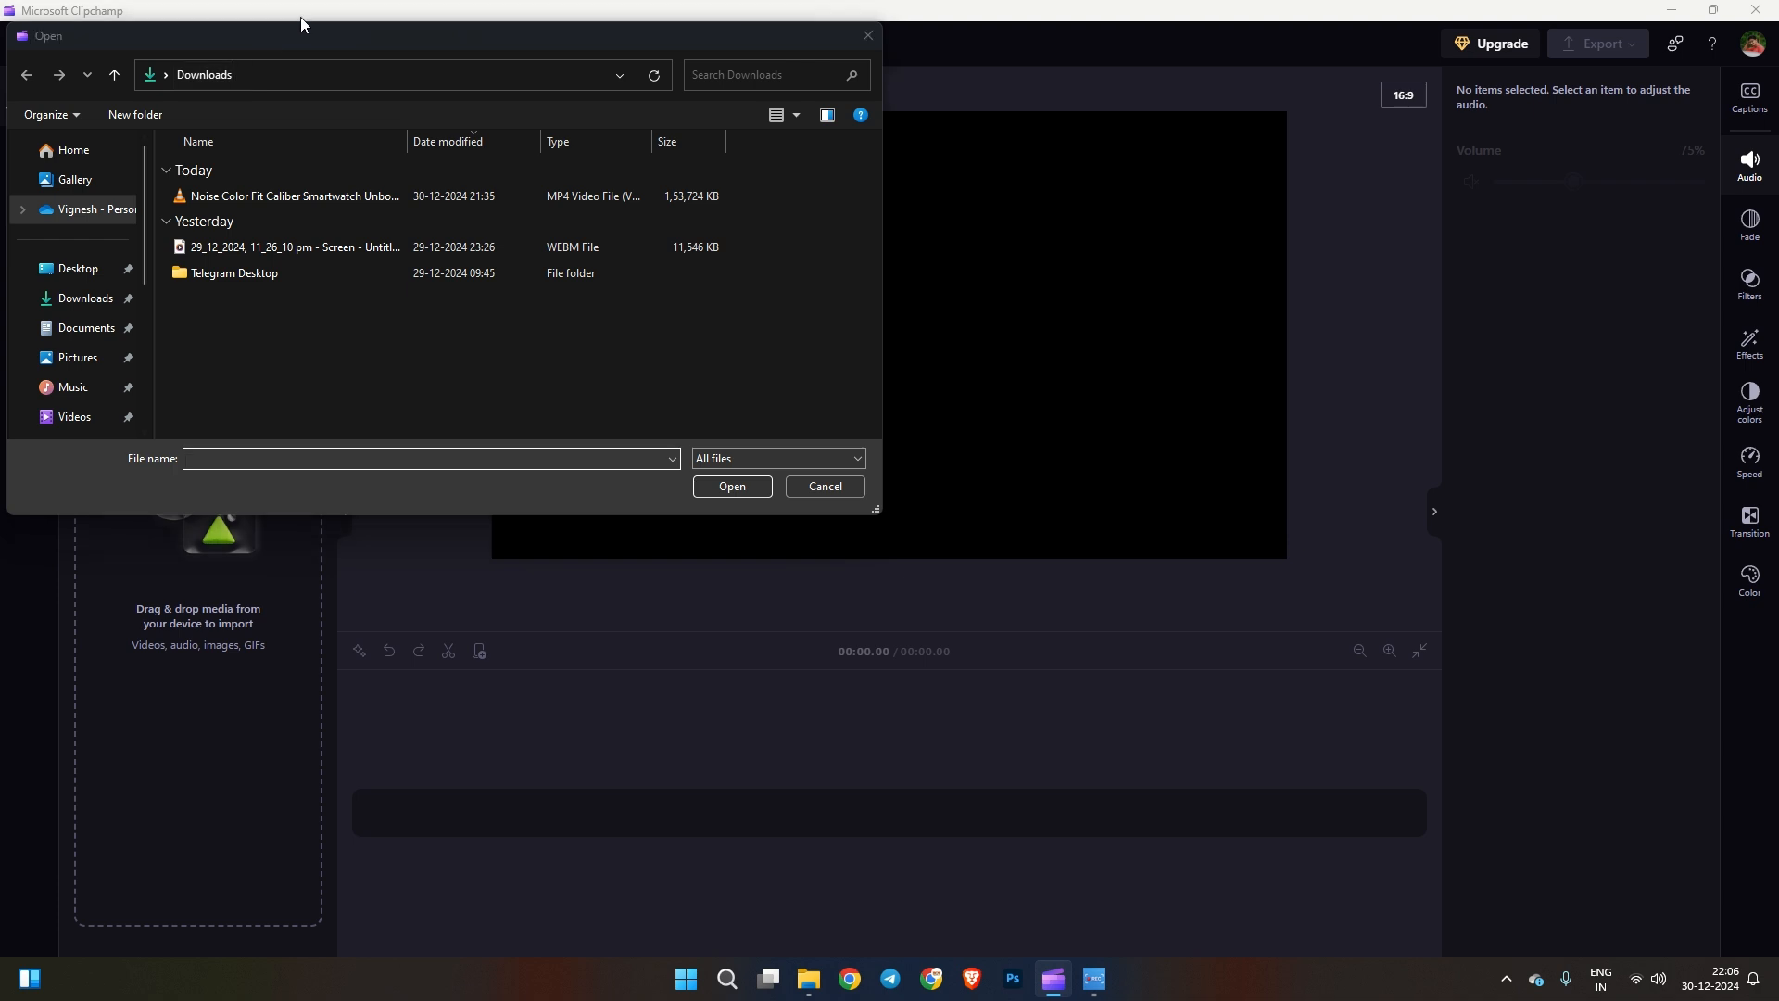
click(300, 196)
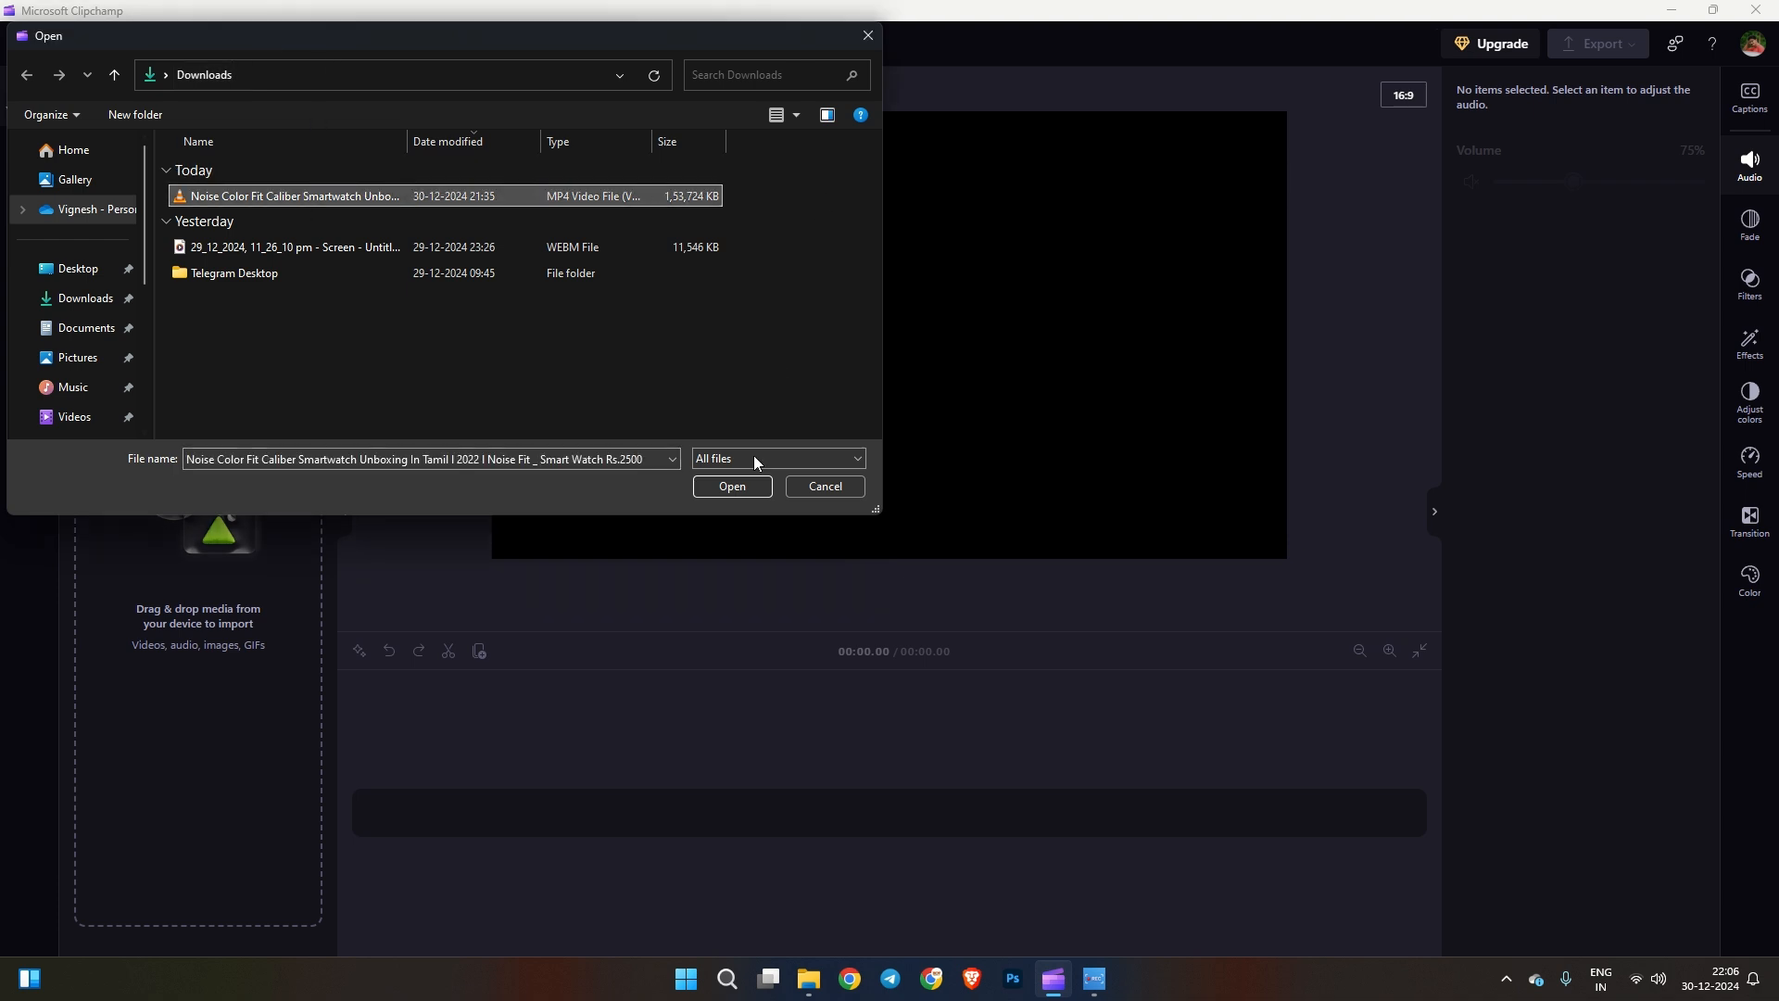
click(732, 486)
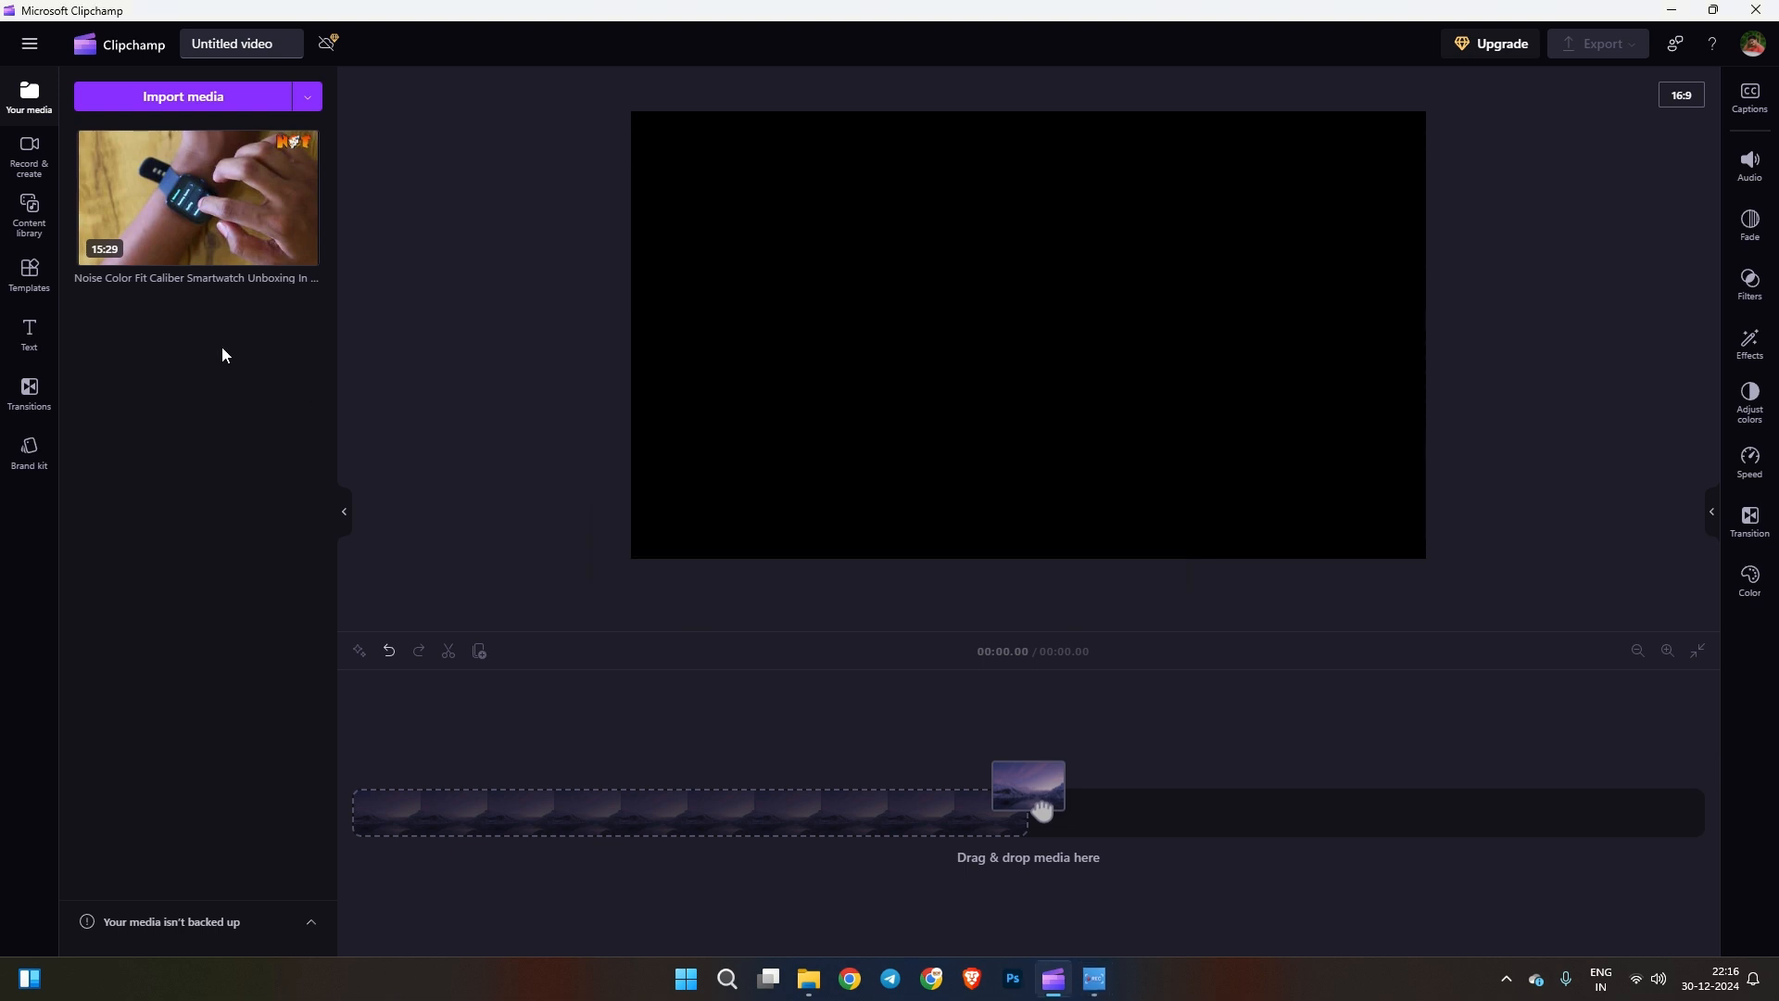
- Add the smartwatch unboxing video to the timeline and split it at 00:04.11
mouse_move(140, 185)
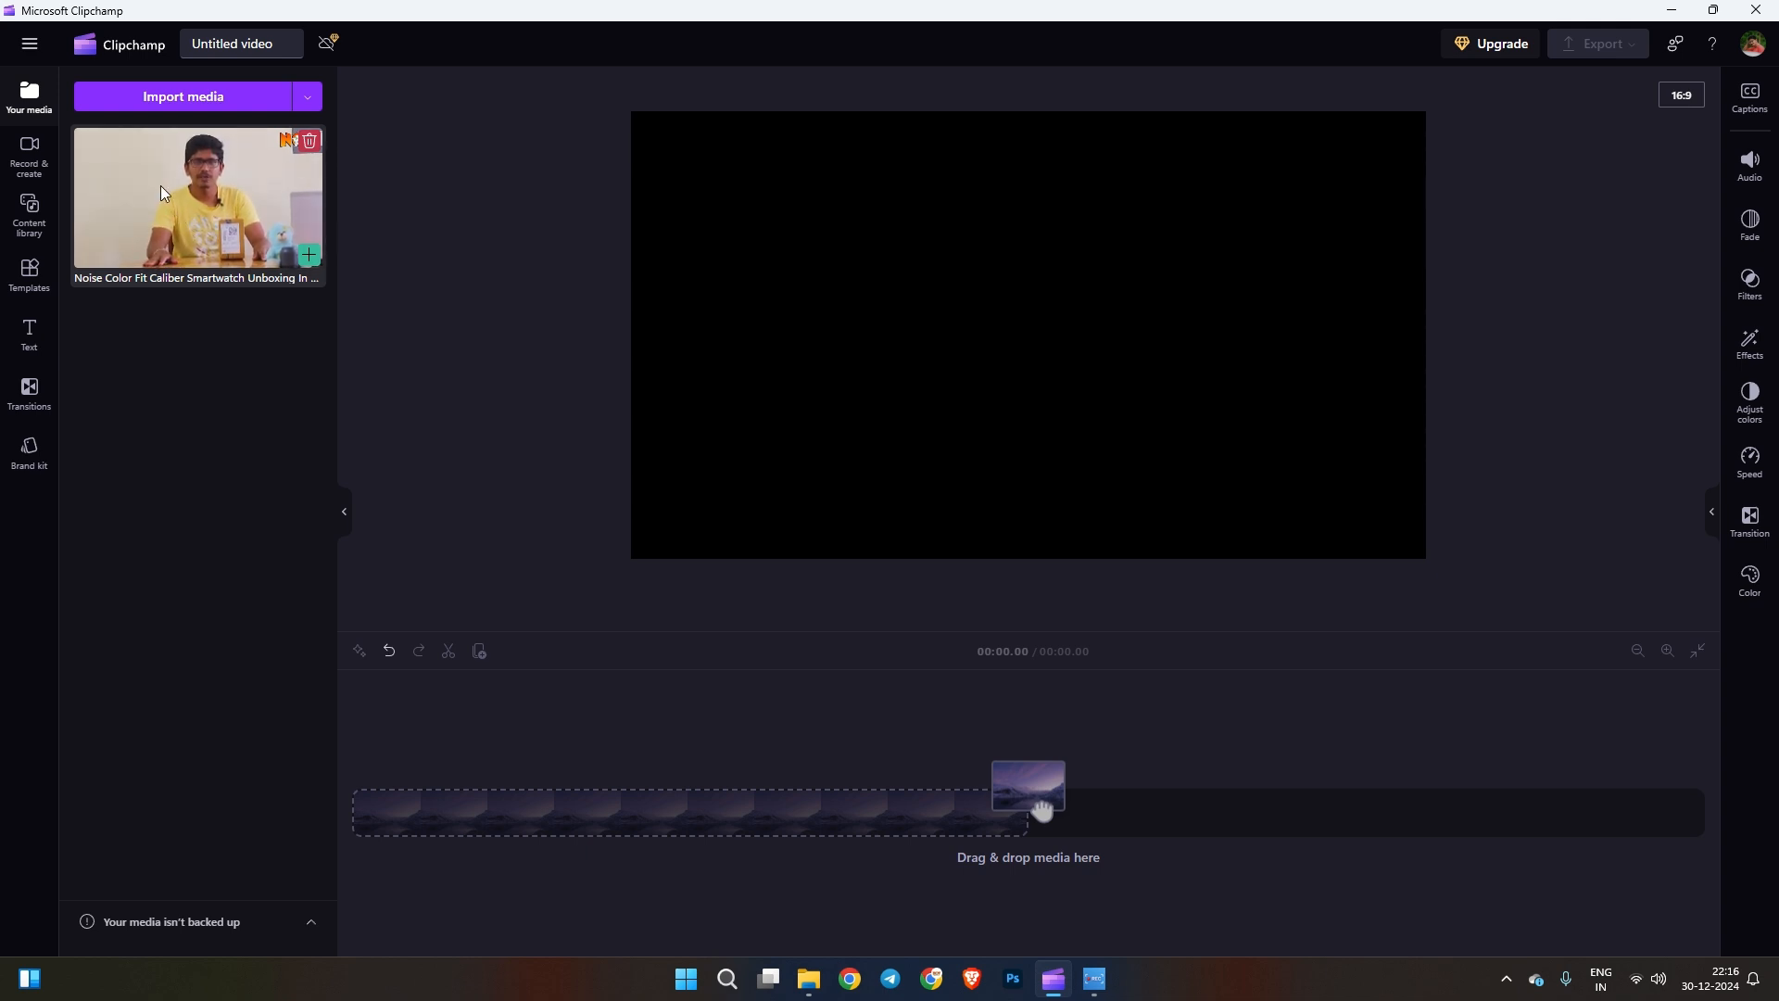
drag(186, 223, 547, 845)
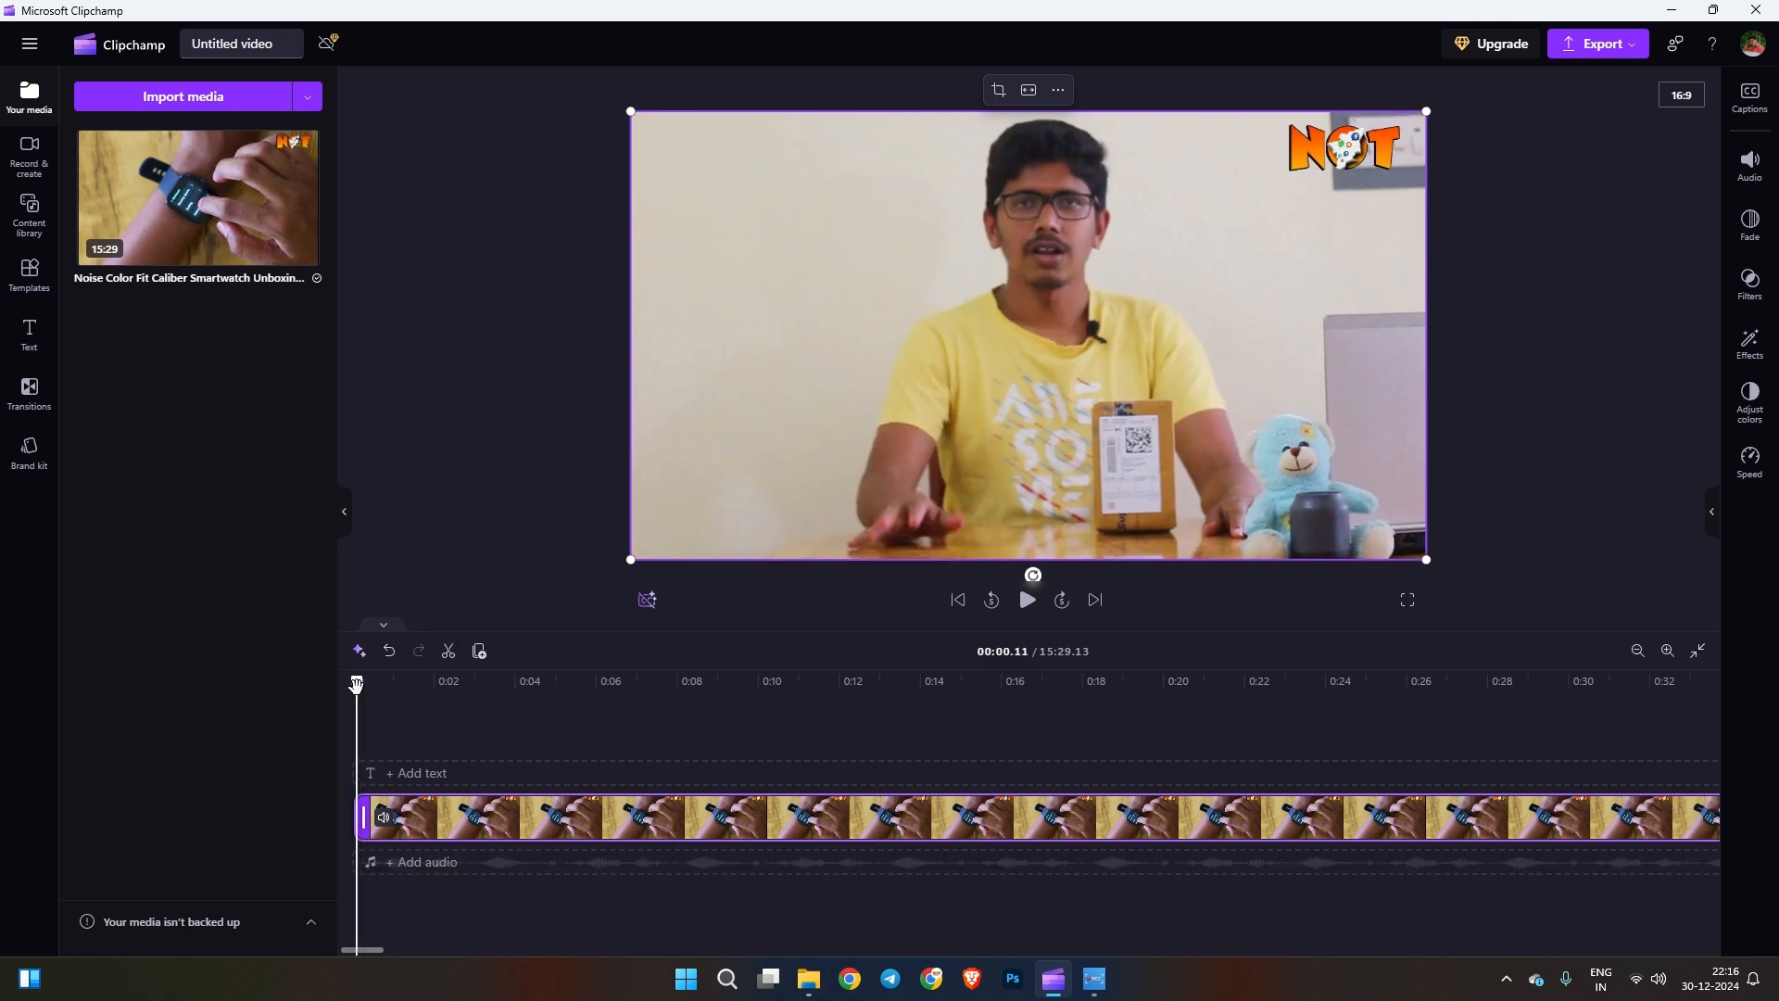
drag(359, 697, 517, 695)
click(450, 651)
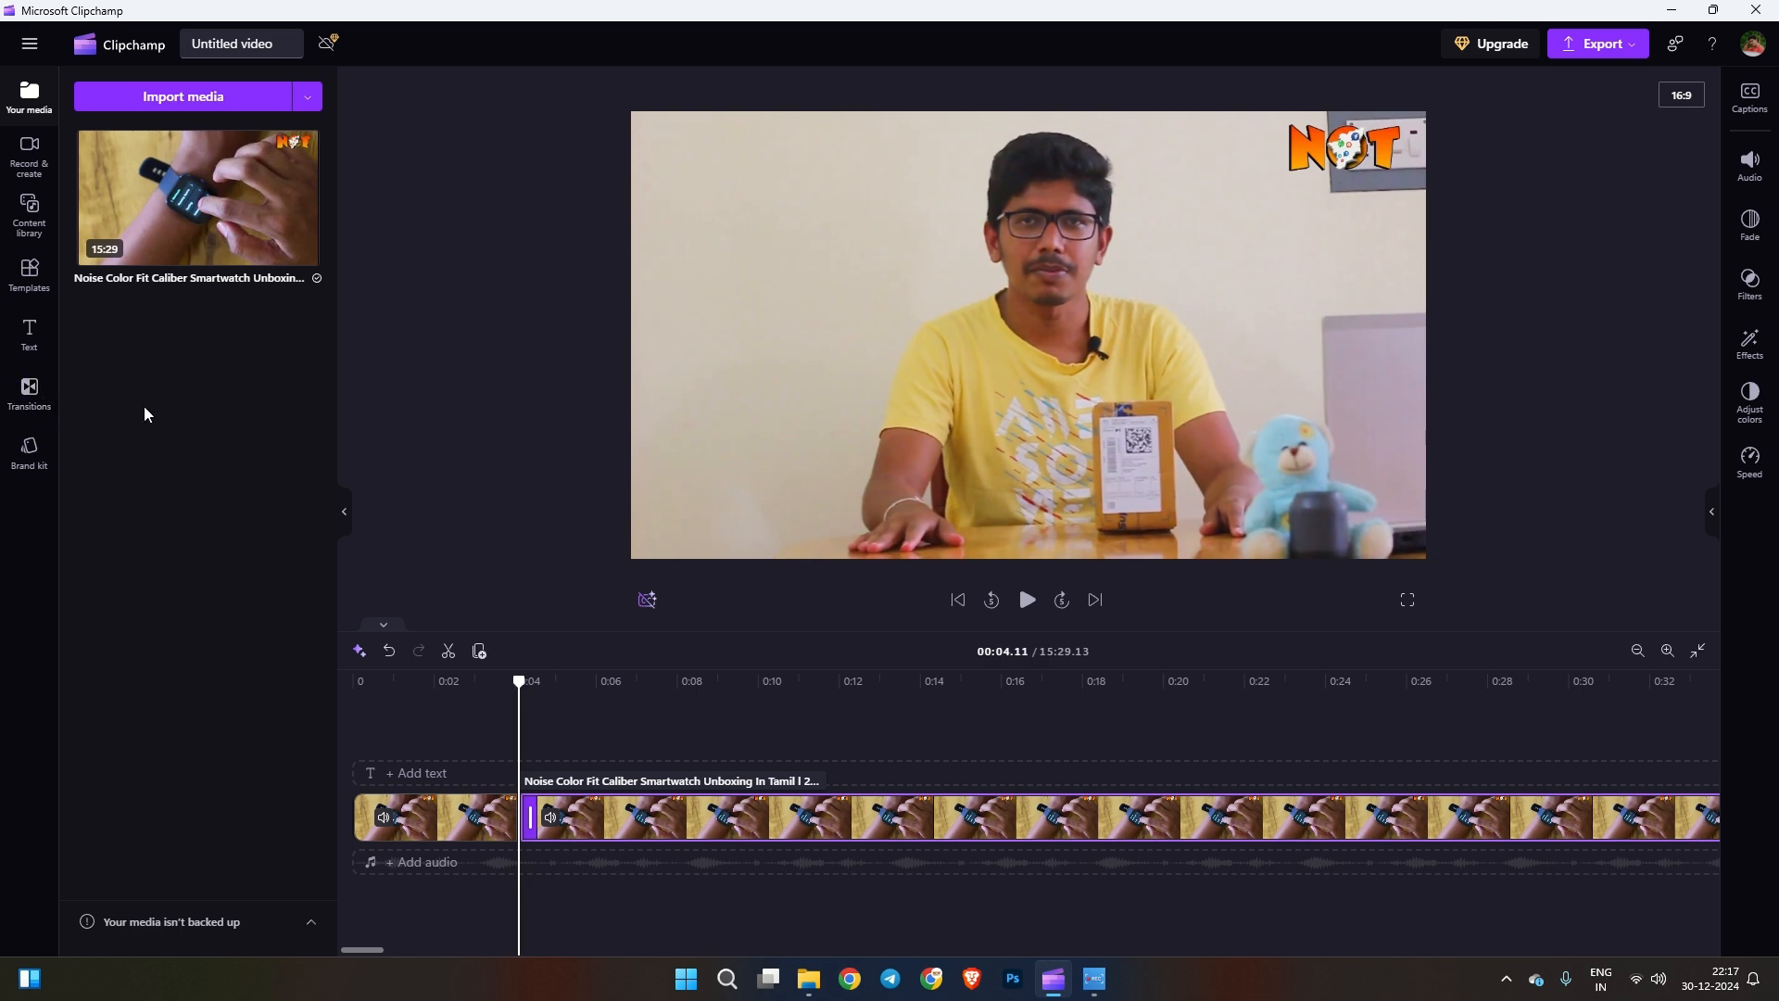
- Apply the Collage transition between the two clips at the split and move the playhead just before it
click(26, 398)
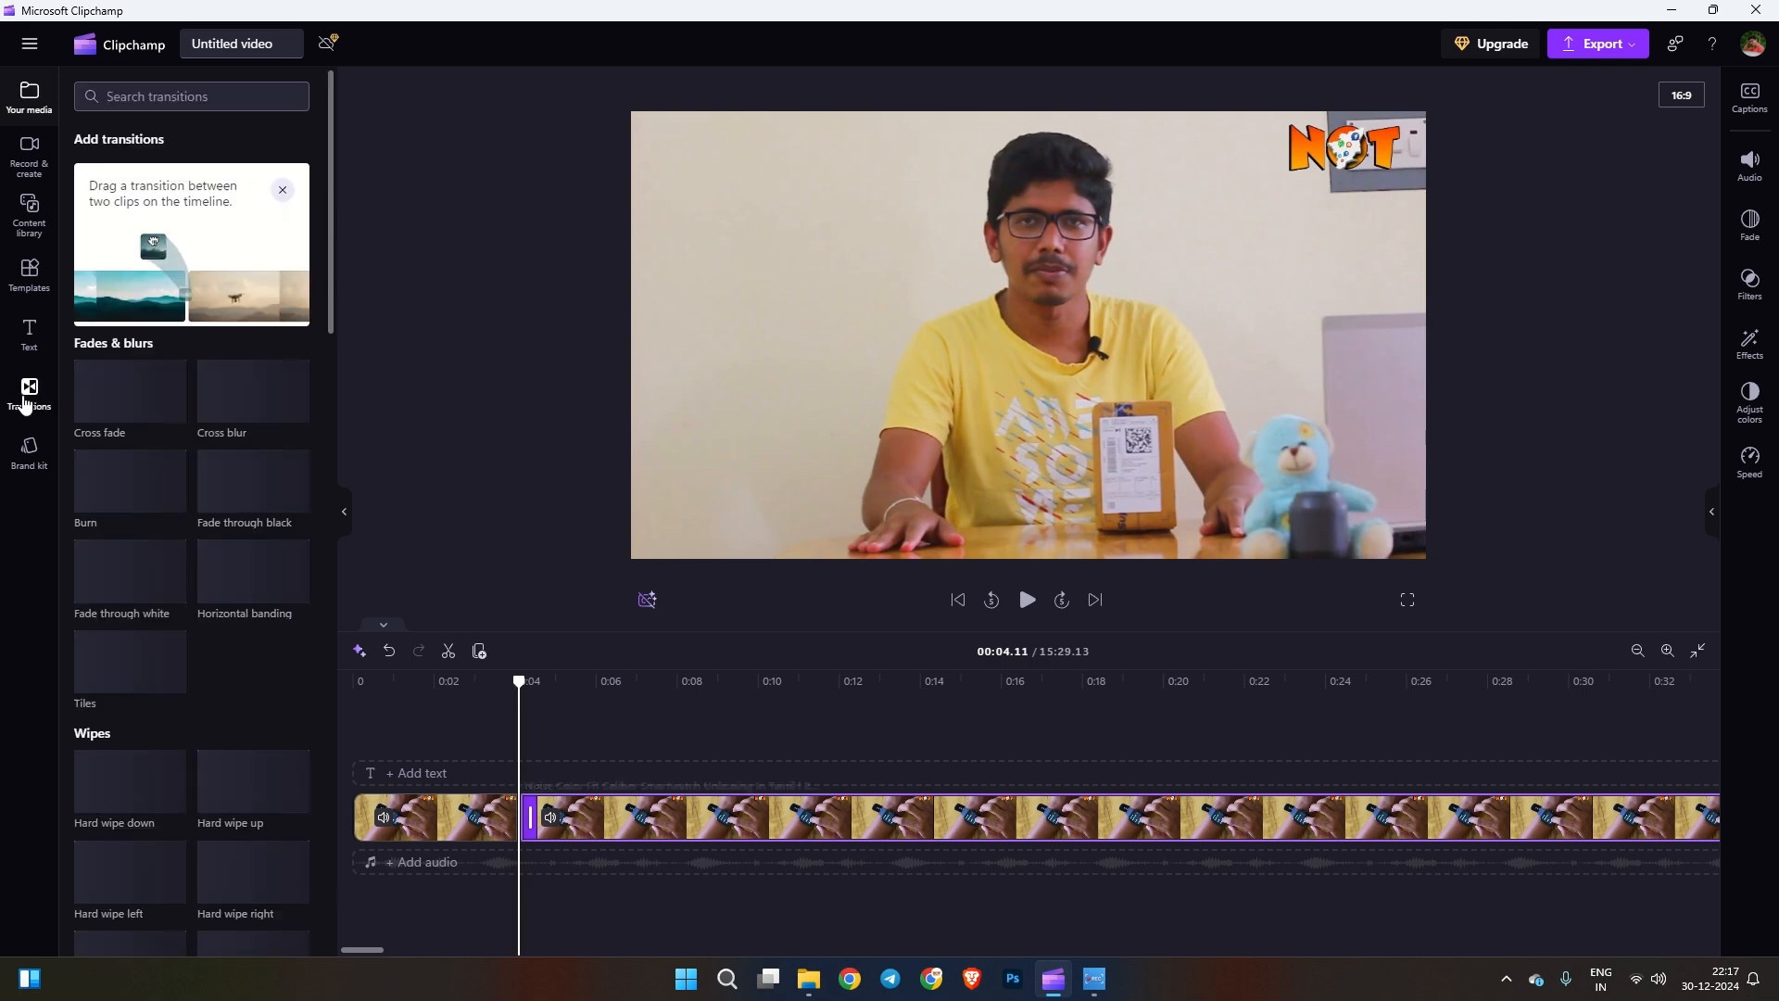
scroll(265, 619, down, 4)
scroll(267, 627, down, 5)
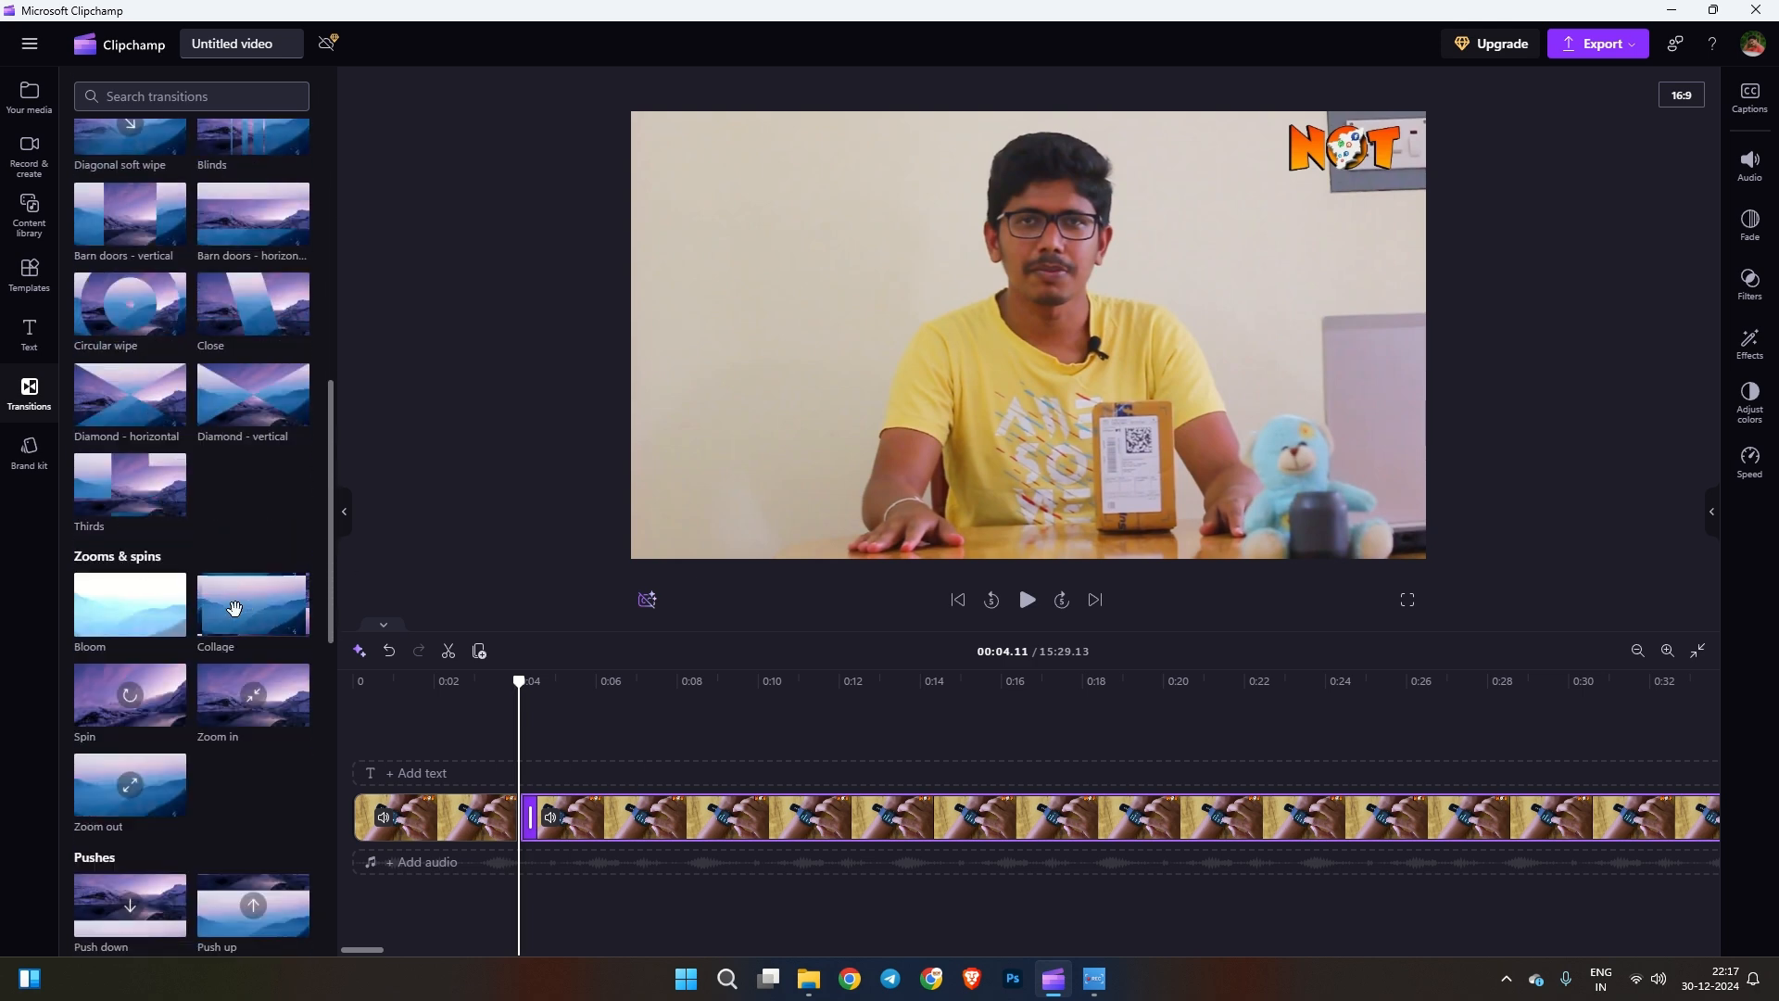
drag(264, 607, 516, 824)
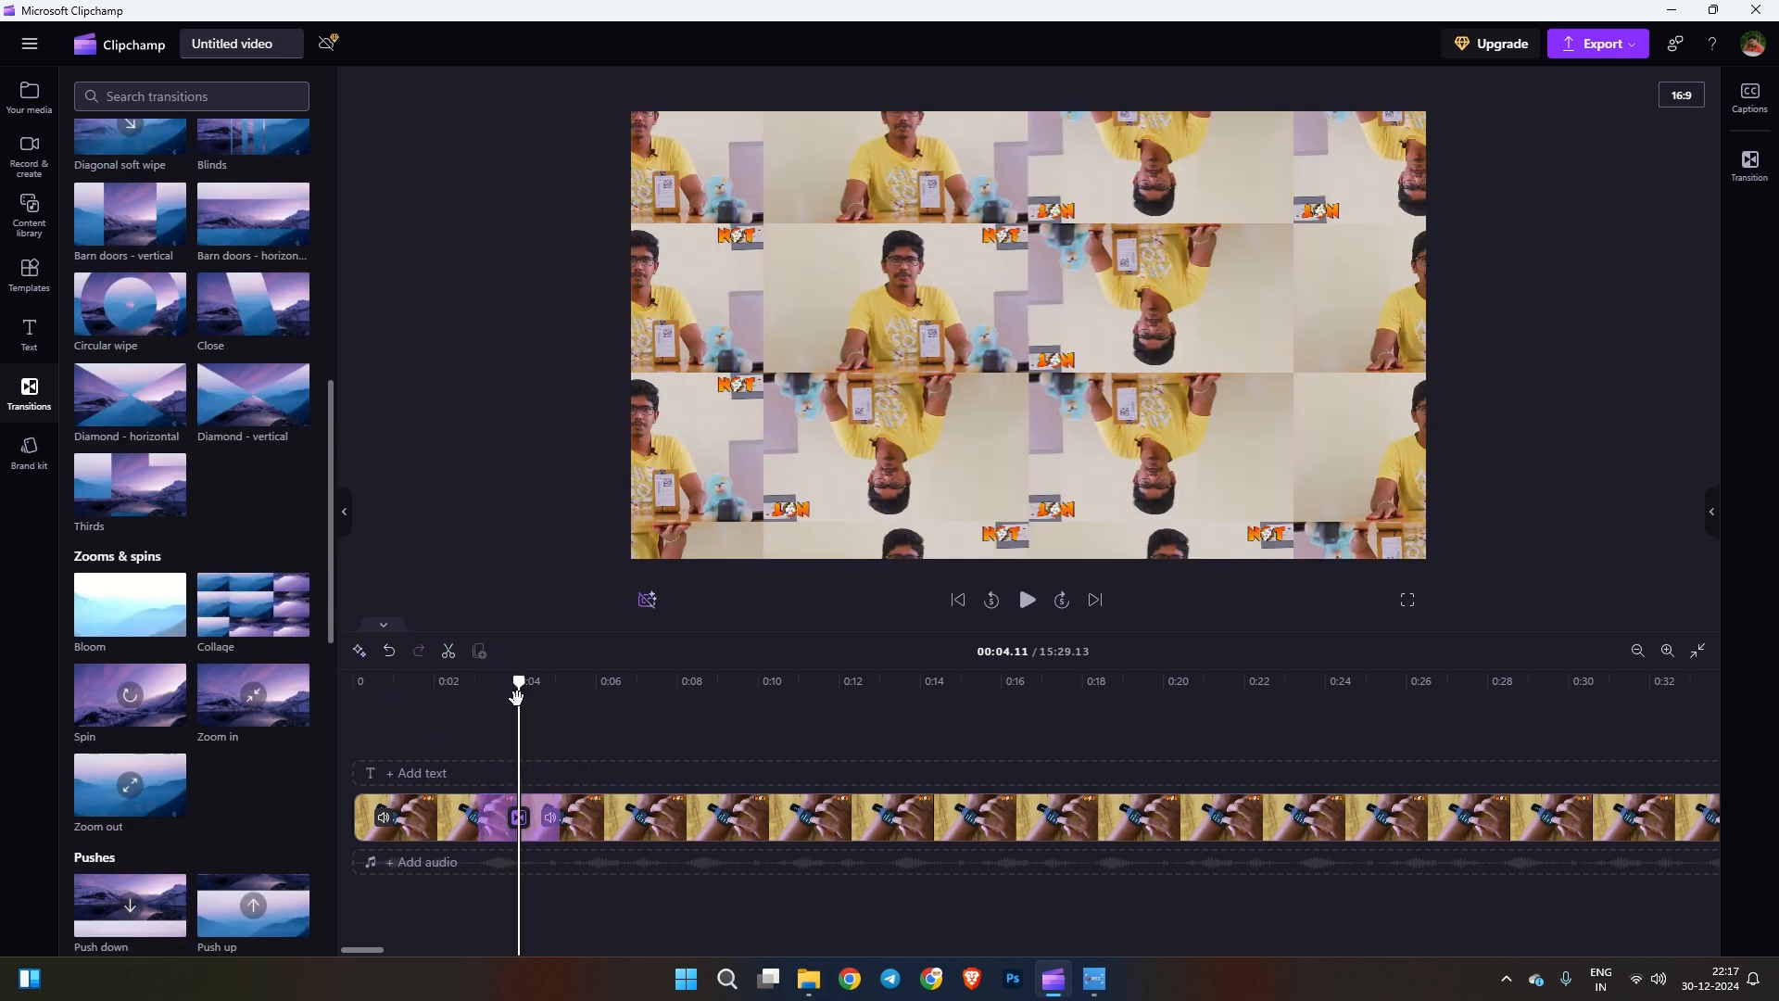
drag(516, 684, 470, 683)
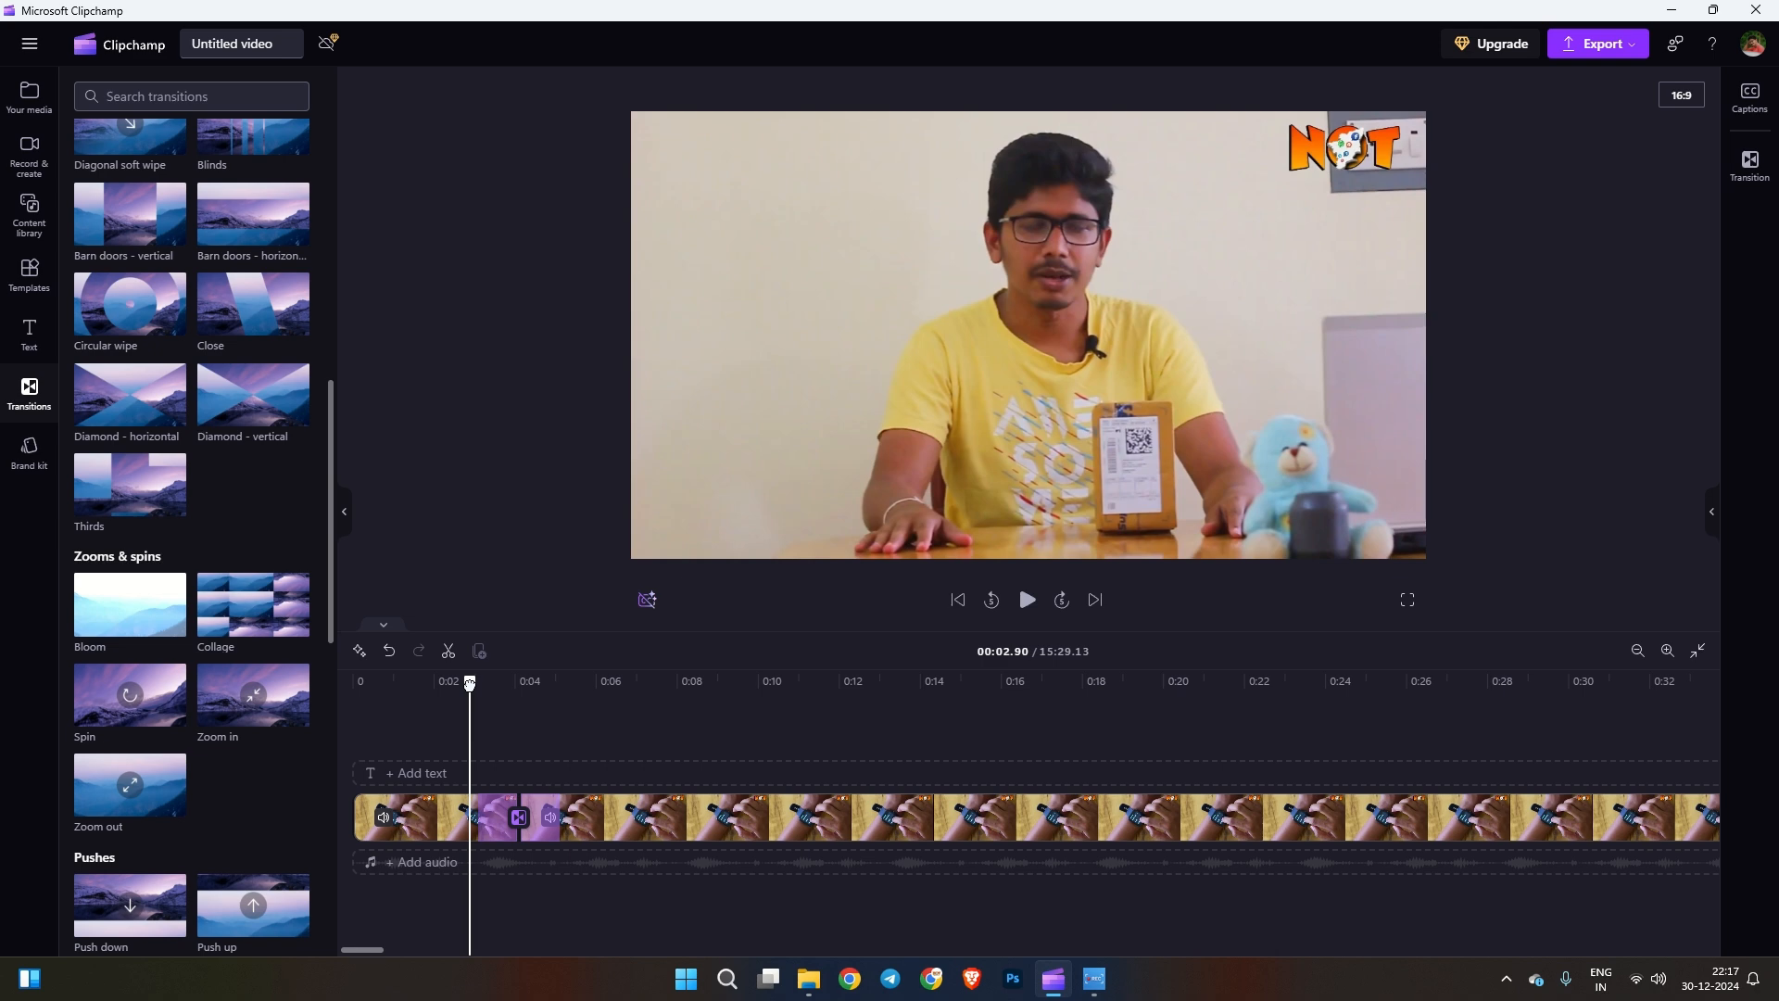
- Play the timeline through the Collage transition to preview it and pause playback after the split
click(1026, 600)
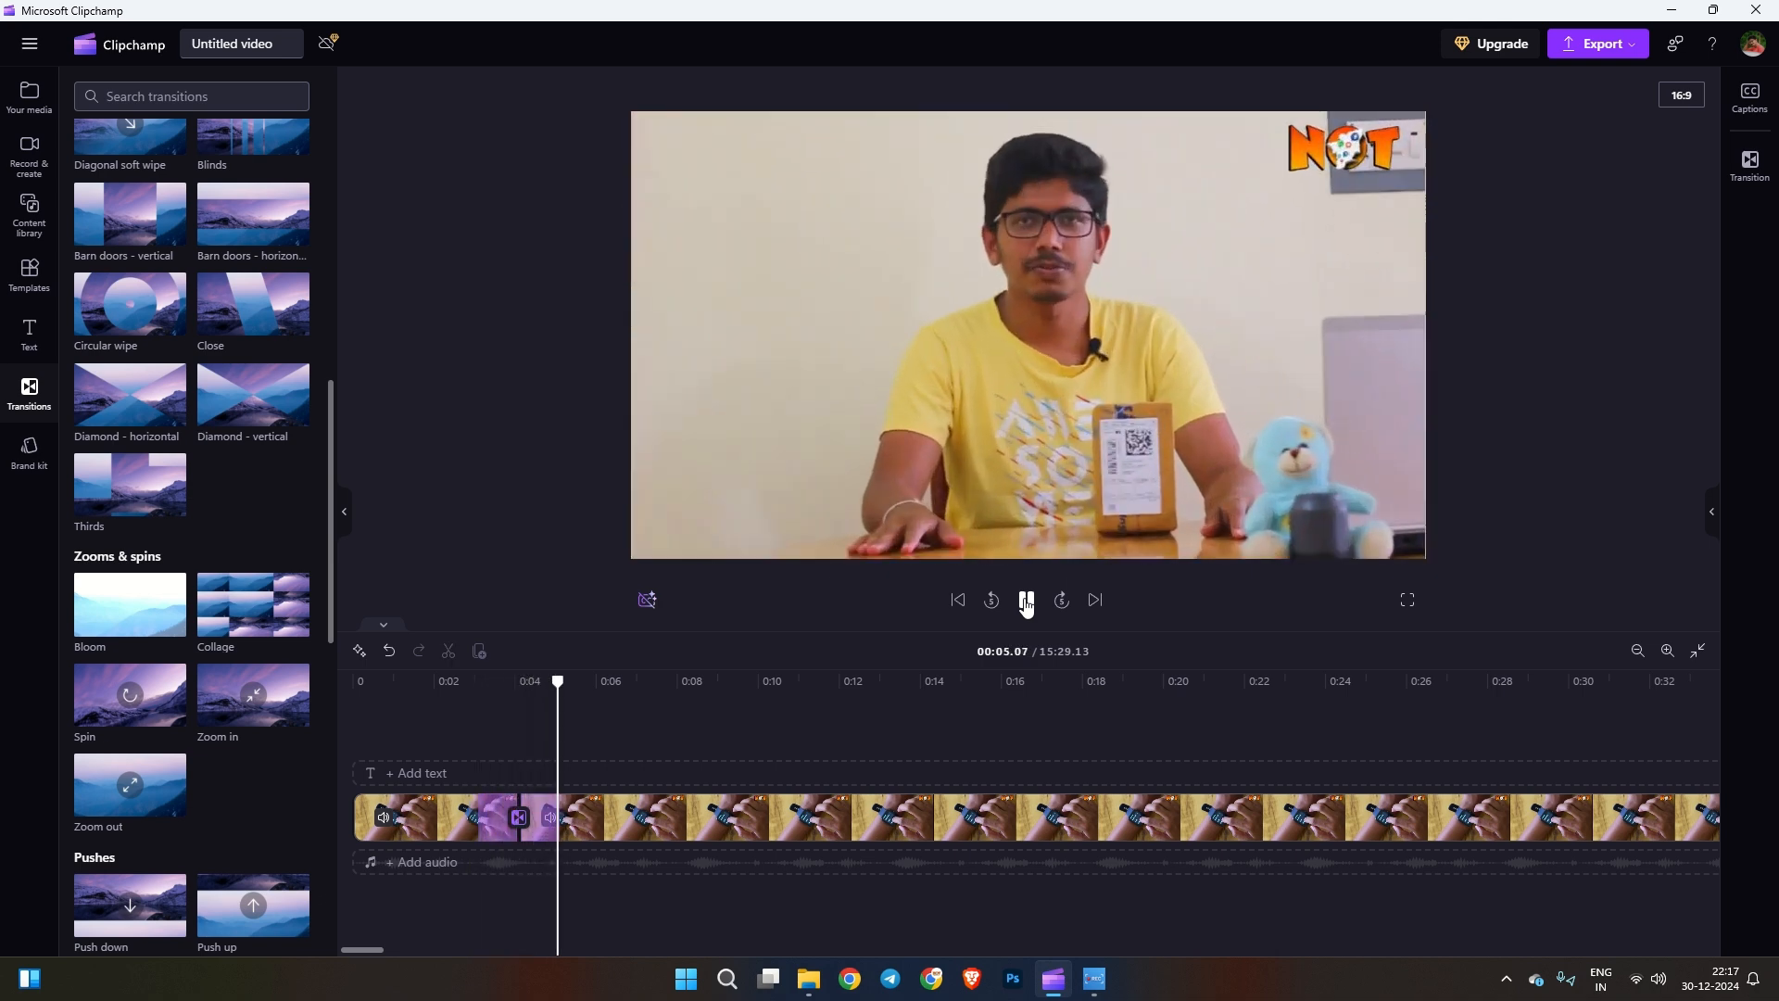
click(1026, 600)
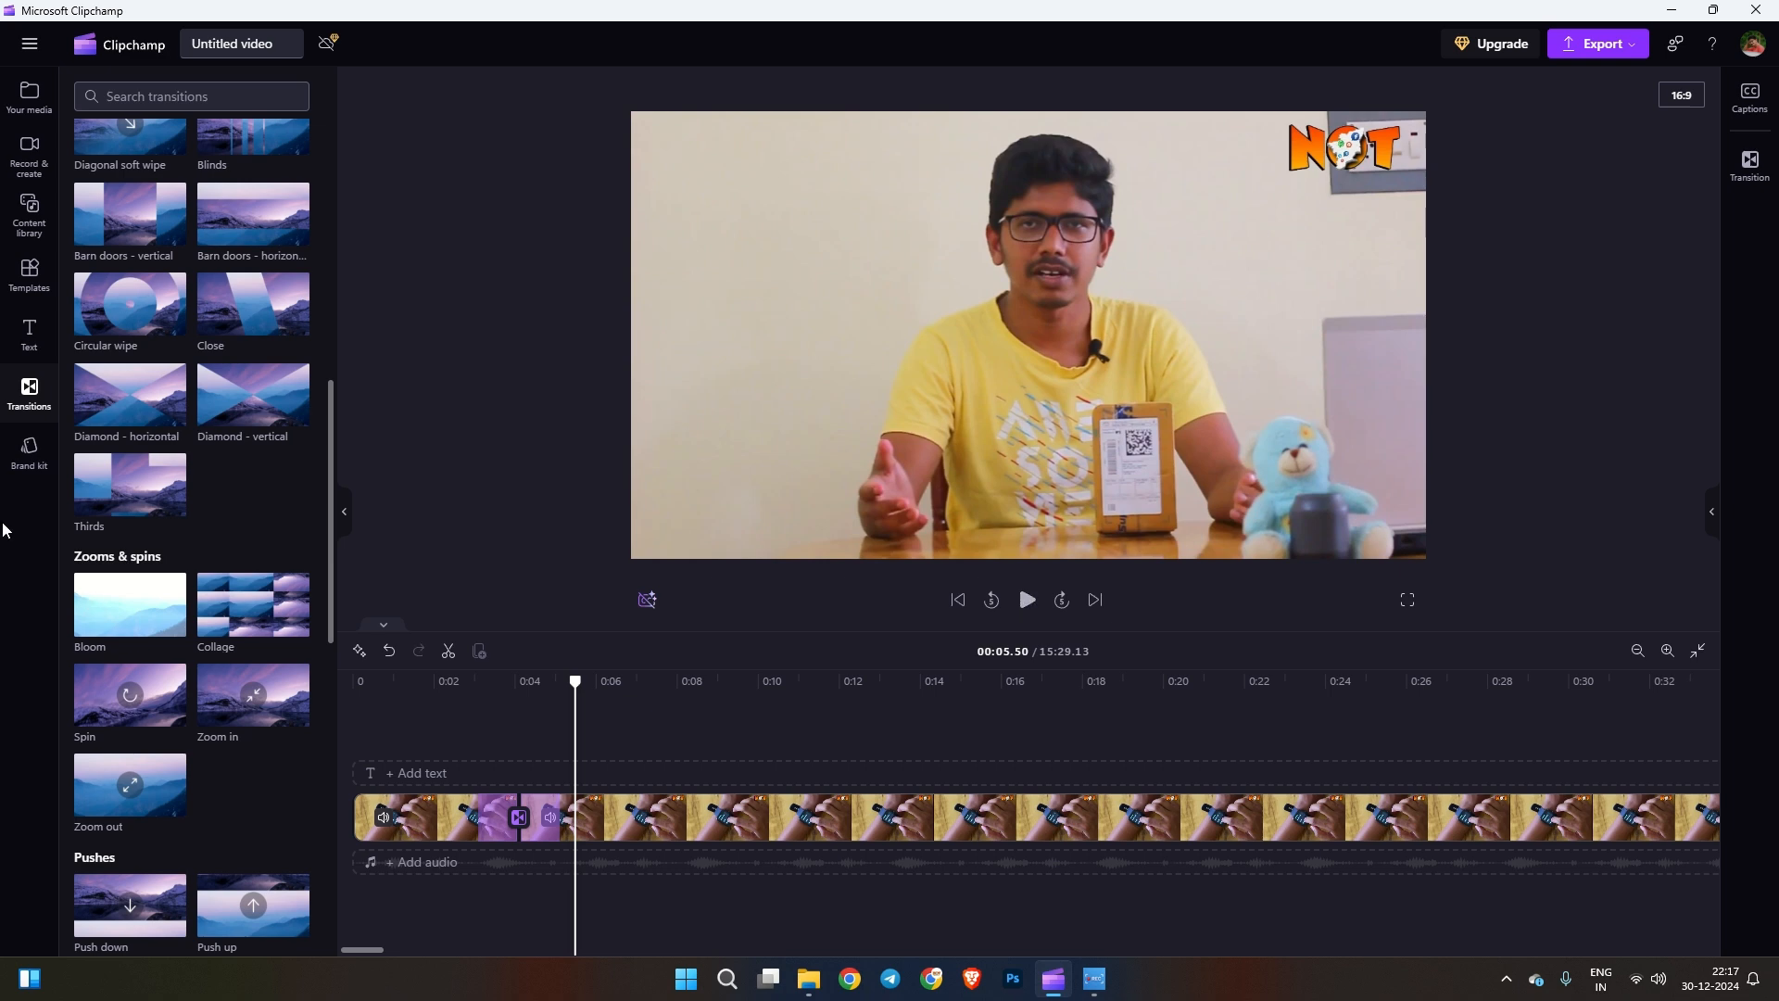
- Look over the brand kit options and the media import dialog without importing a file
click(25, 397)
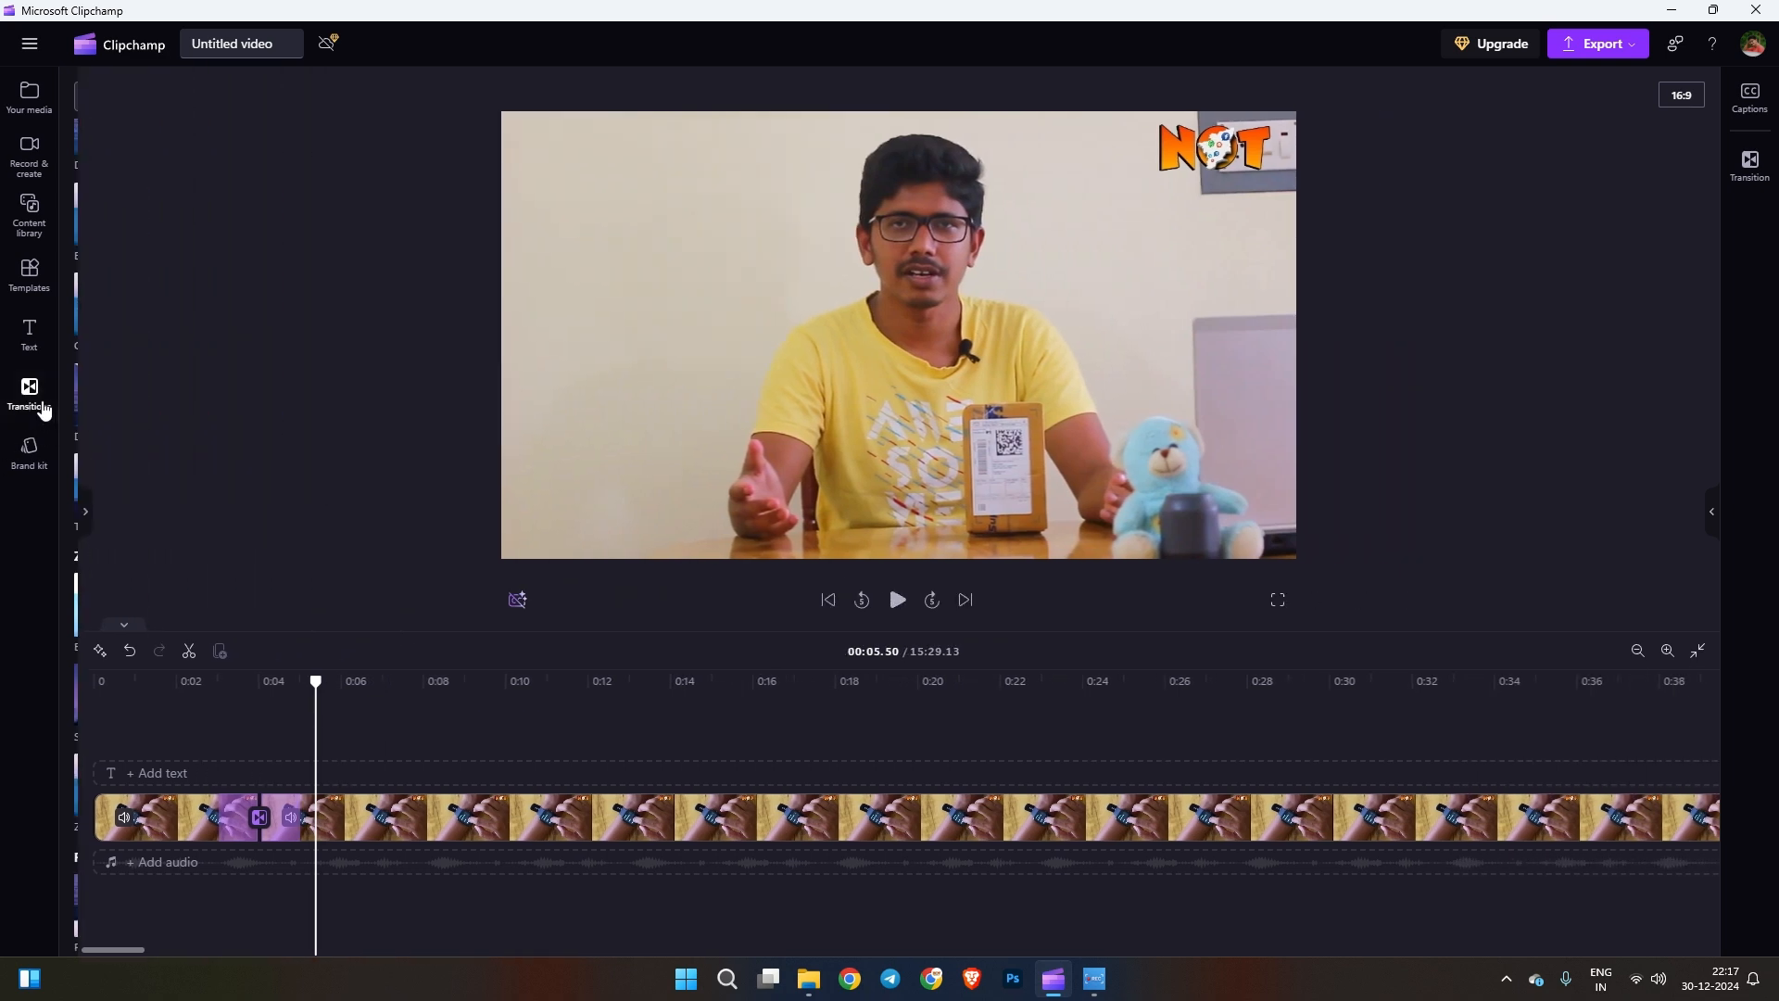
click(29, 453)
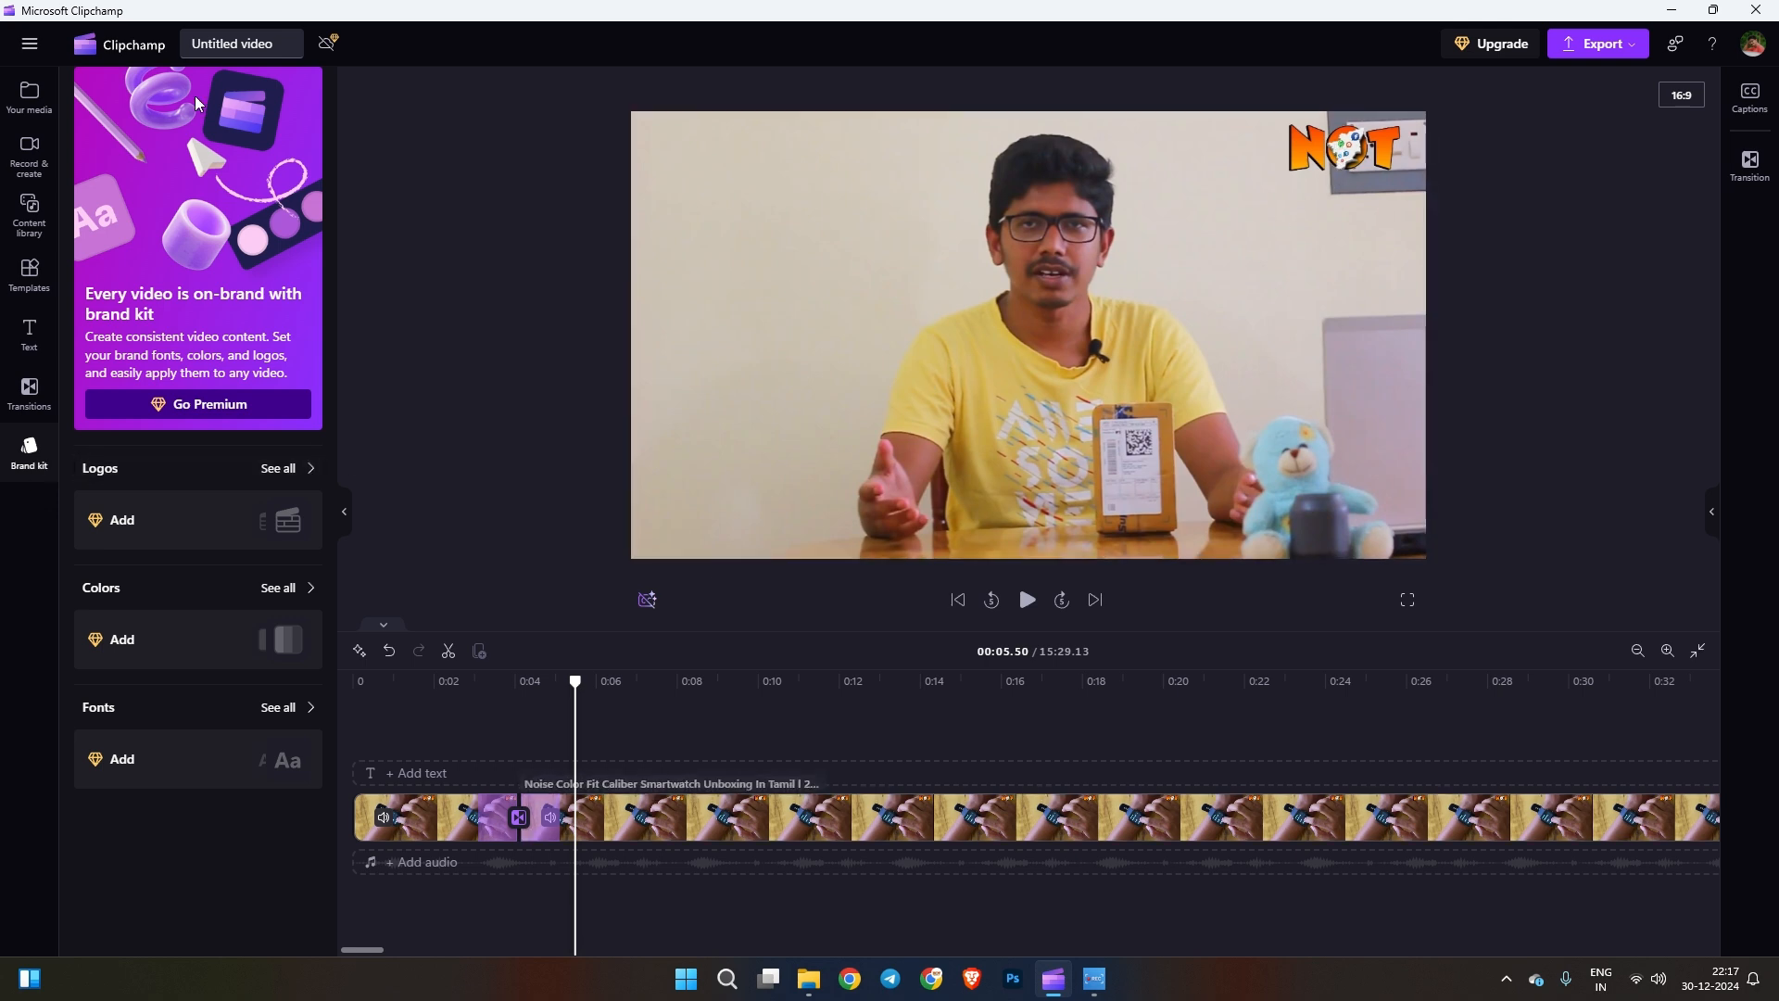
click(29, 93)
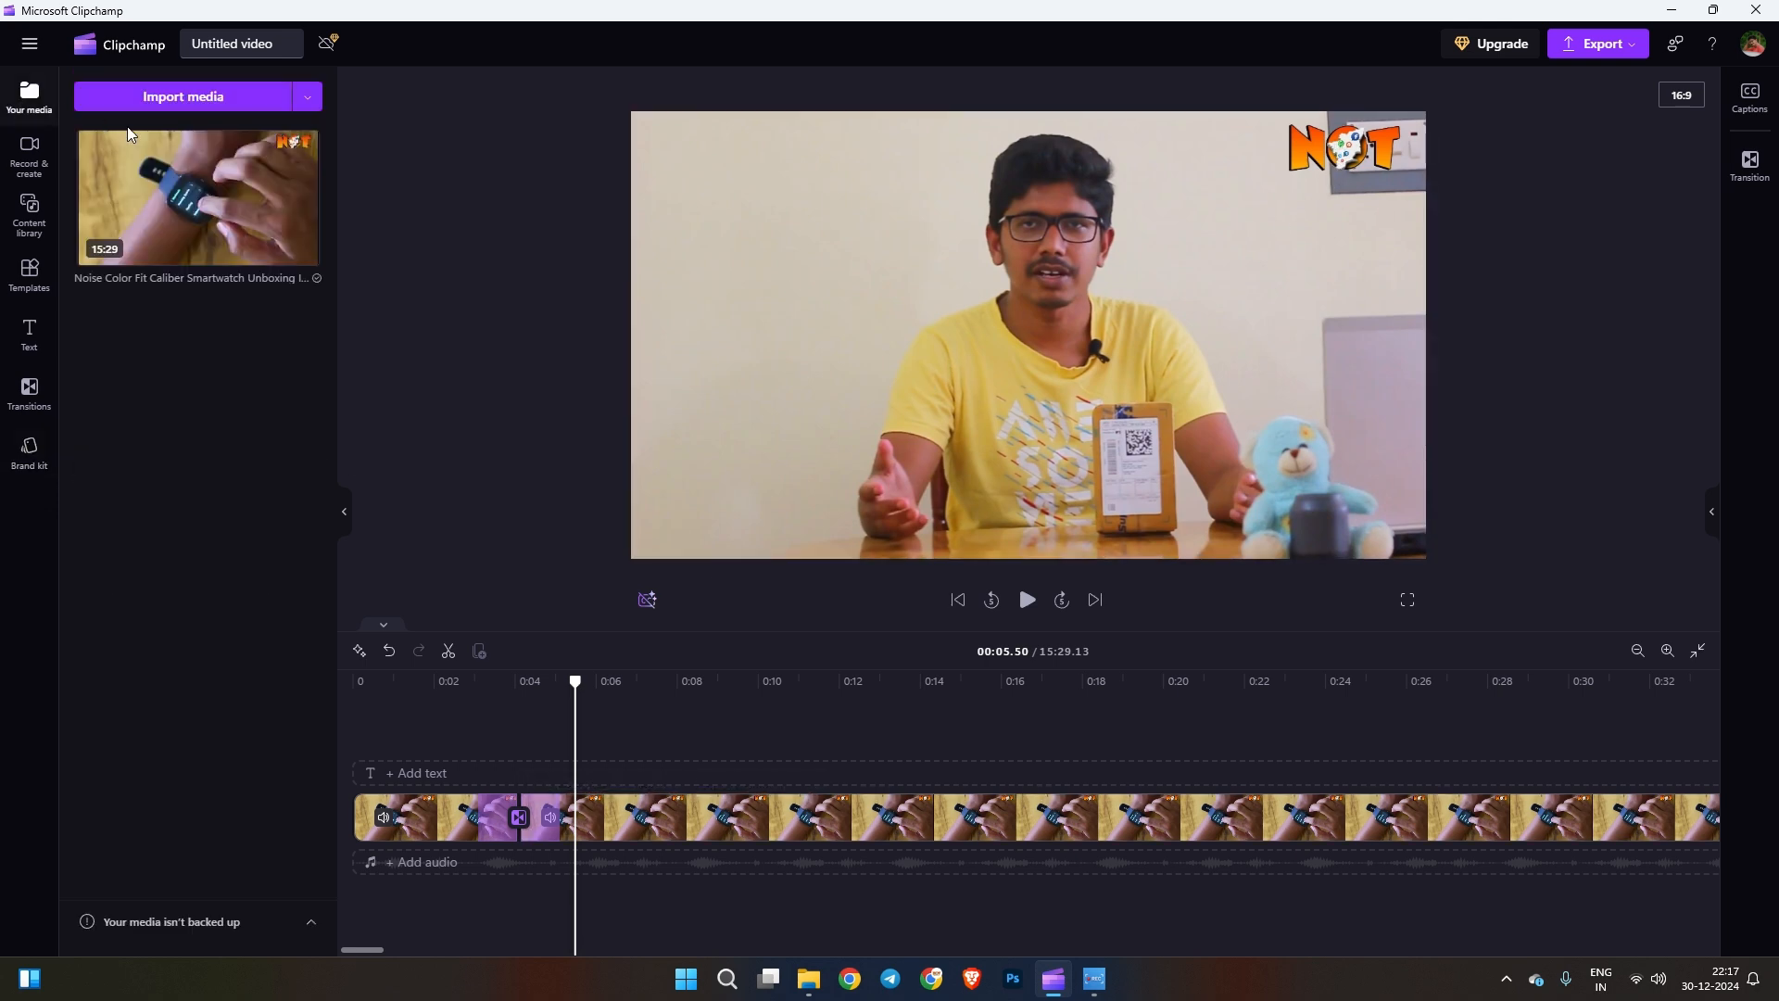
click(184, 97)
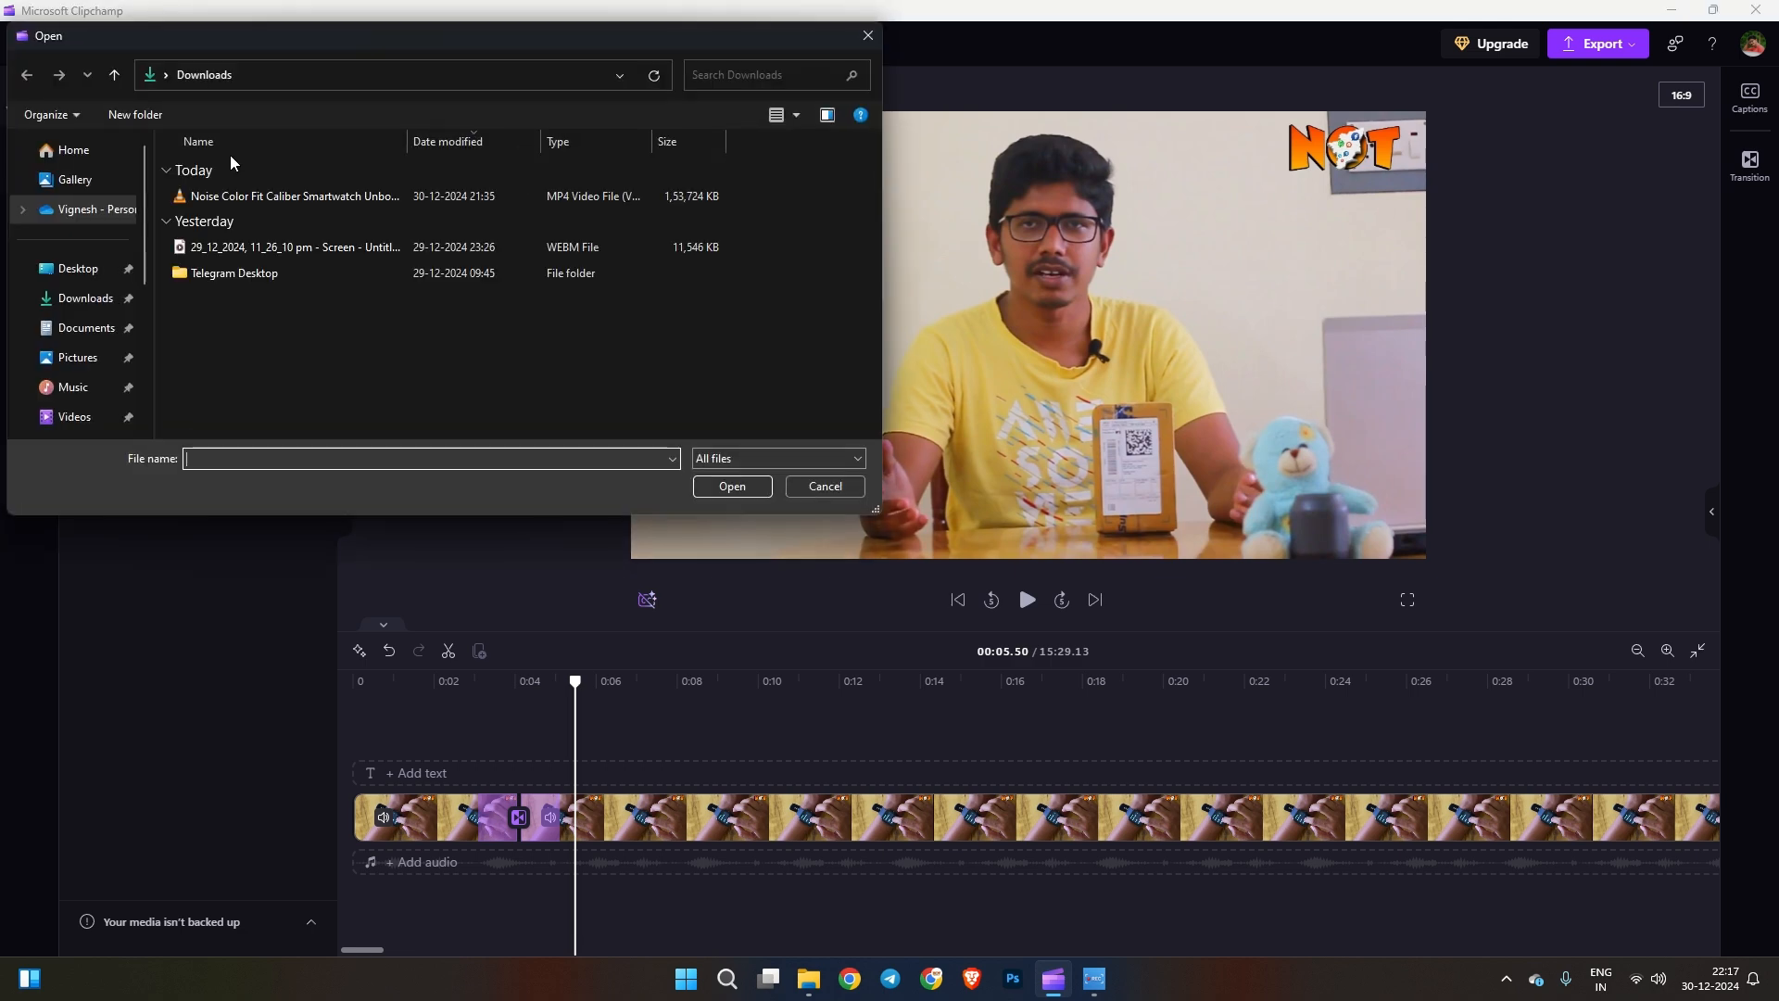
click(867, 36)
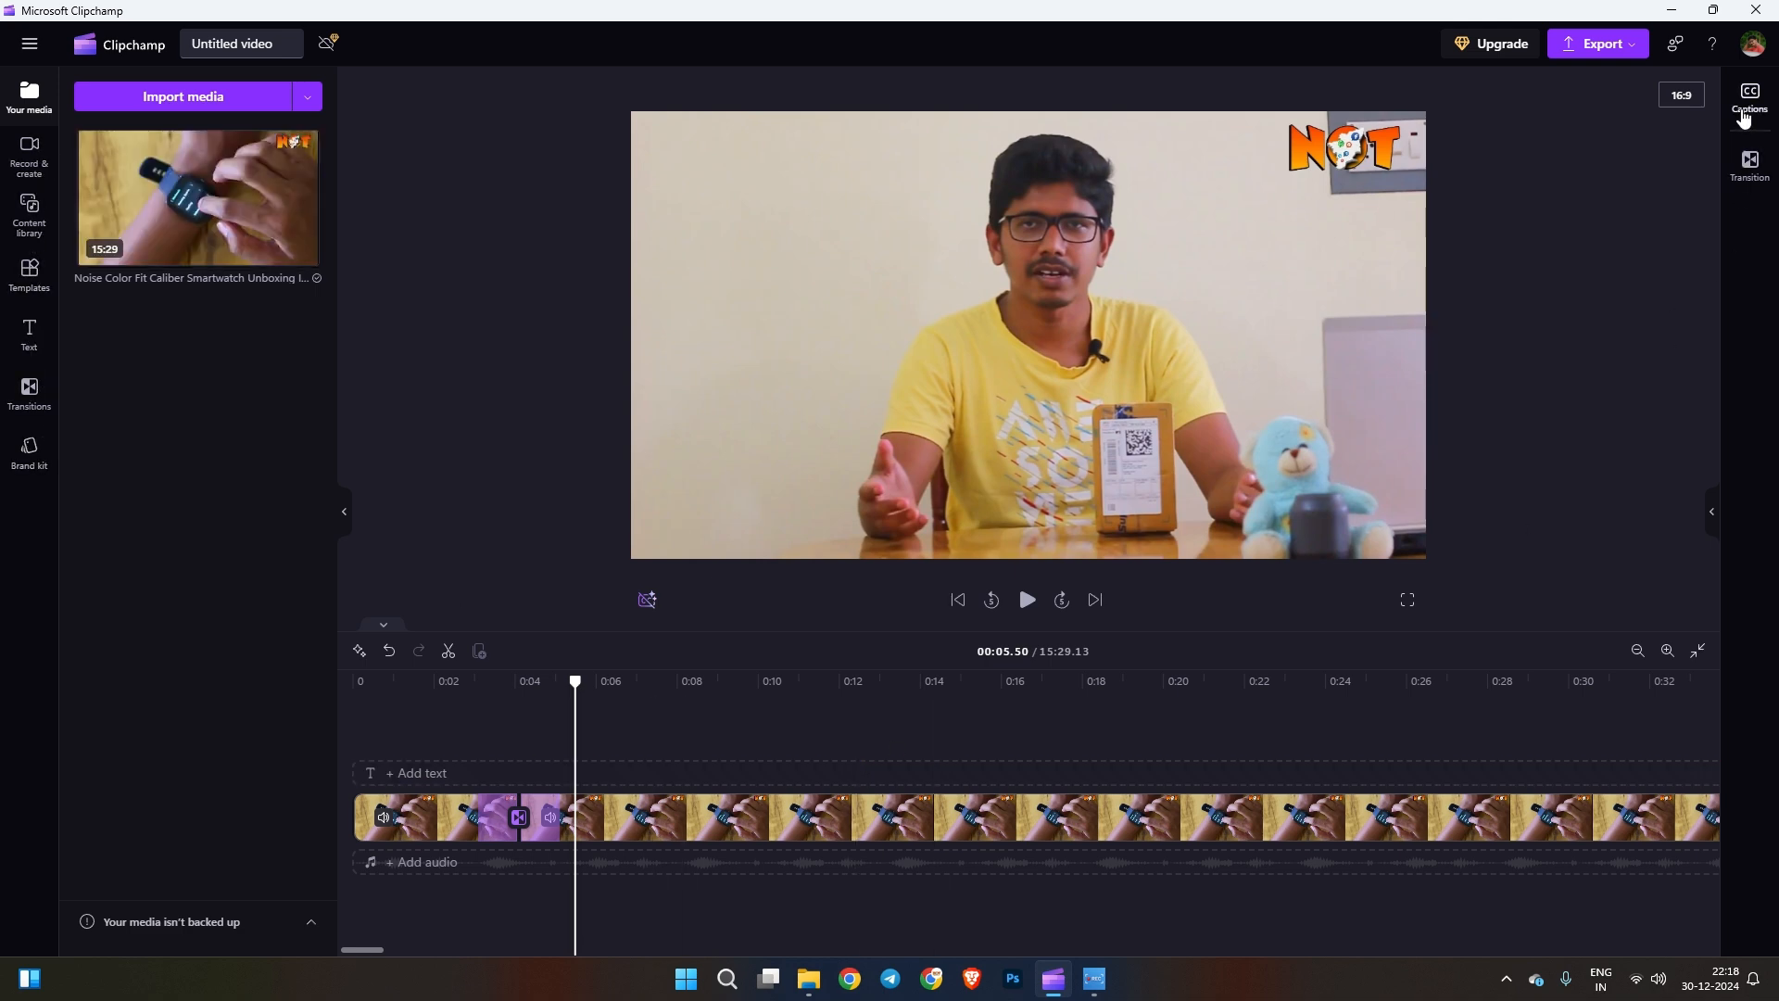
- Detach the audio from the second smartwatch clip and delete the detached audio from the timeline
click(830, 819)
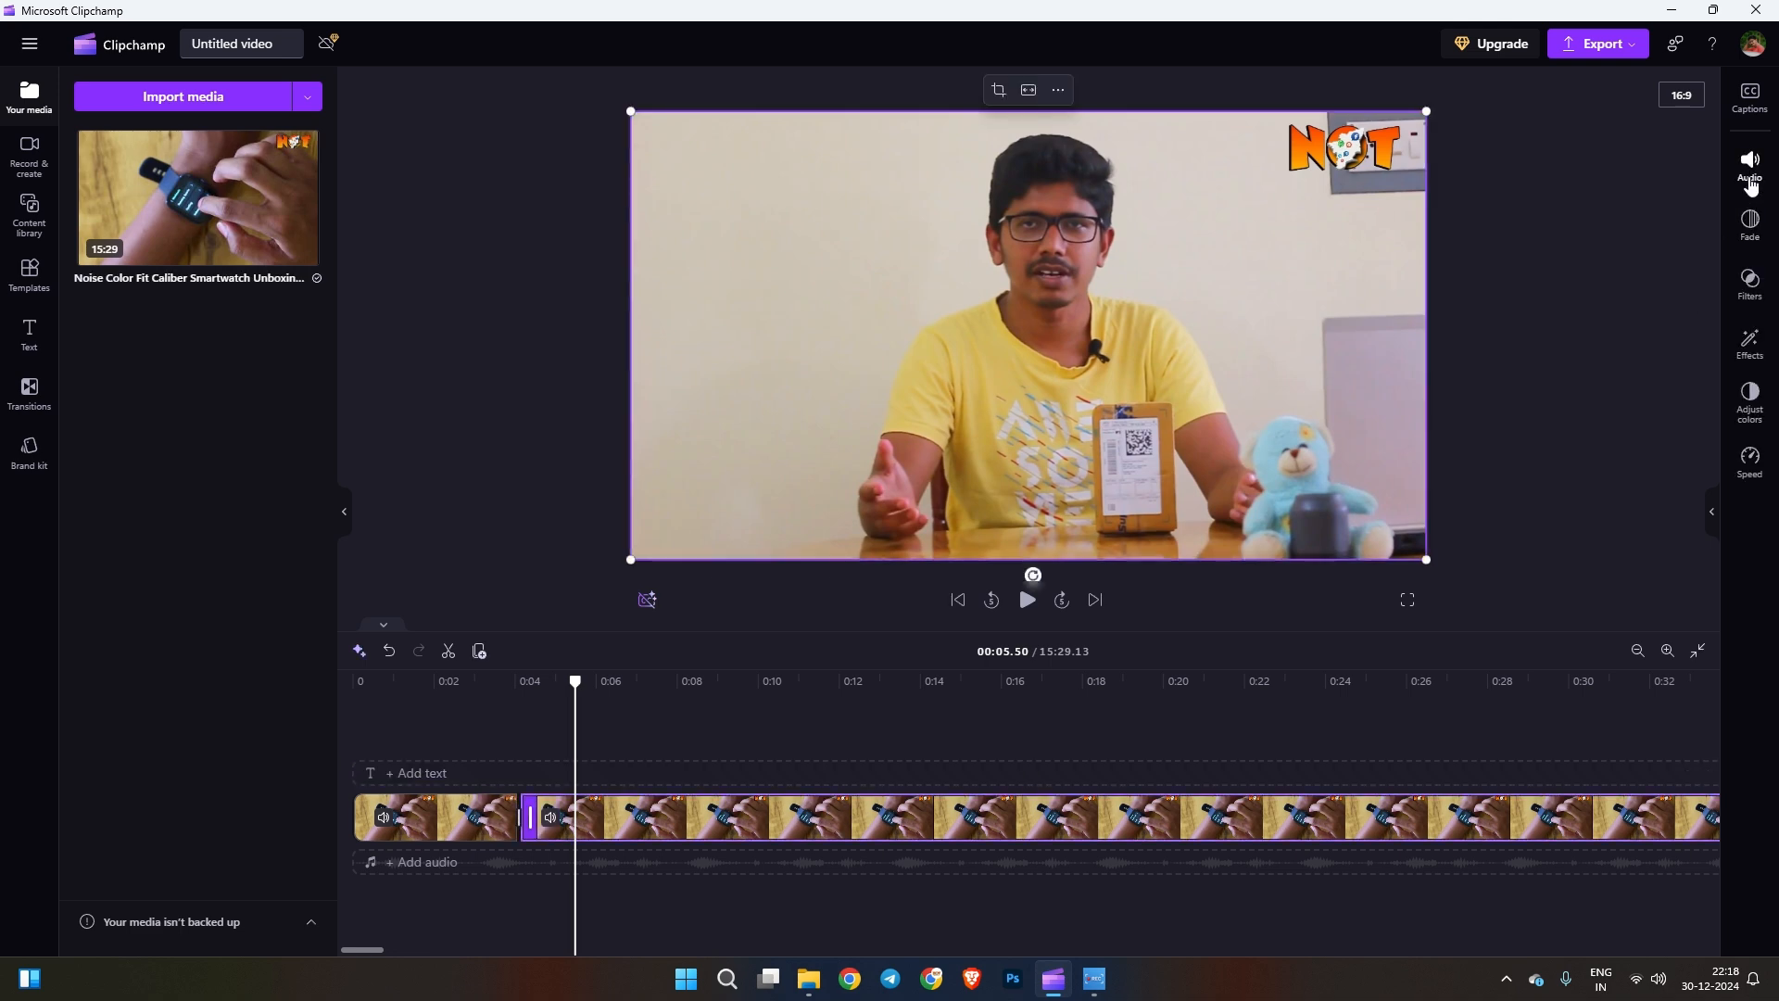
click(1750, 171)
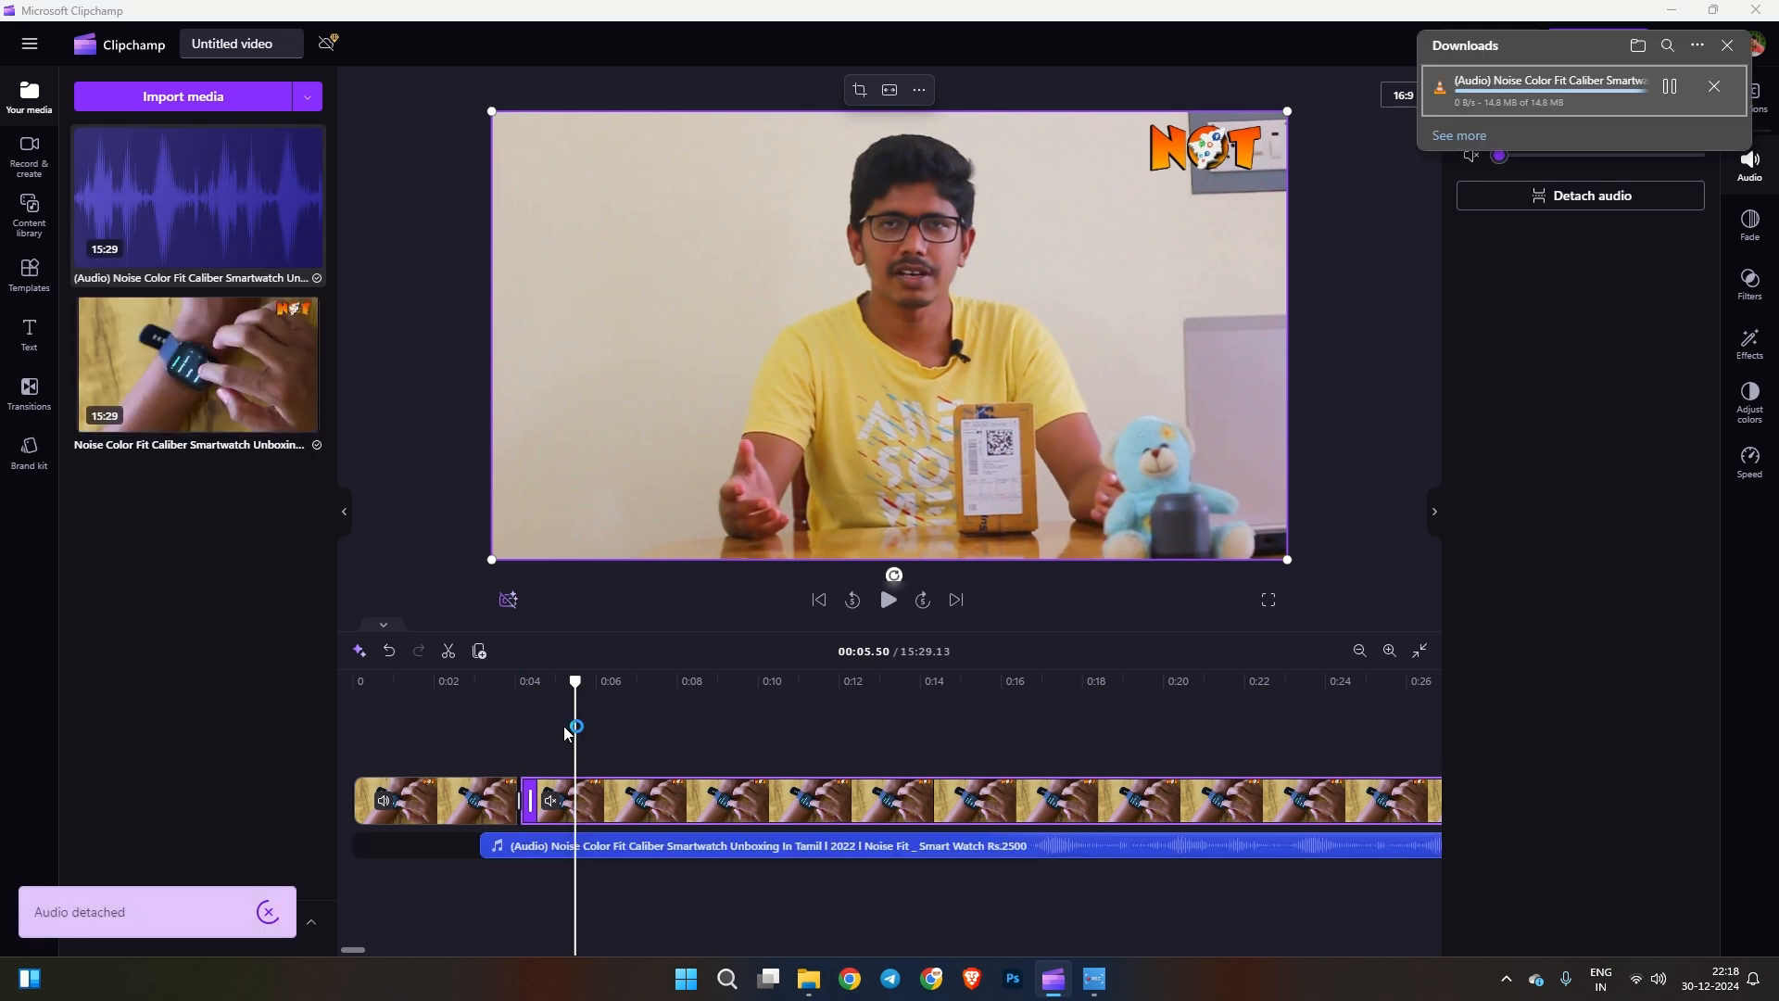
click(637, 850)
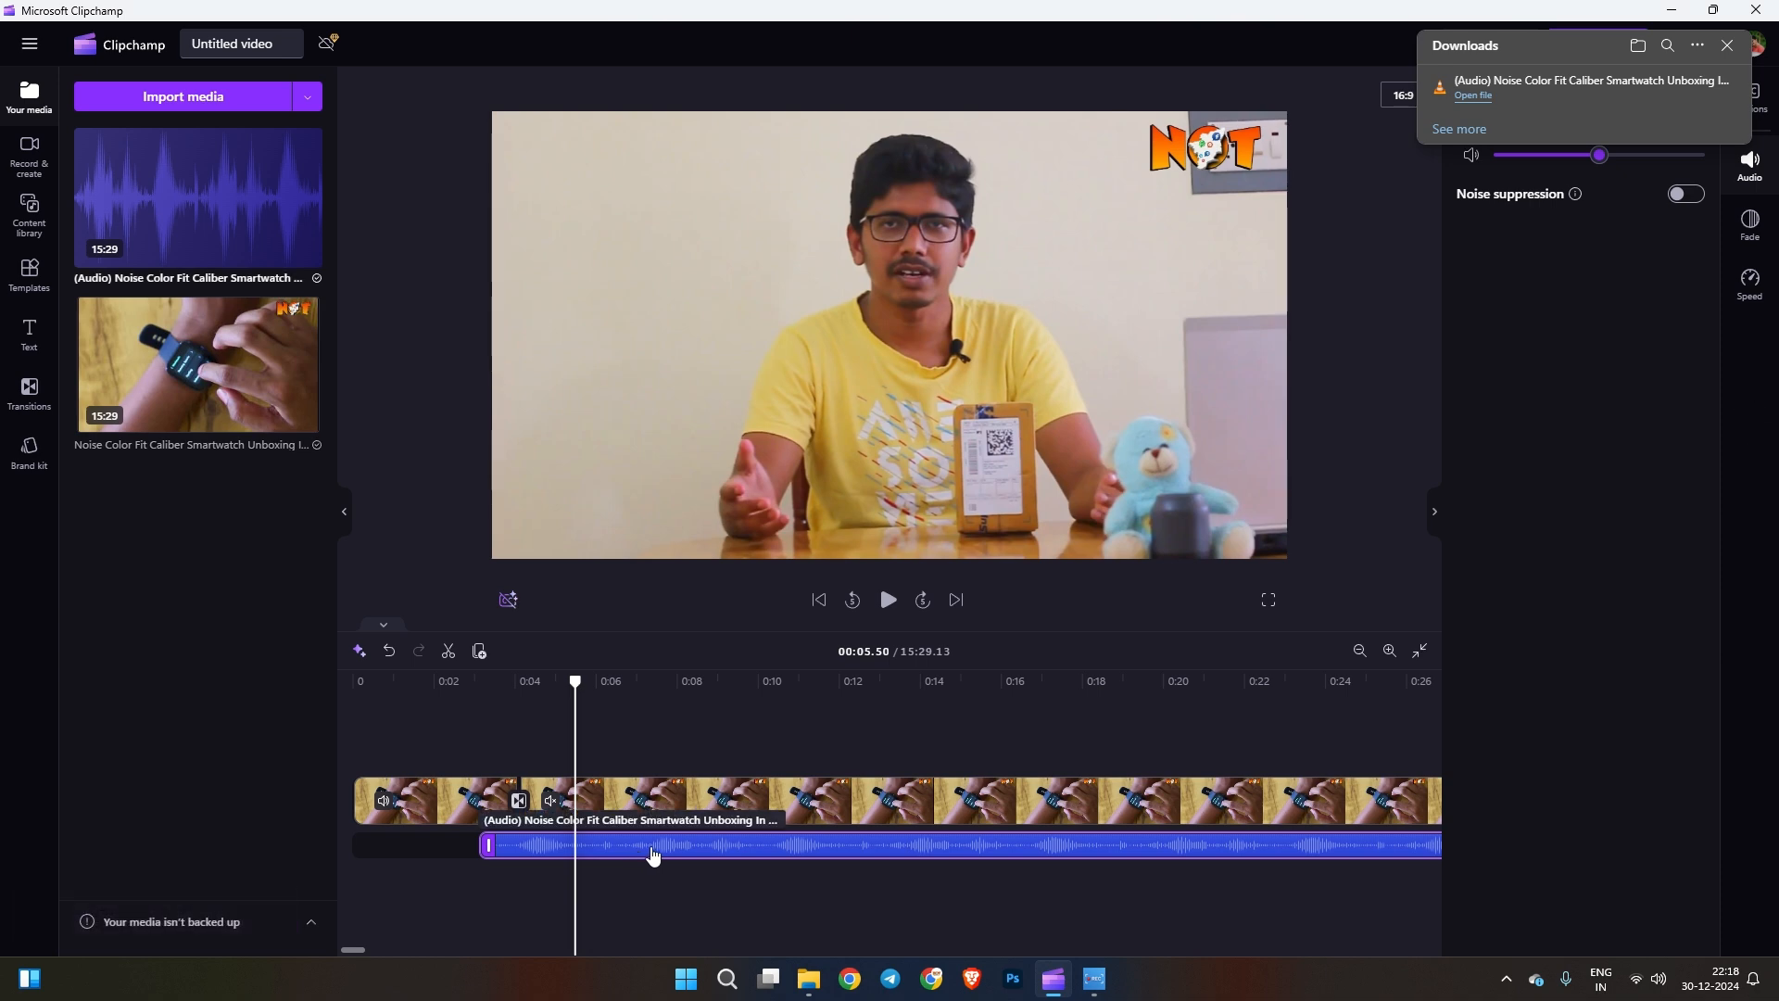
key(Delete)
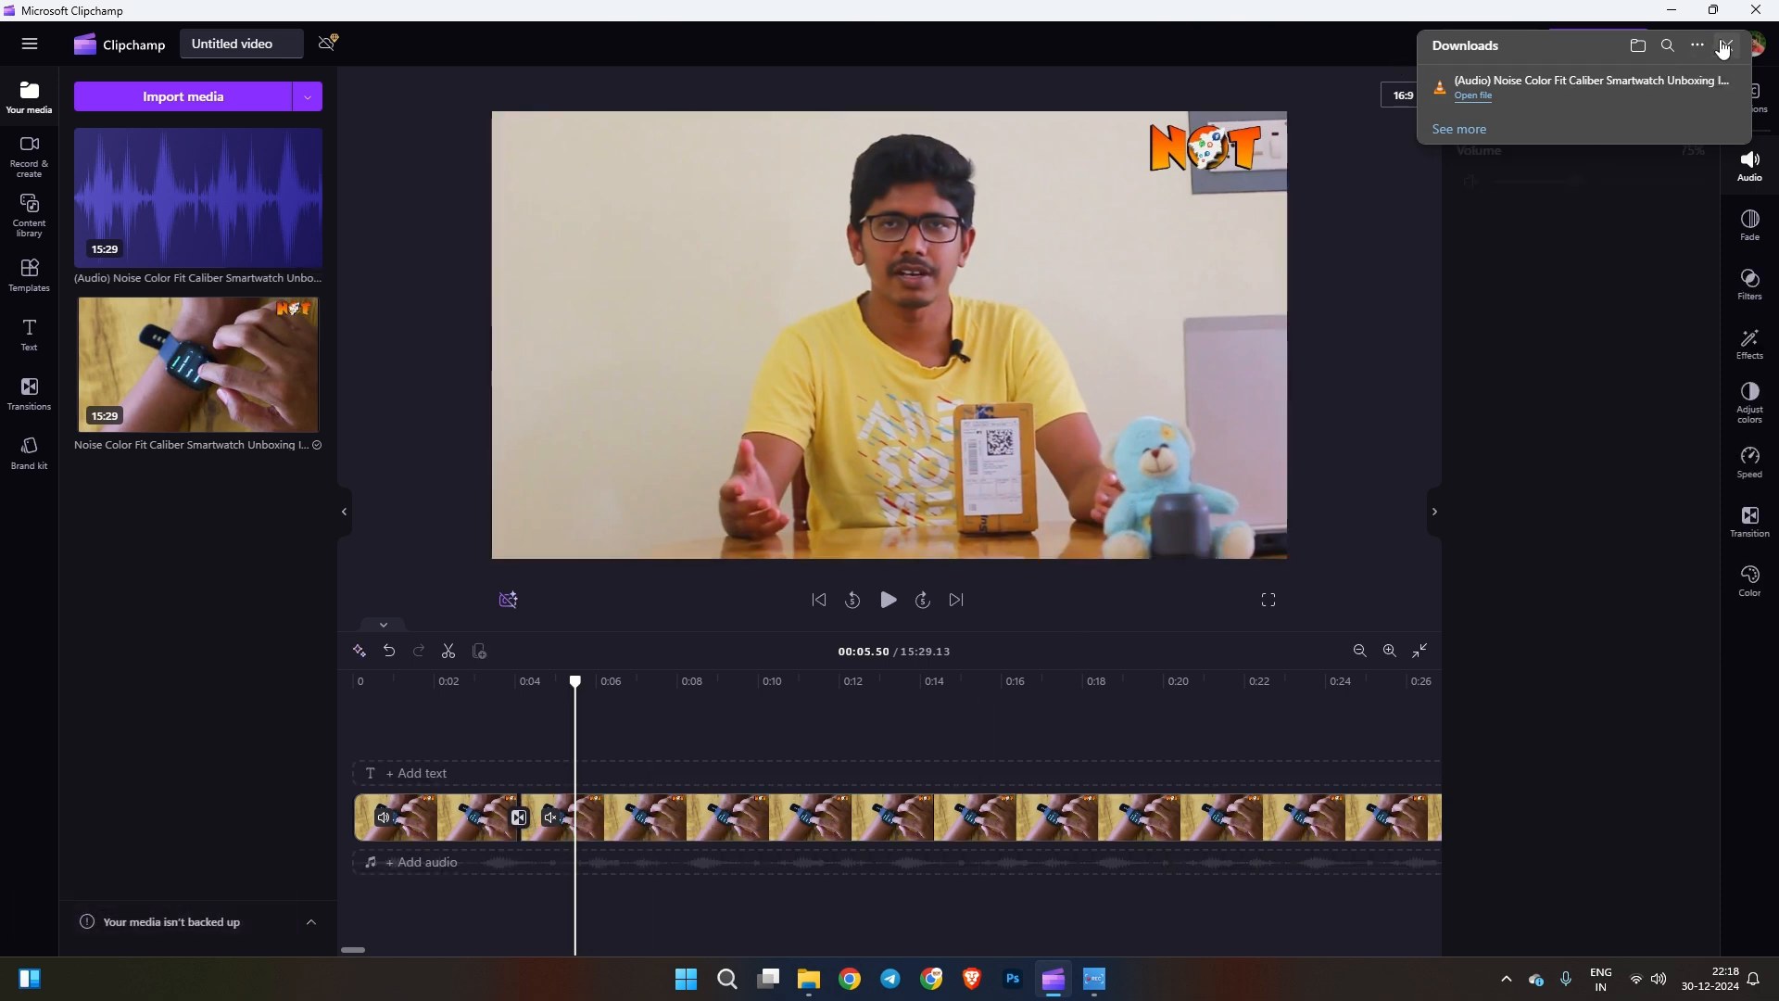
click(1723, 46)
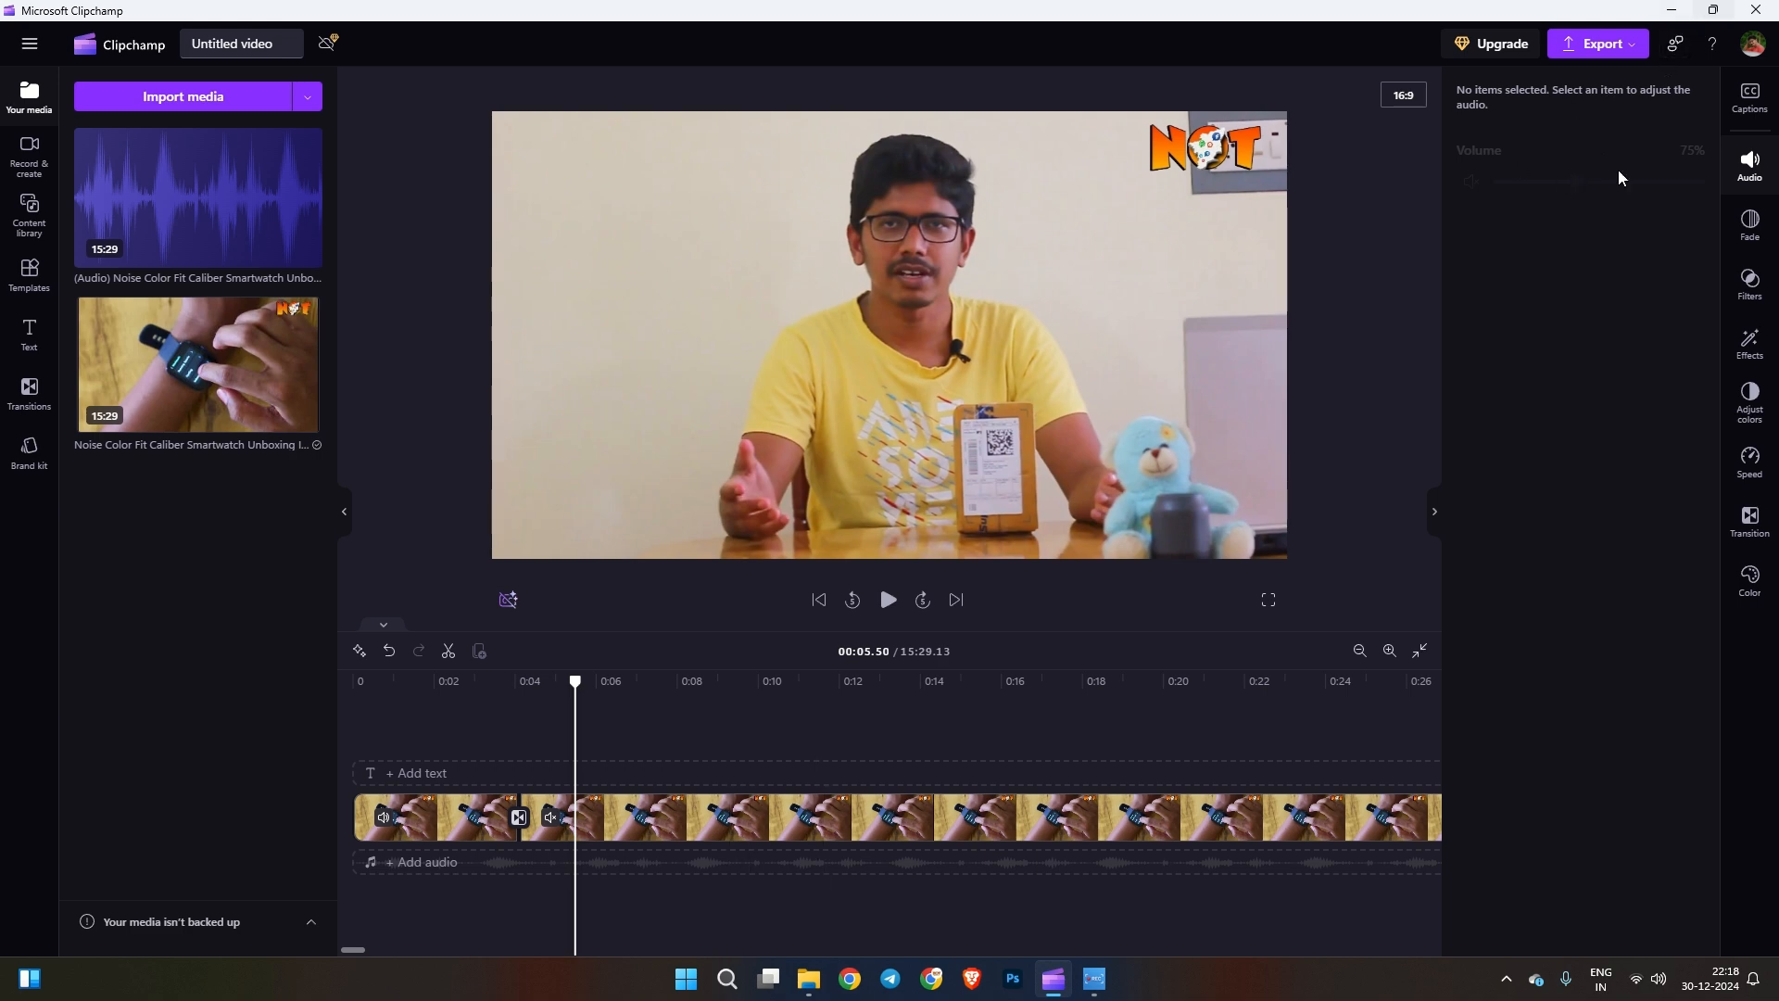
- Examine the audio, fade, filter, effect, color adjustment and speed settings of the second clip
click(957, 814)
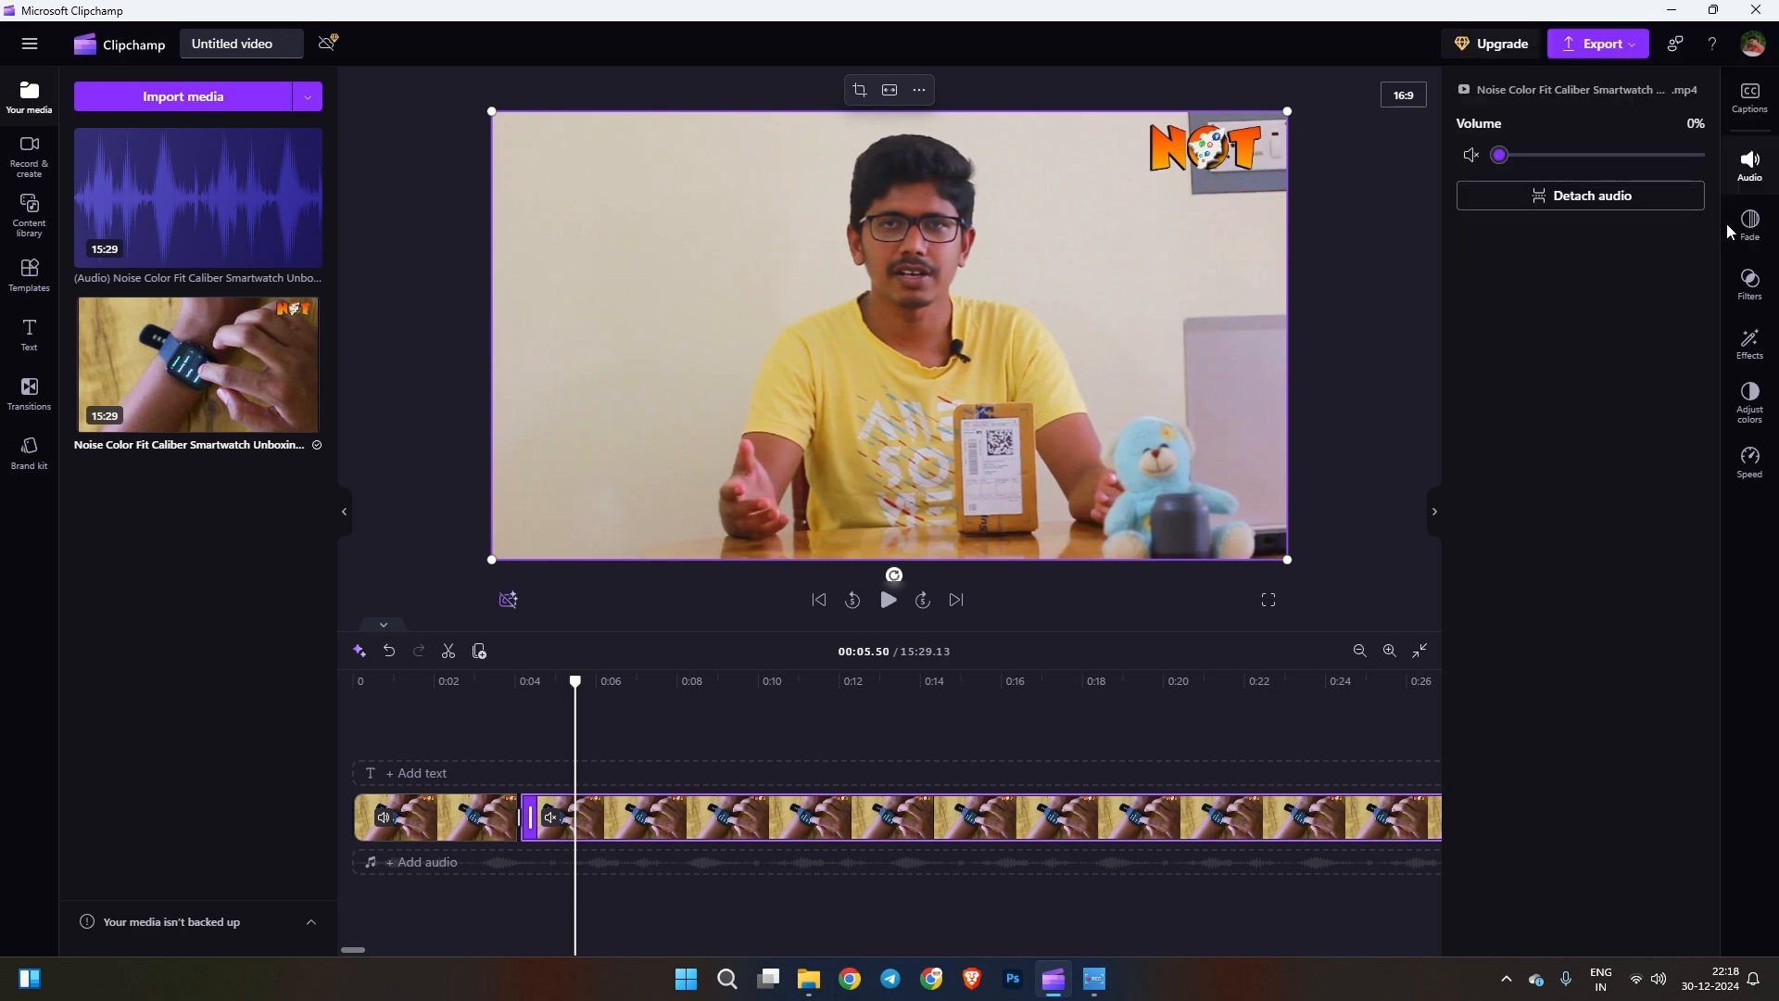
click(1758, 232)
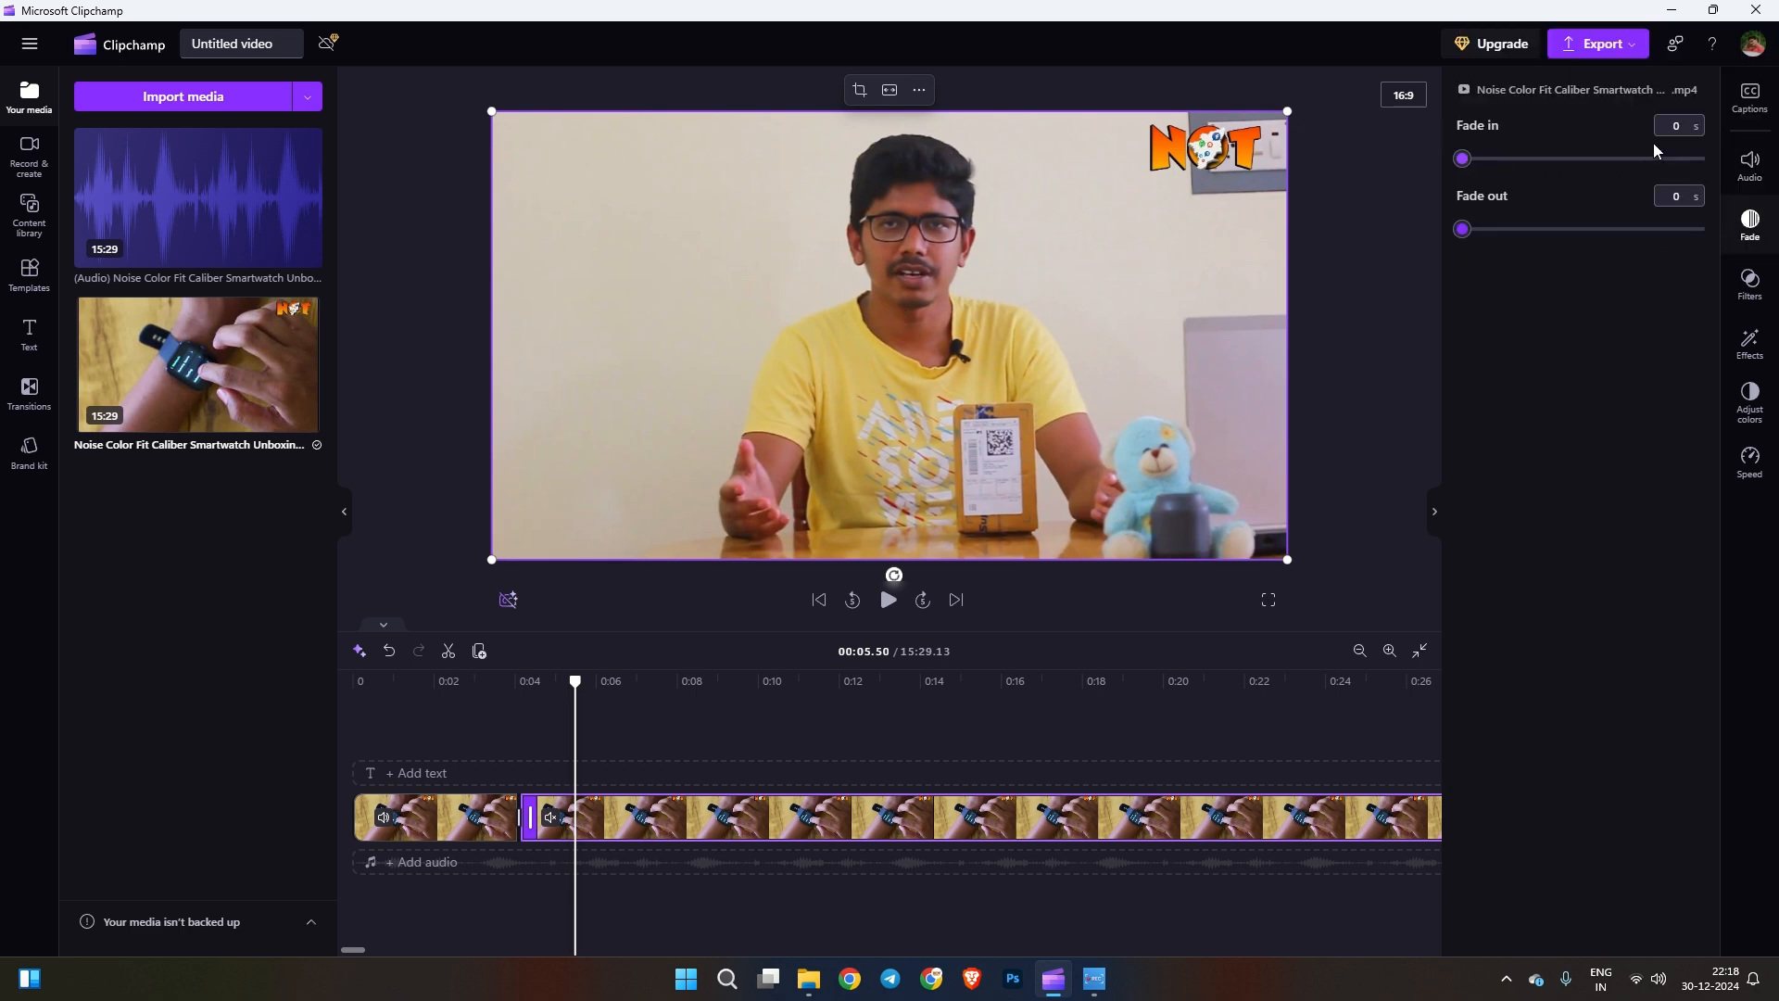
click(1747, 284)
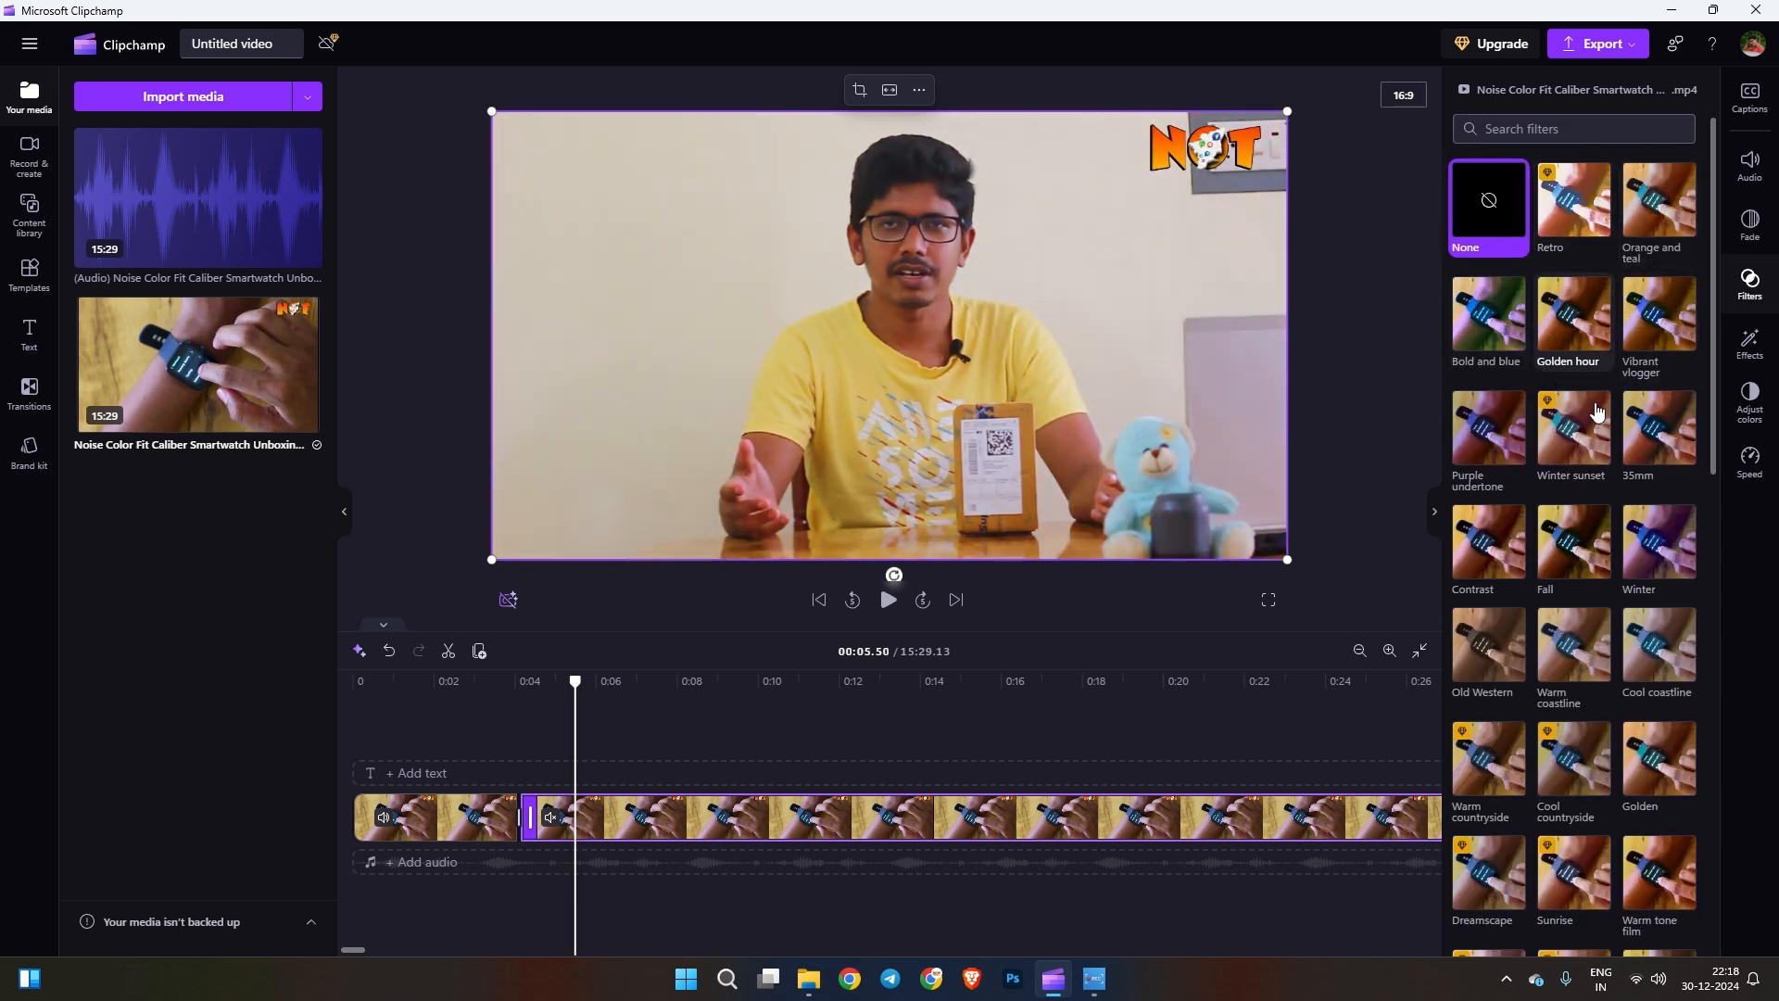
click(1750, 346)
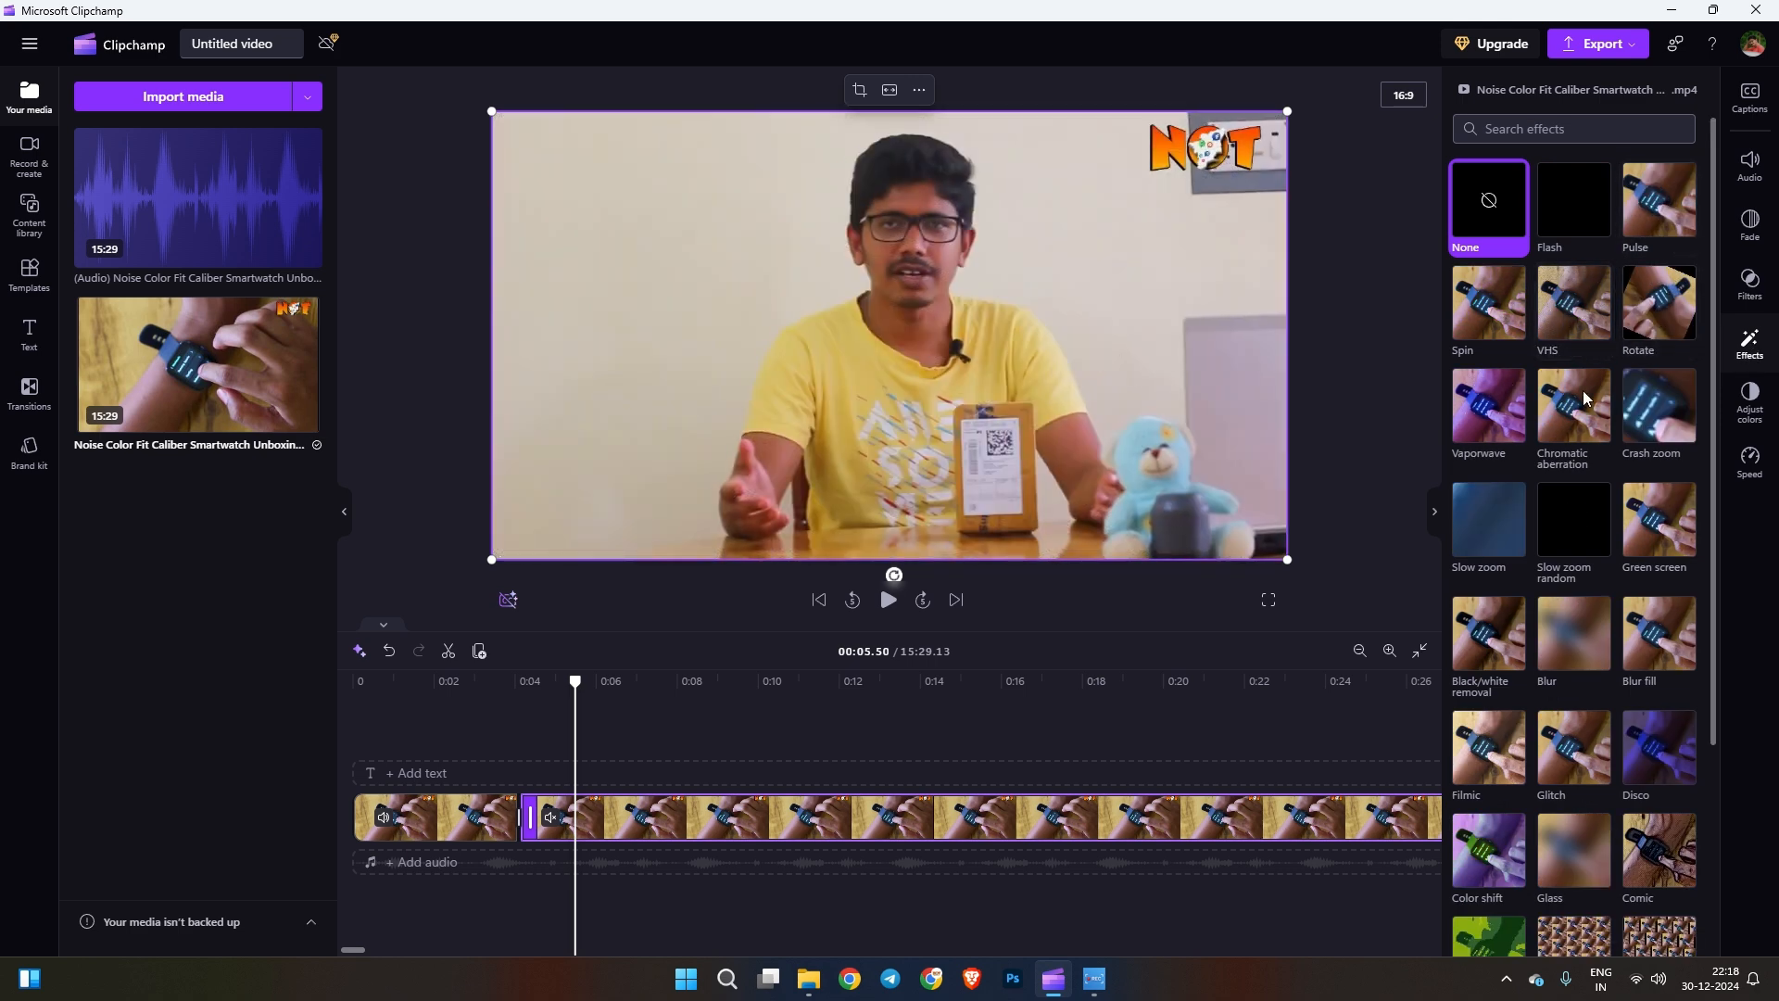
click(1750, 400)
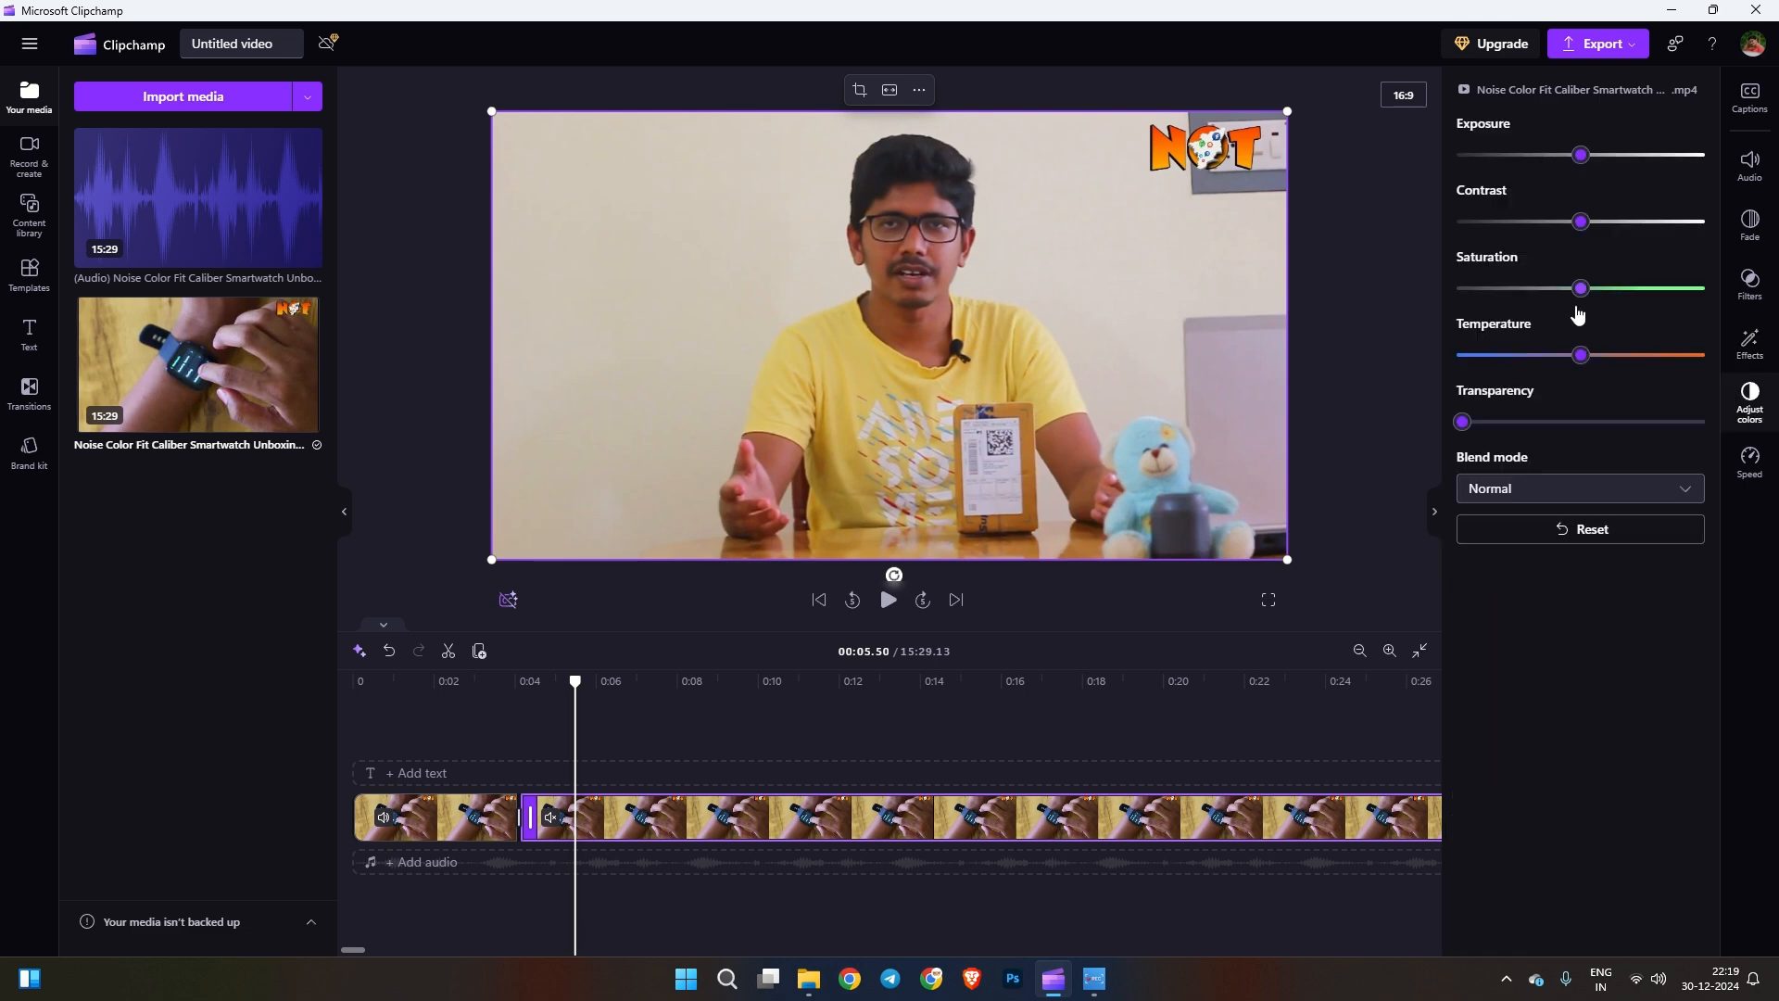
click(1749, 458)
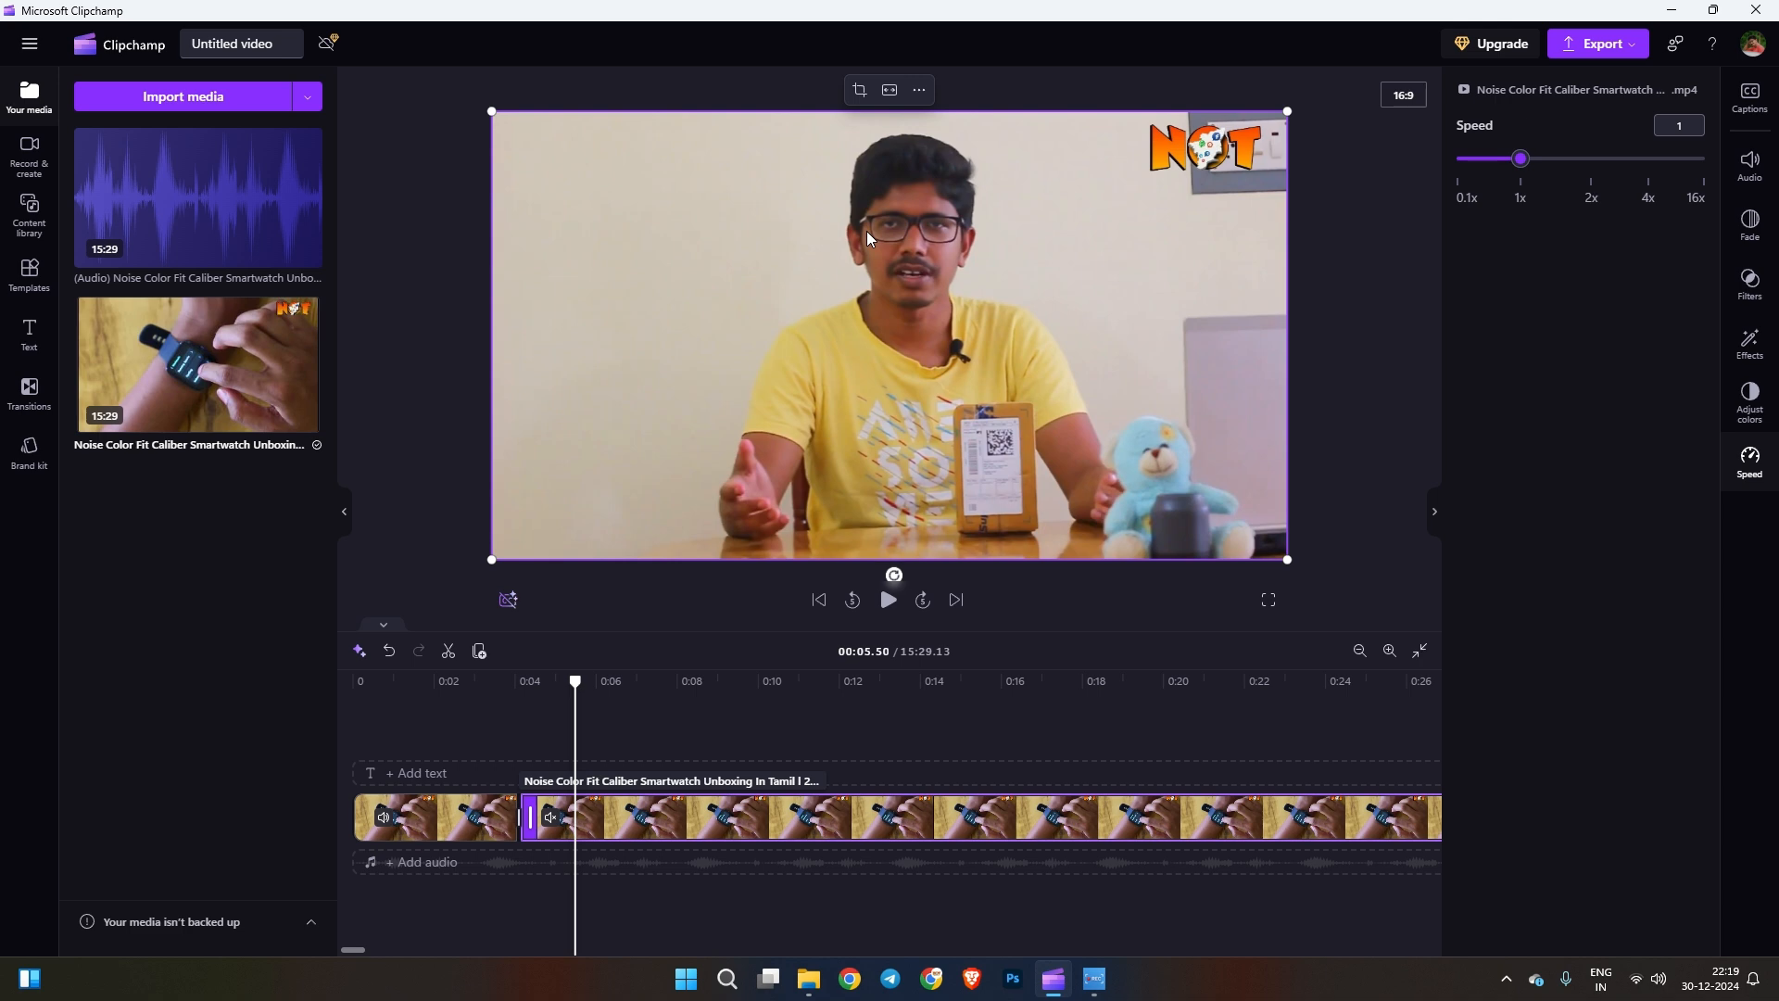
- Start exporting the video at 1080p and cancel the running export to return to editing
click(1636, 55)
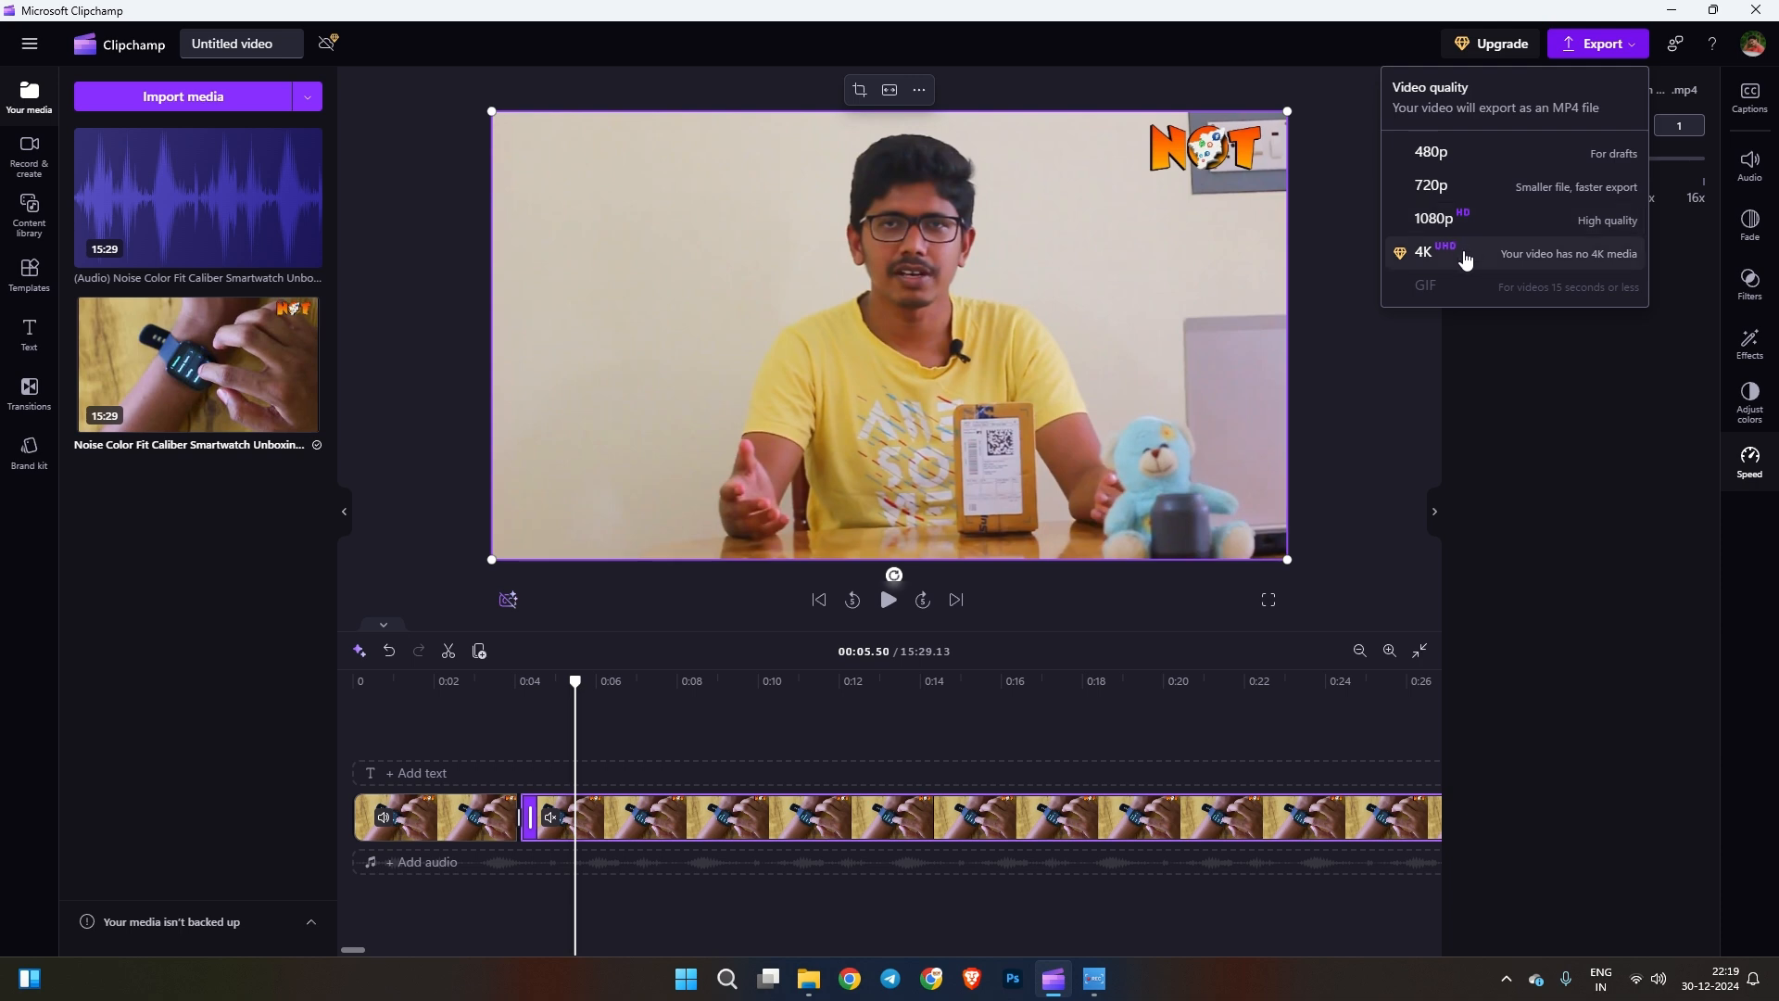
click(1467, 221)
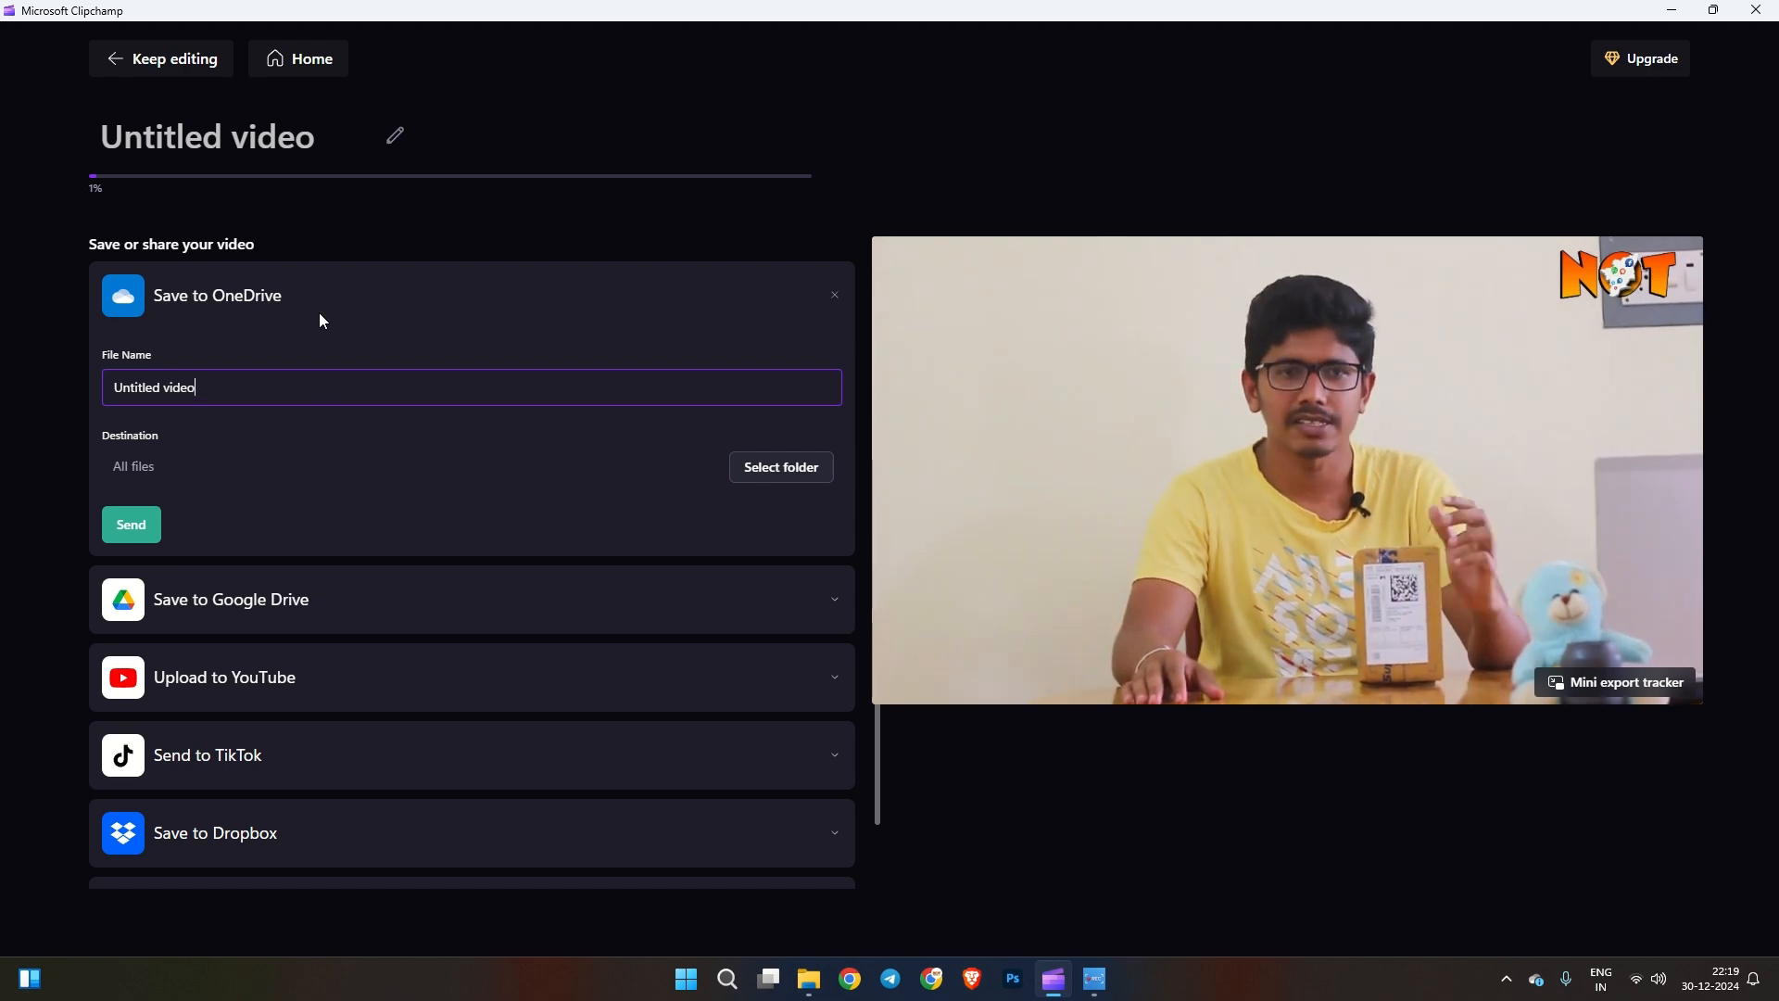
click(117, 60)
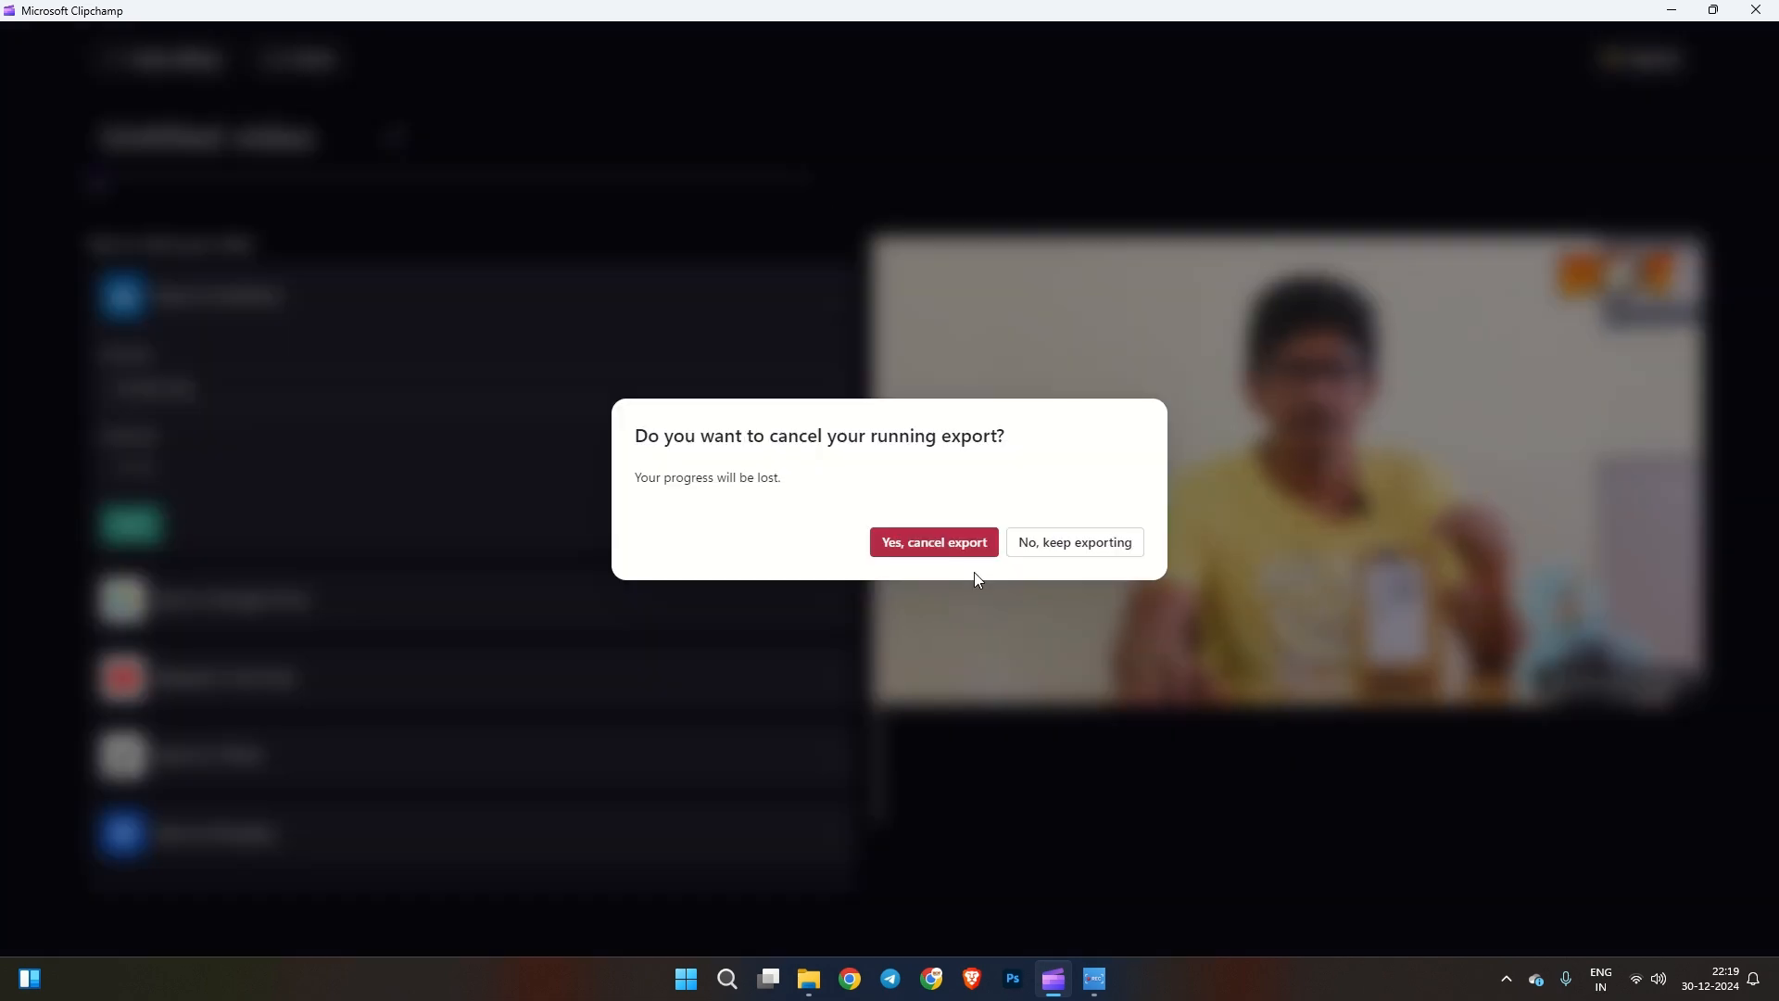
click(954, 554)
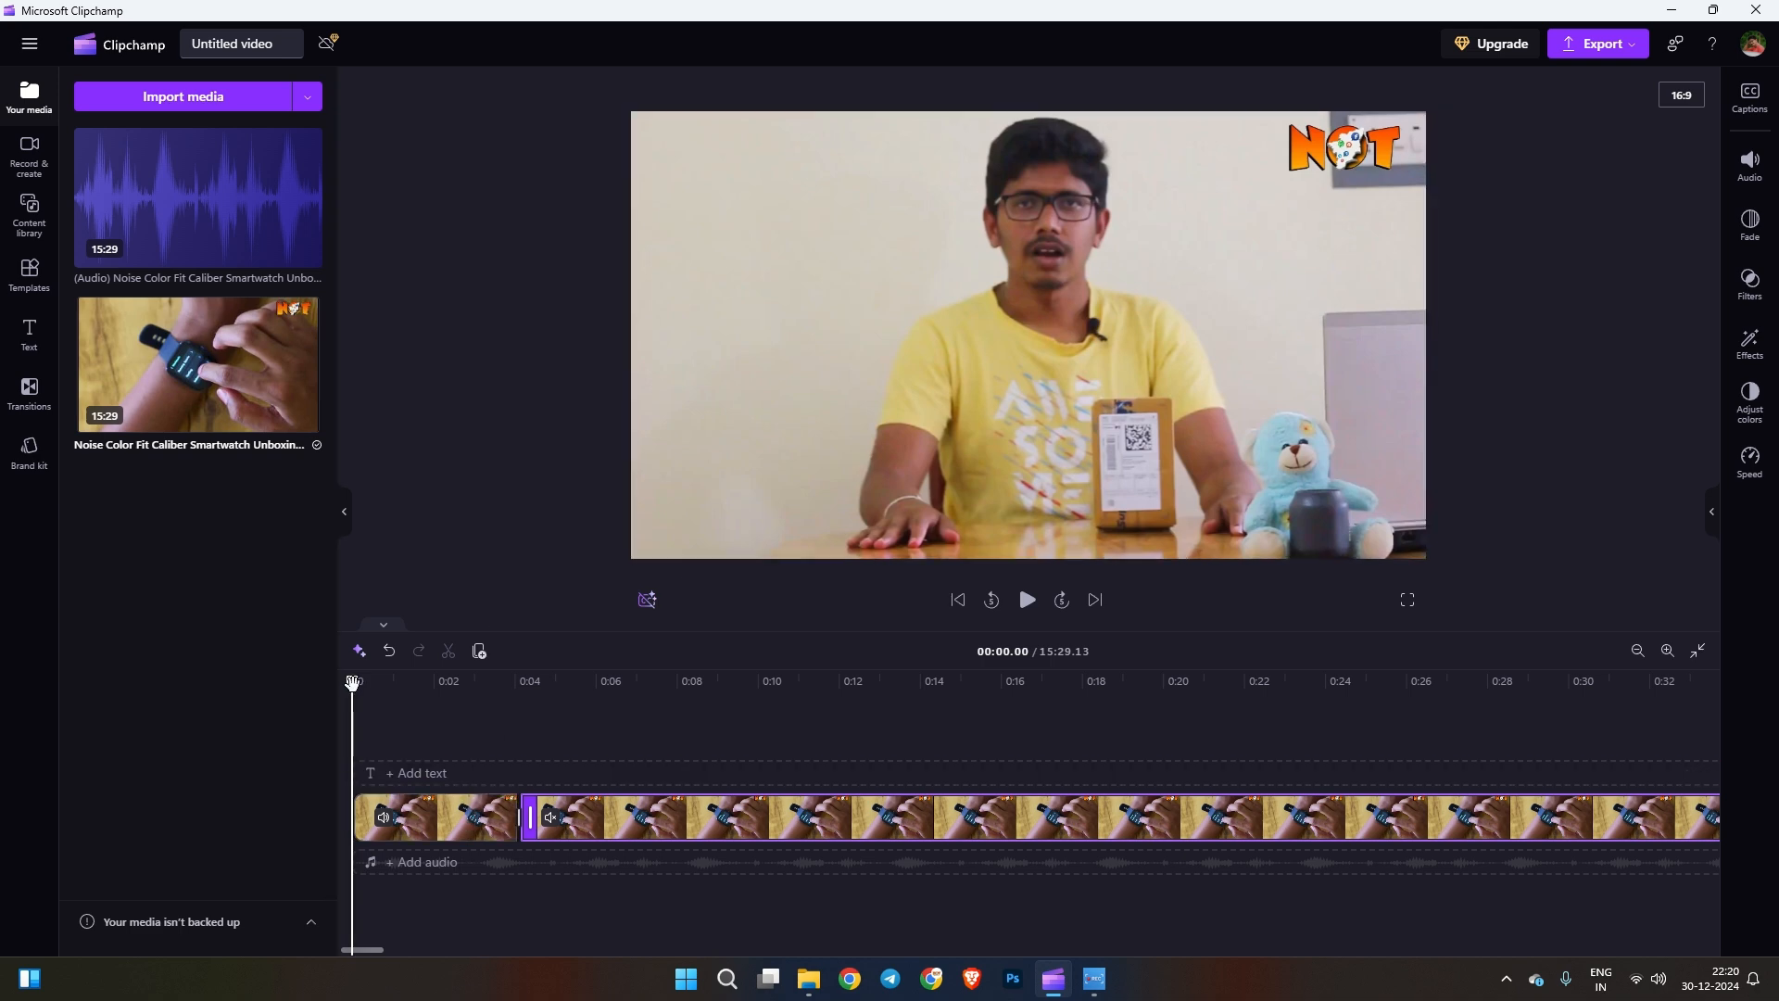
- Scrub the timeline from its start into the second clip, leaving the playhead at about 00:08.91
drag(352, 682, 658, 695)
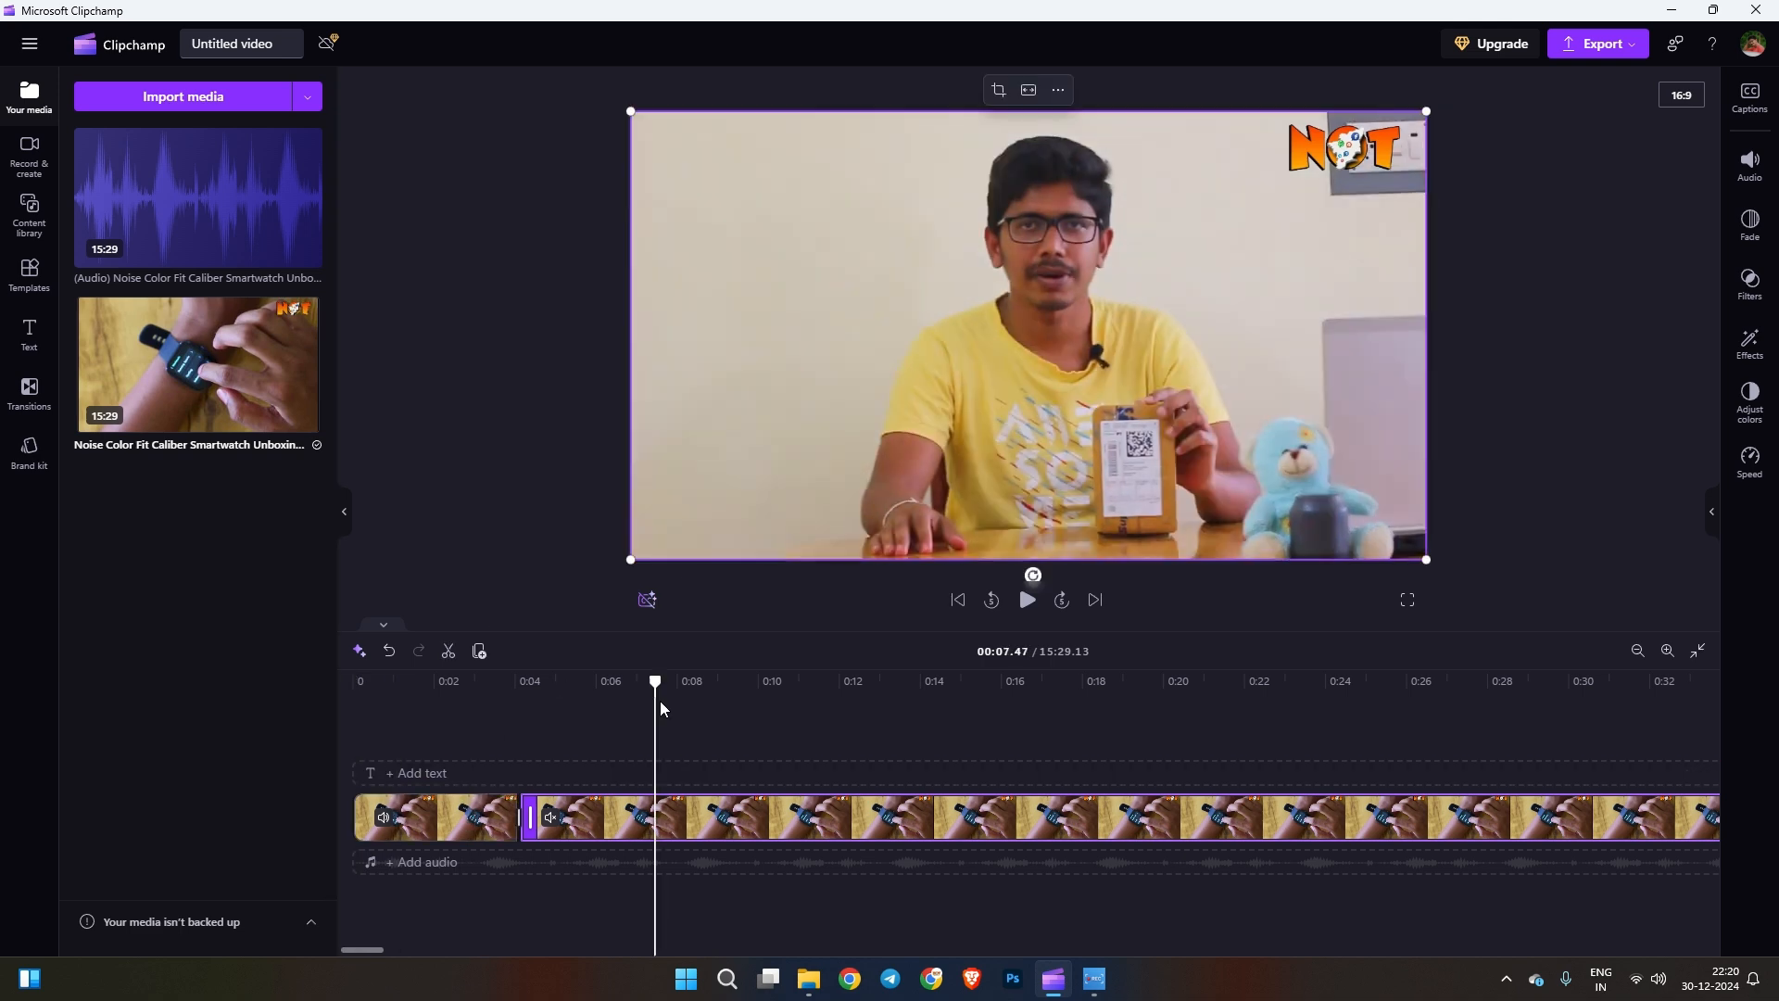
click(742, 716)
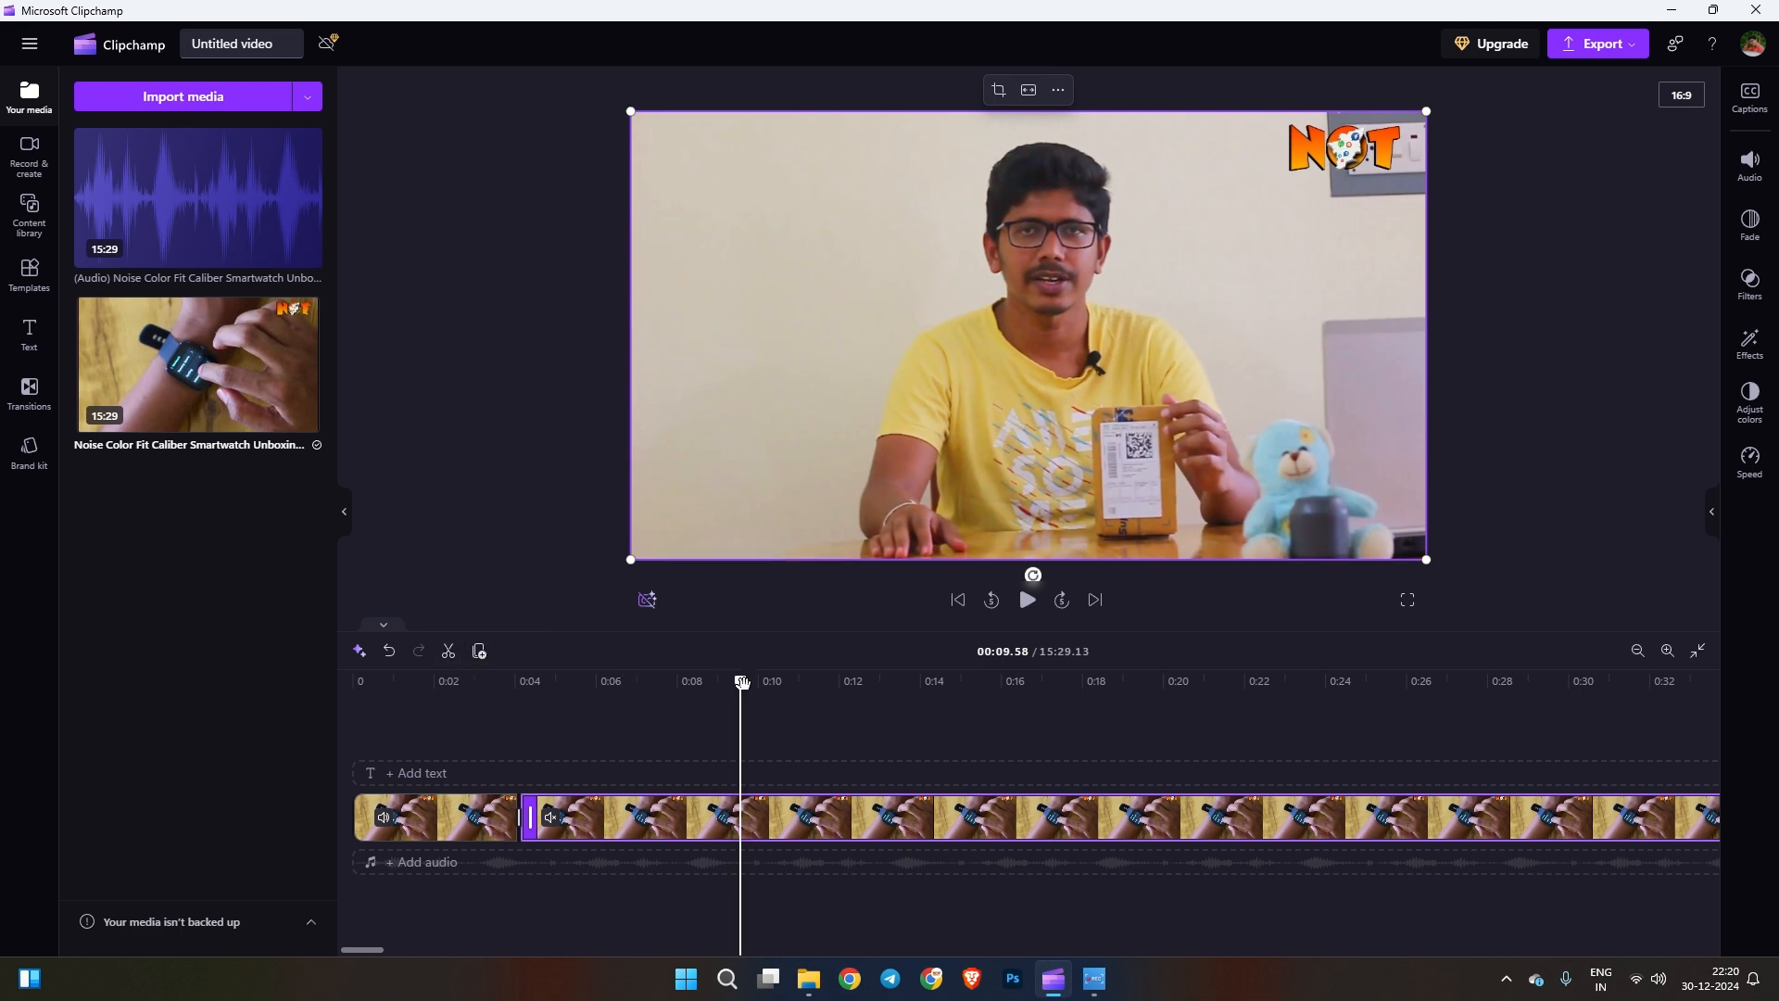
drag(742, 682, 713, 684)
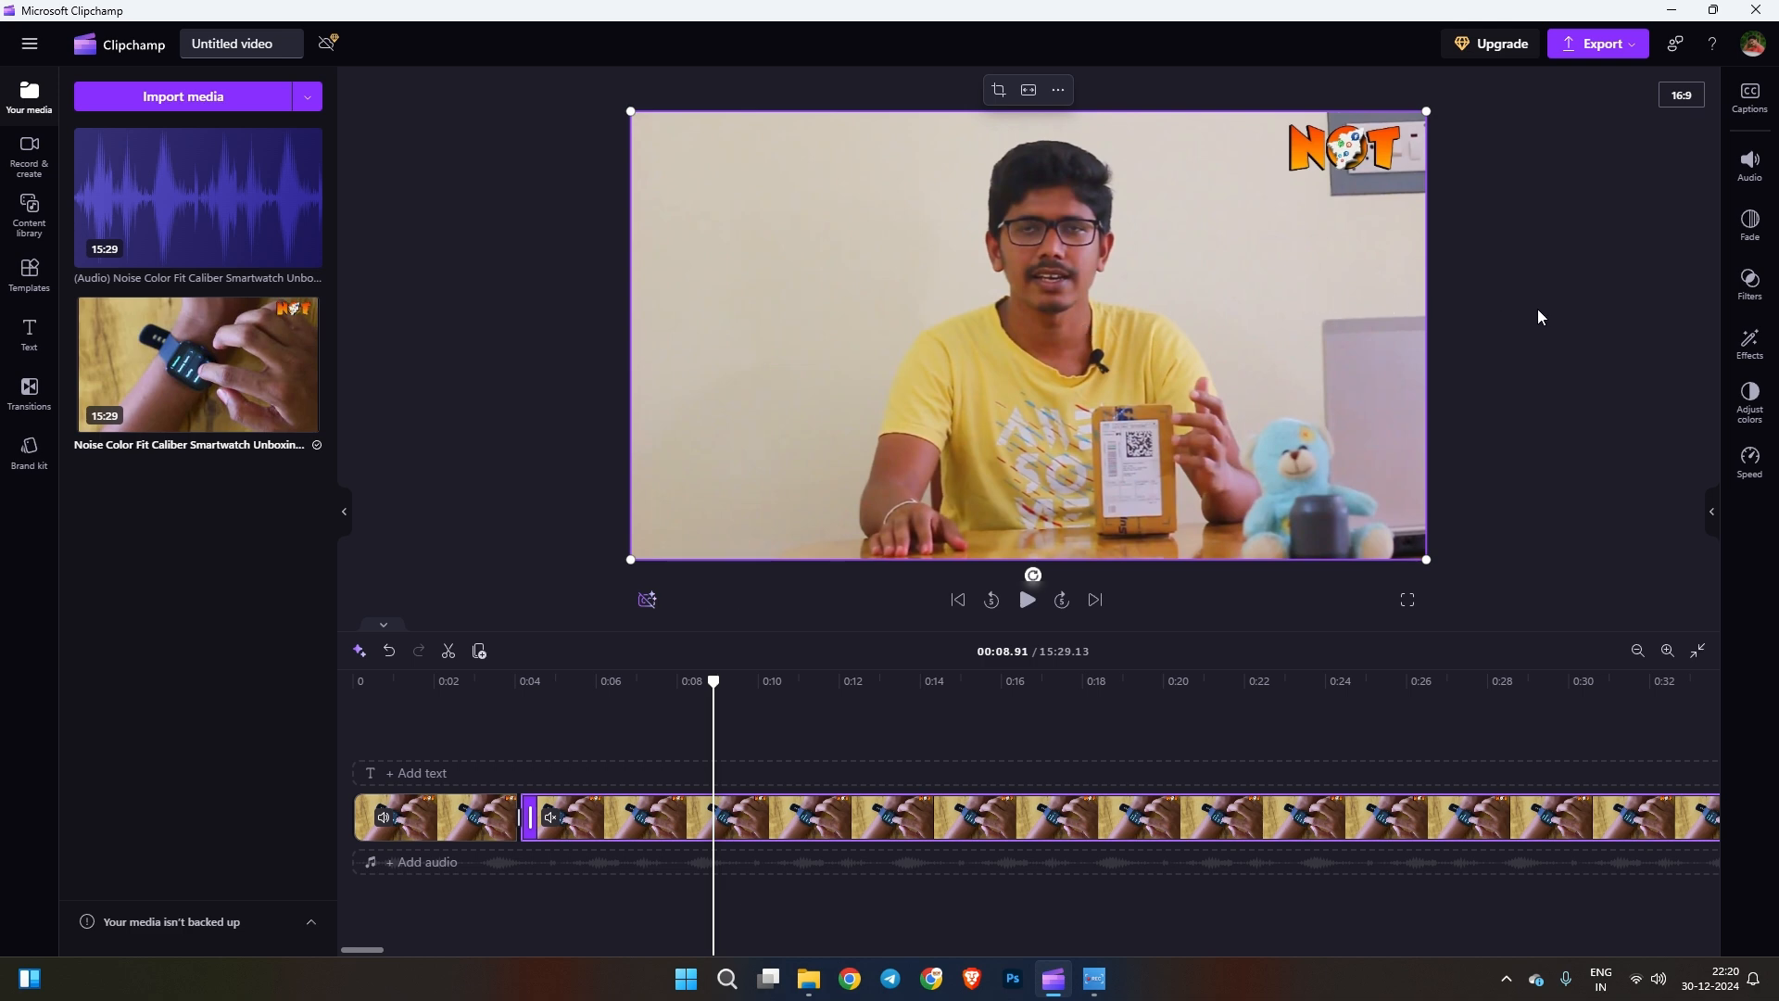
- Review the Clipchamp Premium features and prices and the content backup notice without upgrading
click(1488, 44)
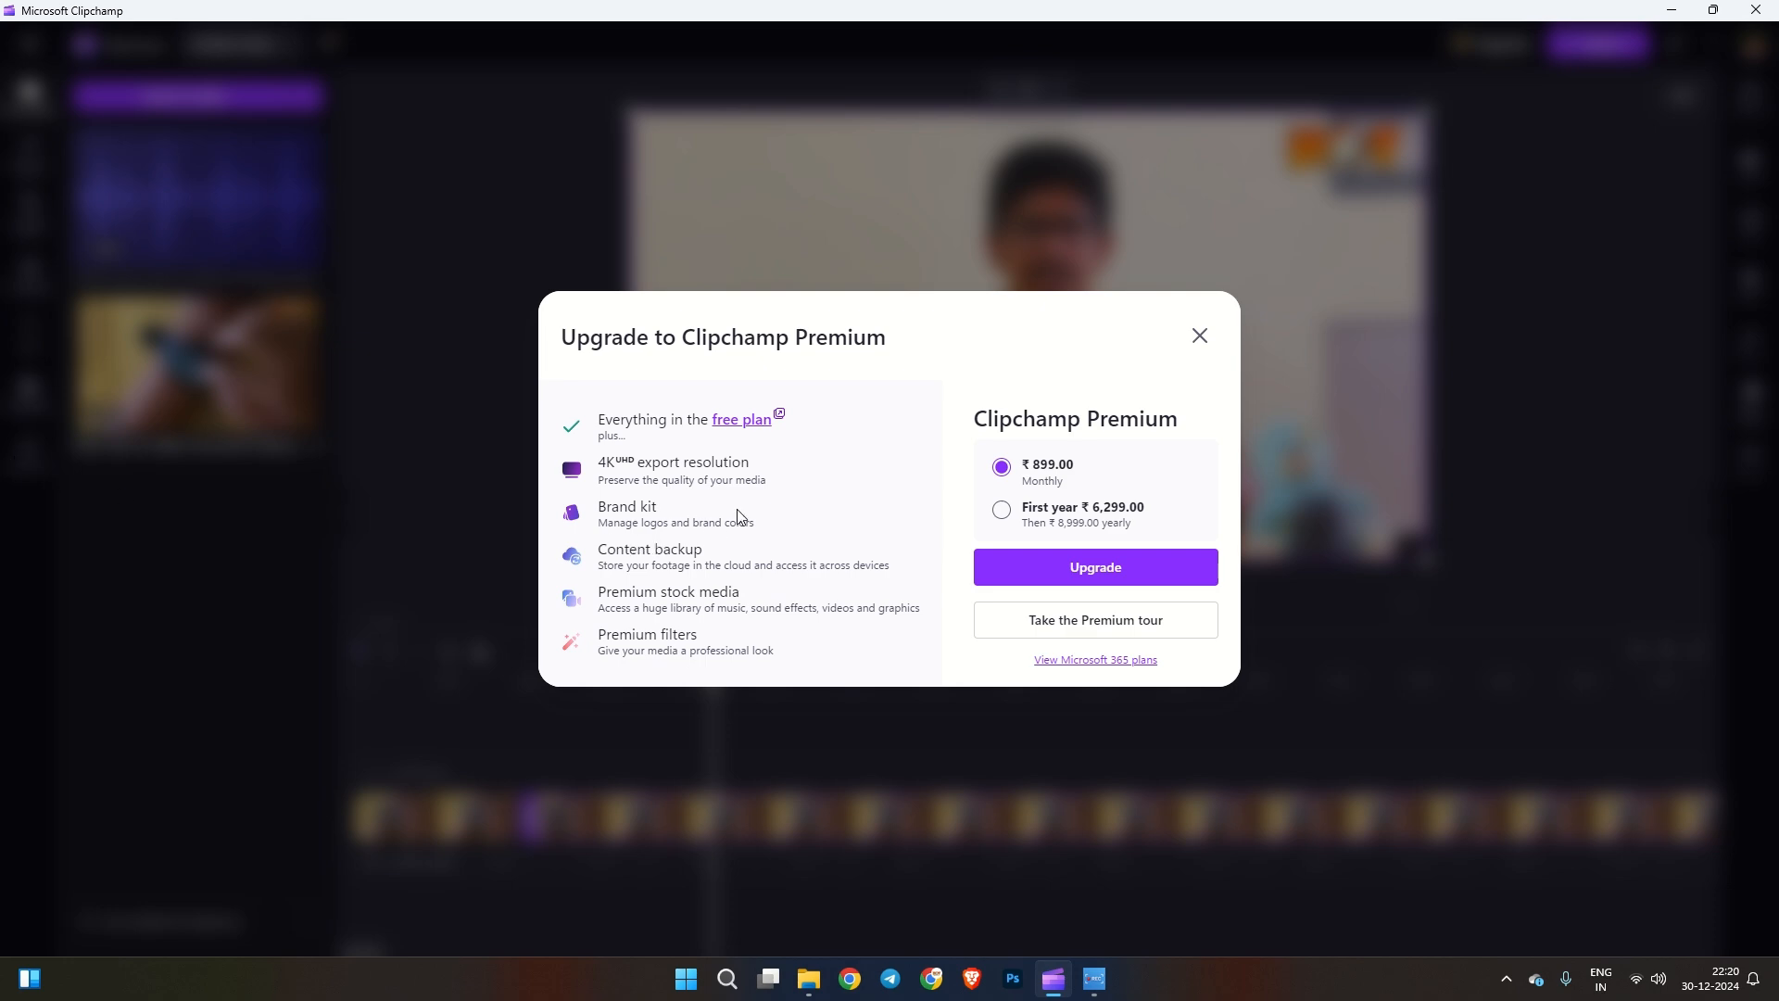
click(1199, 336)
mouse_move(172, 176)
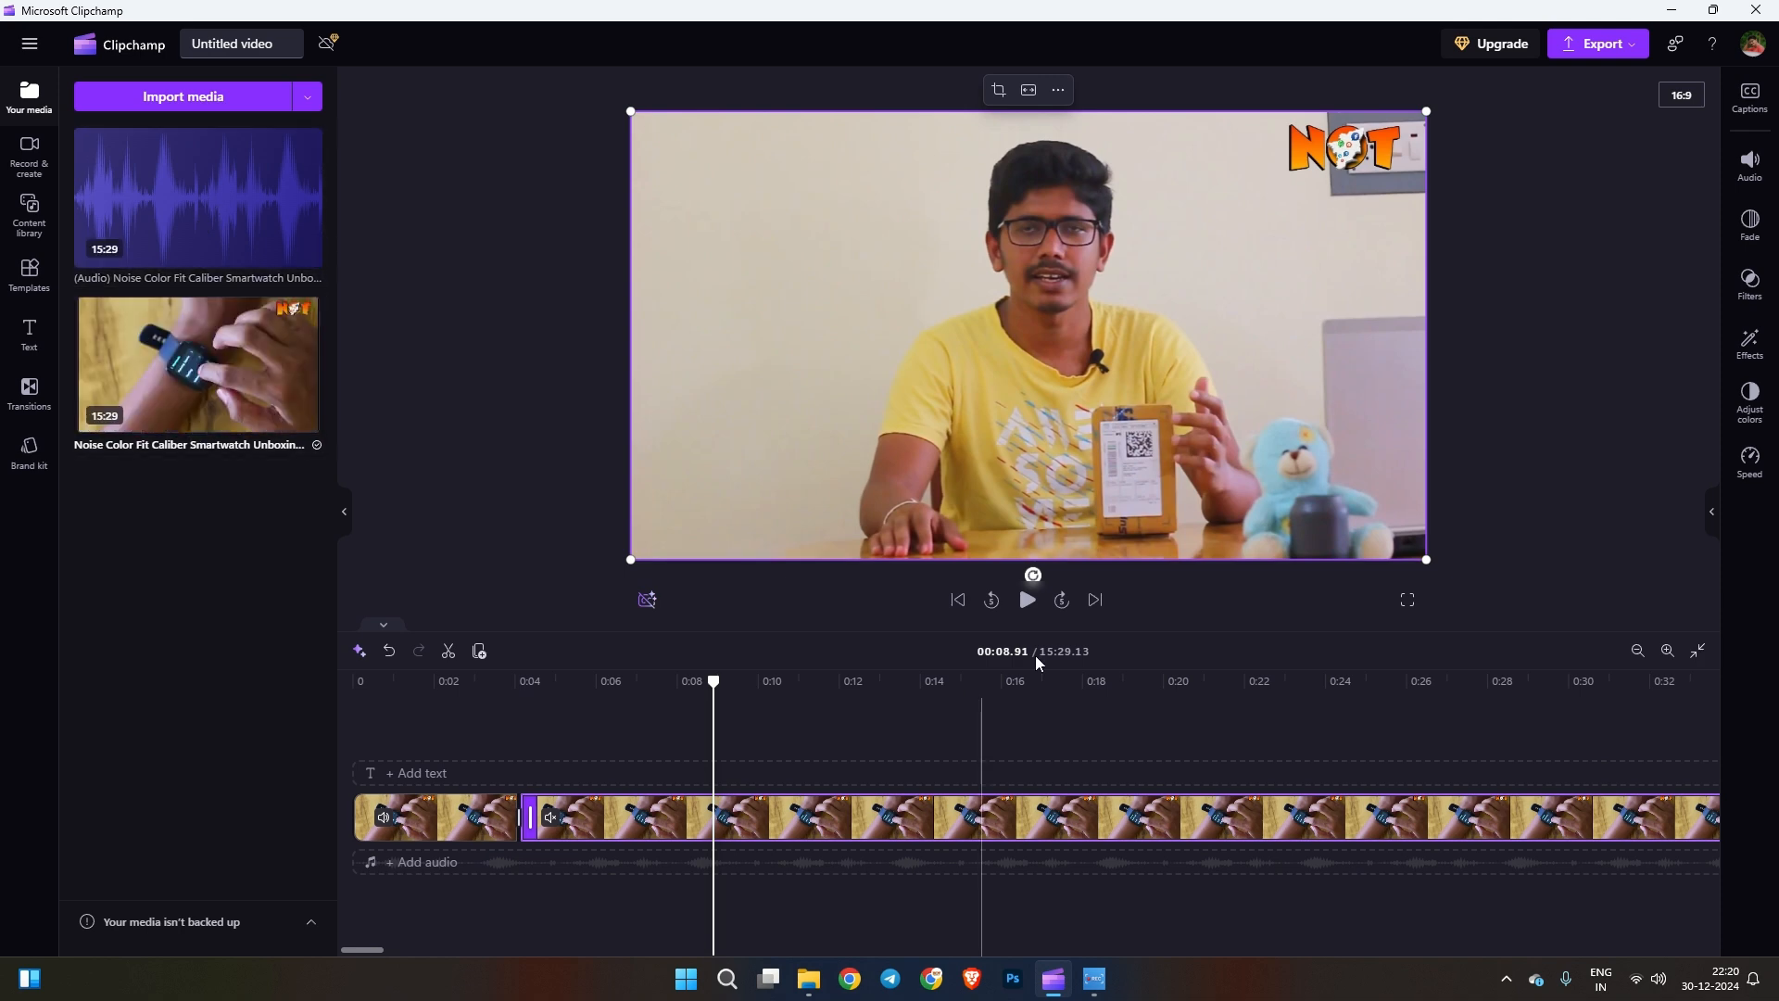
click(497, 387)
click(302, 934)
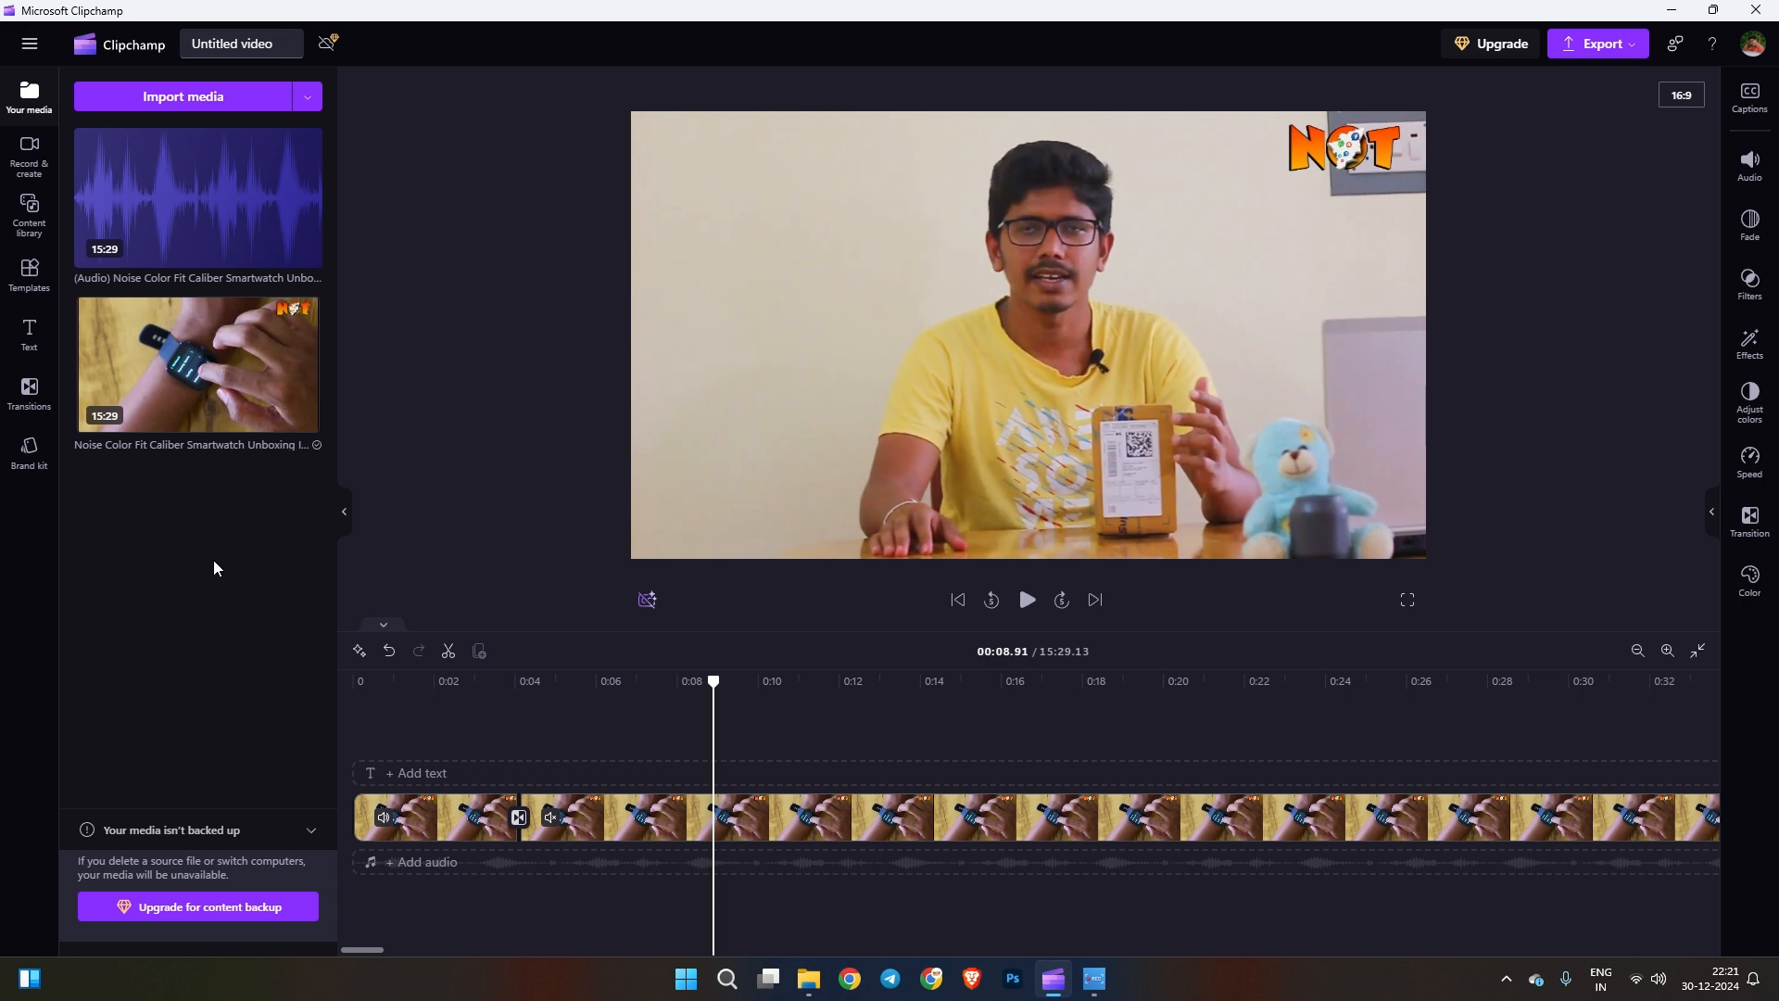
click(1524, 43)
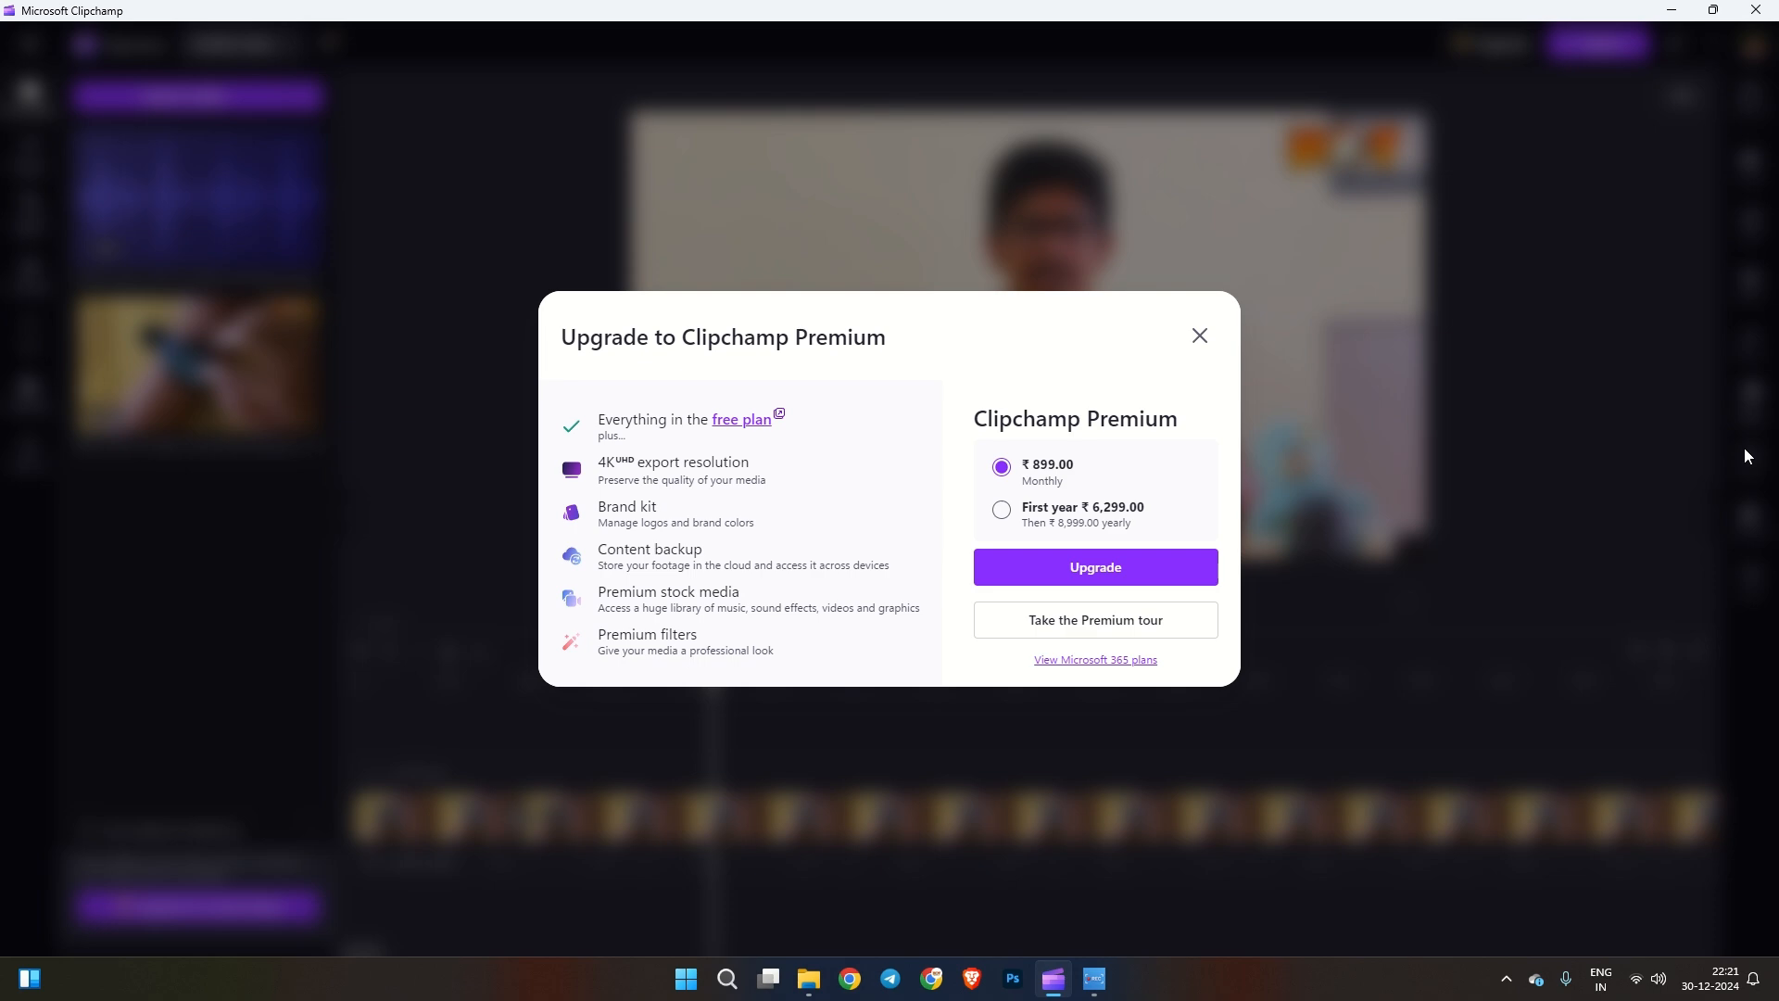
click(1199, 335)
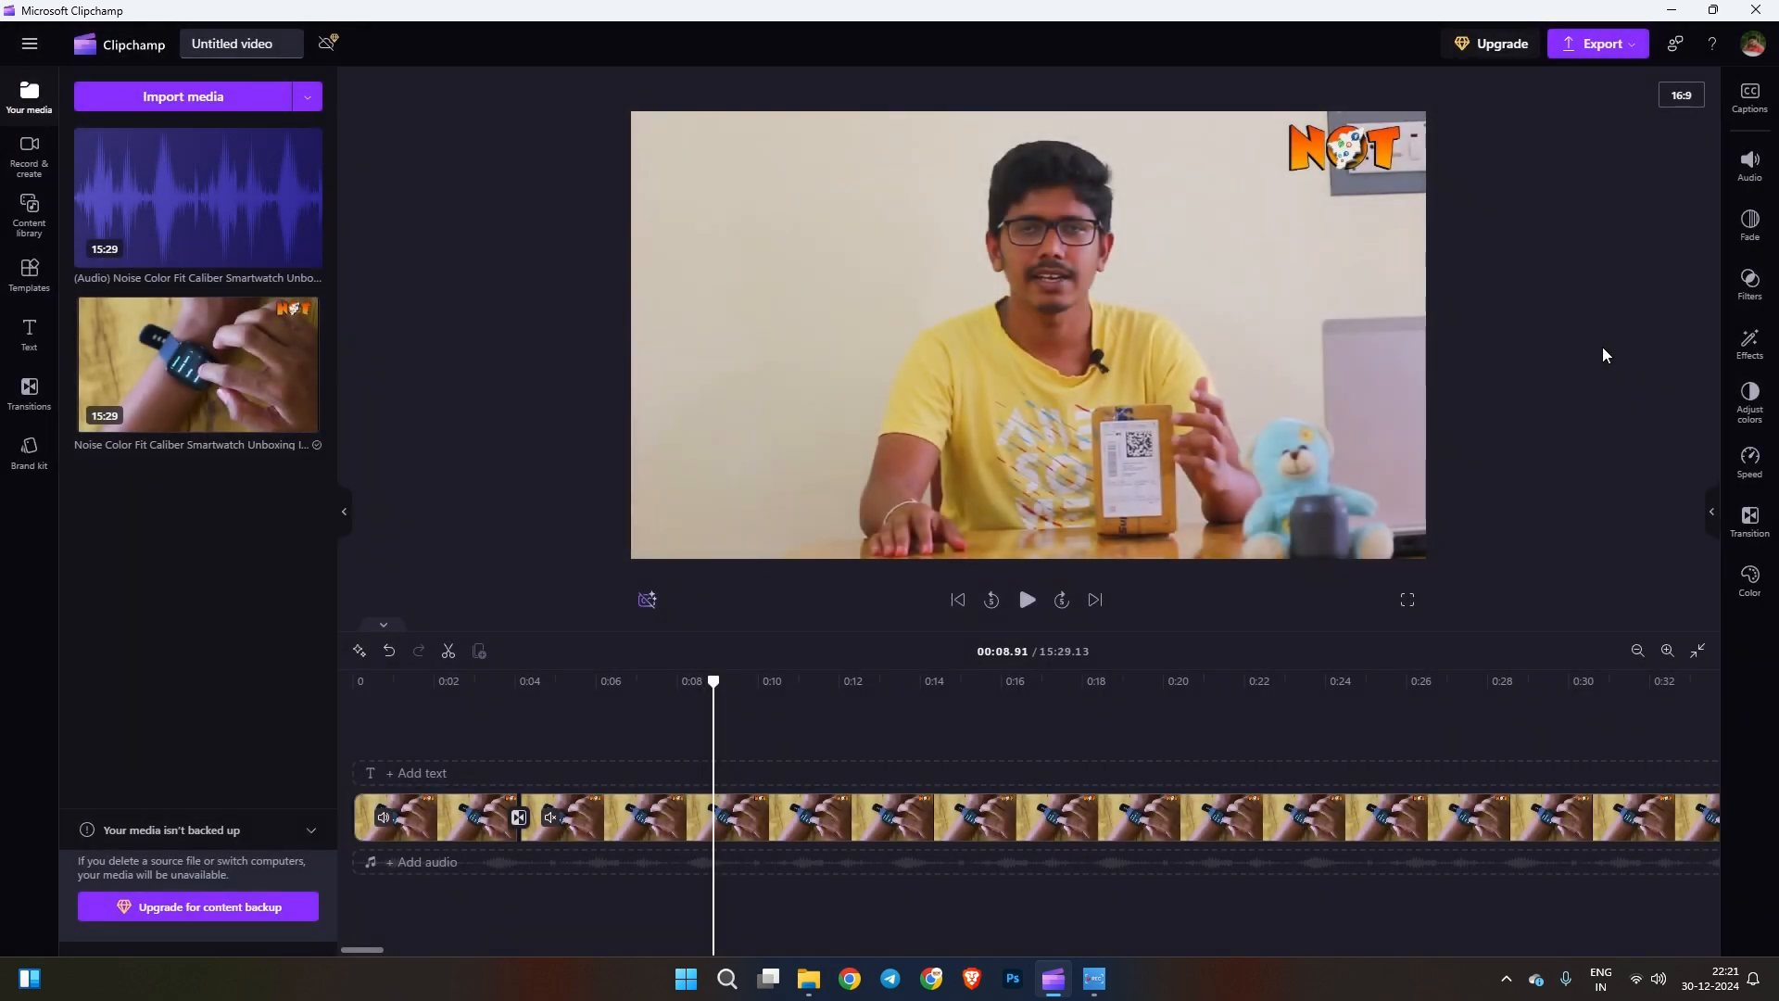
- Browse the filters for the second clip and preview the premium Soft B&W filter
click(1750, 344)
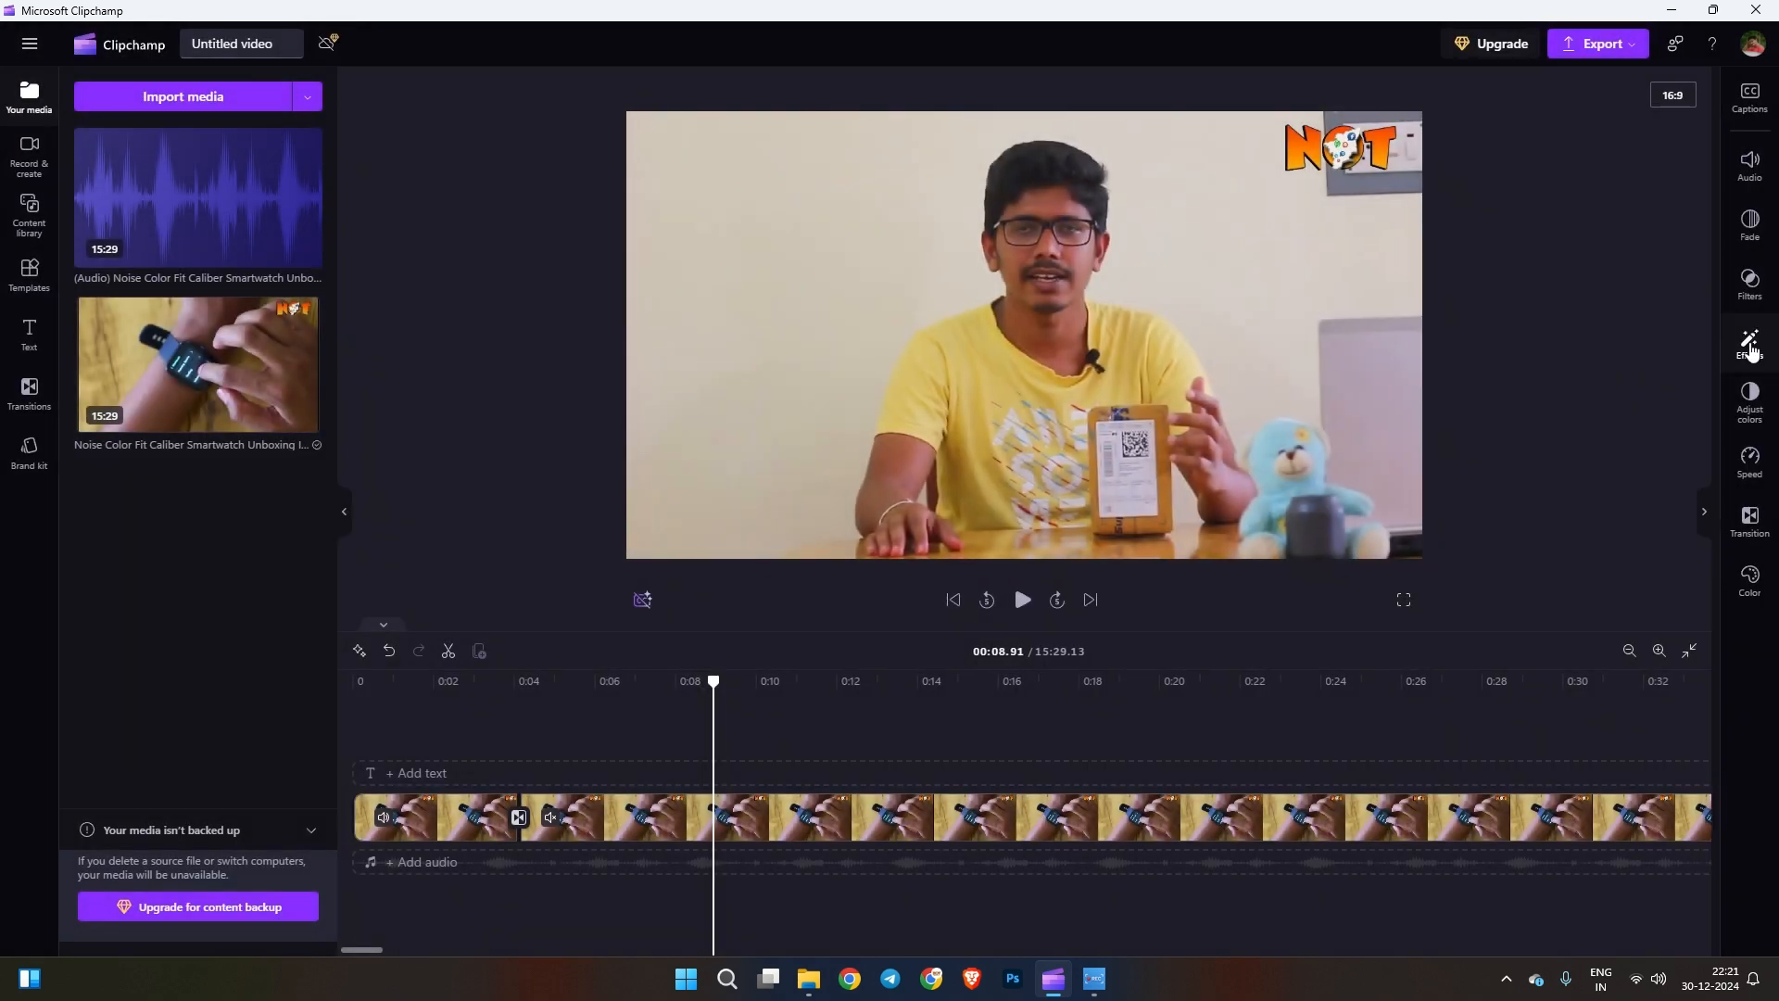
click(1752, 298)
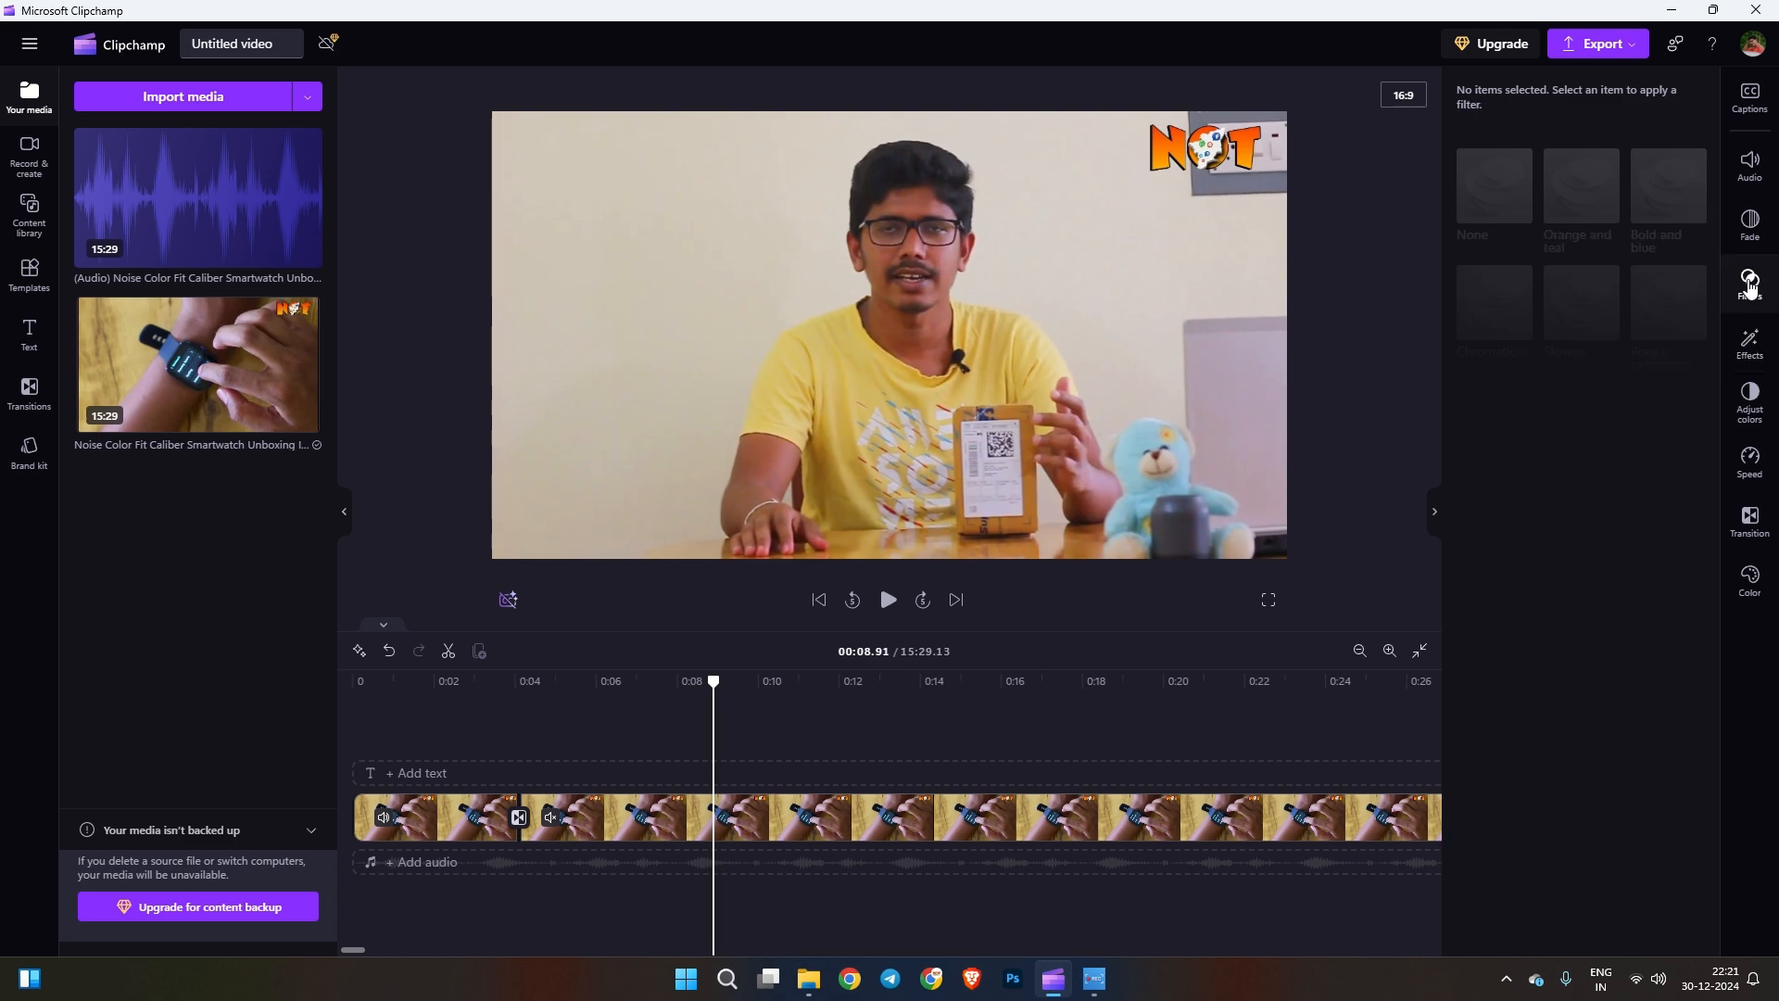
click(1202, 818)
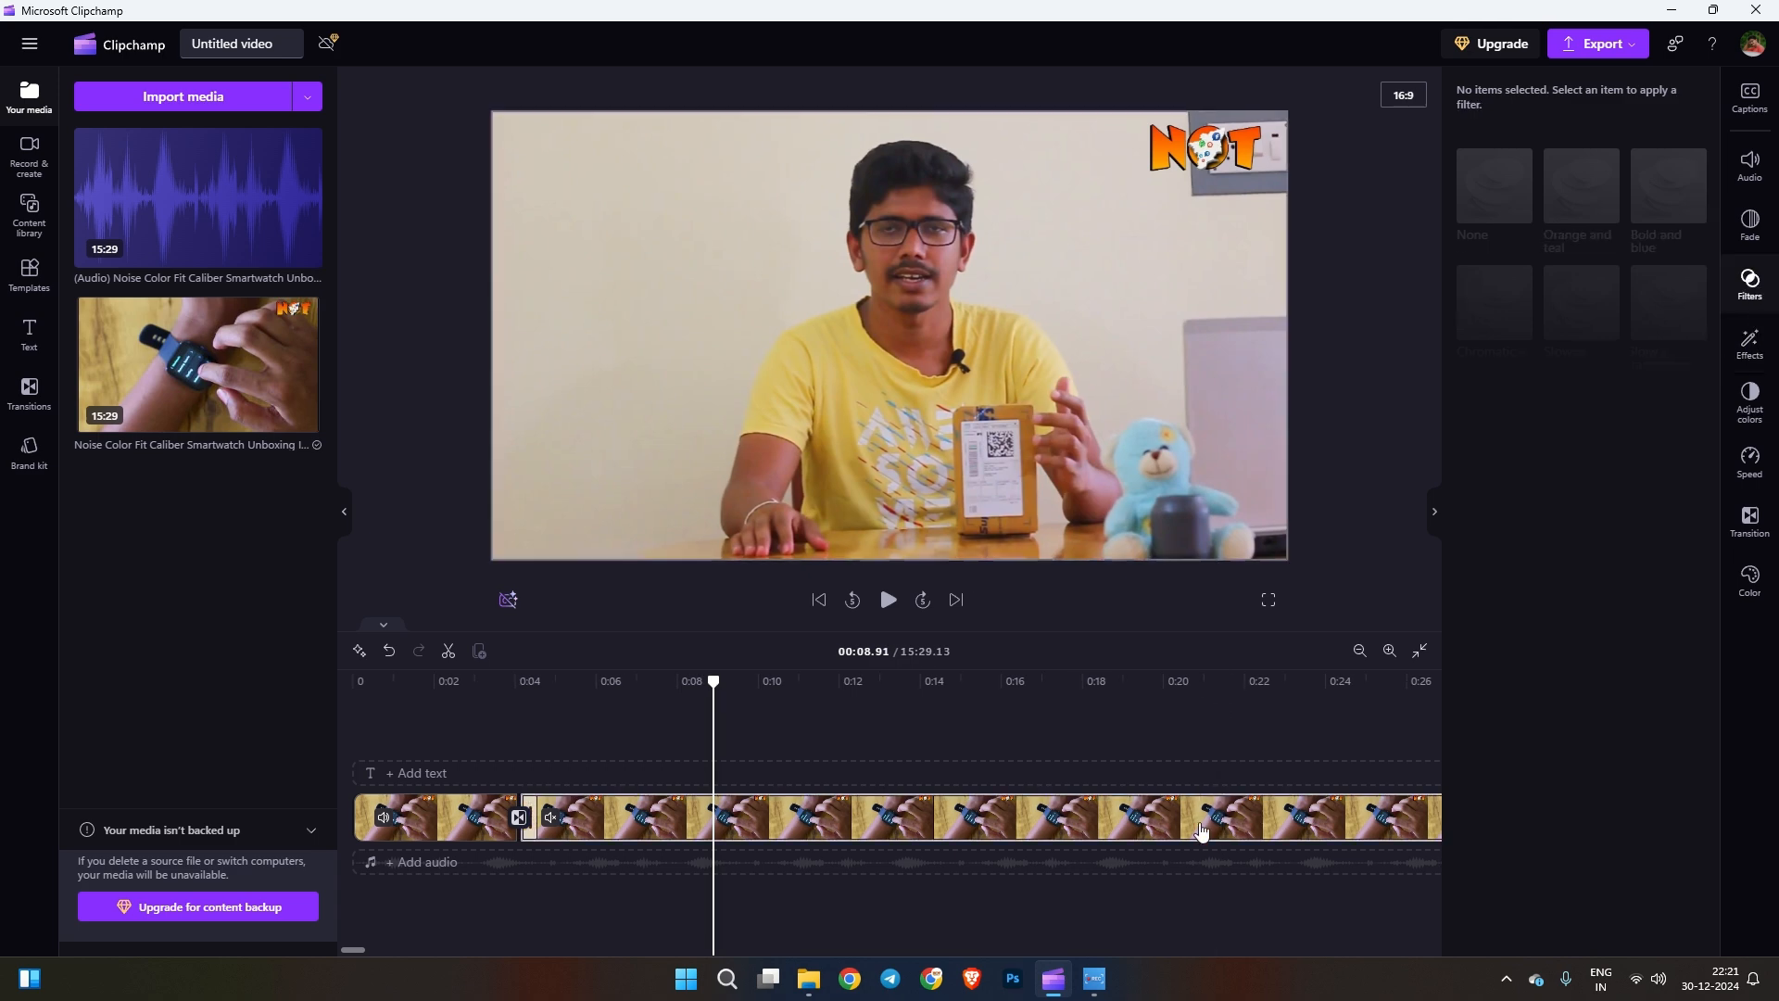
scroll(1659, 371, down, 10)
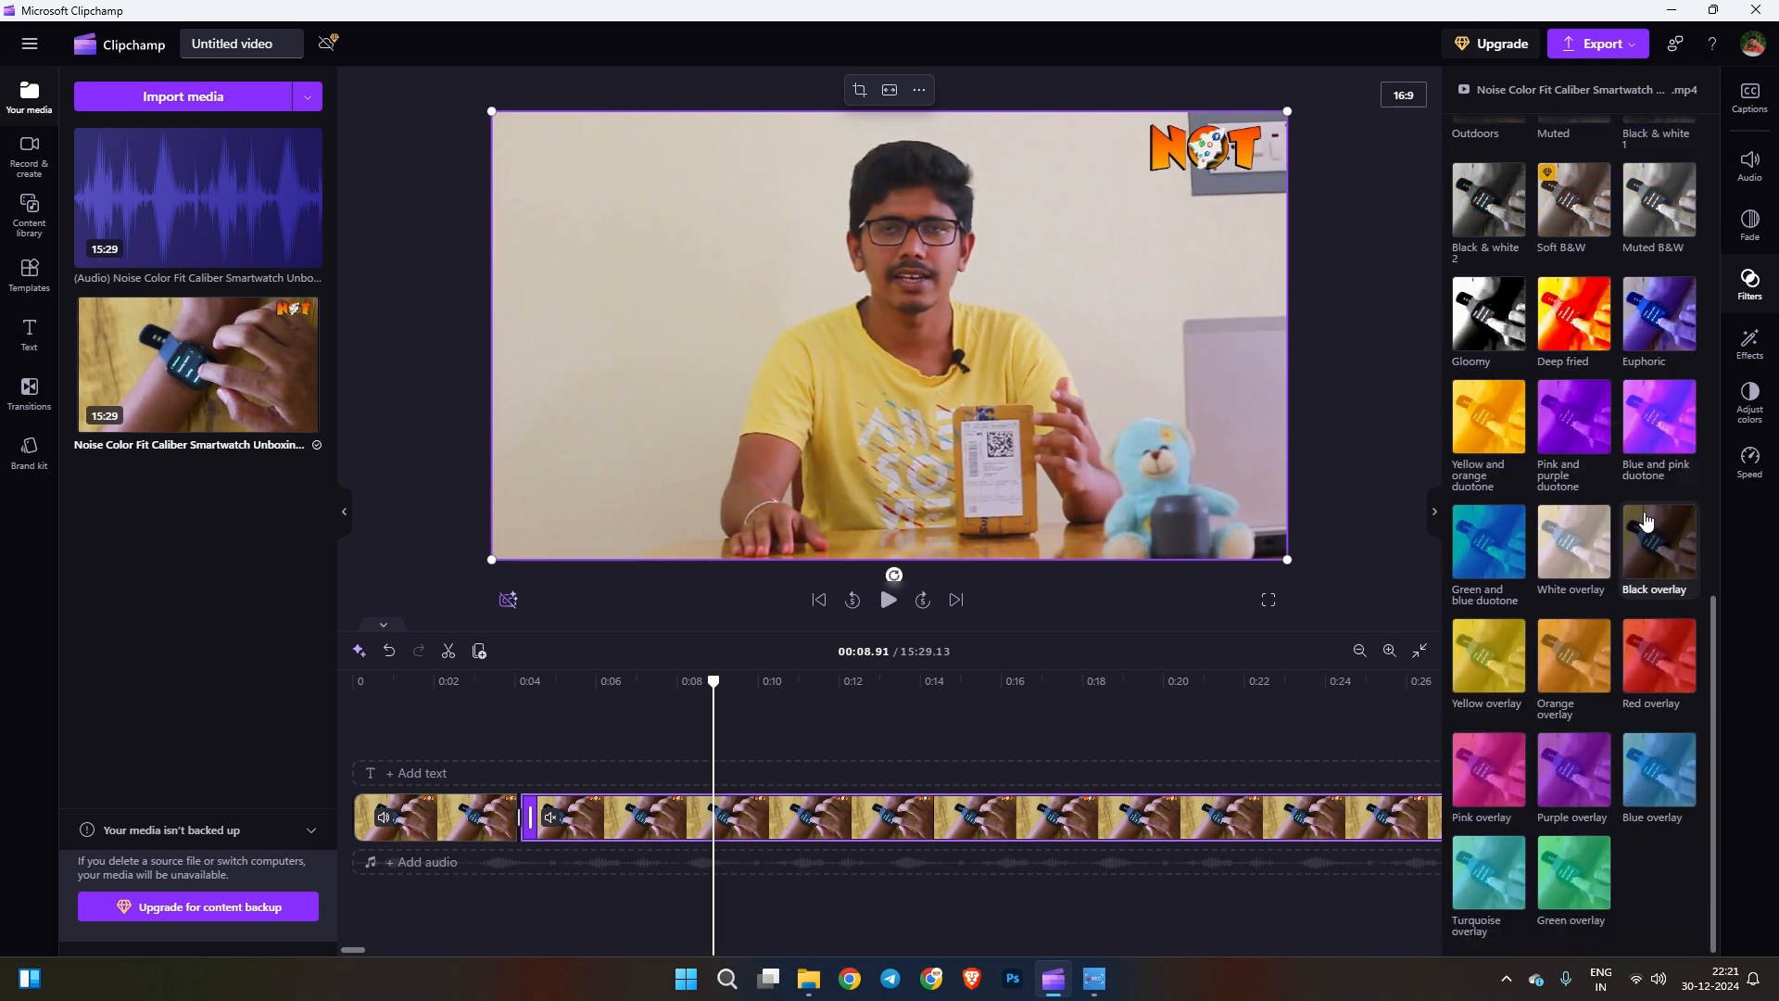
scroll(1594, 445, up, 1)
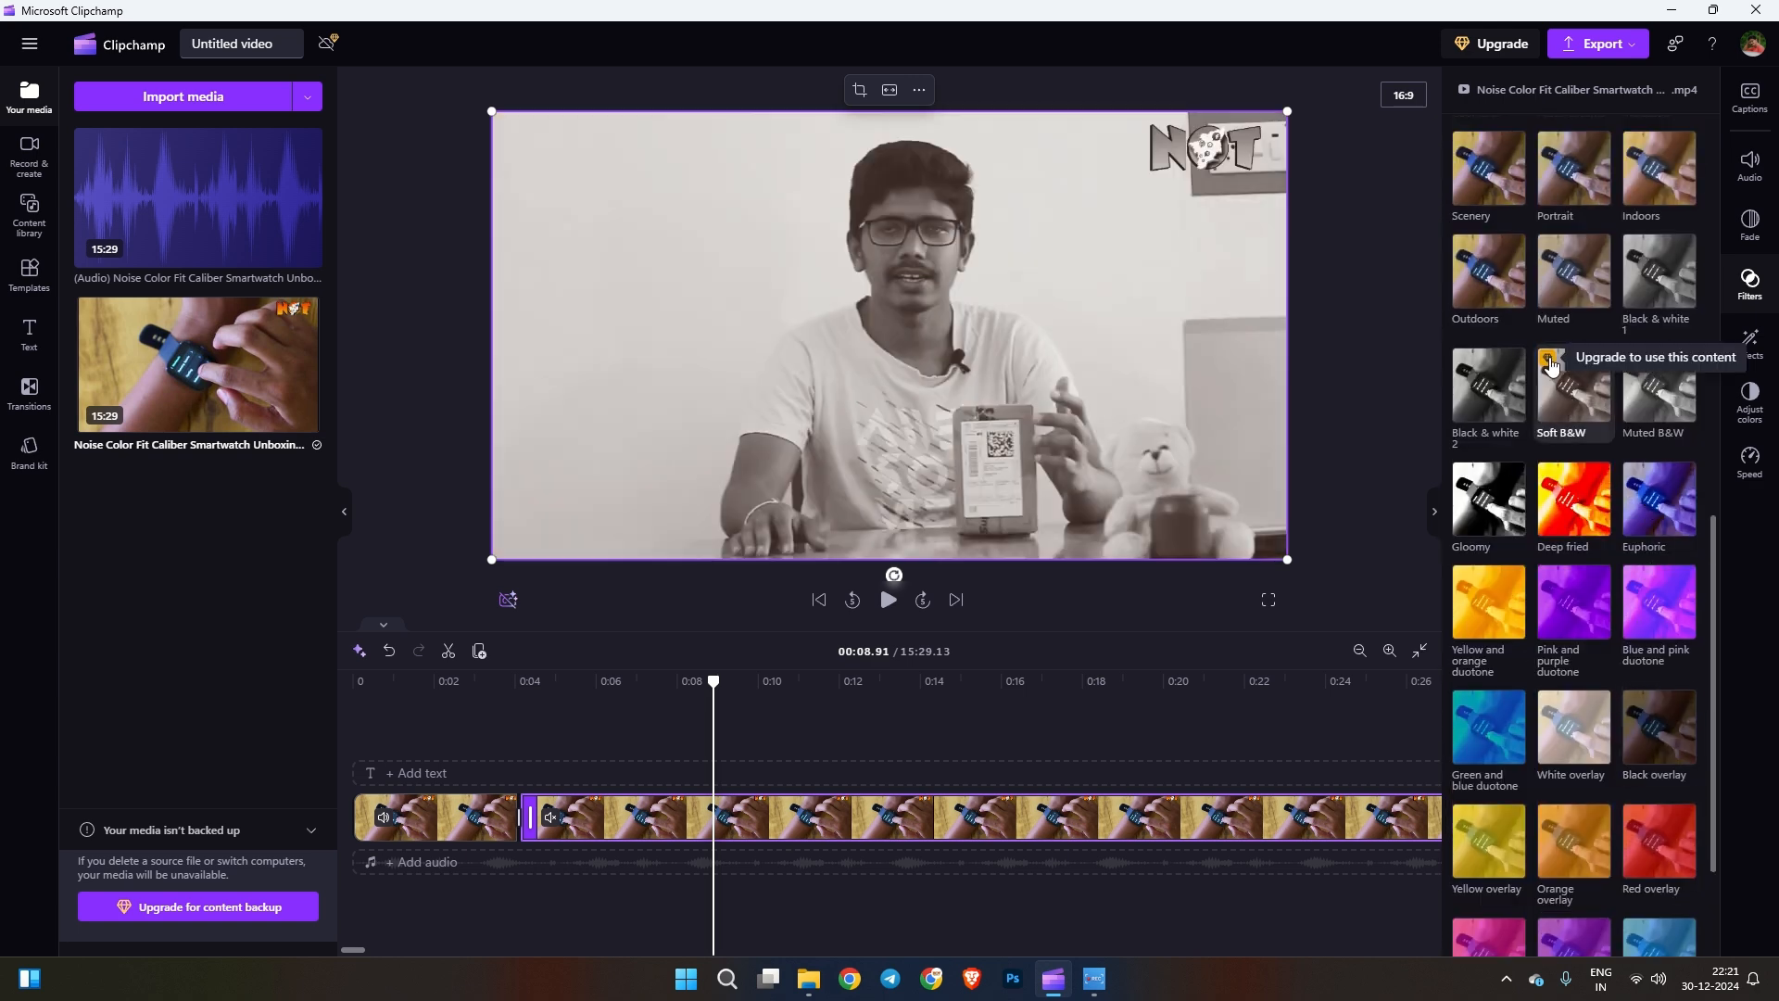
- Browse the transitions library through the Wipes, Pushes and Cartoon categories, including the premium ones
click(29, 394)
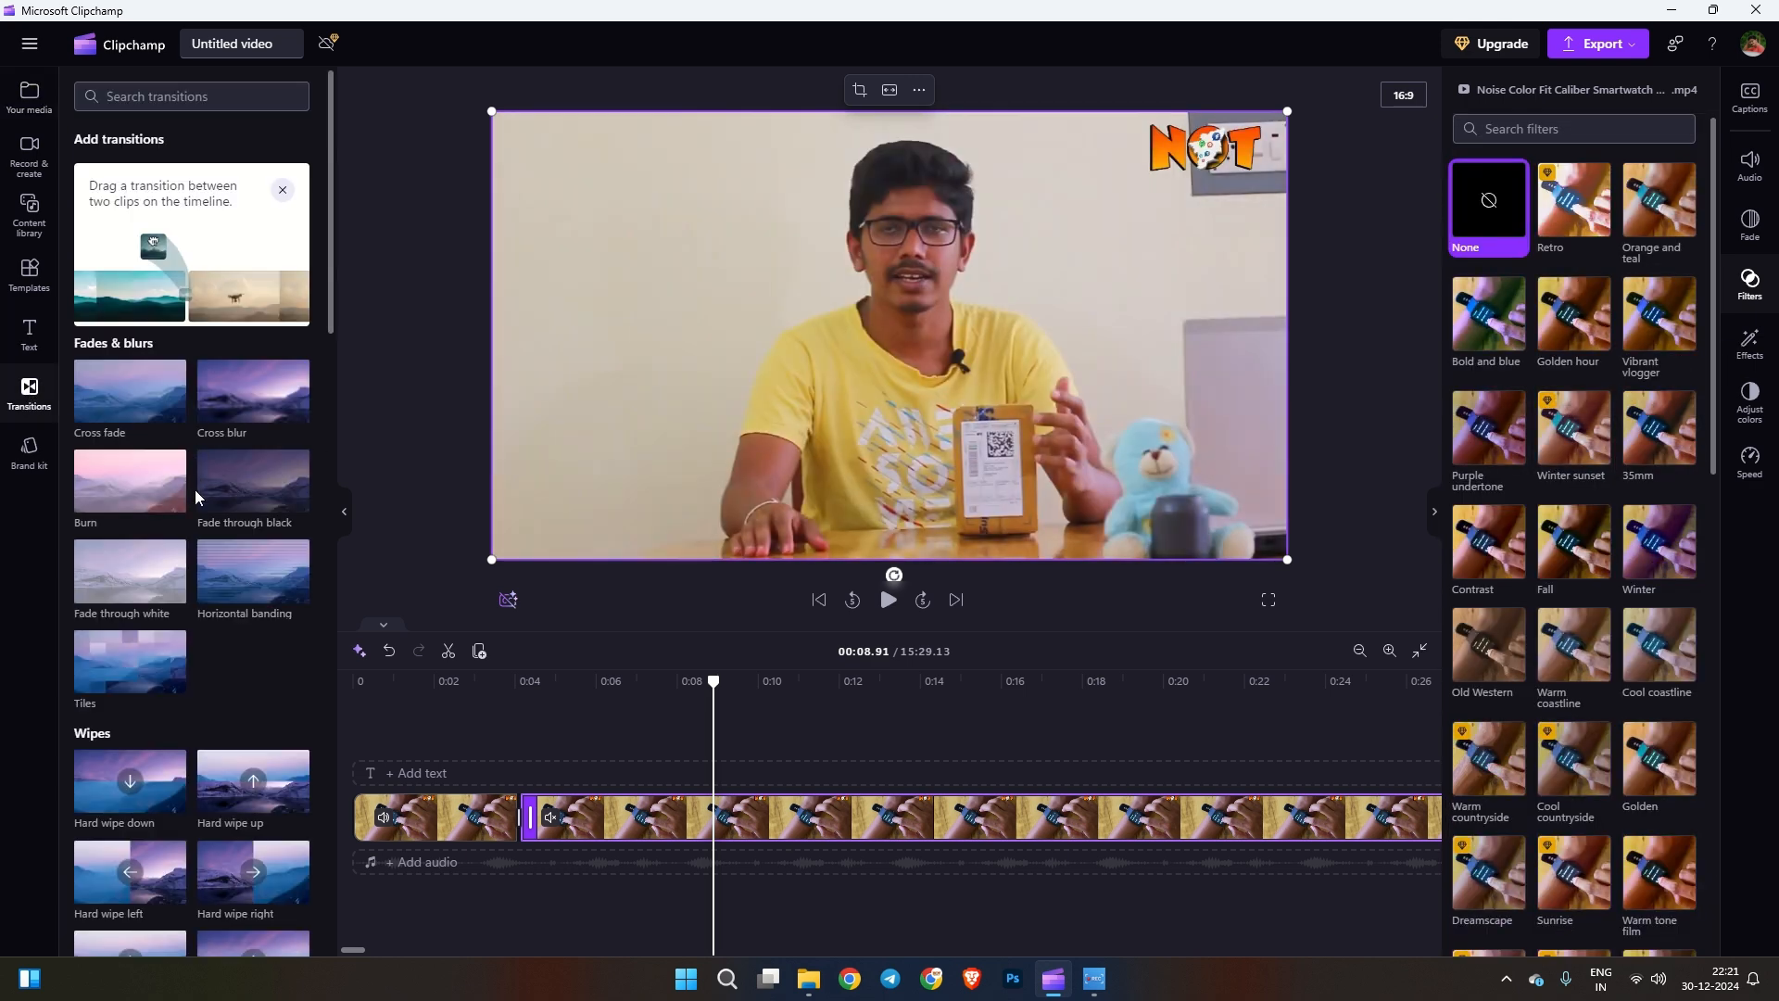
scroll(196, 497, down, 10)
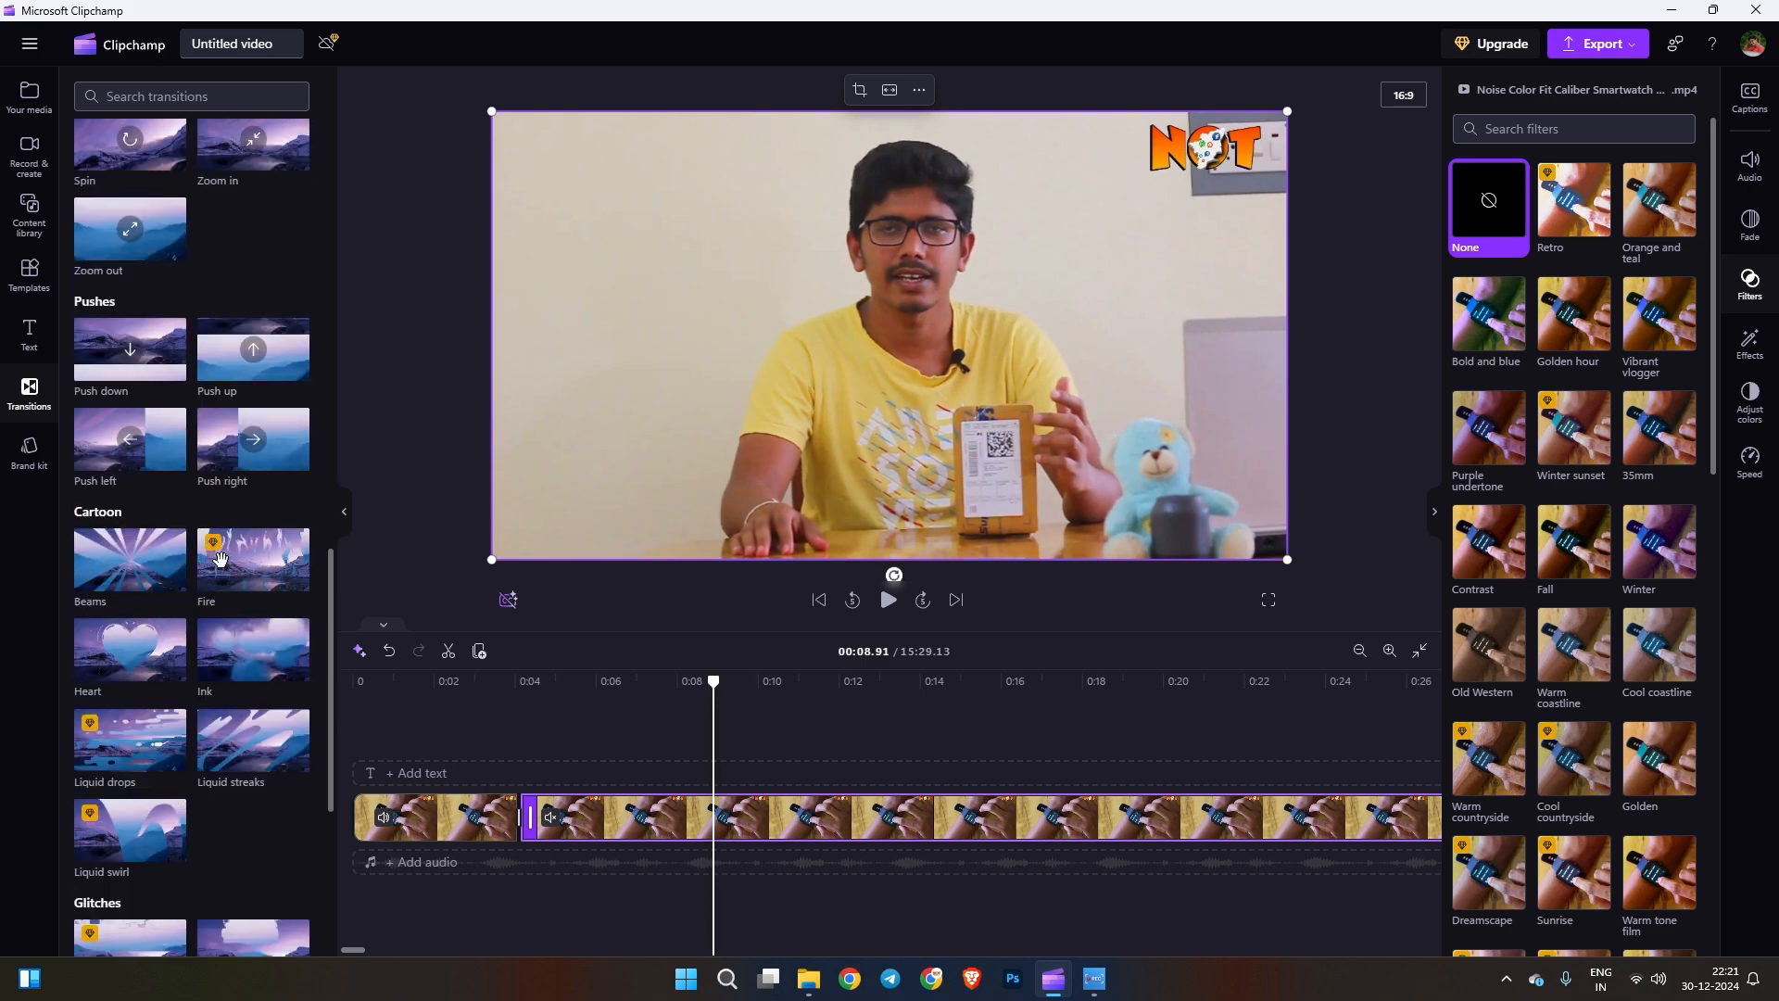
scroll(231, 547, down, 10)
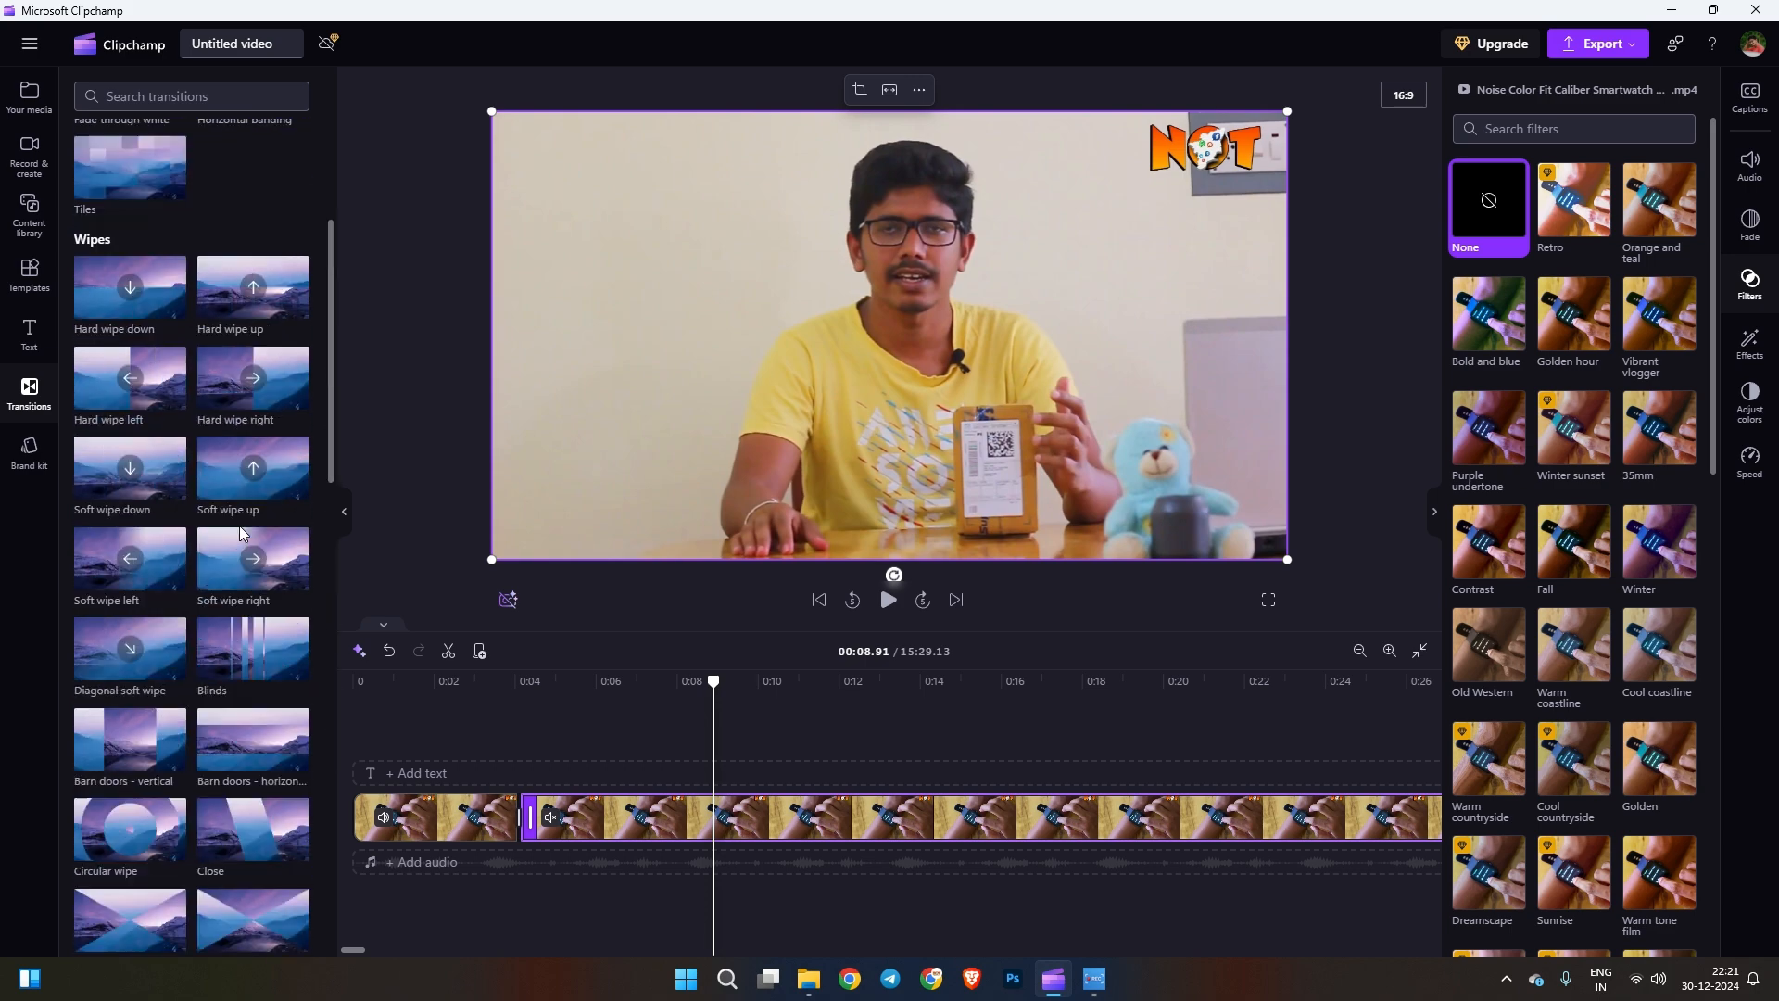
scroll(239, 525, up, 5)
- Return to the imported media and review the Clipchamp Premium upgrade offer without subscribing
click(29, 92)
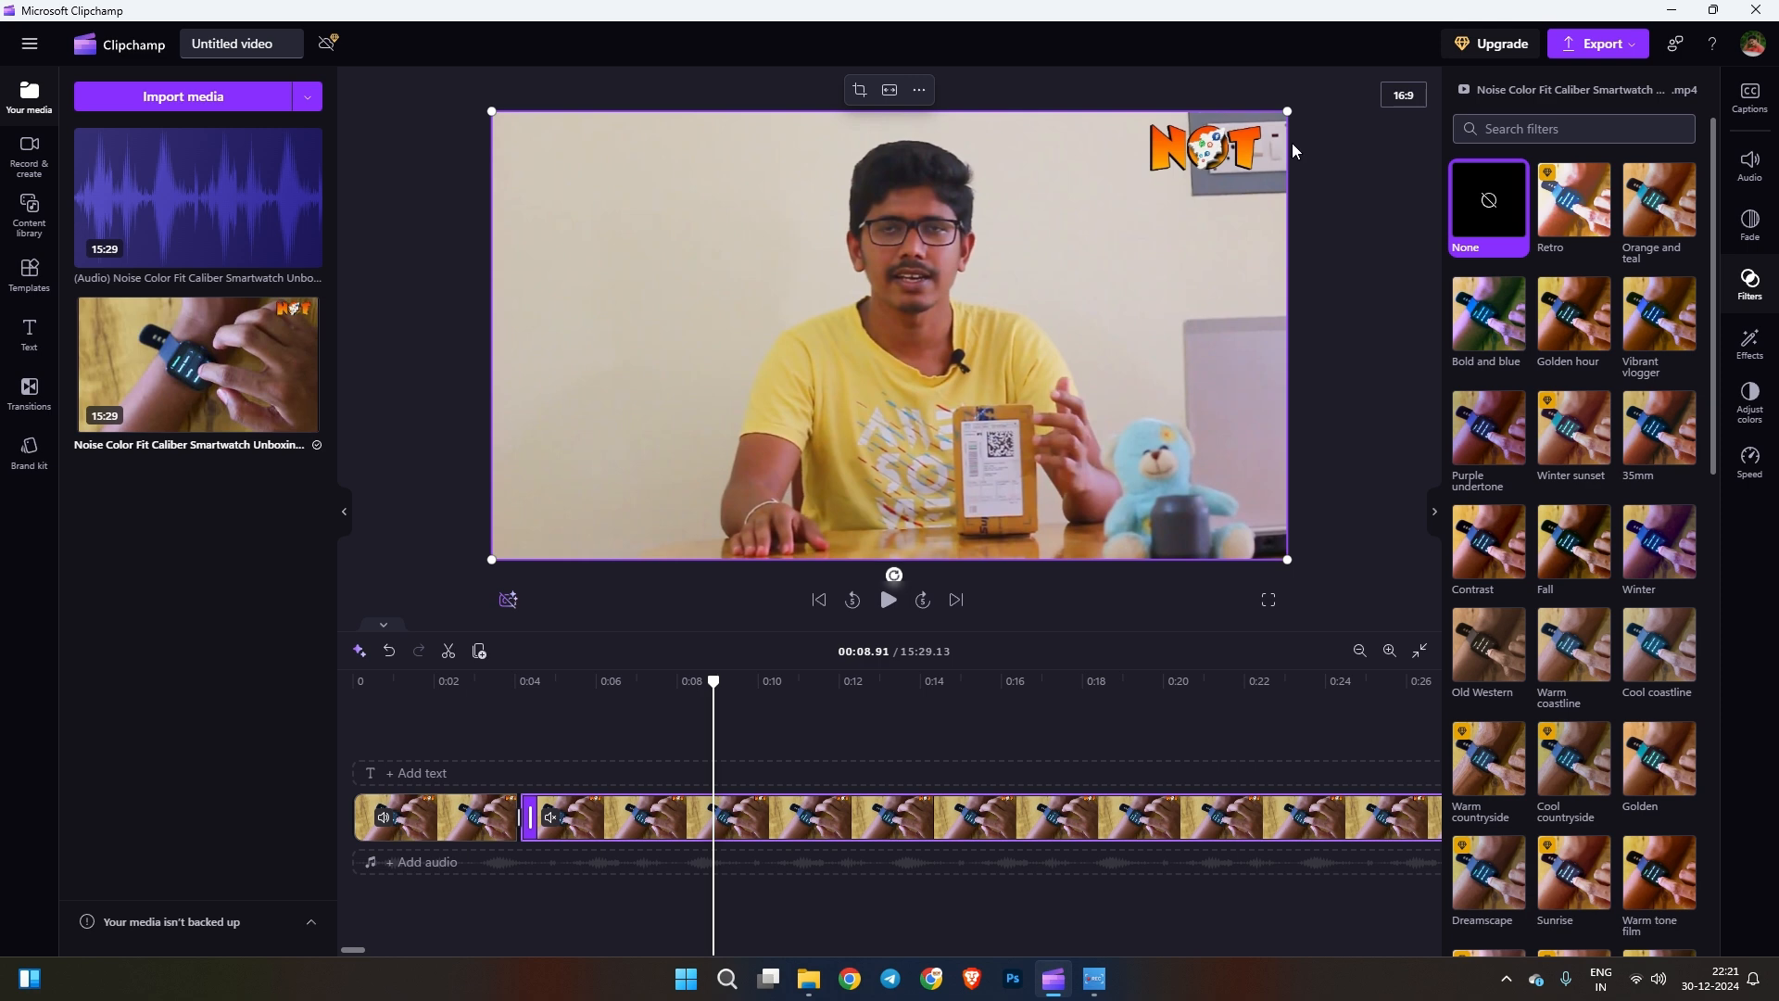
click(1499, 44)
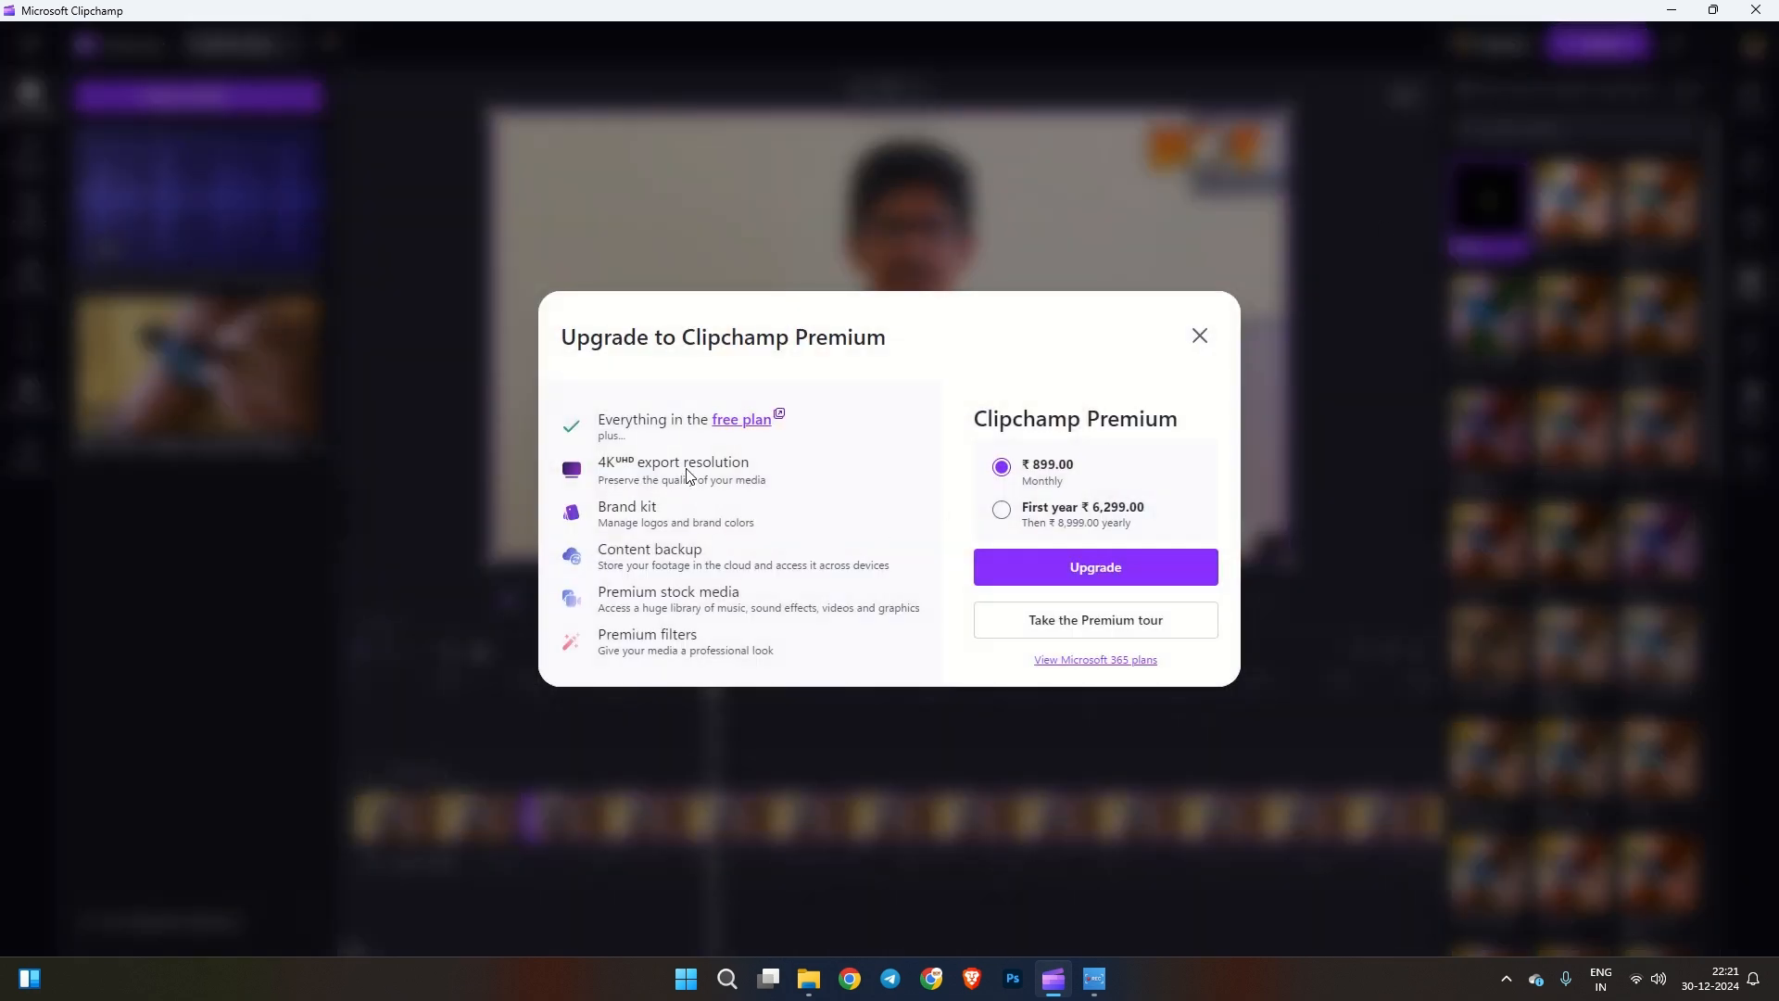
click(225, 193)
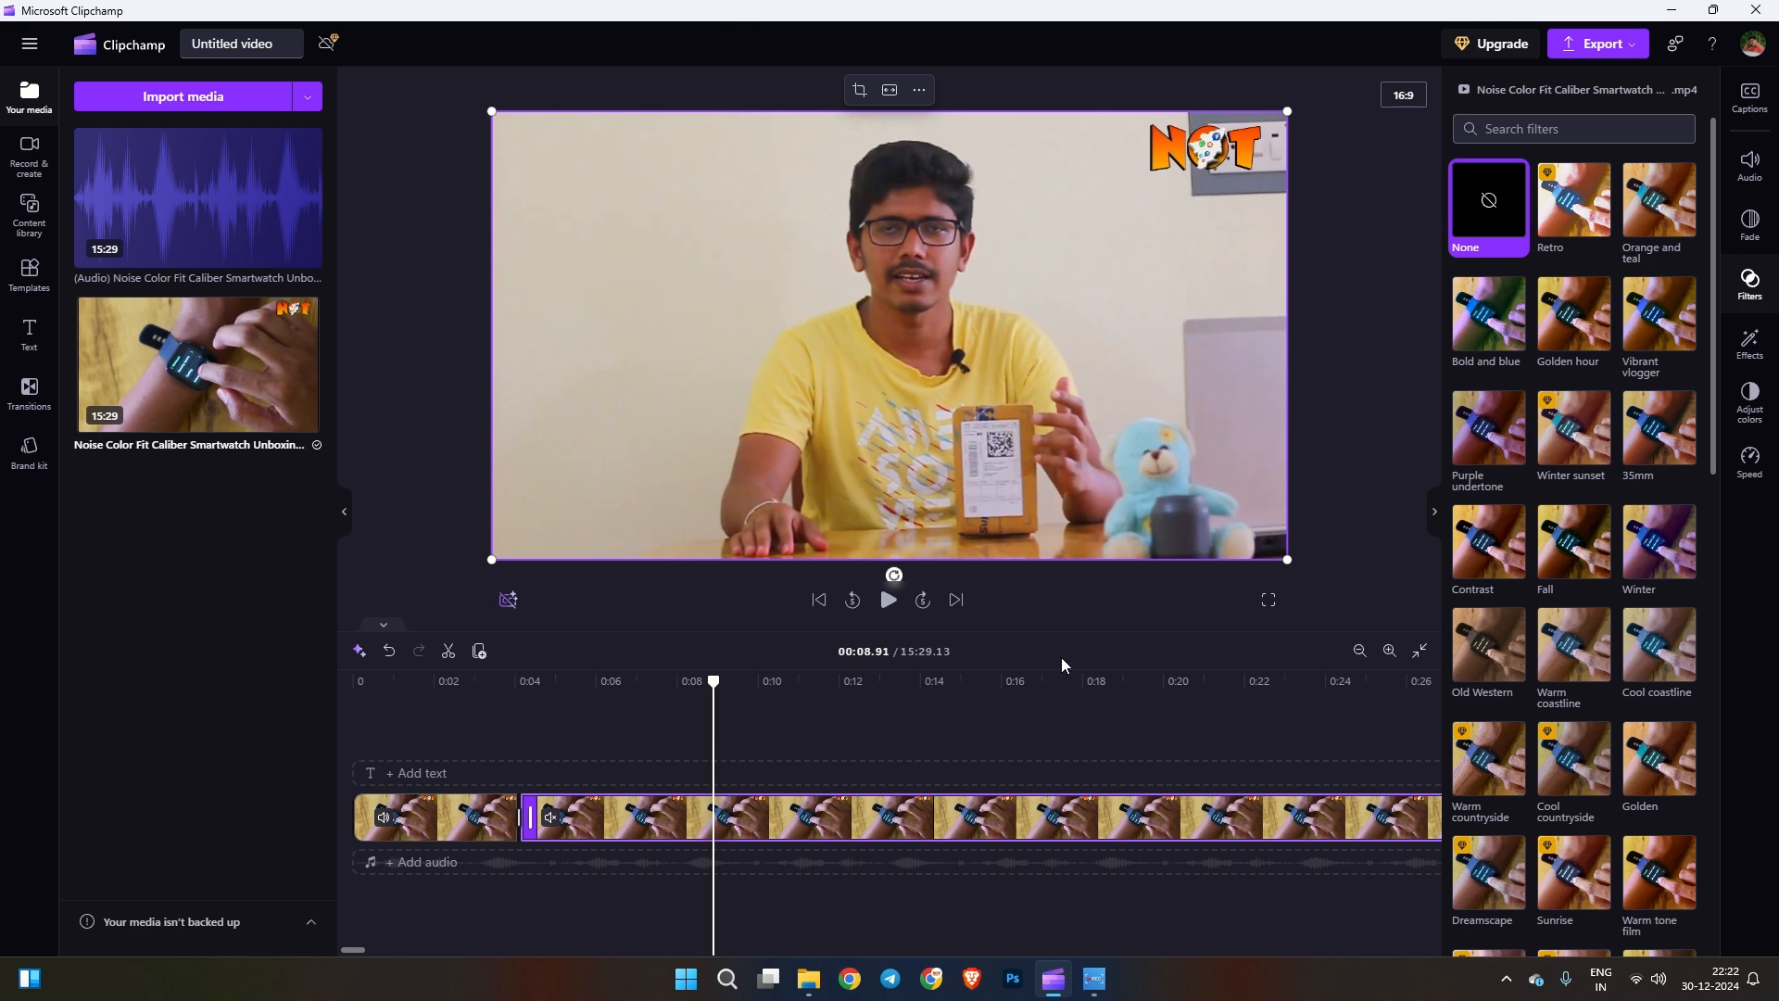
- Switch to Chrome and search Google for "clipchamp"
click(932, 981)
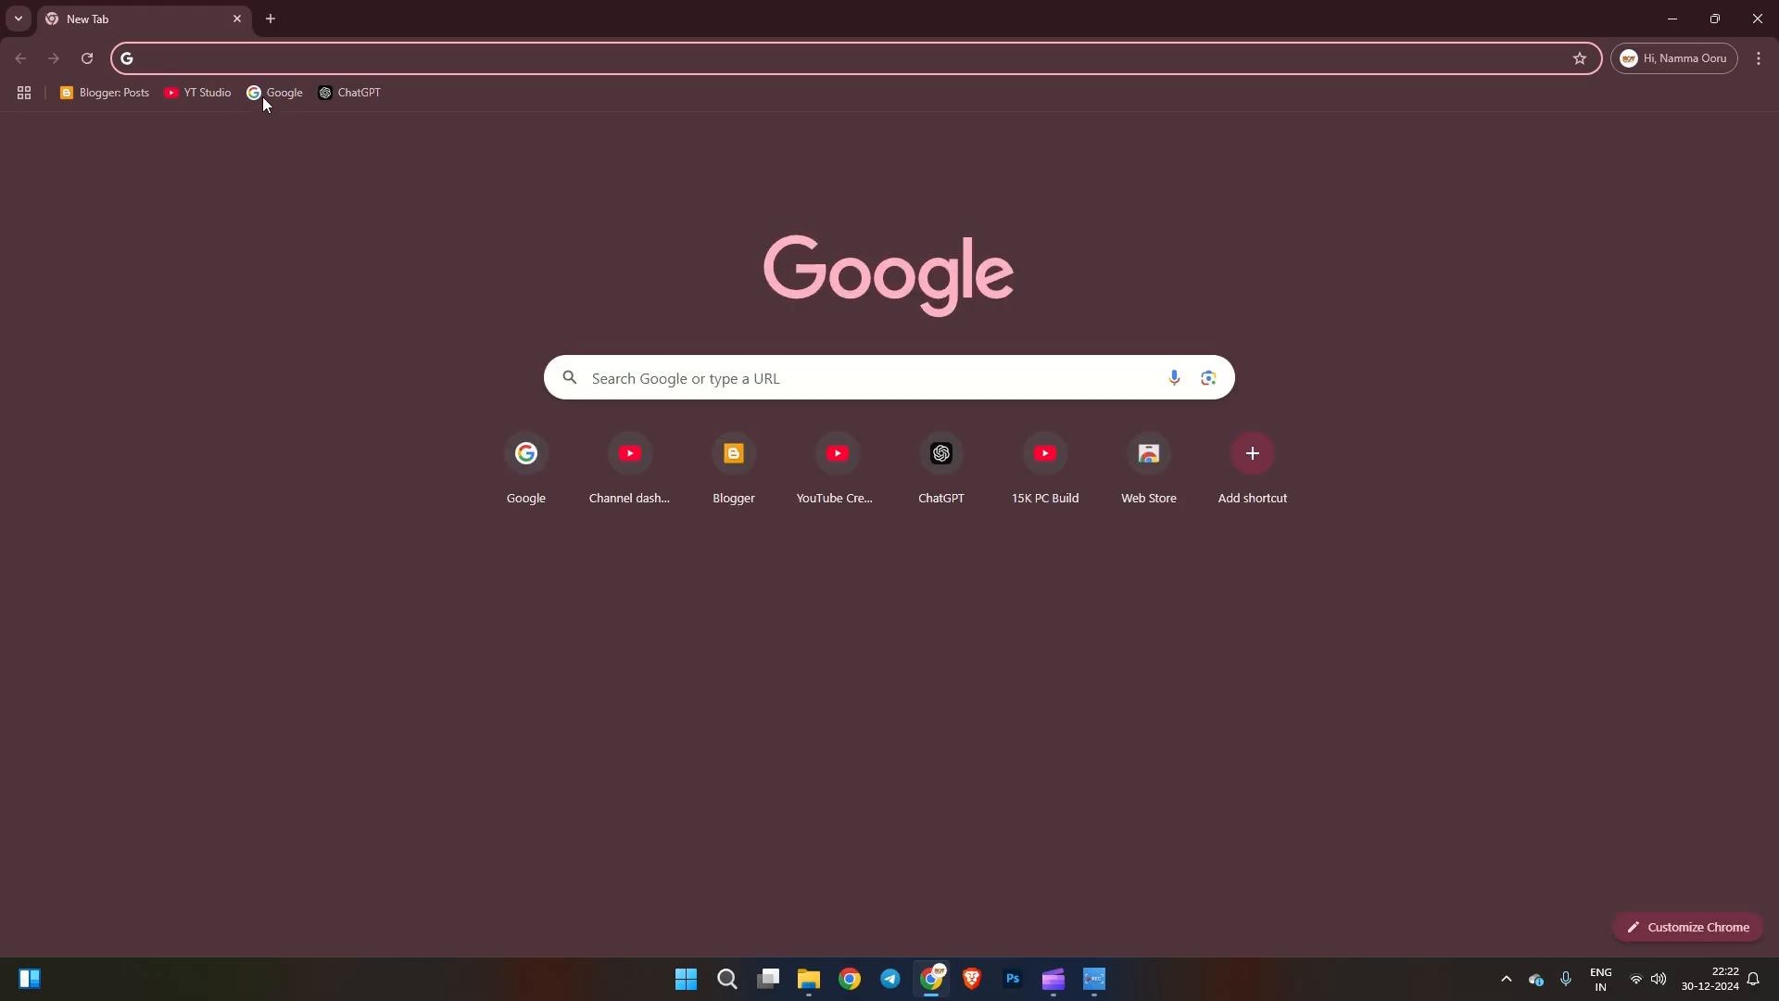
click(276, 93)
click(762, 496)
text(c)
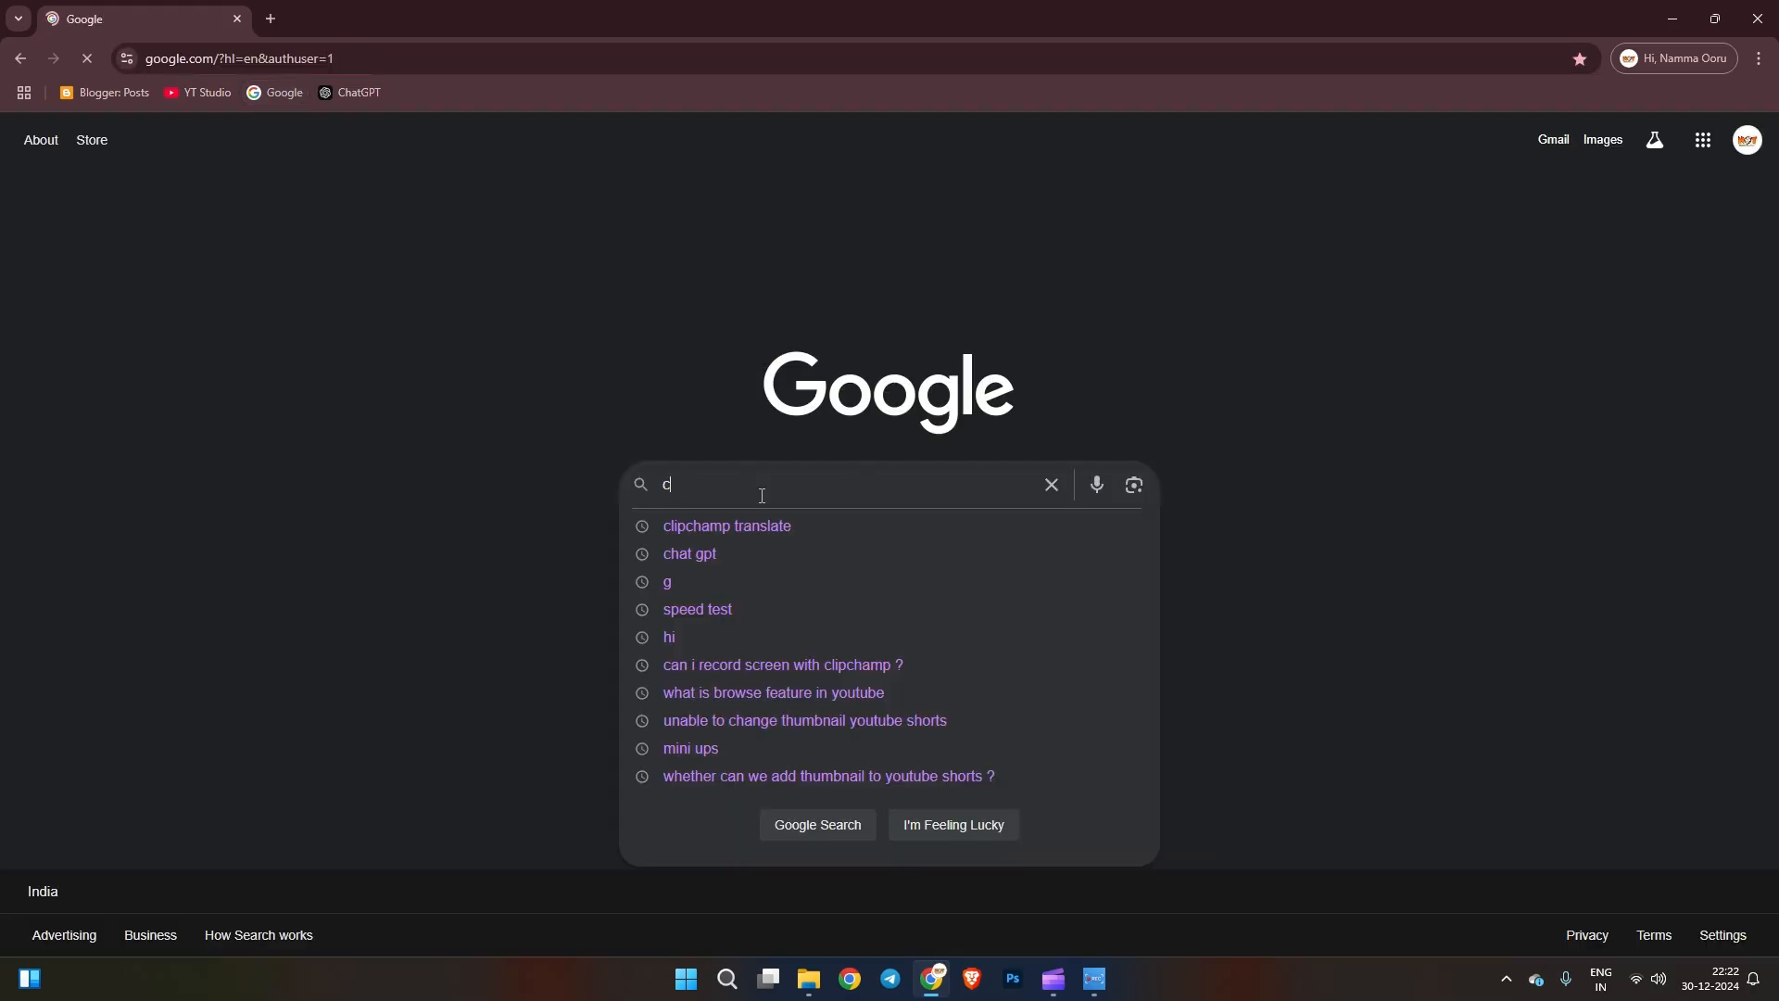
text(lip)
key(Down)
key(Down)
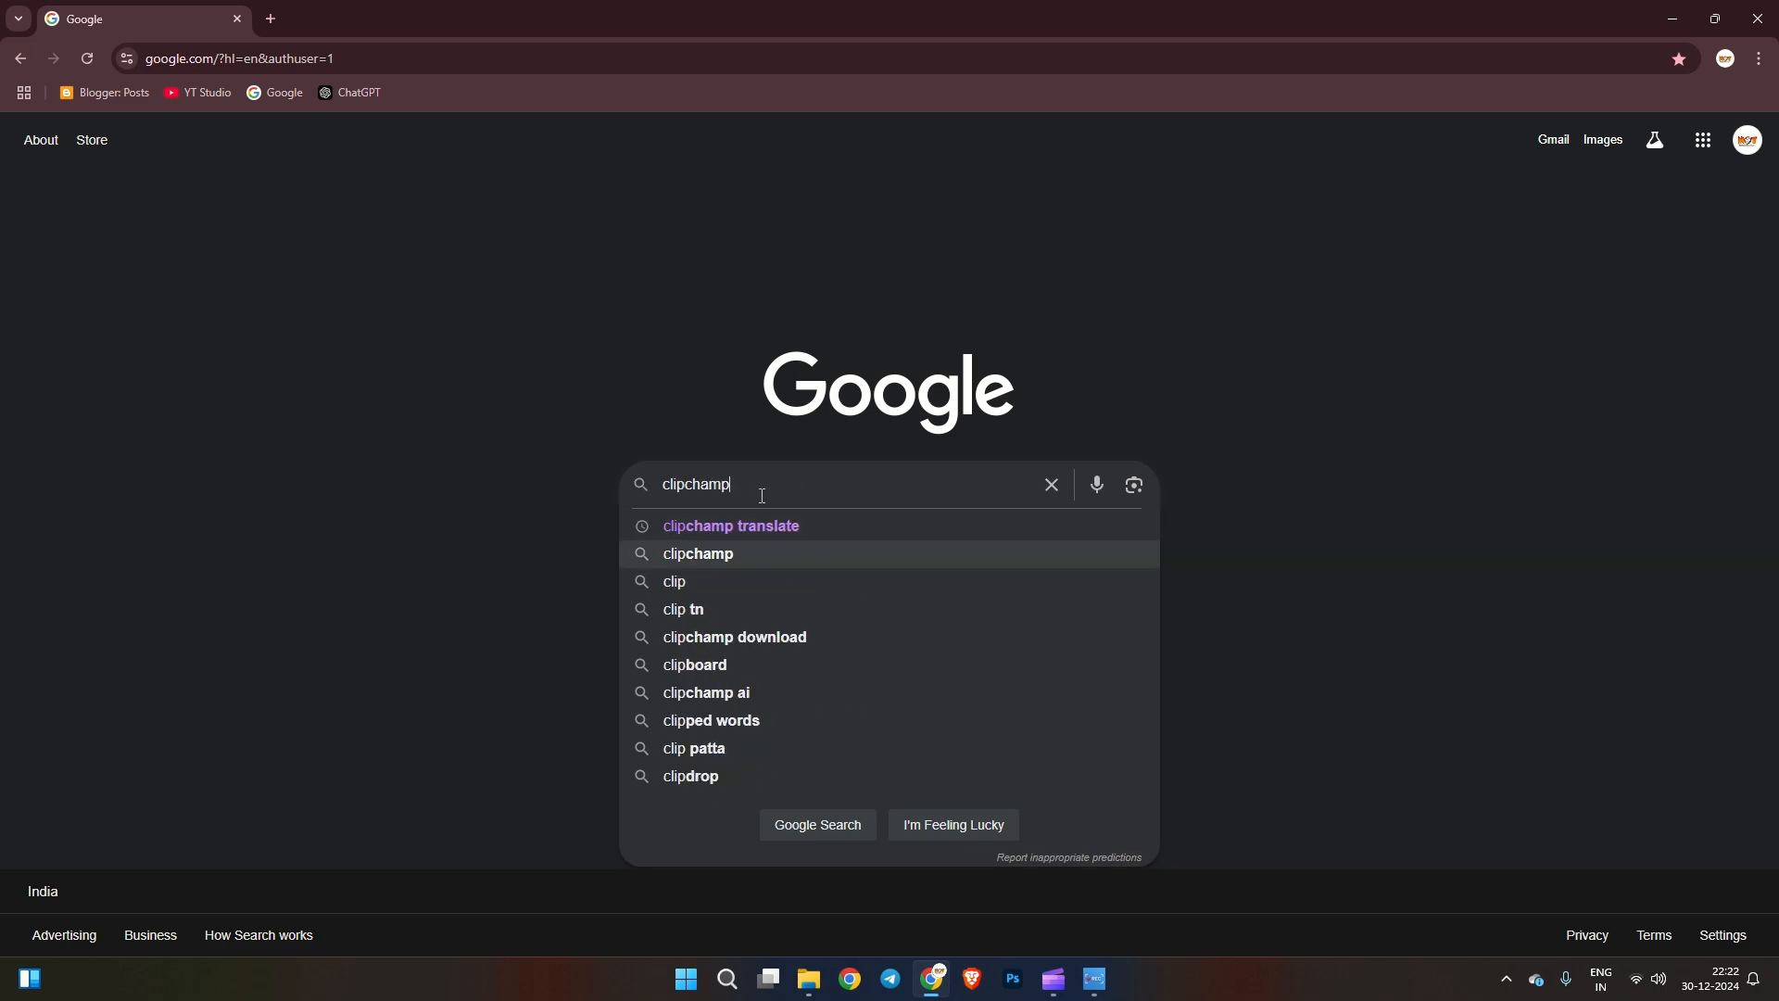
key(Return)
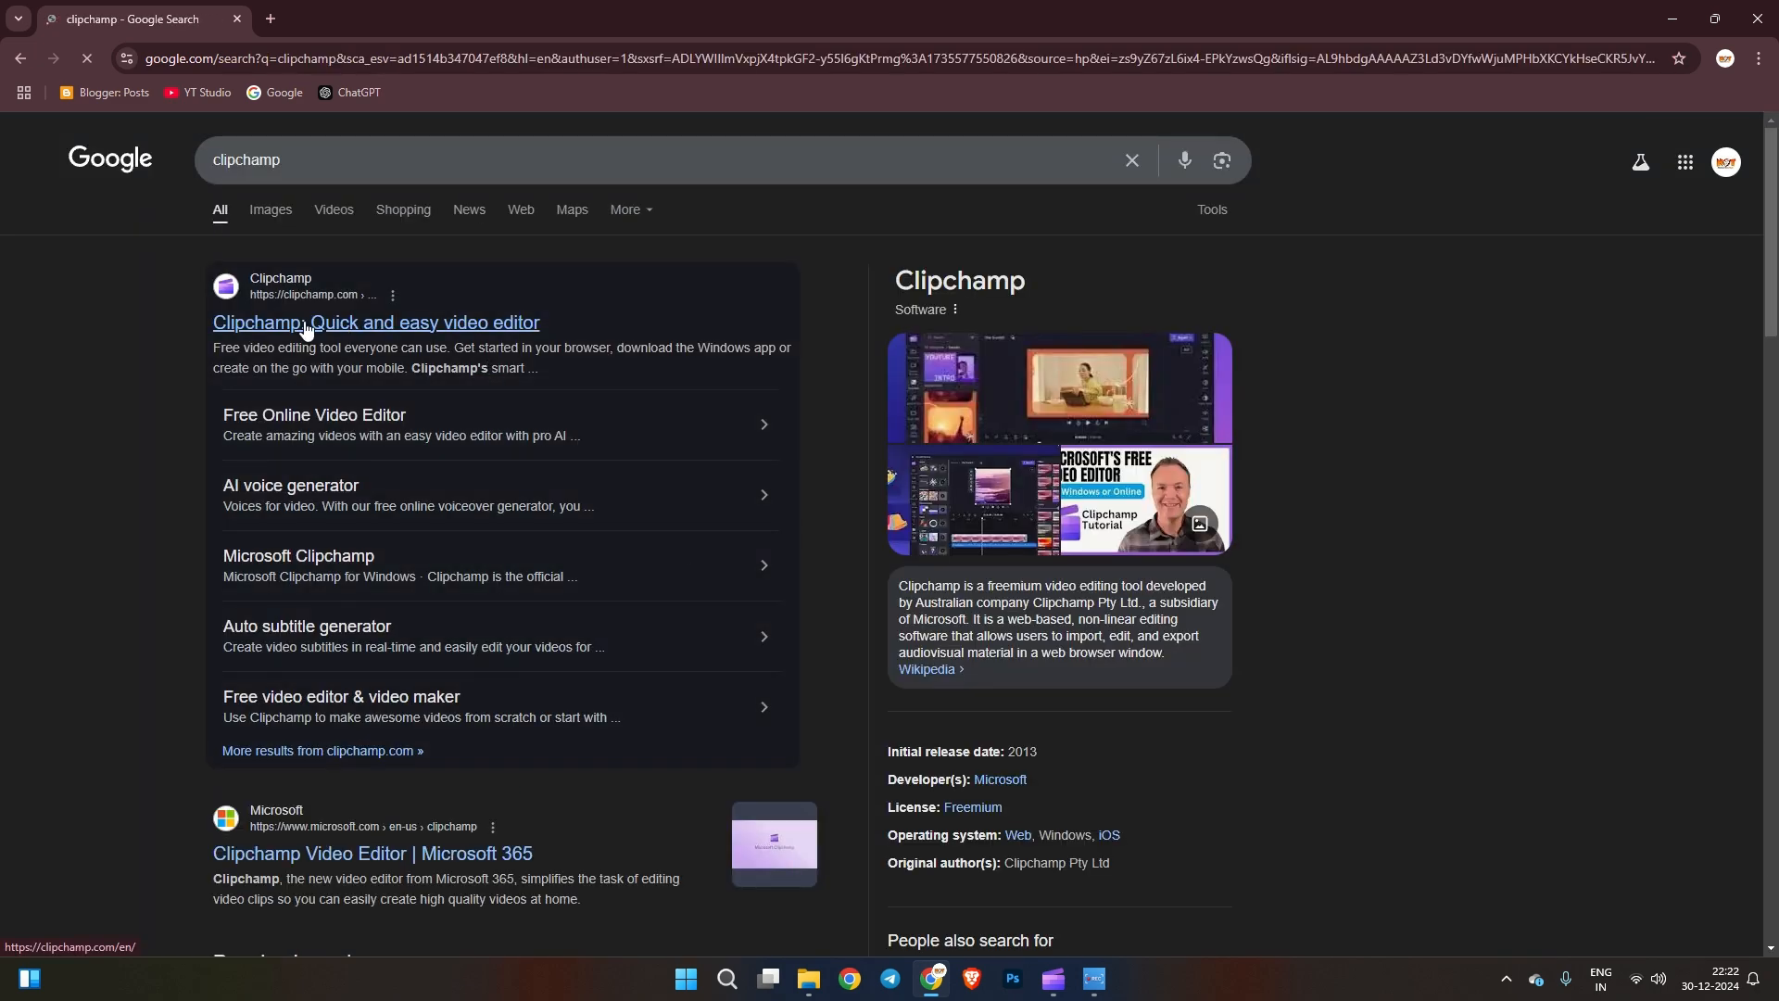
- Open the official Clipchamp website from the search results and go to its free sign-up page, choosing Microsoft sign-in
click(375, 324)
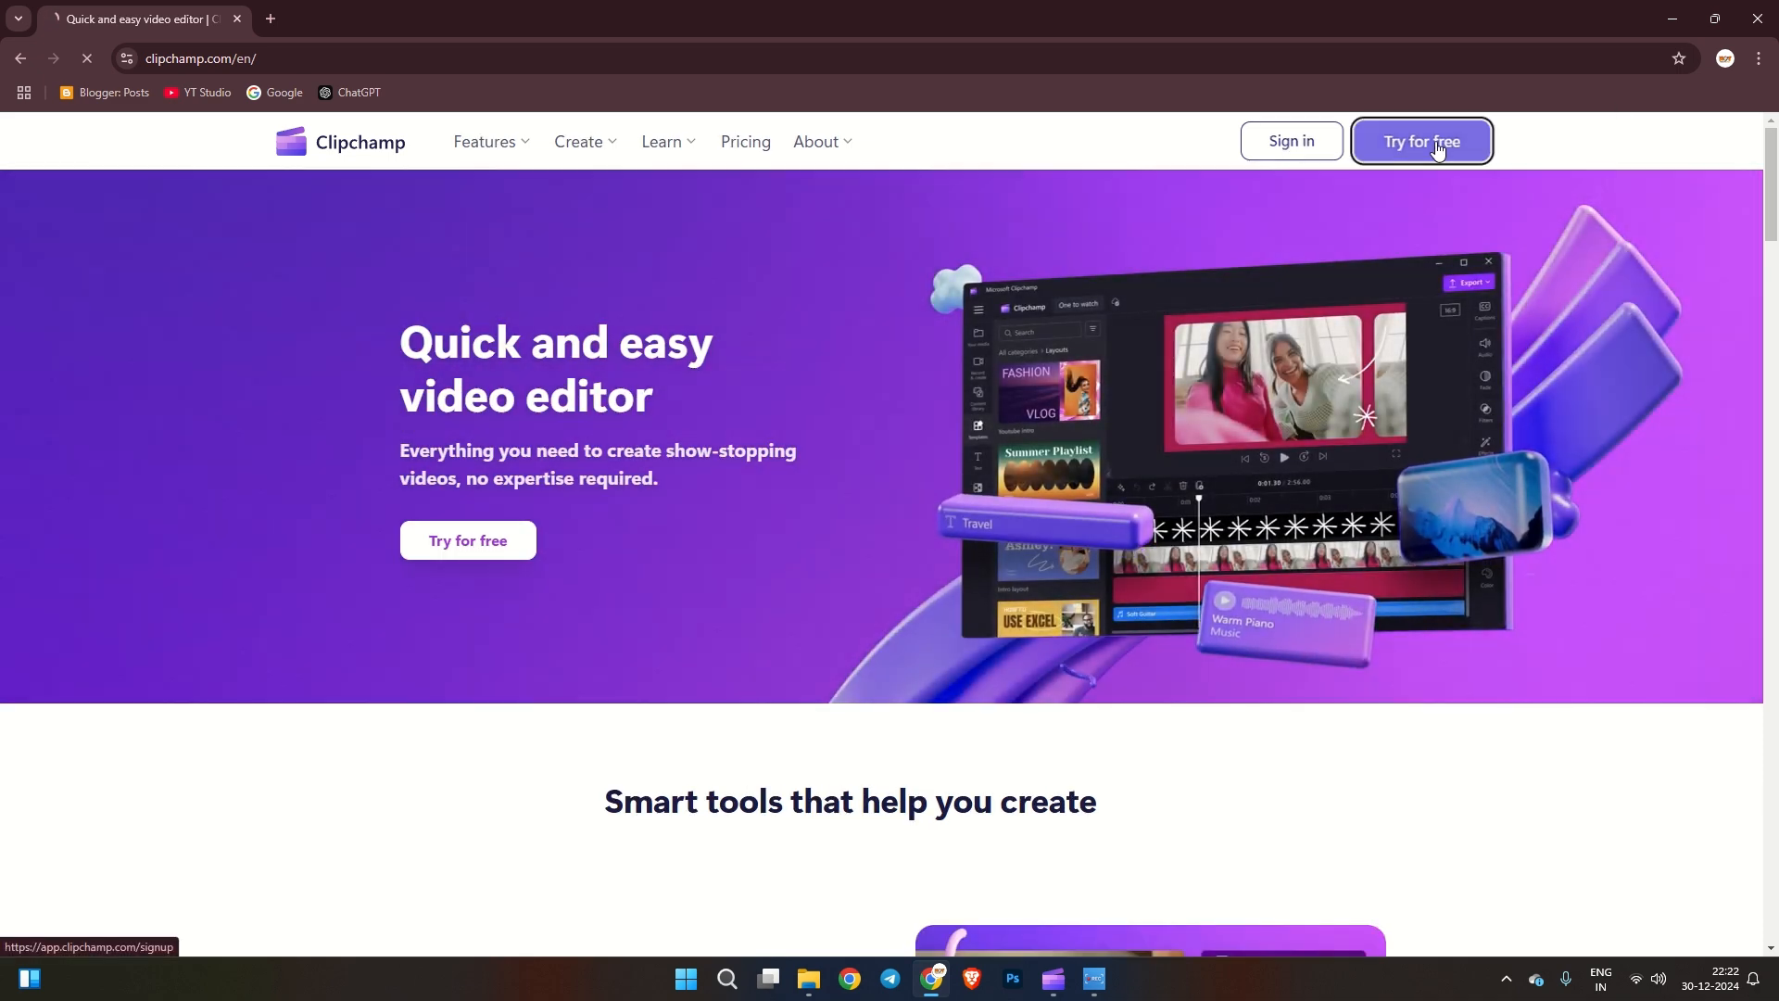
click(1437, 150)
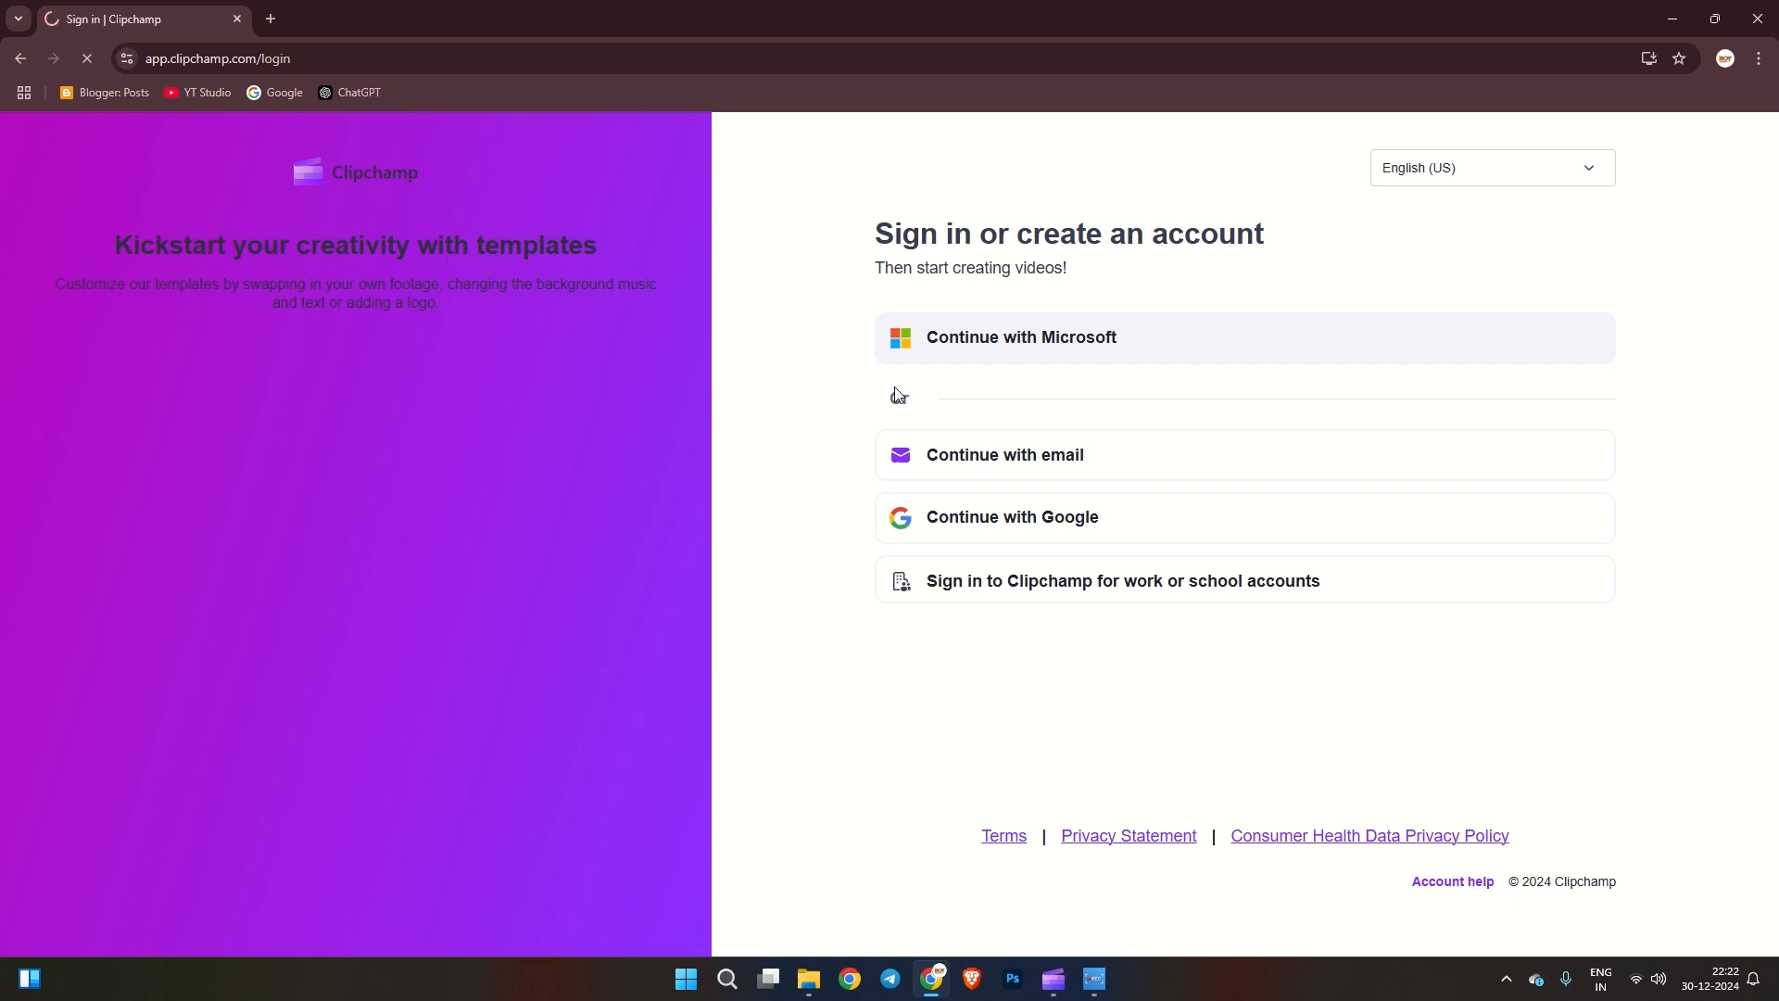
click(1155, 336)
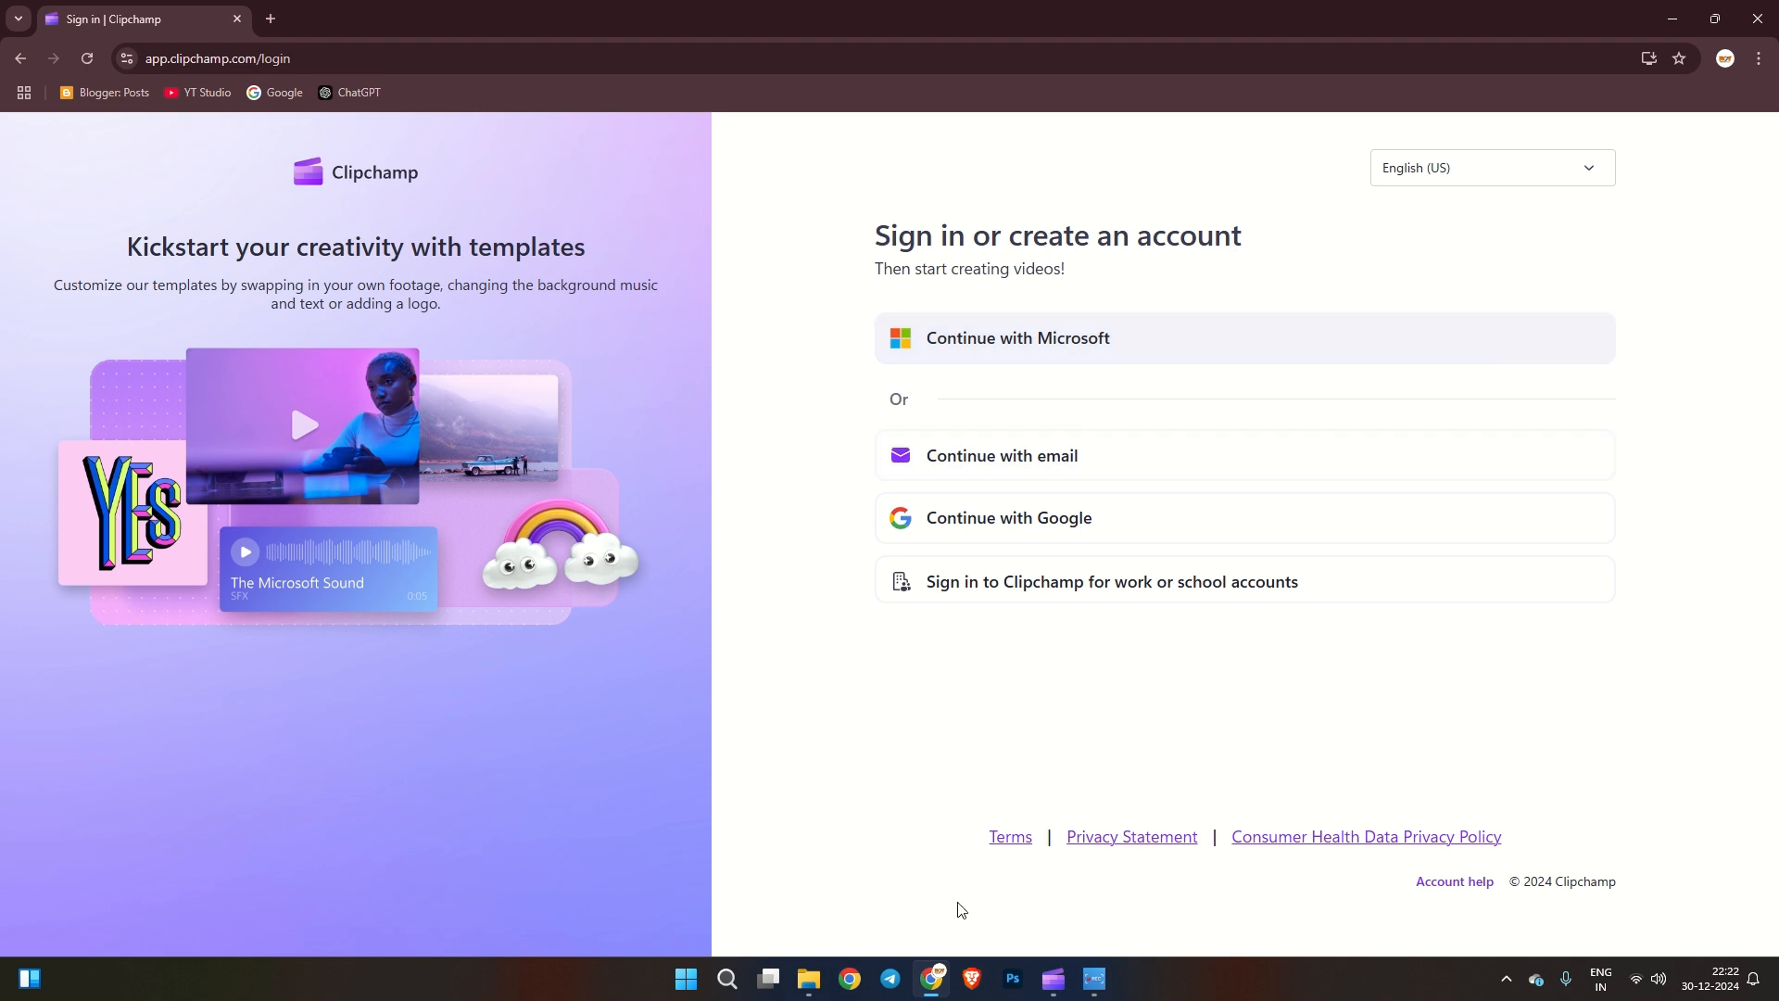
- Switch back to the Clipchamp desktop editor, look at the Color settings, and leave no clip selected
click(1052, 984)
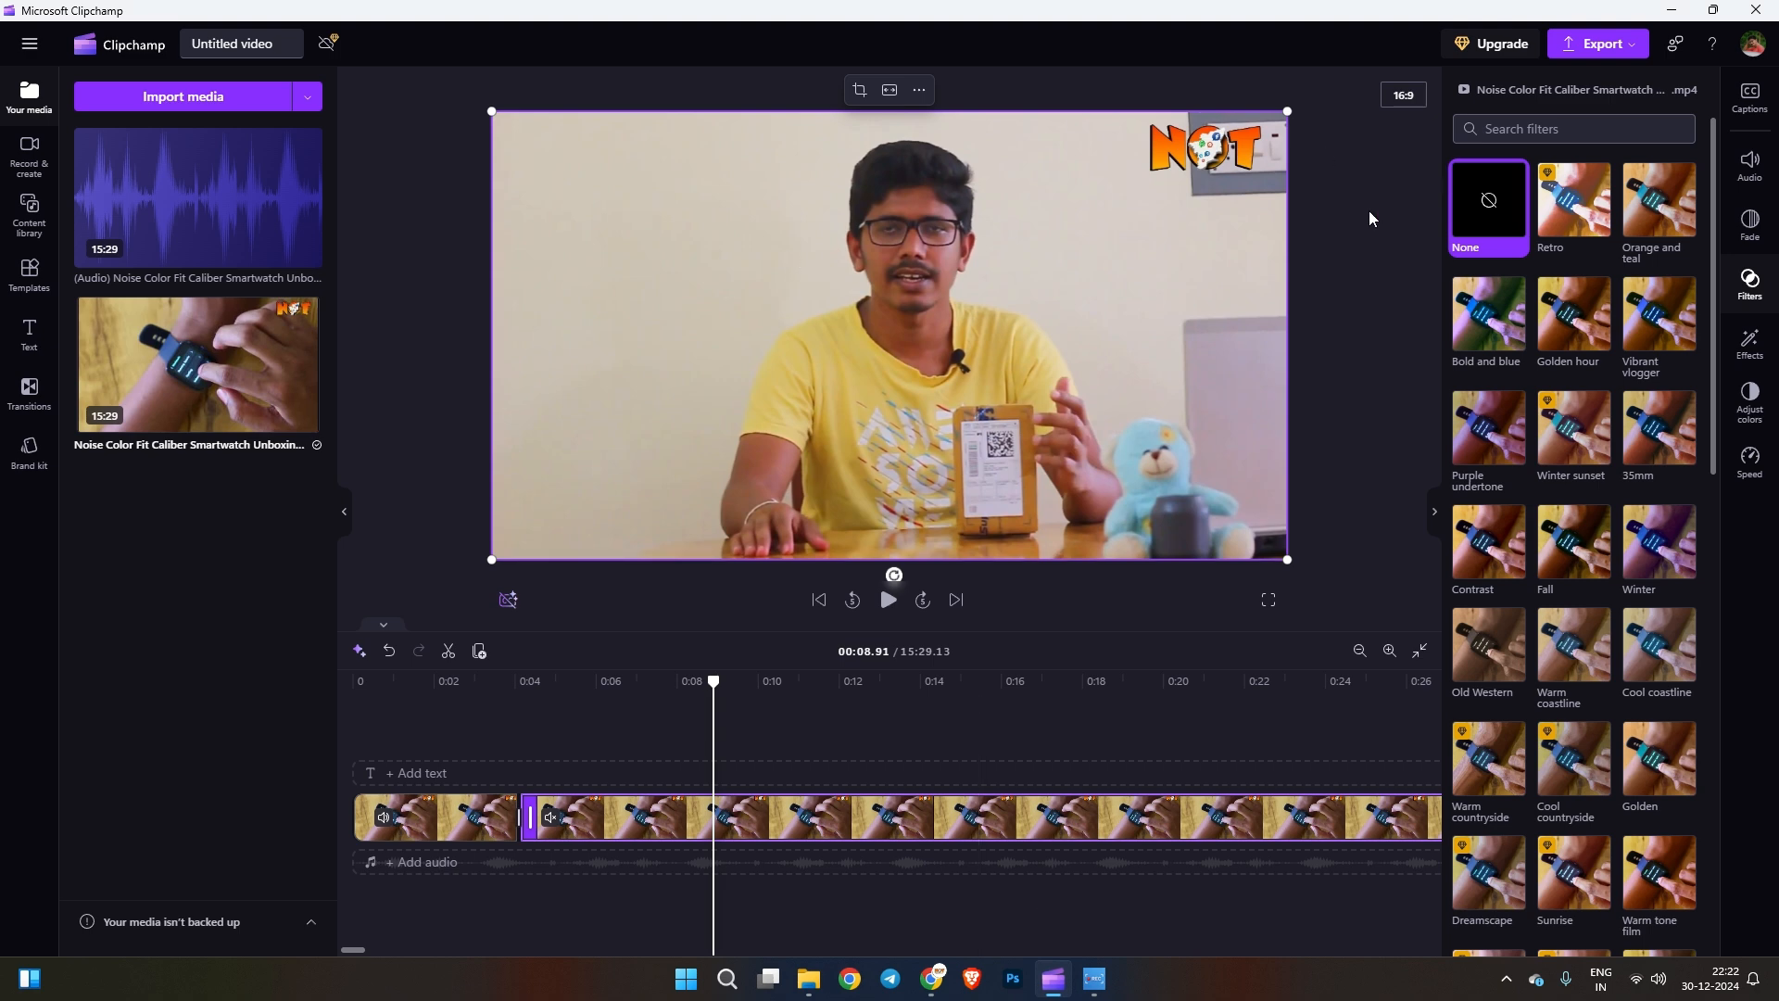
click(1337, 283)
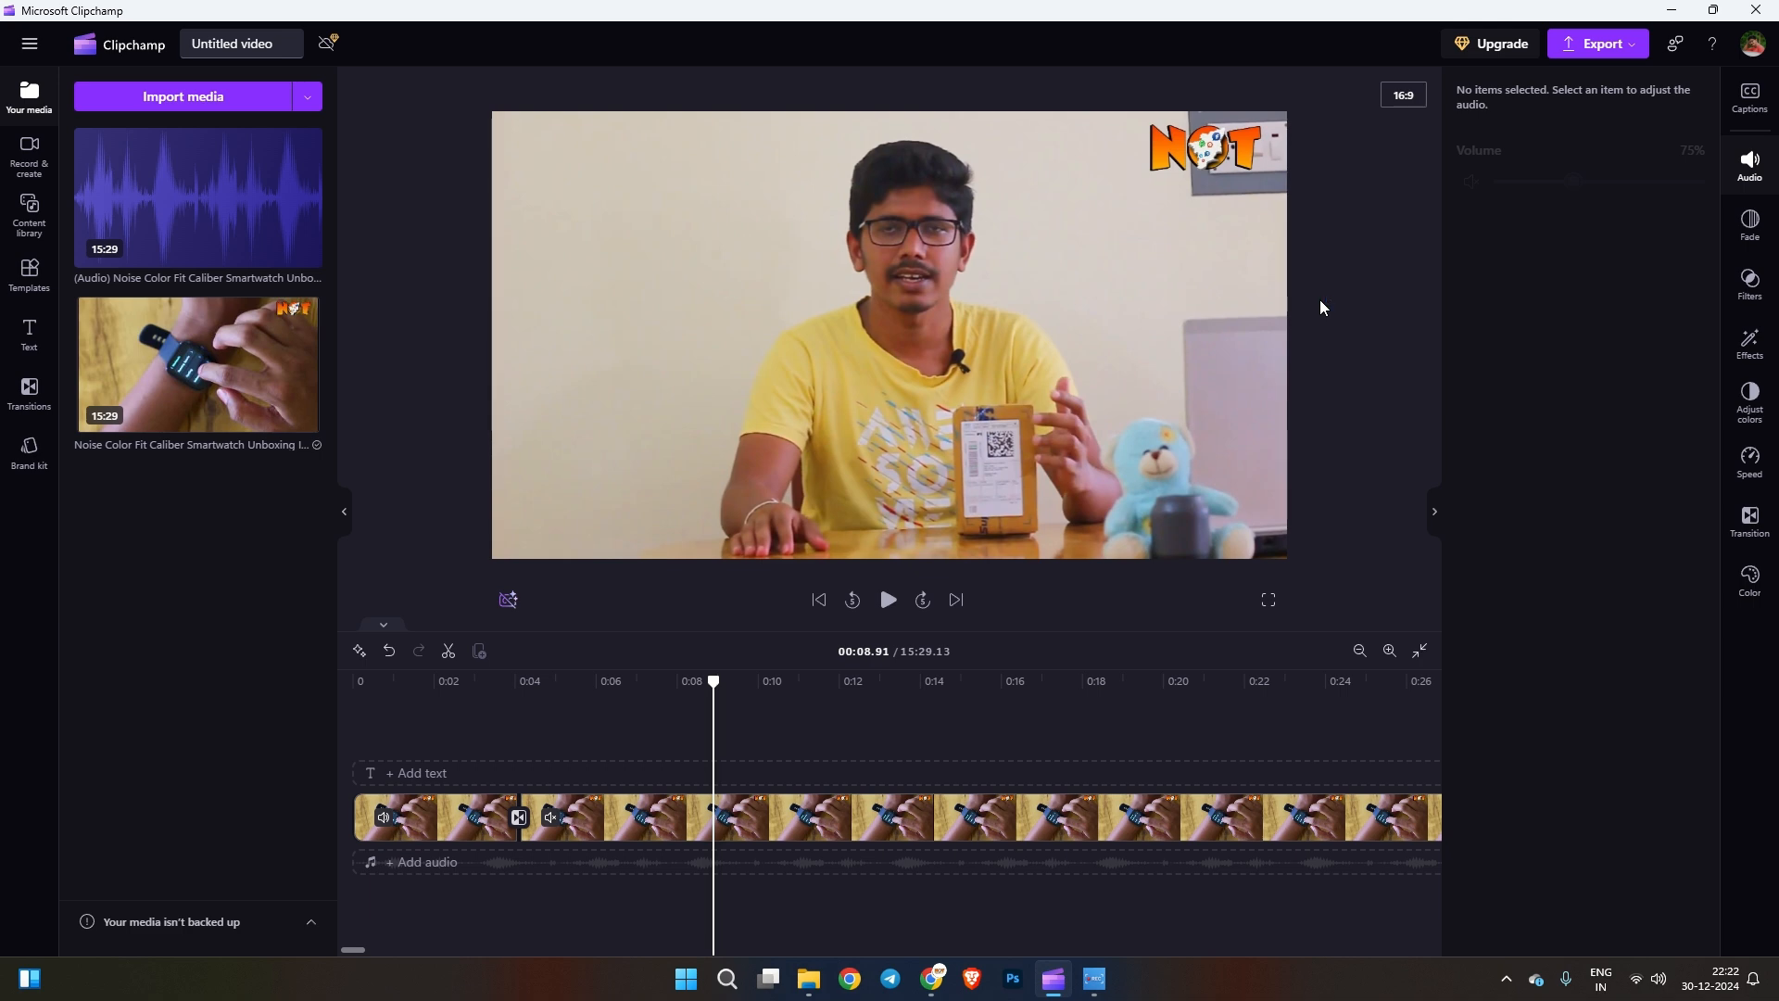
click(1749, 579)
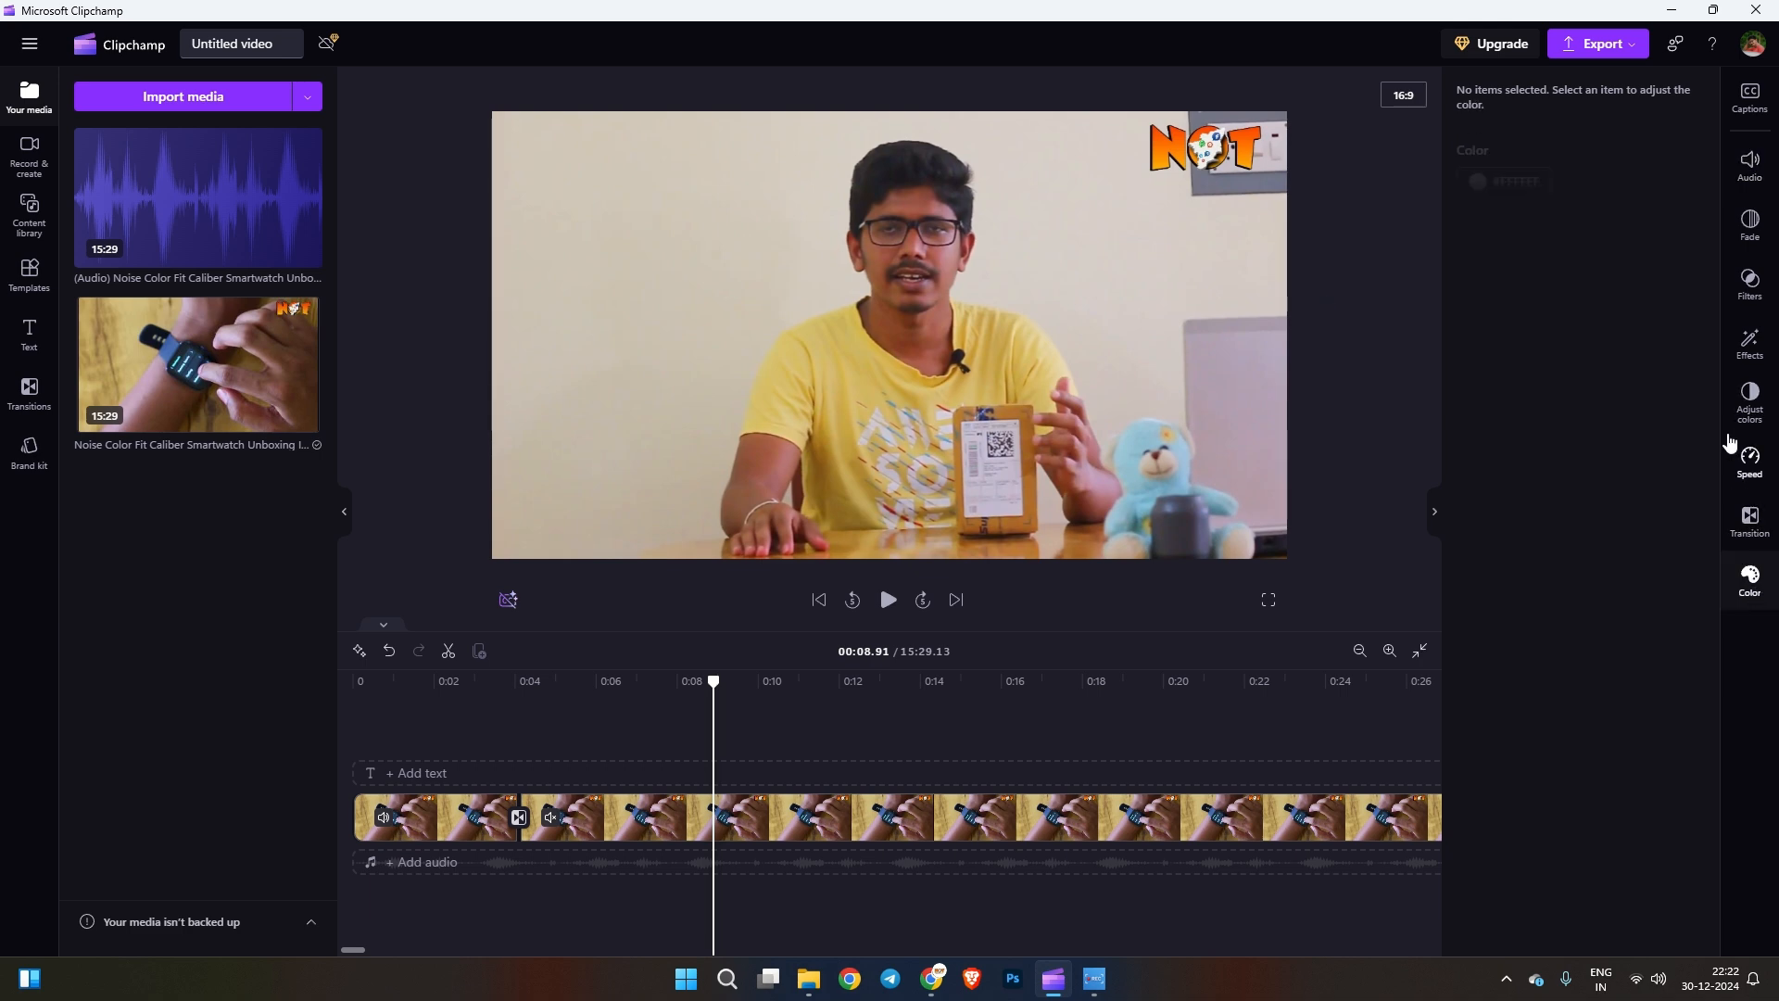
click(1196, 817)
click(706, 593)
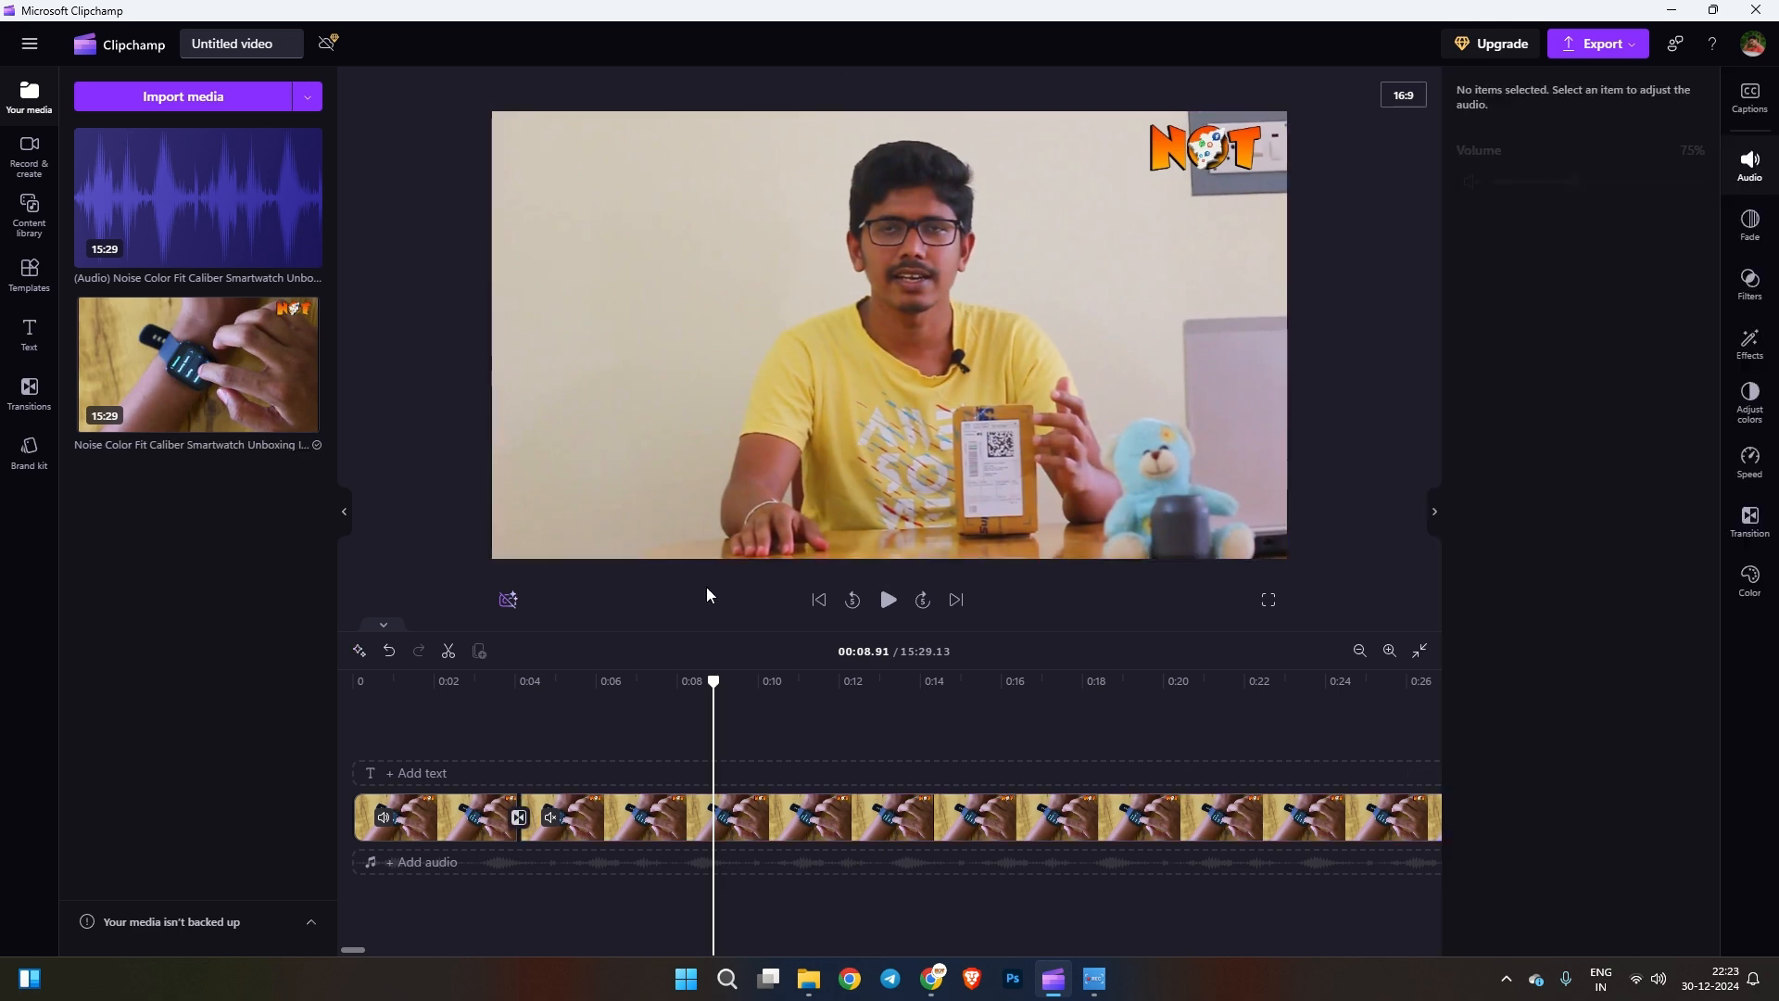